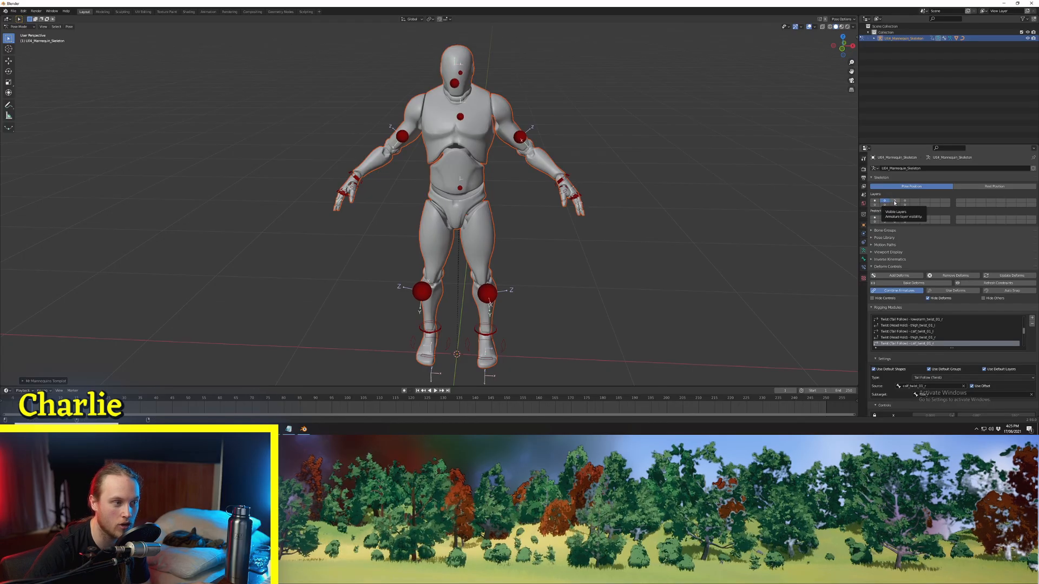
Step: Show the second and third armature layers of the mannequin skeleton and switch to the Animation workspace
left_click(673, 196)
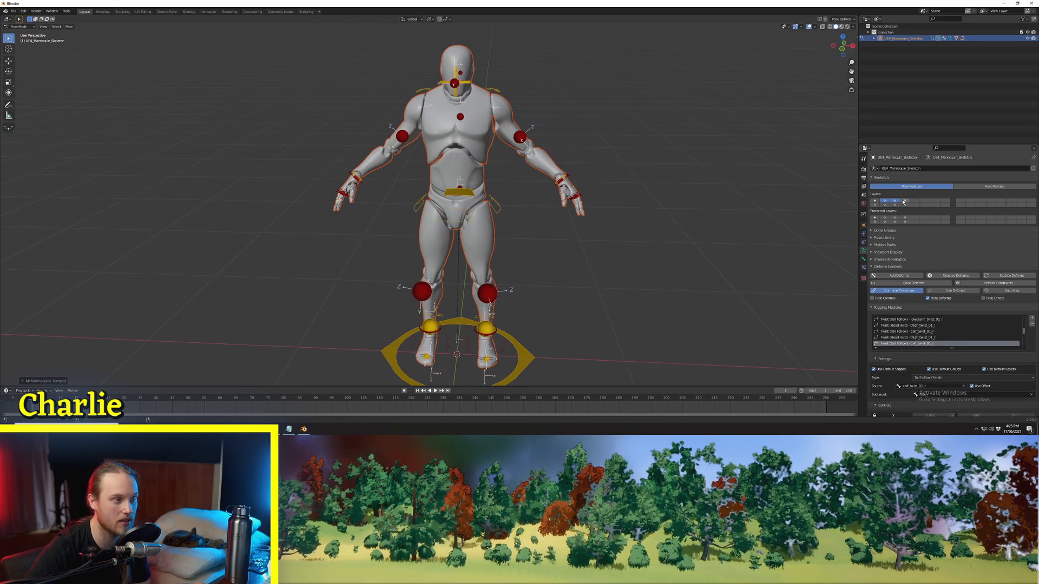
left_click(209, 12)
left_click(209, 12)
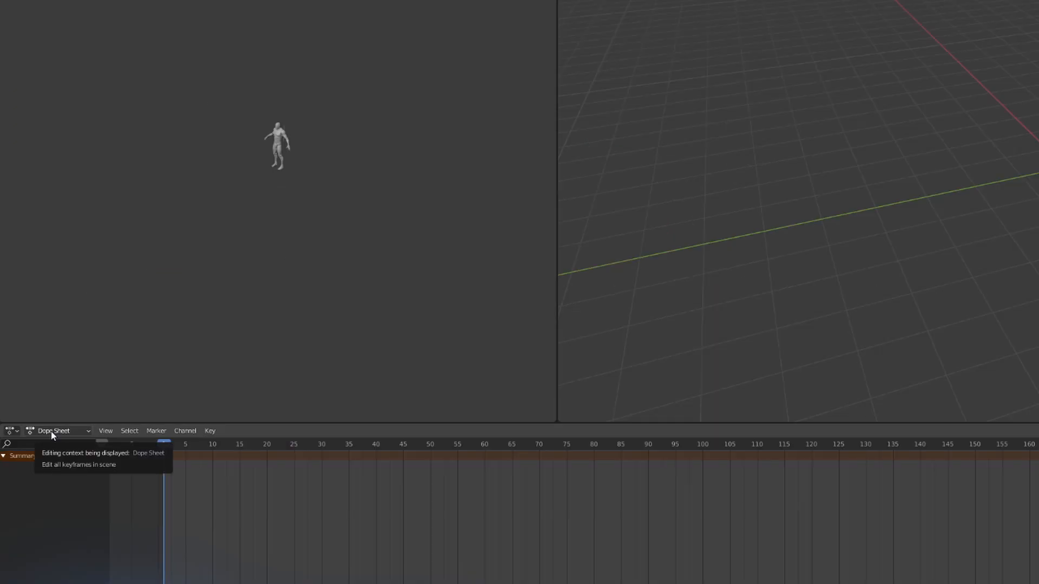
Step: Change the Dope Sheet to the Action Editor and create an action named TestWalkCycle with a fake user
left_click(51, 431)
left_click(60, 457)
middle_click_drag(950, 219, 946, 324)
left_click(787, 431)
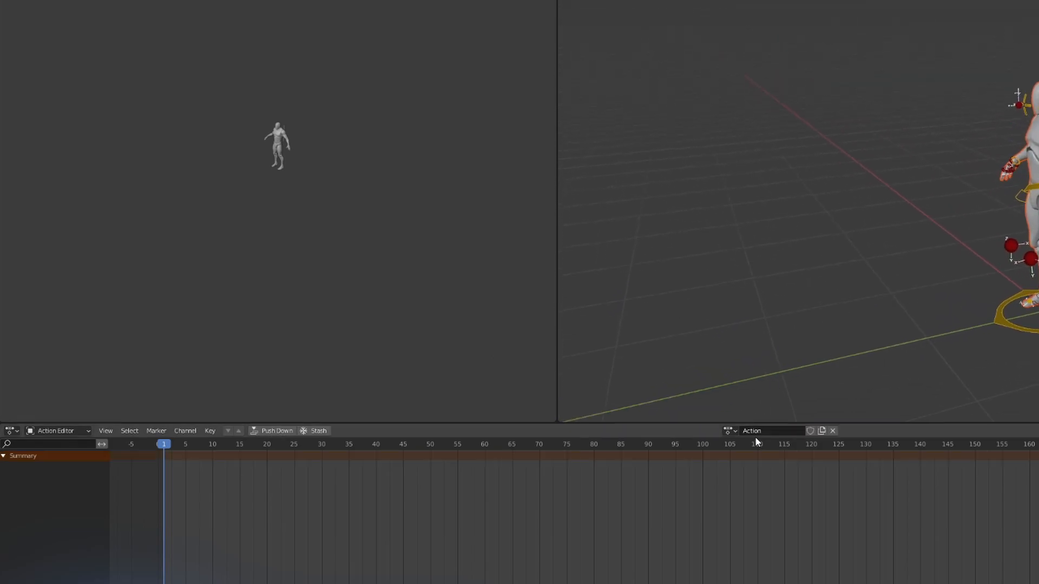
left_click(803, 431)
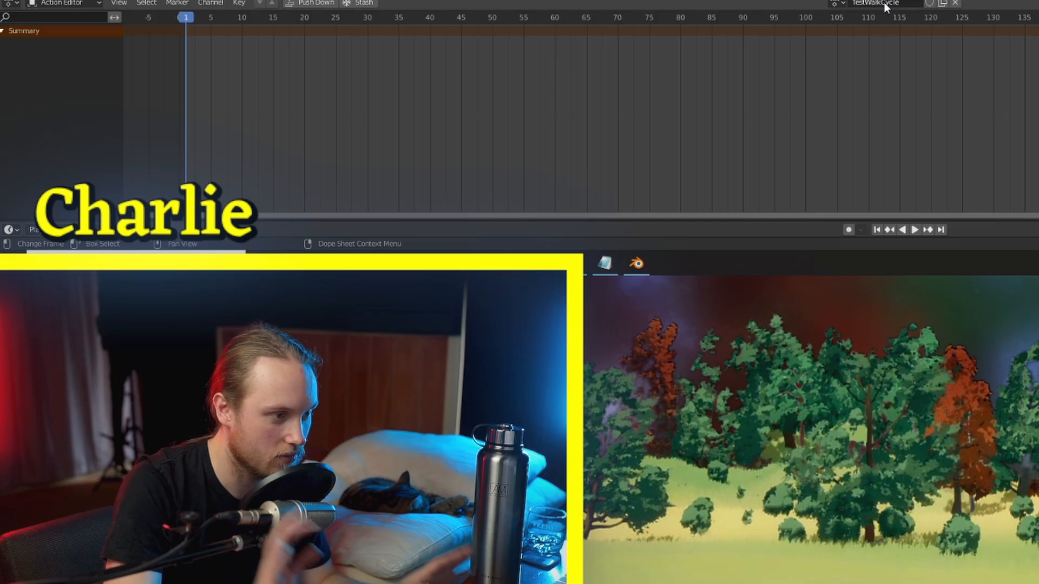
left_click(484, 297)
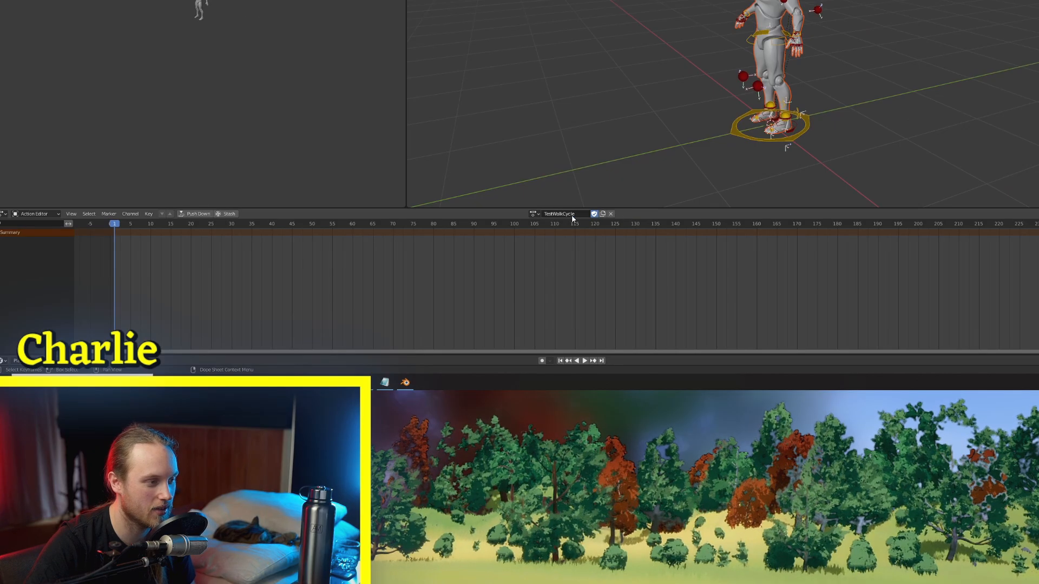
Step: Widen the pose viewport beside the camera view and enable Auto Keying
middle_click_drag(720, 114, 771, 122)
scroll(771, 122, "up", 2)
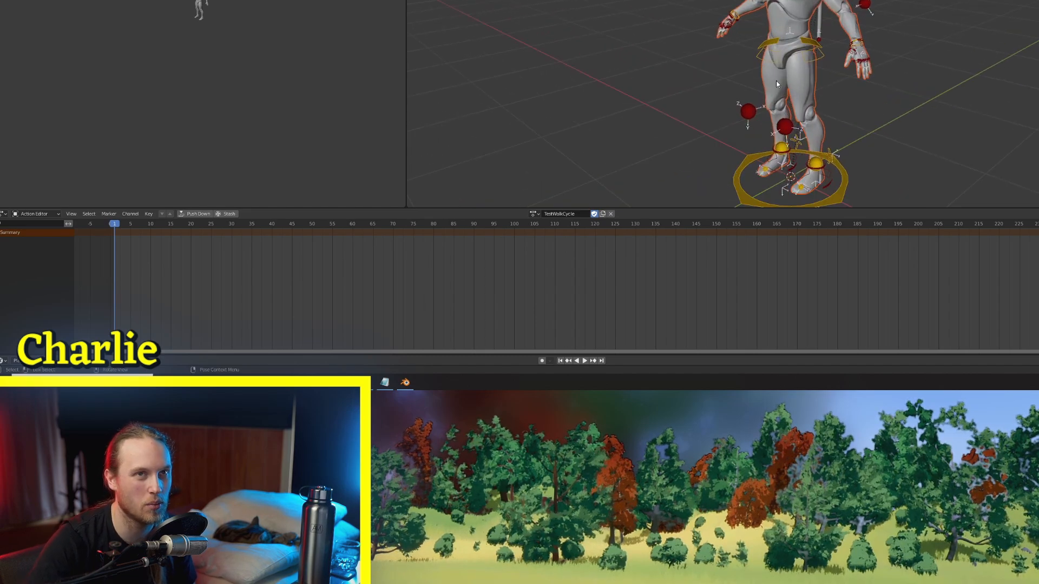
left_click_drag(407, 62, 92, 72)
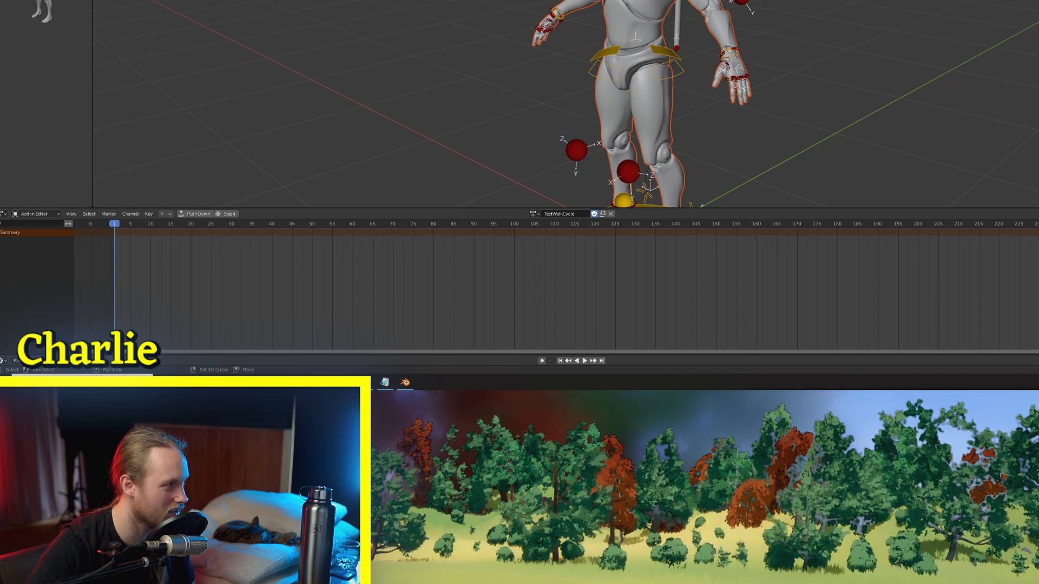
middle_click_drag(709, 141, 846, 95)
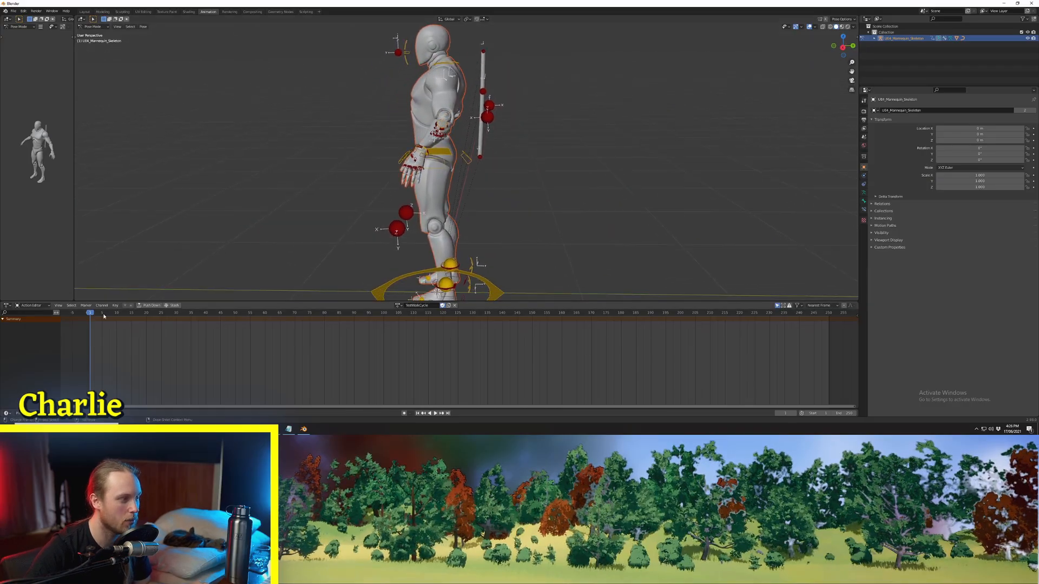
middle_click_drag(373, 203, 430, 216)
scroll(425, 223, "down", 1)
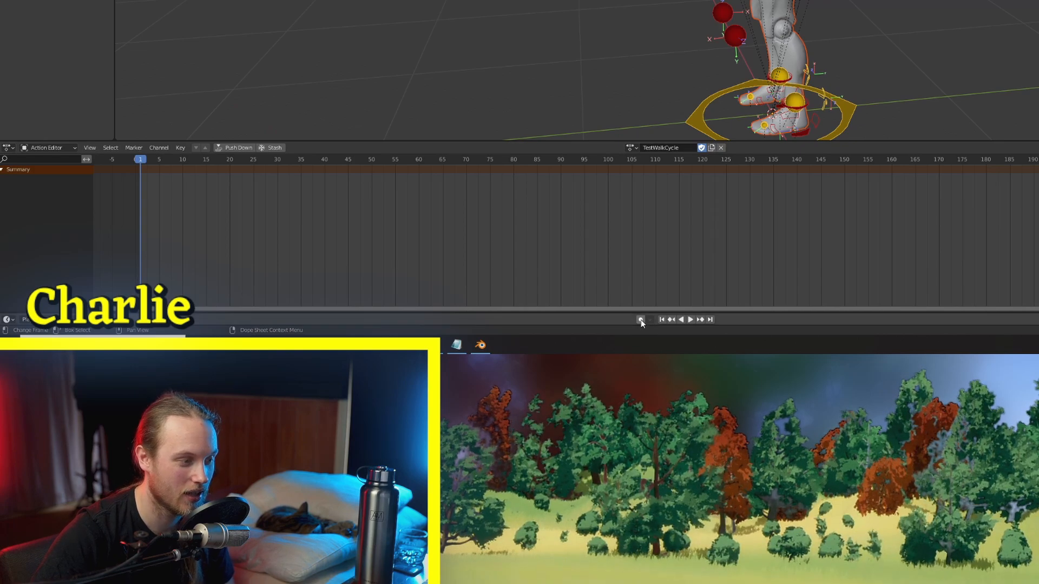
left_click(640, 321)
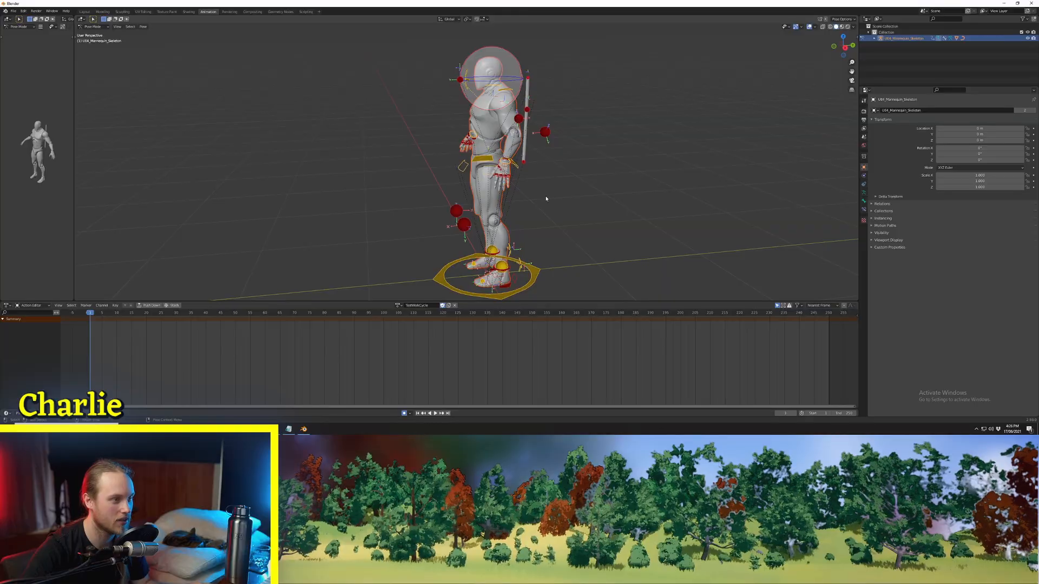
Step: Select the mannequin's left hand control in a side view and activate the Move tool
left_click(507, 162)
scroll(524, 197, "up", 2)
scroll(524, 197, "down", 3)
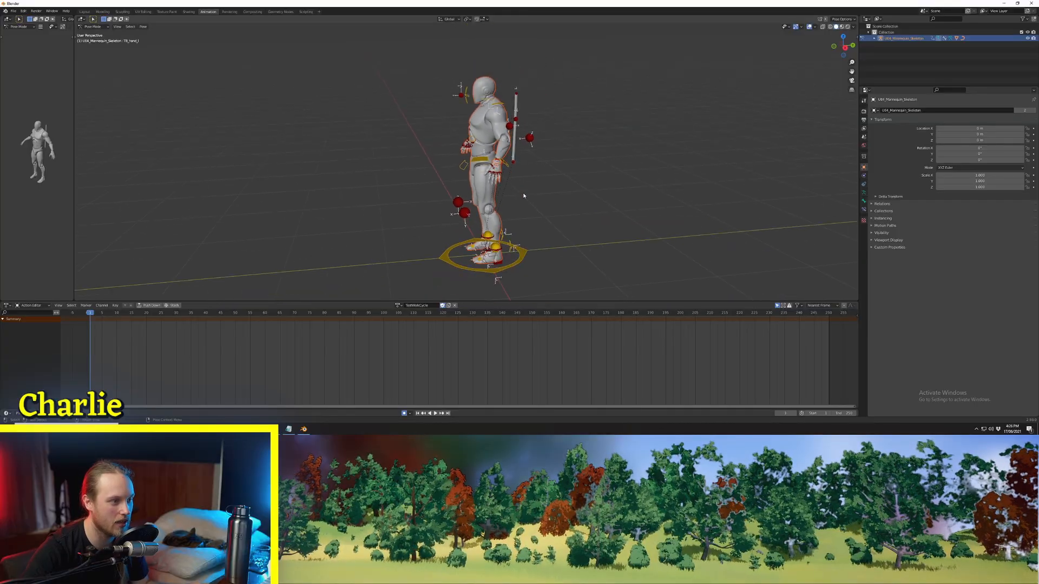
middle_click_drag(524, 197, 483, 169, "shift")
scroll(483, 168, "up", 1)
key("t")
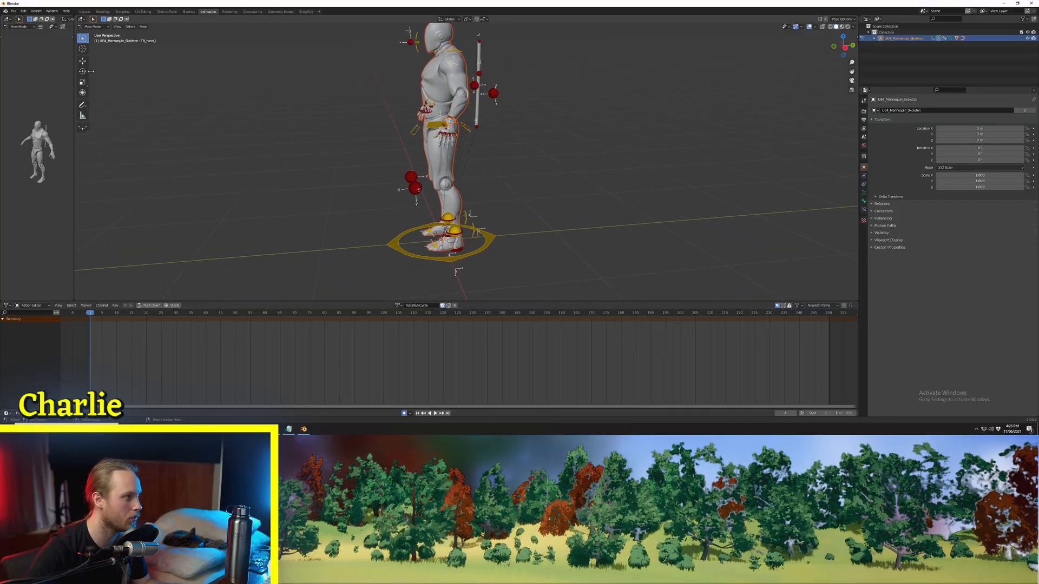
left_click(83, 63)
scroll(492, 139, "up", 3)
middle_click_drag(492, 138, 516, 102, "shift")
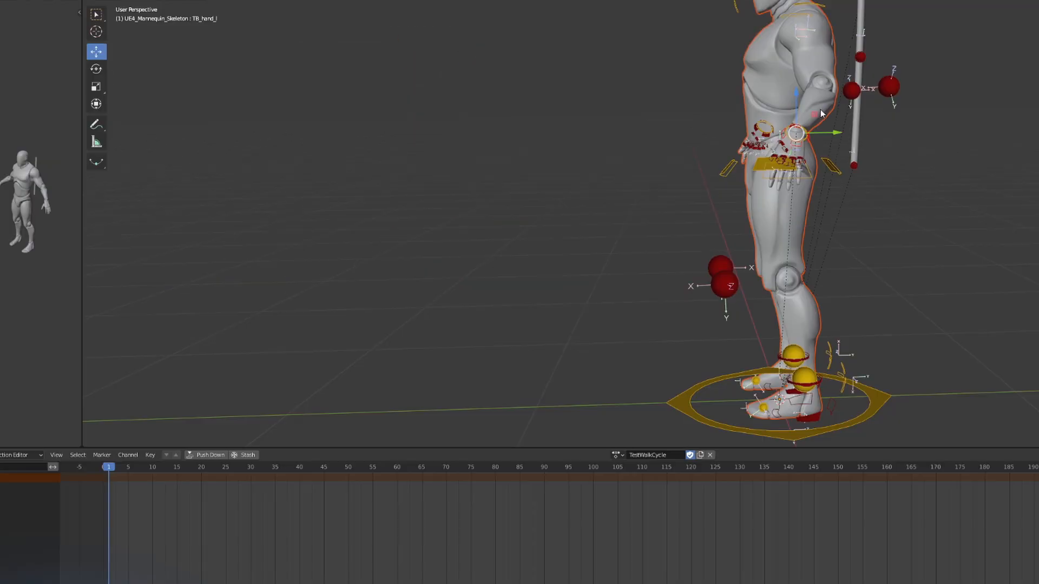
Step: Try a test arm swing by moving the left hand behind the body at frame 1 and forward at frame 50, and play it
left_click_drag(795, 134, 913, 168)
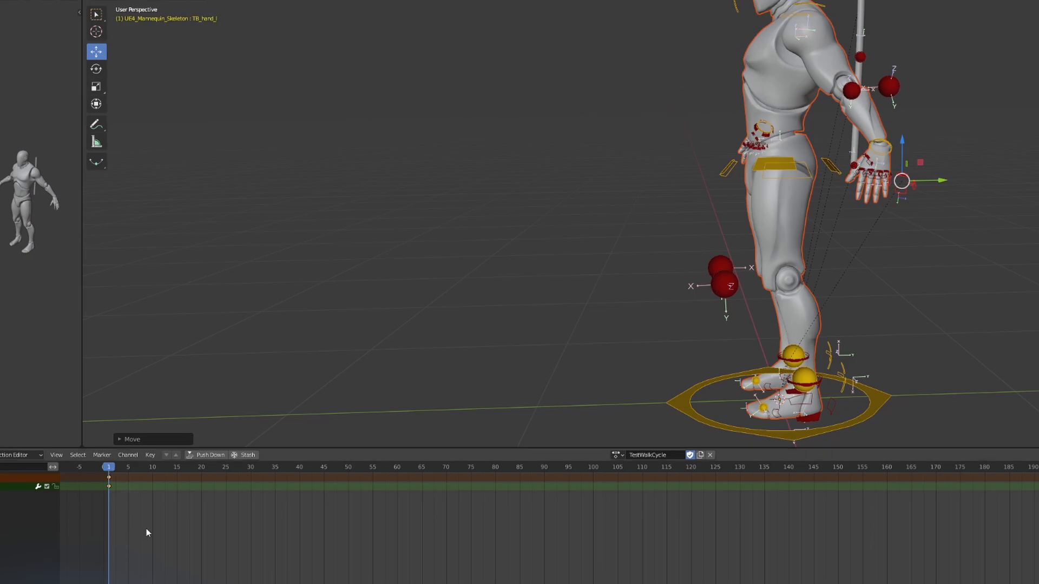
left_click_drag(904, 161, 608, 68)
key("space")
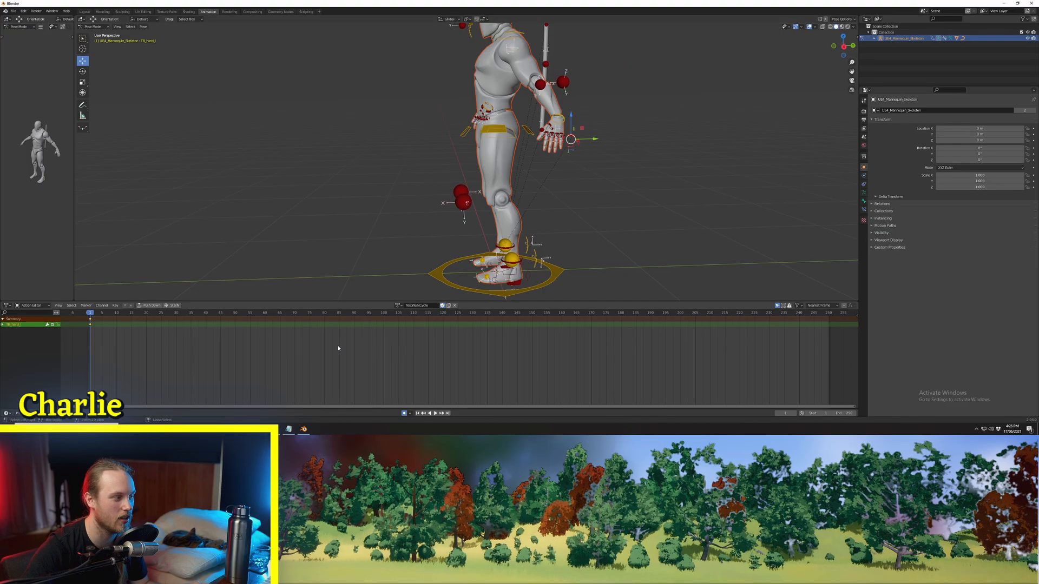
middle_click_drag(383, 239, 403, 266, "shift")
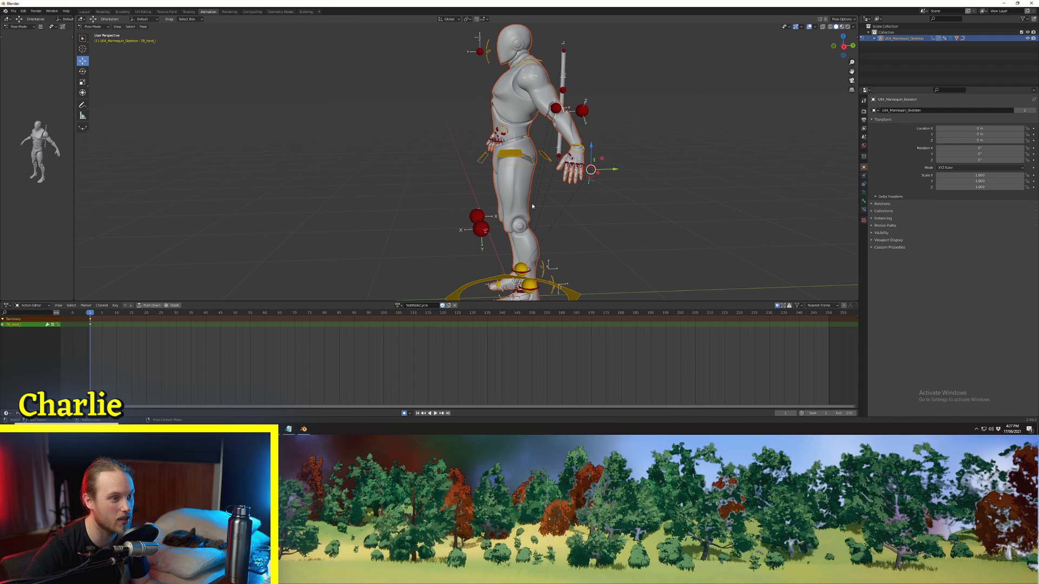
Step: Move the left hand control in front of the body at frame 1, then undo the test poses and keyframes
left_click_drag(601, 156, 502, 125)
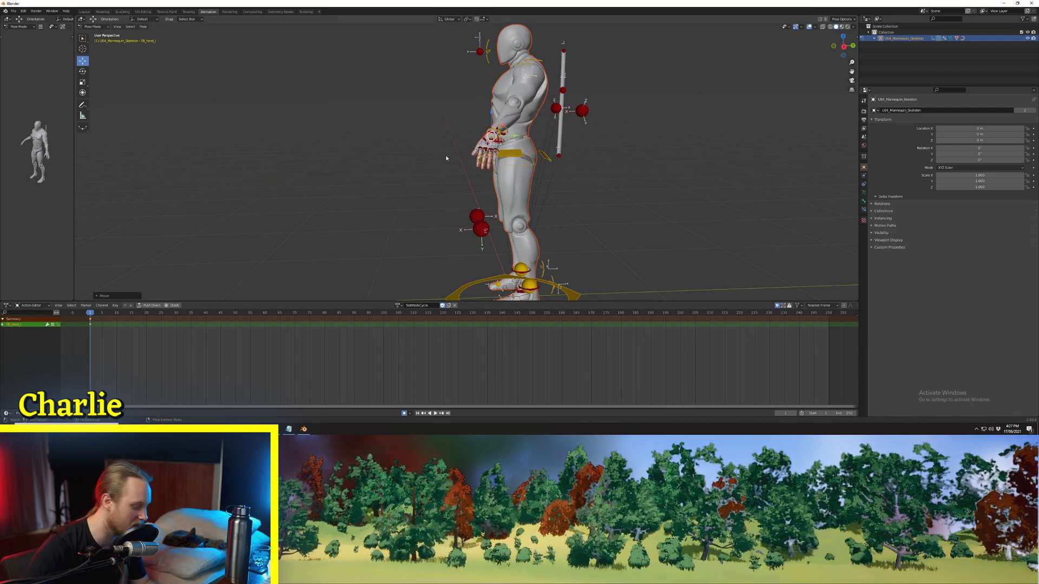
key("i")
middle_click_drag(375, 172, 404, 217, "shift")
key("ctrl+z")
scroll(404, 217, "up", 4)
scroll(508, 199, "down", 3)
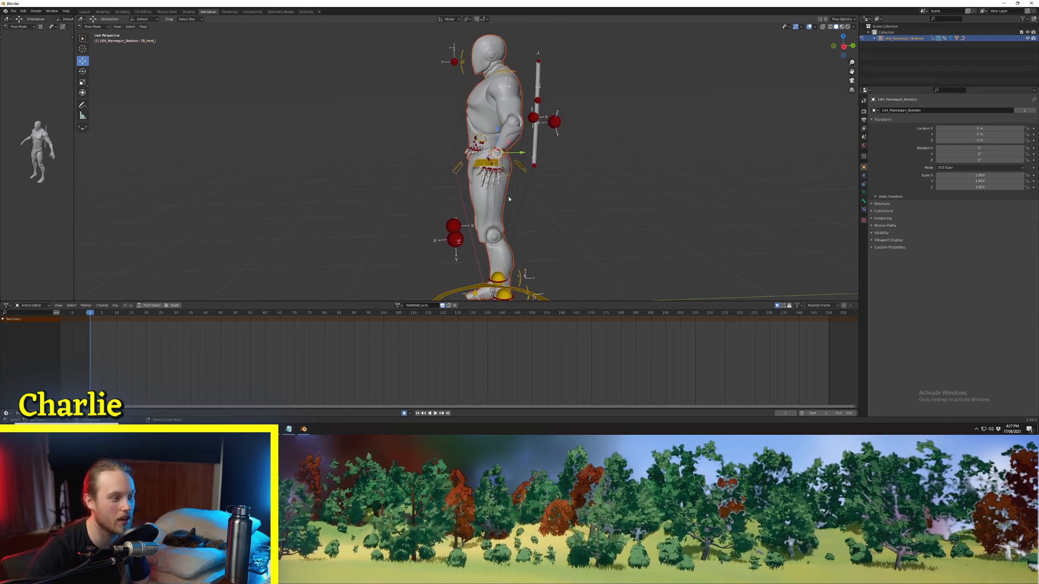
Step: Set the current frame to 0 and enlarge the pose viewport by shrinking the Action Editor's height
left_click_drag(120, 315, 87, 316)
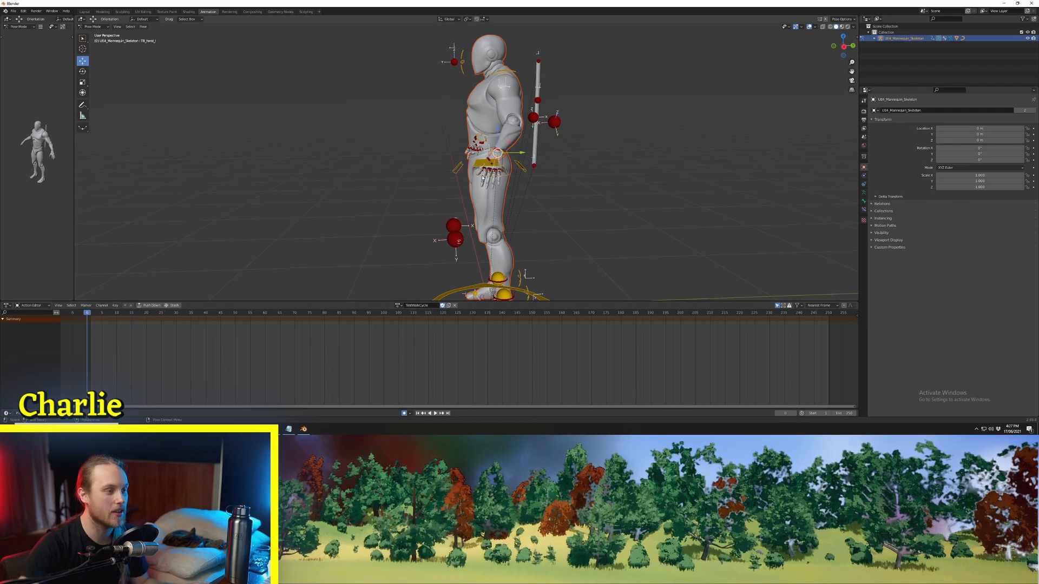
mouse_move(482, 177)
middle_mouse_down()
mouse_move(515, 180)
mouse_move(488, 197)
middle_mouse_up()
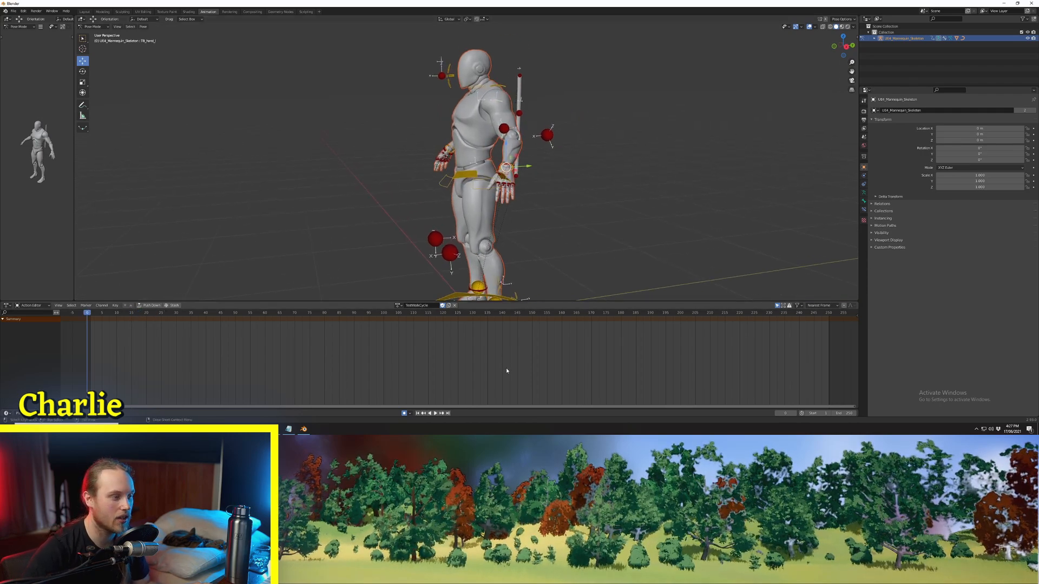
left_click_drag(495, 303, 495, 343)
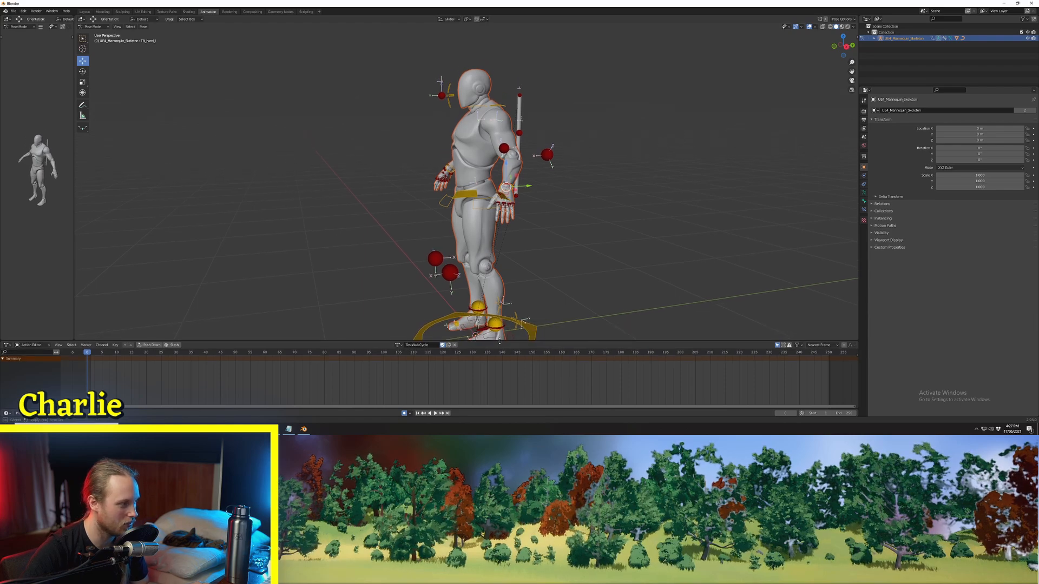
Step: Show the sidebar's pose options and turn on X-Axis Mirror
scroll(548, 288, "up", 3)
middle_click_drag(537, 227, 589, 229)
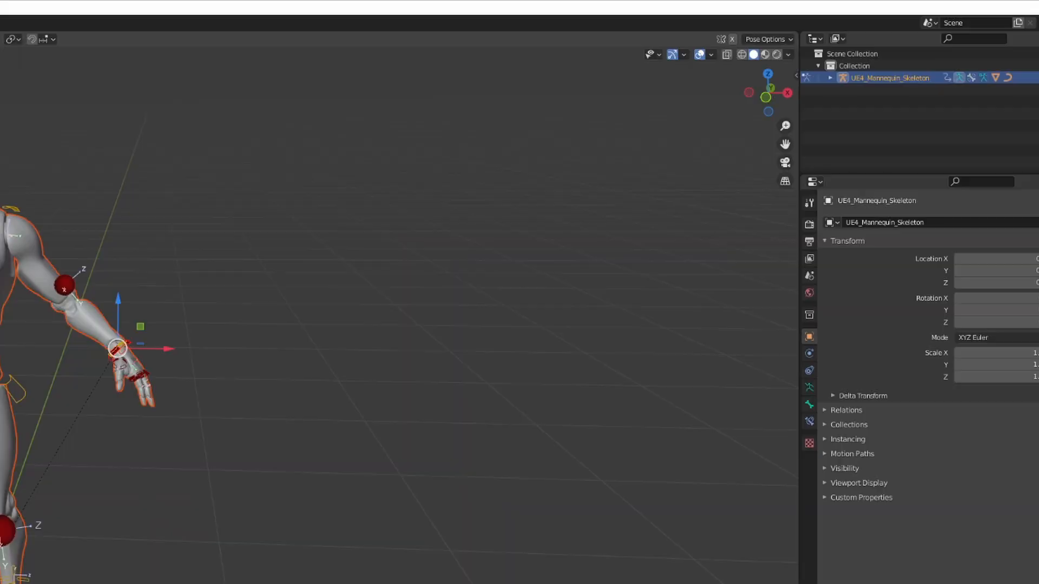
key("n")
middle_click_drag(215, 317, 372, 224, "shift")
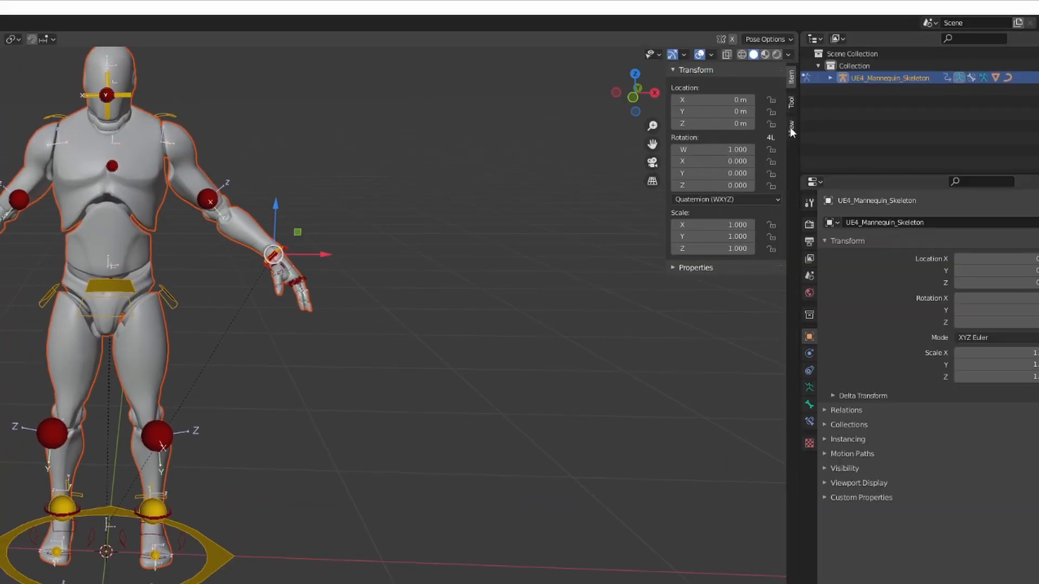
left_click(789, 108)
left_click(676, 171)
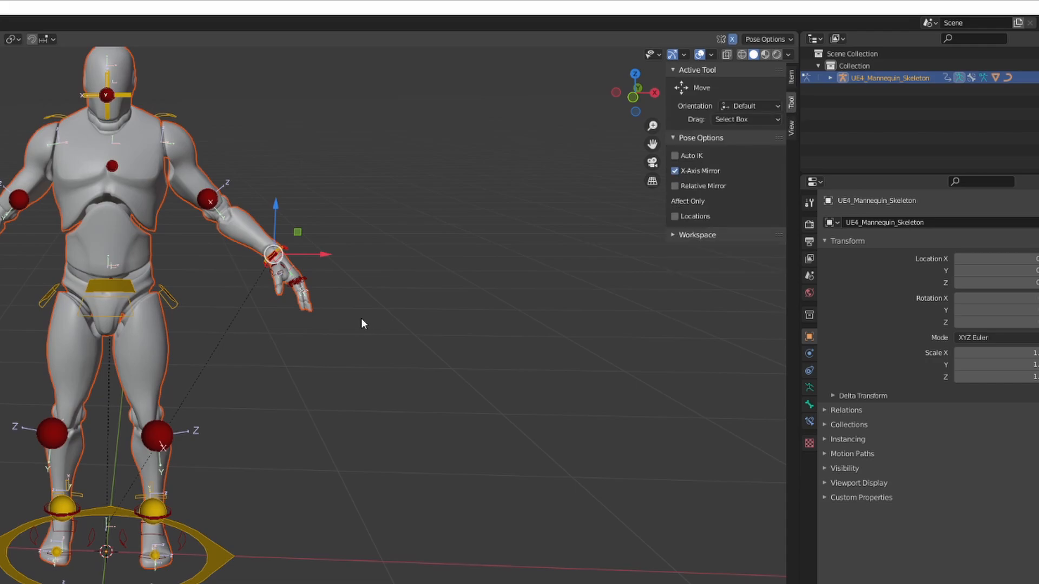
Step: Rotate the left hand control with mirroring and lower both arms toward the hips at frame 0
scroll(335, 341, "up", 2)
key("r")
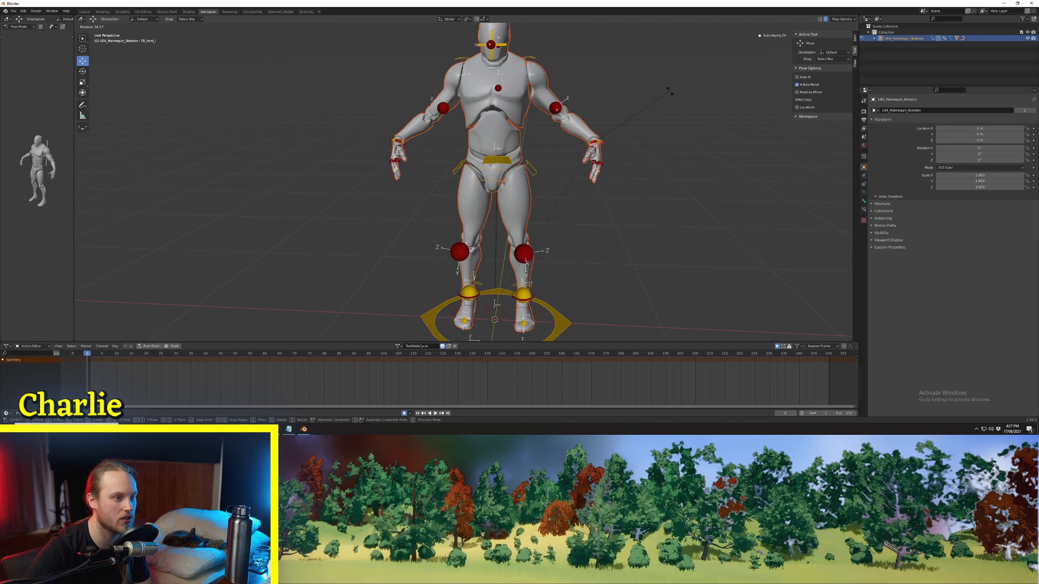
left_click(402, 226)
left_click_drag(607, 133, 553, 171)
Step: Rotate and adjust the mirrored hand controls from the side so both hands hang beside the thighs
middle_click_drag(553, 176, 485, 162)
key("r")
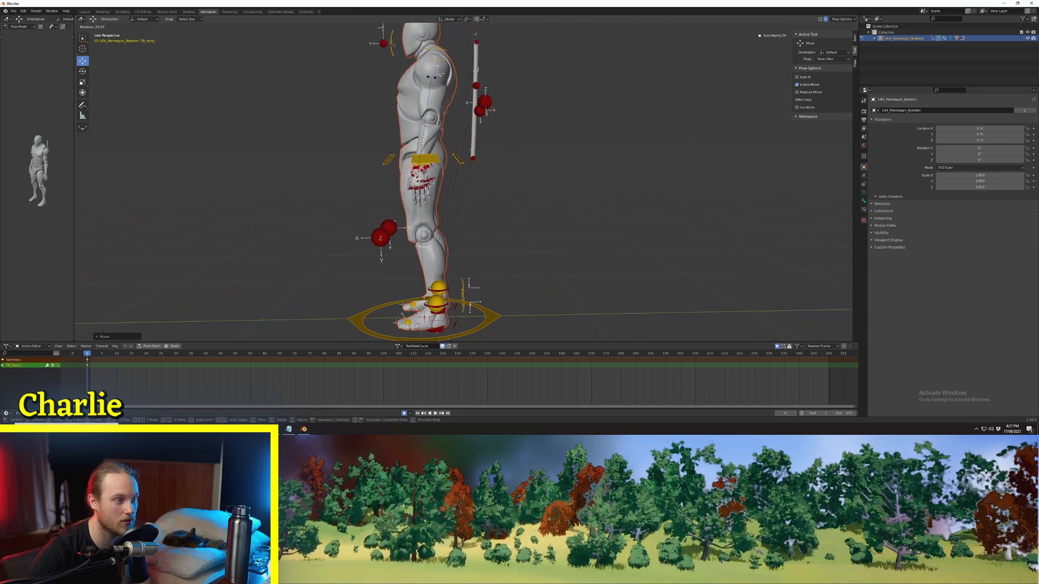
left_click(455, 135)
left_click_drag(431, 157, 439, 162)
middle_click_drag(439, 163, 504, 168)
middle_click_drag(504, 168, 507, 168)
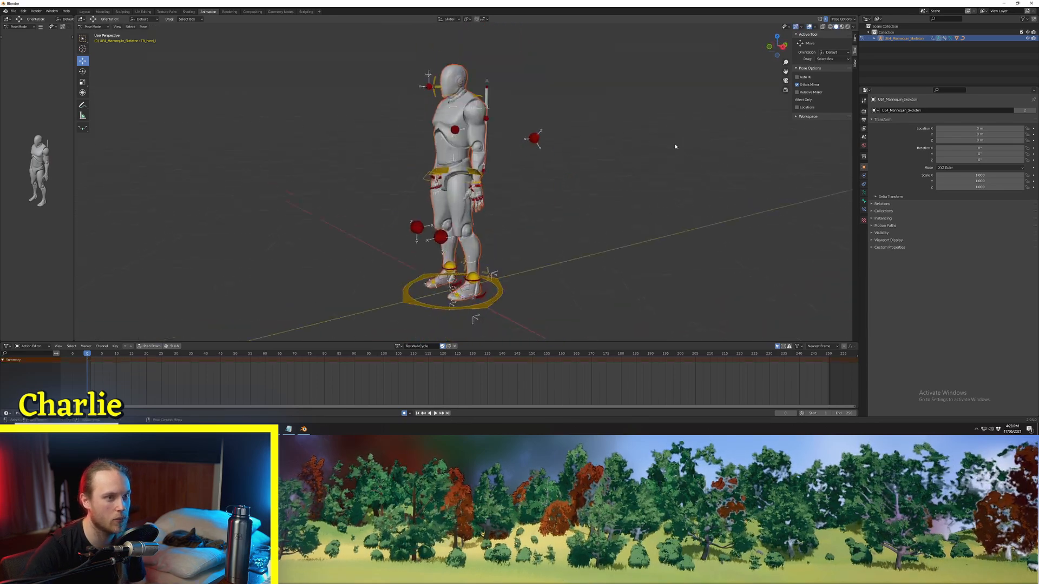
Step: Turn off X-Axis Mirror, then rotate the left hand control and move it forward in front of the hips
scroll(675, 146, "up", 2)
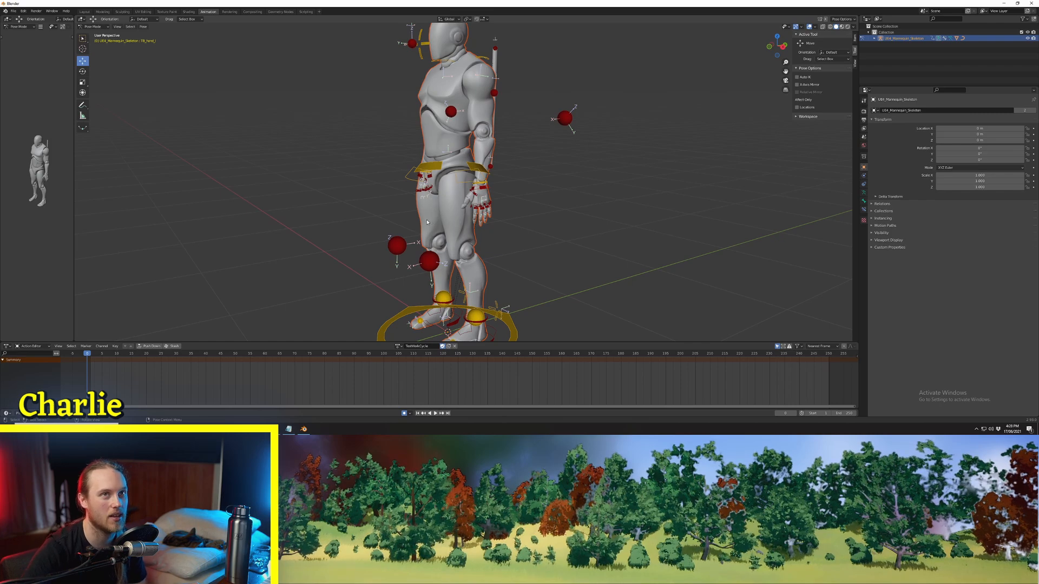
middle_click_drag(454, 223, 480, 192)
key("i")
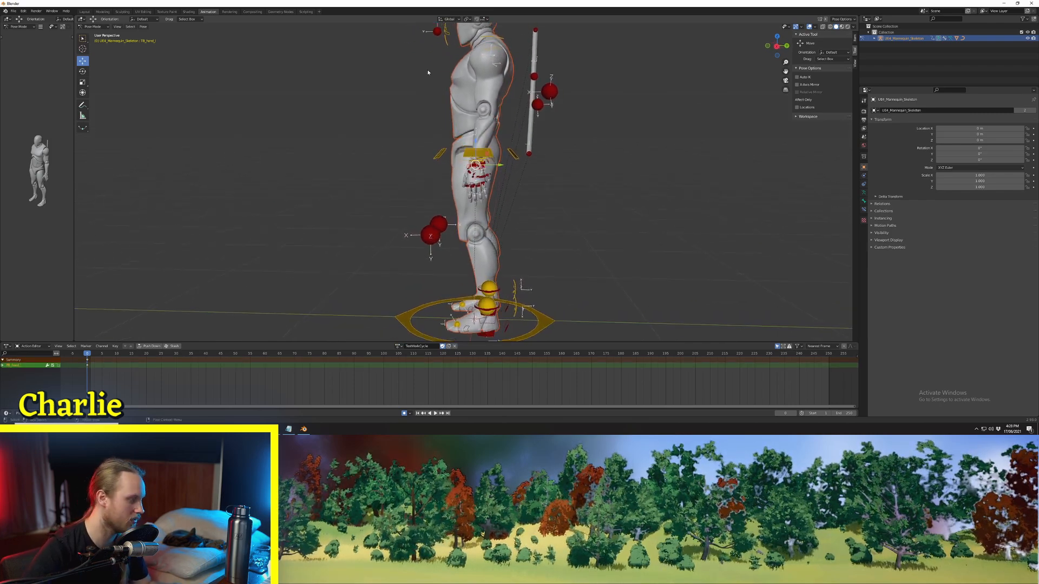
key("r")
left_click(493, 152)
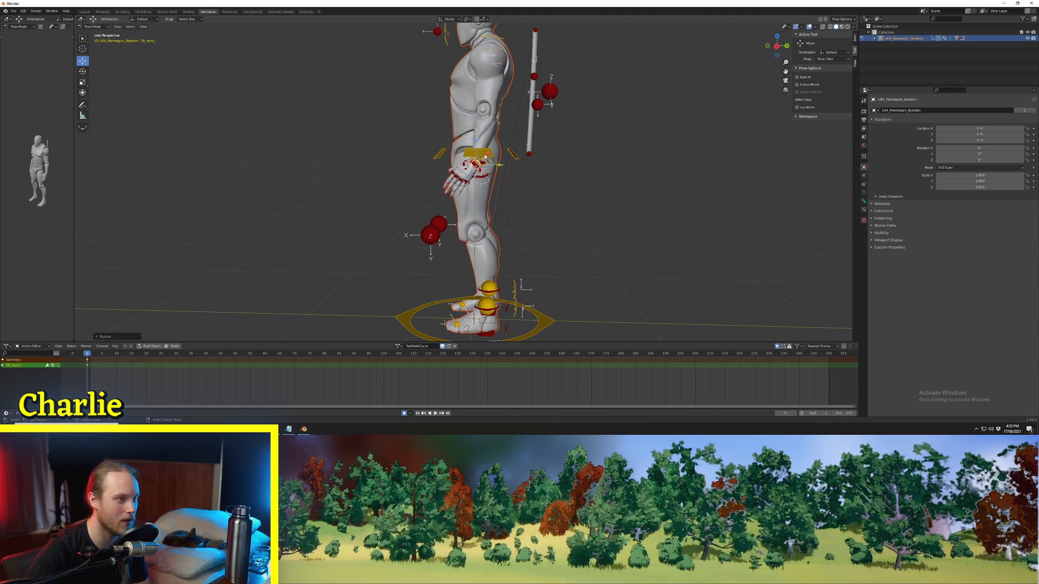
key("g")
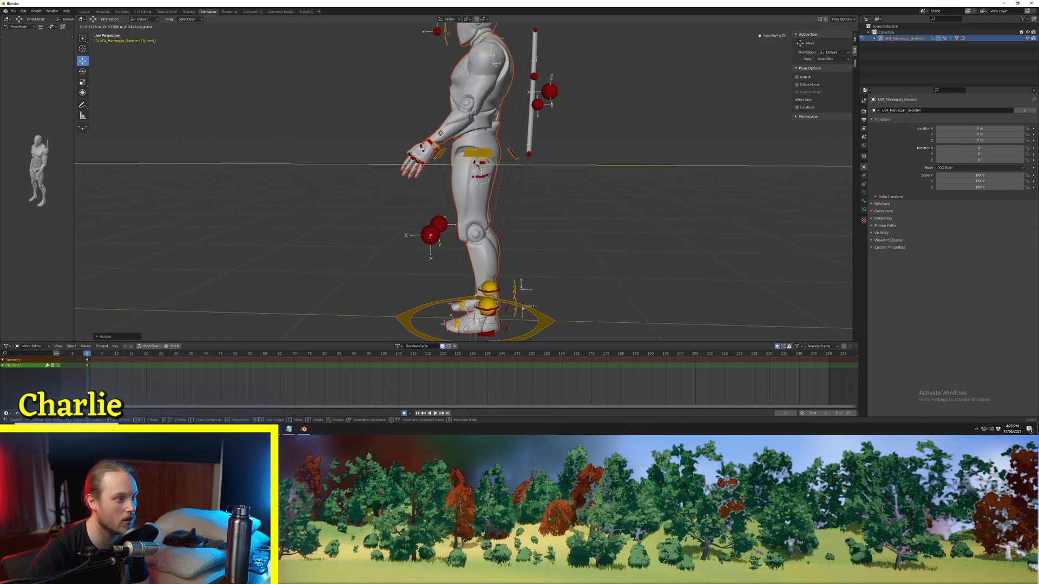
left_click(440, 133)
Step: Move the right hand control back behind the hips and adjust its height, keeping its global X position locked
middle_click_drag(440, 133, 387, 157)
left_click(510, 147)
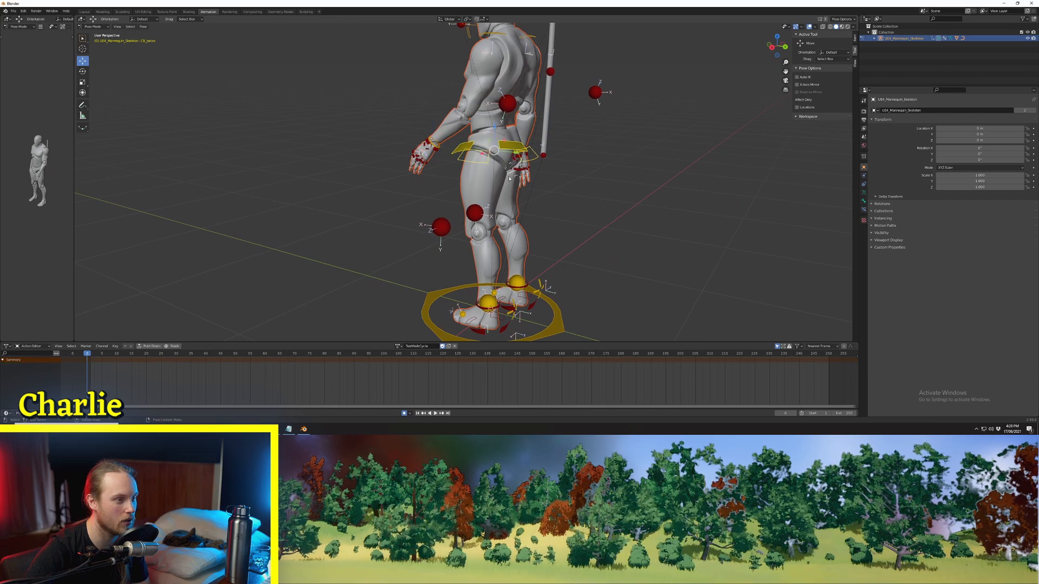
mouse_move(509, 178)
middle_mouse_down()
mouse_move(519, 177)
mouse_move(511, 164)
middle_mouse_up()
left_click(499, 157)
key("g")
key("shift+x")
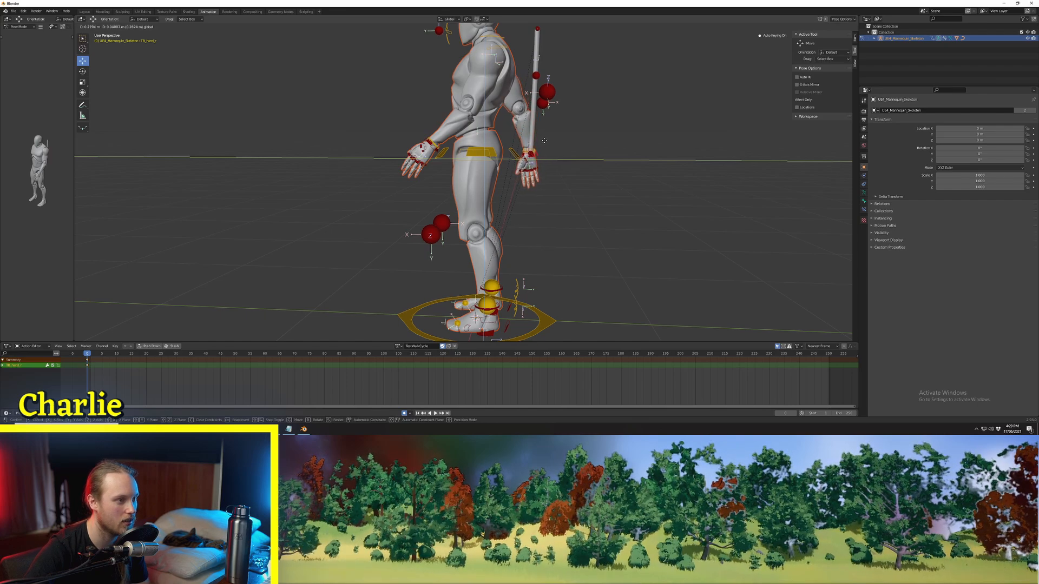
left_click(544, 141)
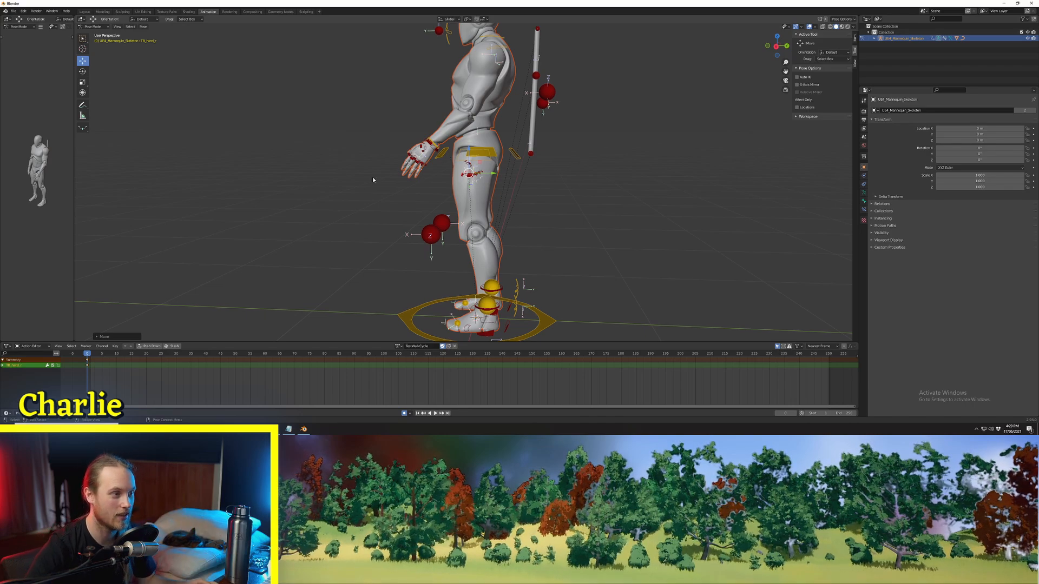
key("g")
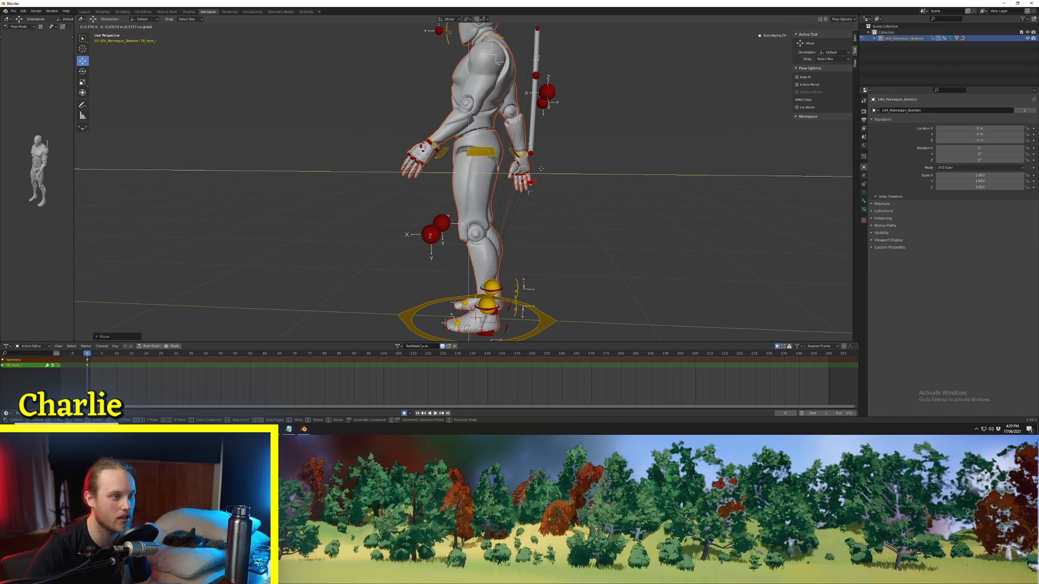
left_click(540, 171)
Step: Move the control at the upper end of the spine forward so the torso leans forward
middle_click_drag(479, 189, 465, 206)
left_click(489, 169)
left_click(526, 59)
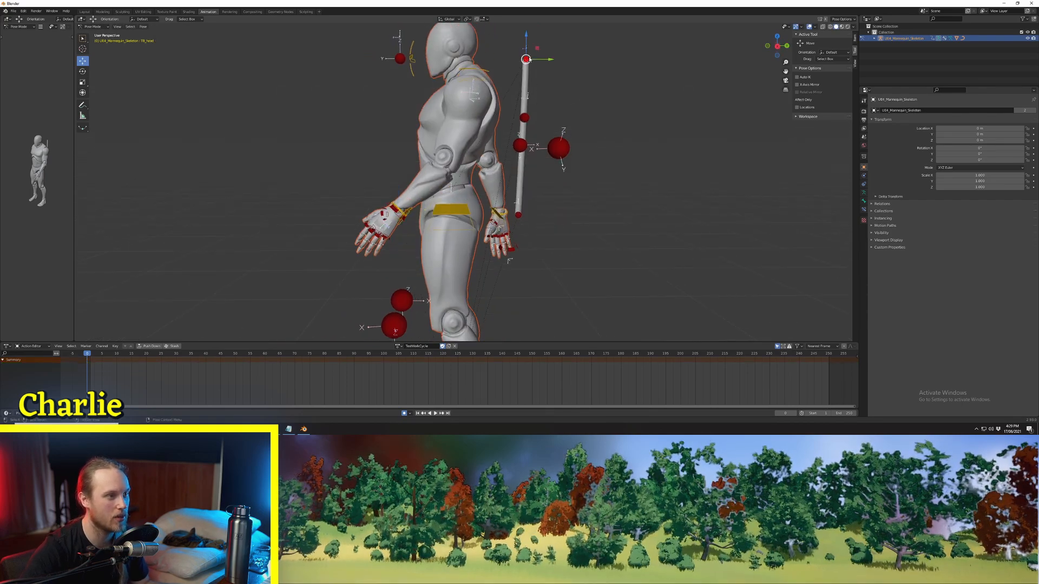
key("g")
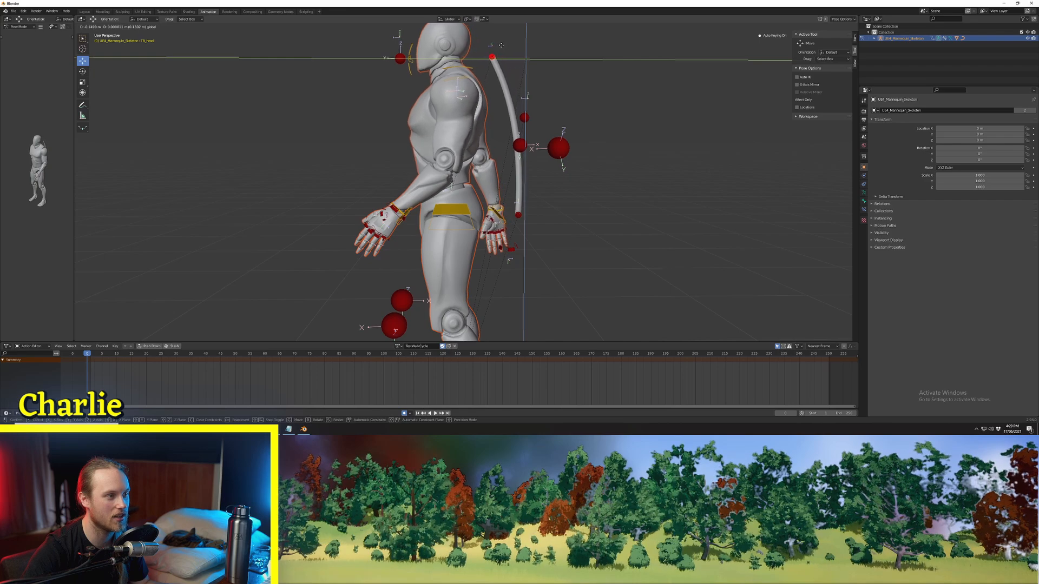
left_click(498, 45)
Step: Lower the head tracking control in front of the face slightly to adjust the gaze
left_click(400, 58)
scroll(431, 82, "down", 2)
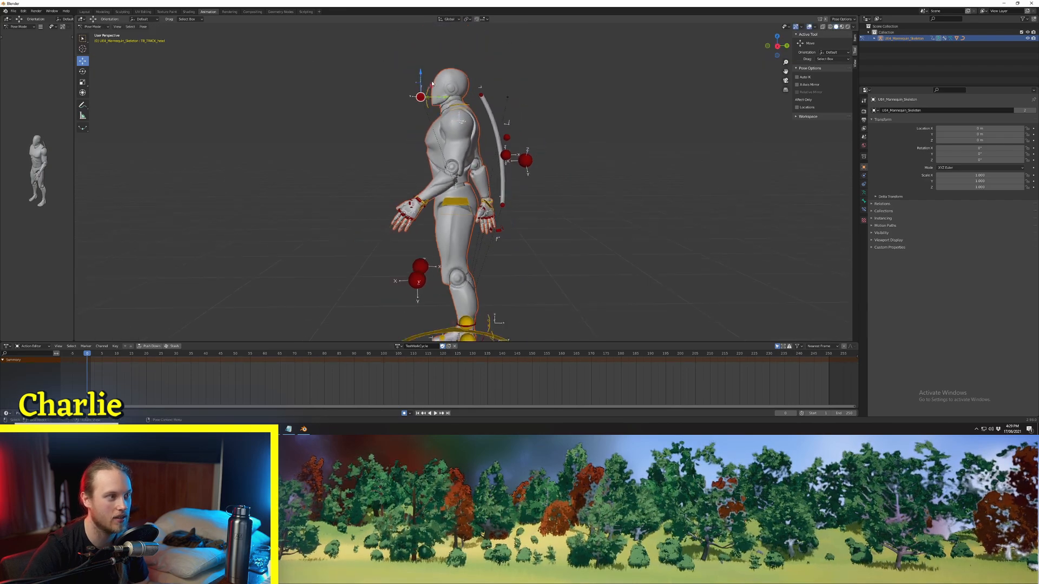
left_click_drag(428, 85, 426, 92)
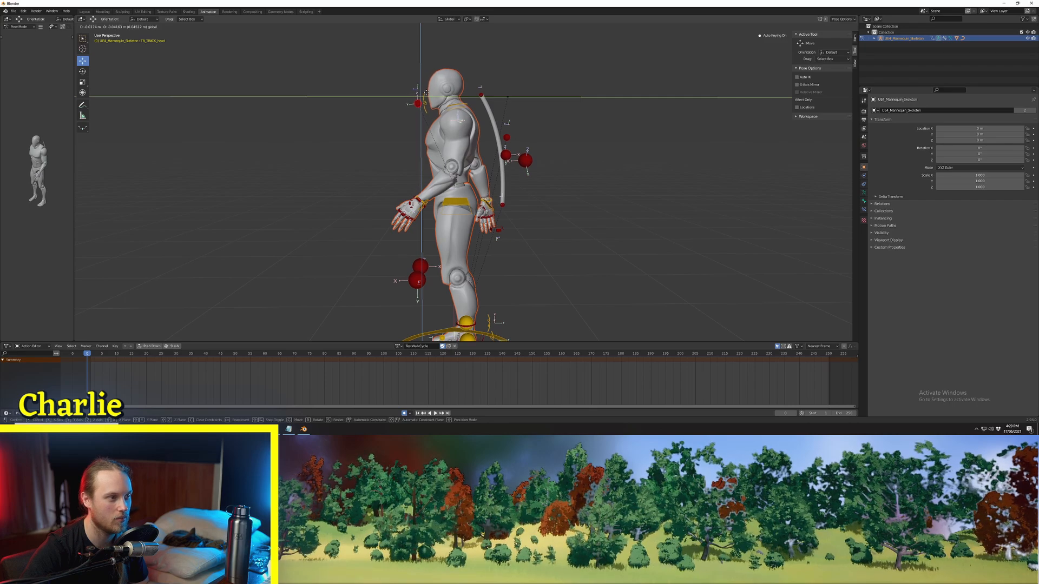
left_click_drag(426, 92, 427, 93)
Step: Move the right foot control forward for the leading leg of the stride
middle_click_drag(430, 162, 457, 263)
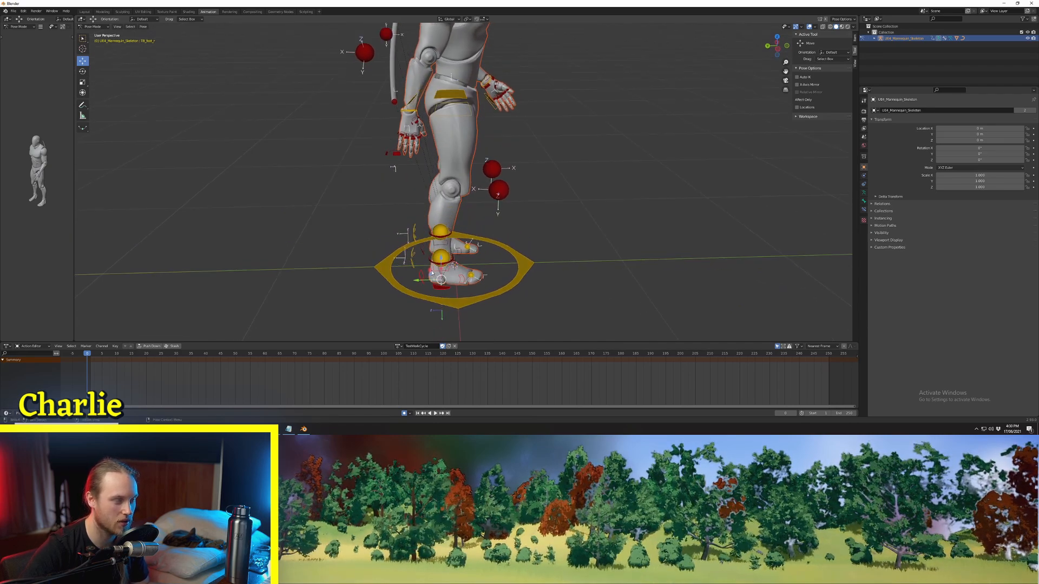
left_click_drag(432, 274, 487, 272)
middle_click_drag(487, 272, 507, 194)
middle_click_drag(520, 151, 398, 111)
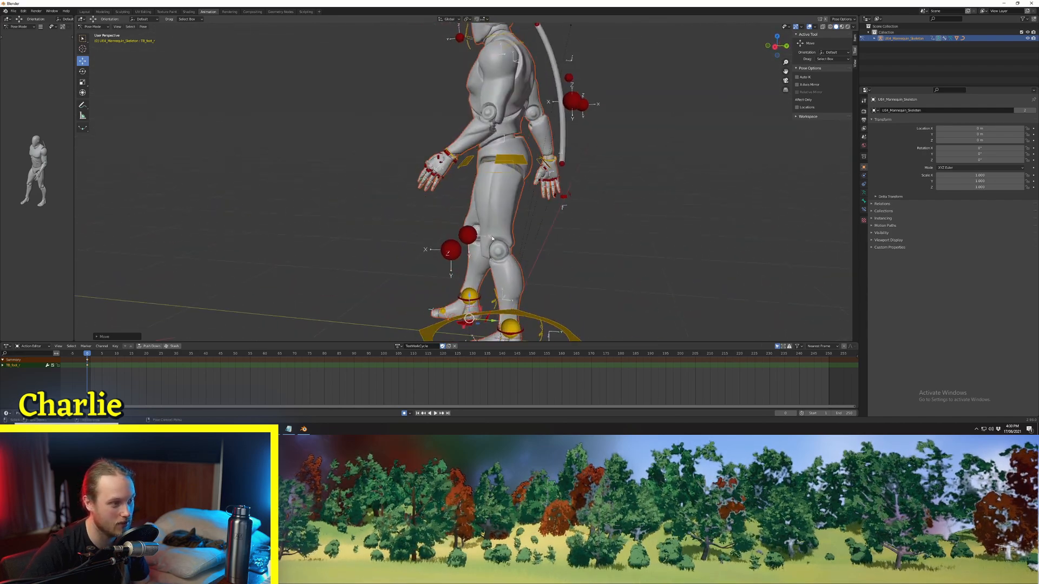
Step: Switch to the right orthographic view and move the left foot control back for the trailing leg
middle_click_drag(457, 319, 483, 244, "shift")
left_click(484, 229)
middle_click_drag(722, 98, 704, 119, "shift")
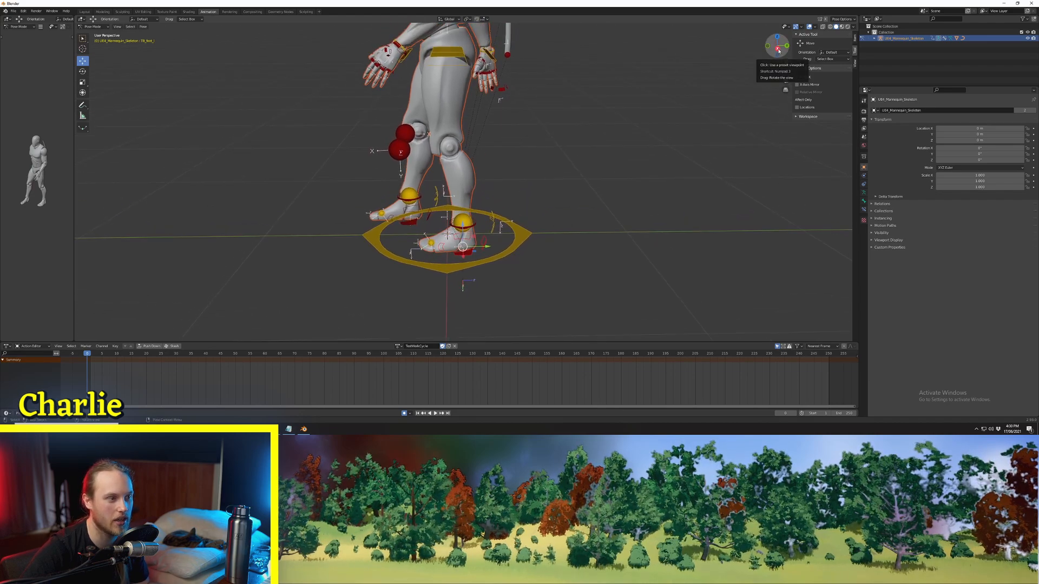
left_click(778, 49)
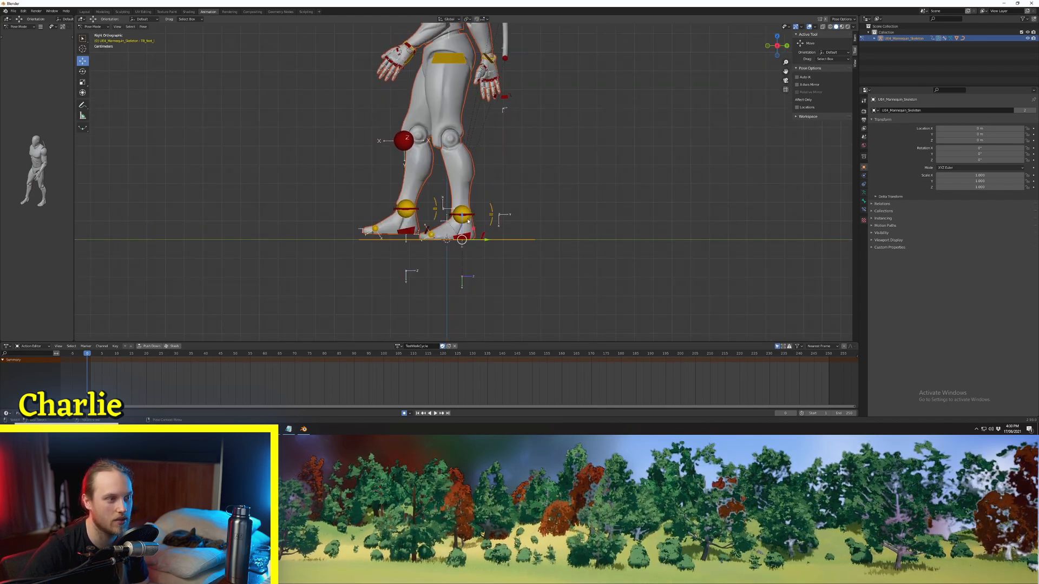
left_click_drag(478, 231, 520, 230)
Step: Rotate the trailing left foot control so the heel tilts up and the toes point down
scroll(444, 64, "down", 2)
scroll(444, 60, "up", 1)
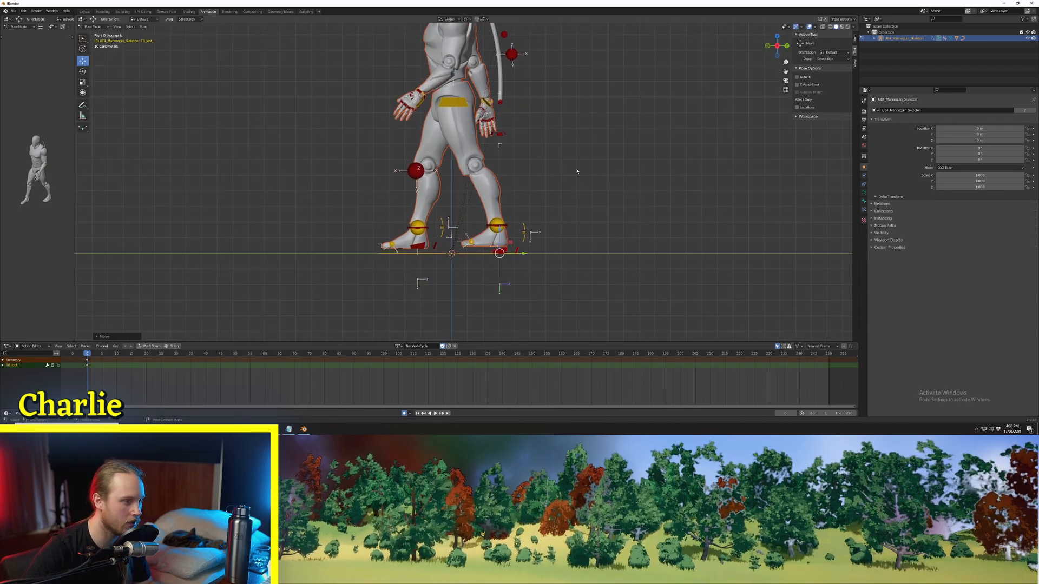
key("r")
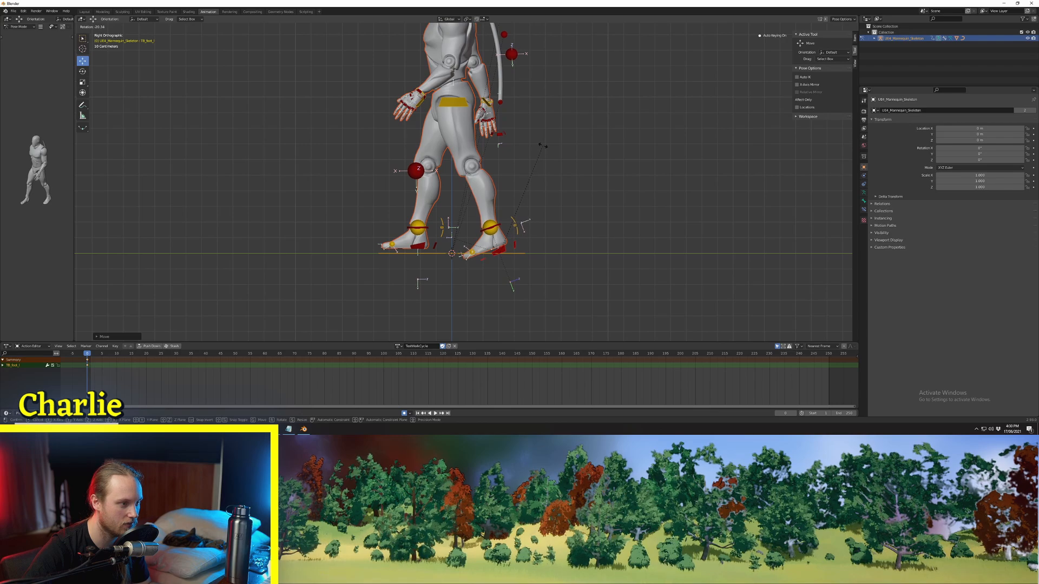
left_click(542, 146)
Step: Rotate the left foot's ball control to flatten the toes, then raise the foot so they rest at ground level
middle_click_drag(452, 280, 454, 269, "shift")
scroll(459, 206, "up", 2)
left_click(460, 219)
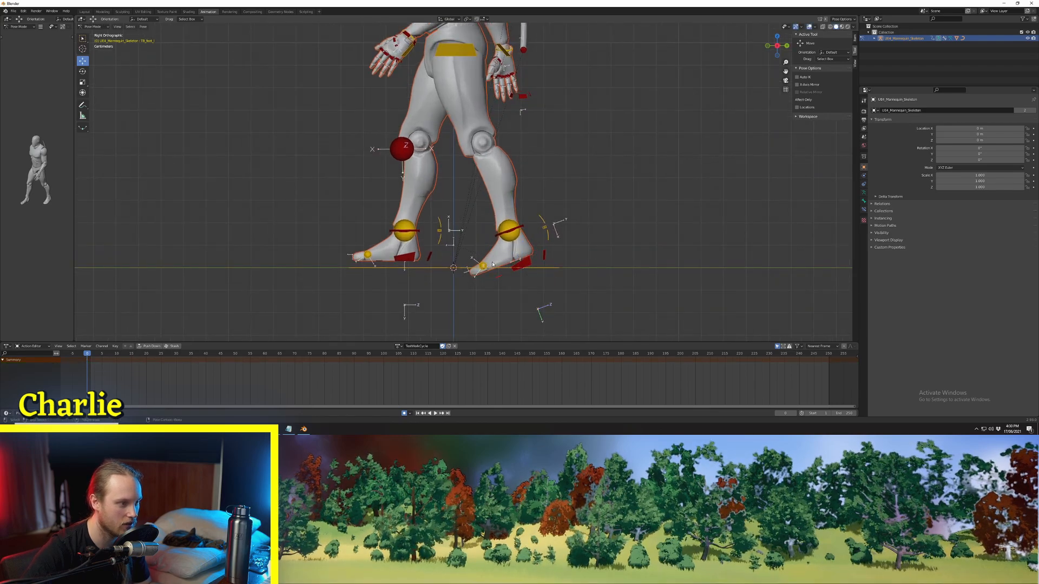
key("r")
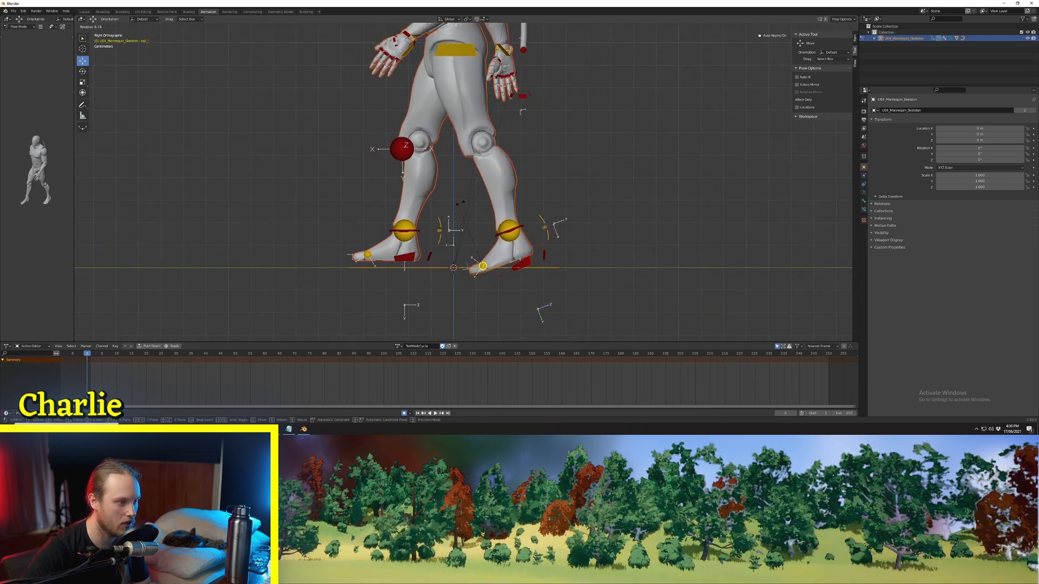
left_click(471, 206)
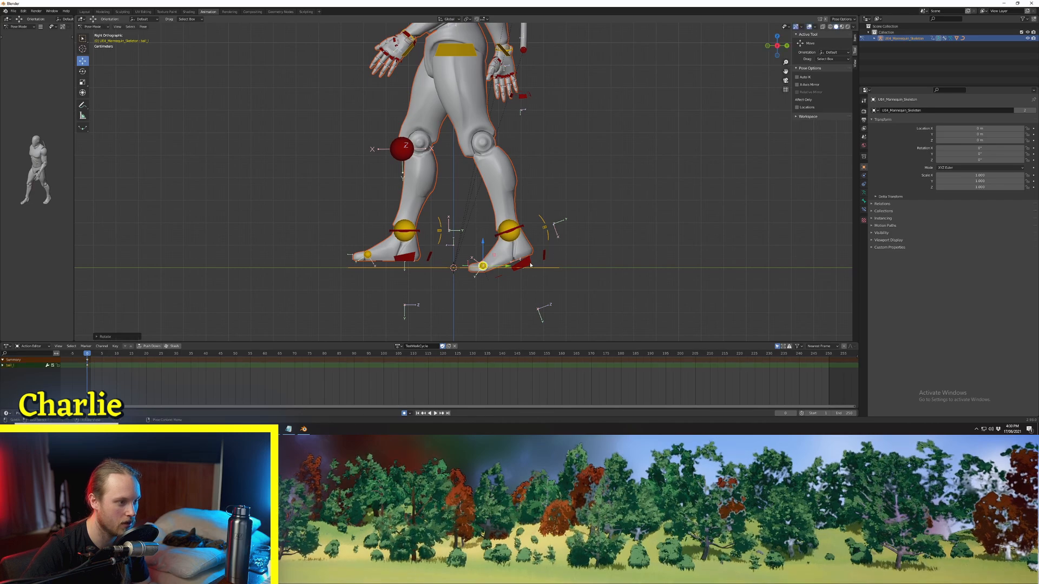
key("g")
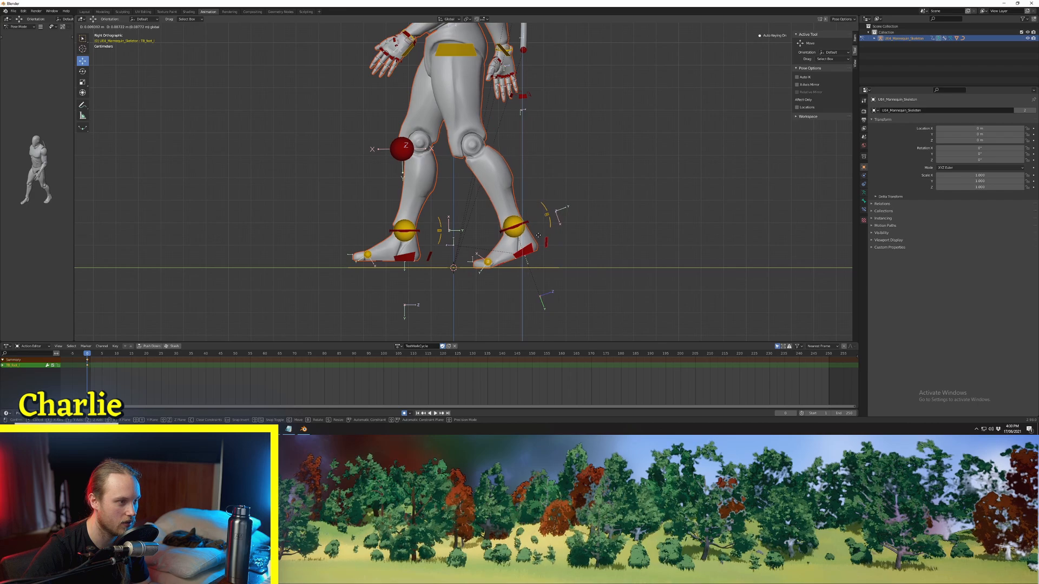
left_click(545, 239)
Step: Rotate the right foot control so the toes point up and move it further forward into a heel strike
middle_click_drag(408, 255, 428, 265, "shift")
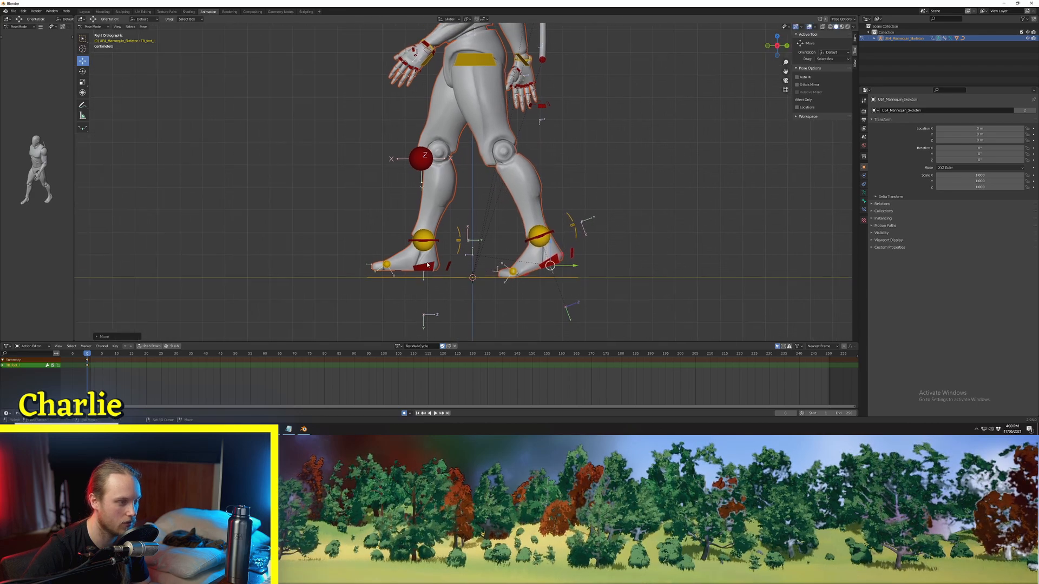
key("r")
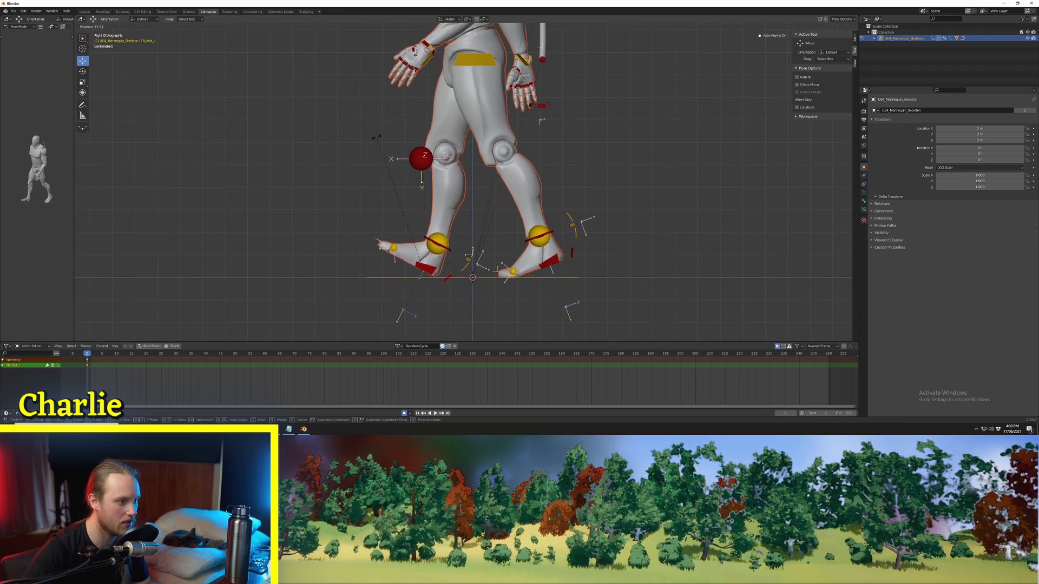
left_click(434, 260)
left_click_drag(435, 260, 405, 254)
key("r")
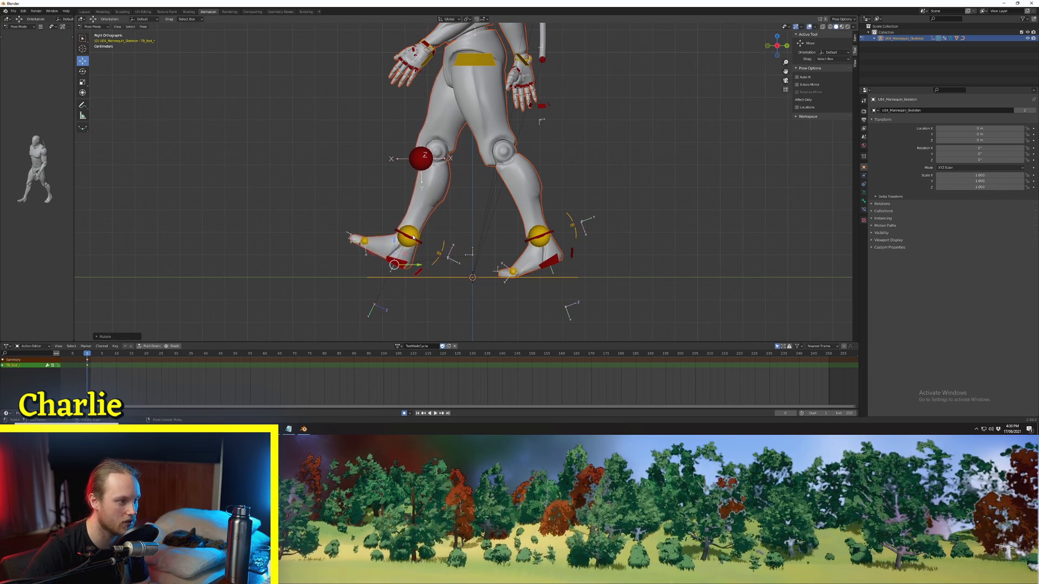
Step: Adjust the pelvis control's height along the global Z axis to suit the stride
scroll(459, 146, "down", 3)
left_click(476, 115)
key("g")
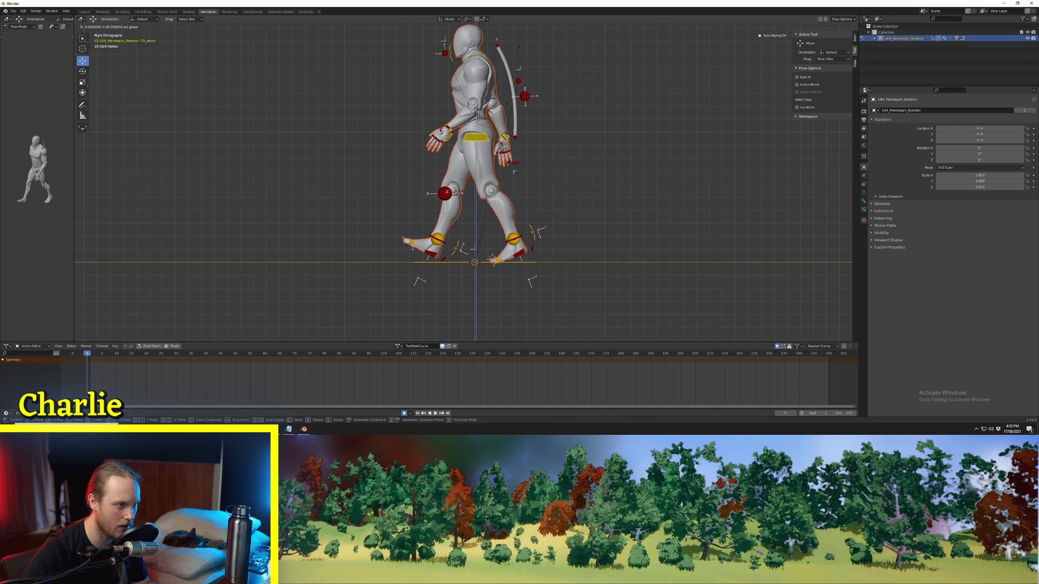
left_click(520, 204)
Step: Rotate the left hand control slightly in the front orthographic view
key("i")
left_click(521, 256)
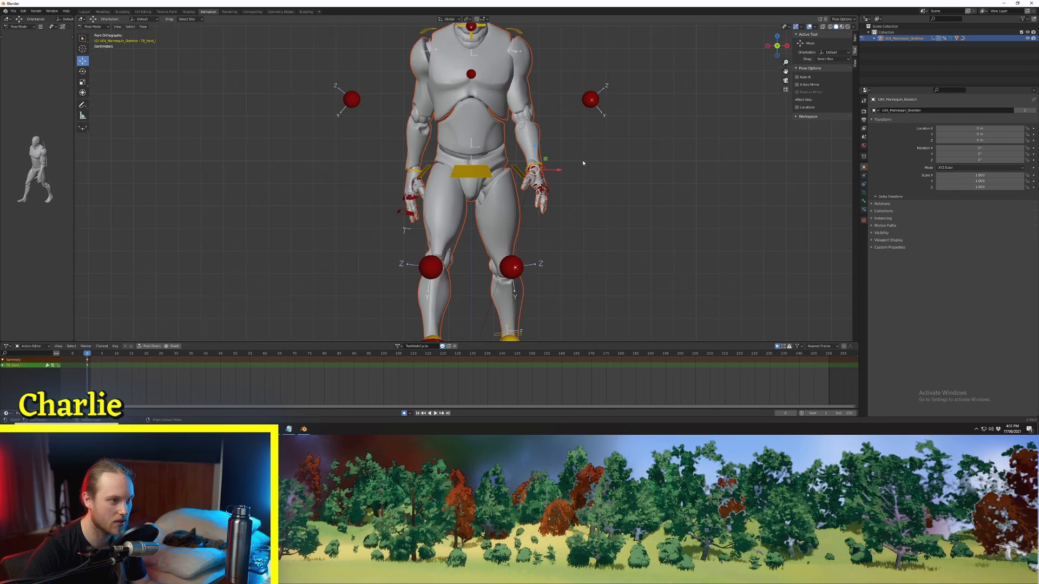
key("r")
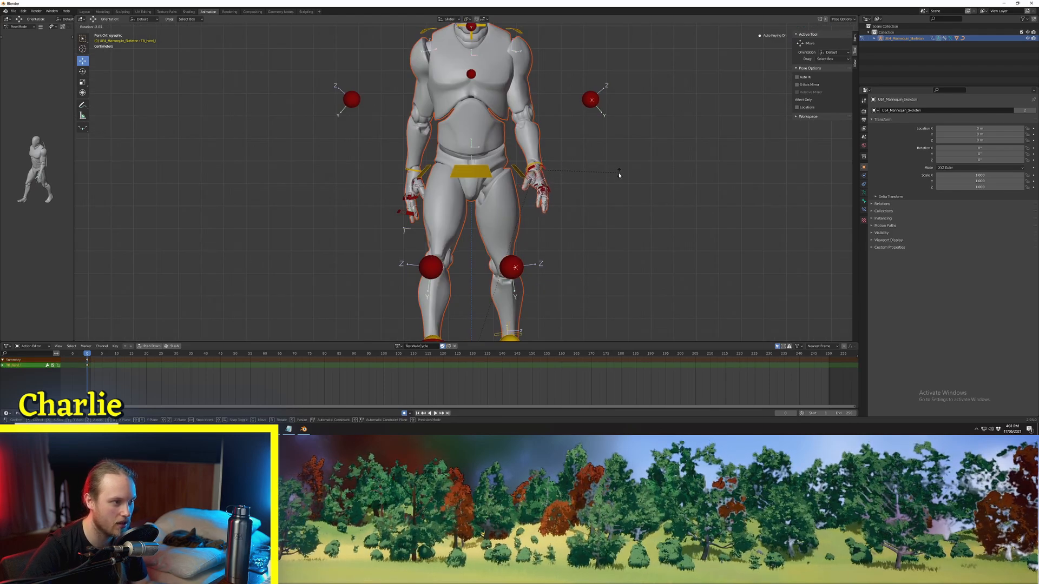
left_click(619, 174)
Step: Rotate the right hand control in the front view to adjust how the hand hangs beside the thigh
scroll(439, 253, "up", 2)
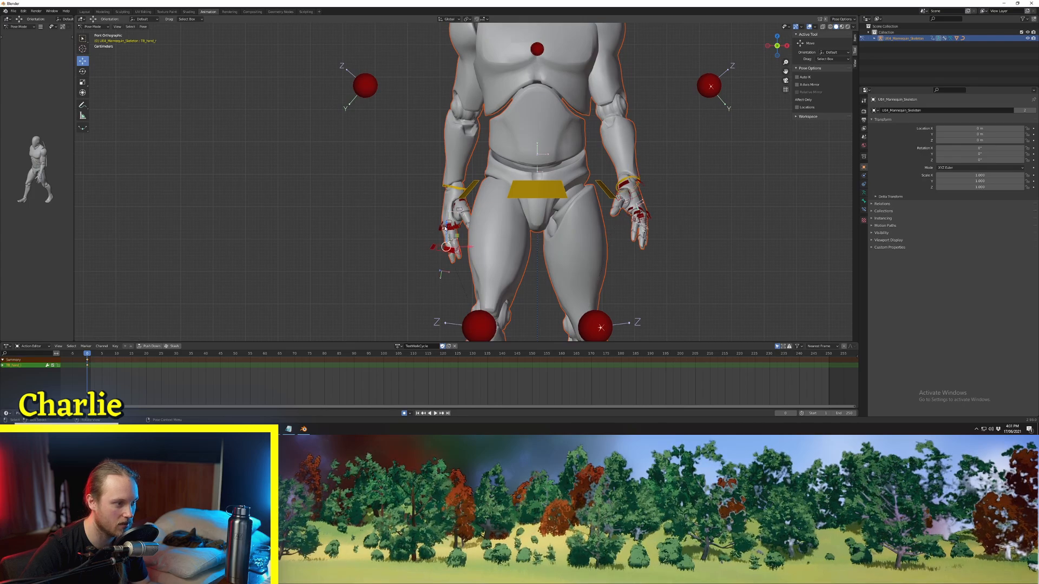
left_click_drag(444, 228, 462, 149)
key("r")
left_click(461, 150)
Step: Refine the rotation of the left hand control, checking the pose from behind and from the side
middle_click_drag(433, 181, 535, 207)
scroll(484, 195, "down", 5)
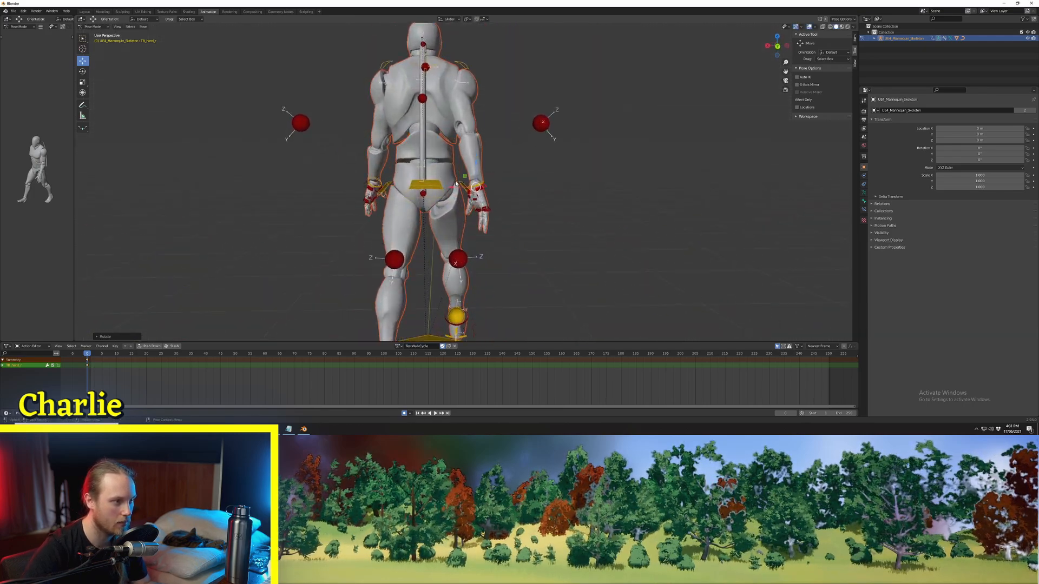
left_click_drag(454, 187, 459, 187)
middle_click_drag(459, 186, 331, 187)
middle_click_drag(563, 194, 460, 167)
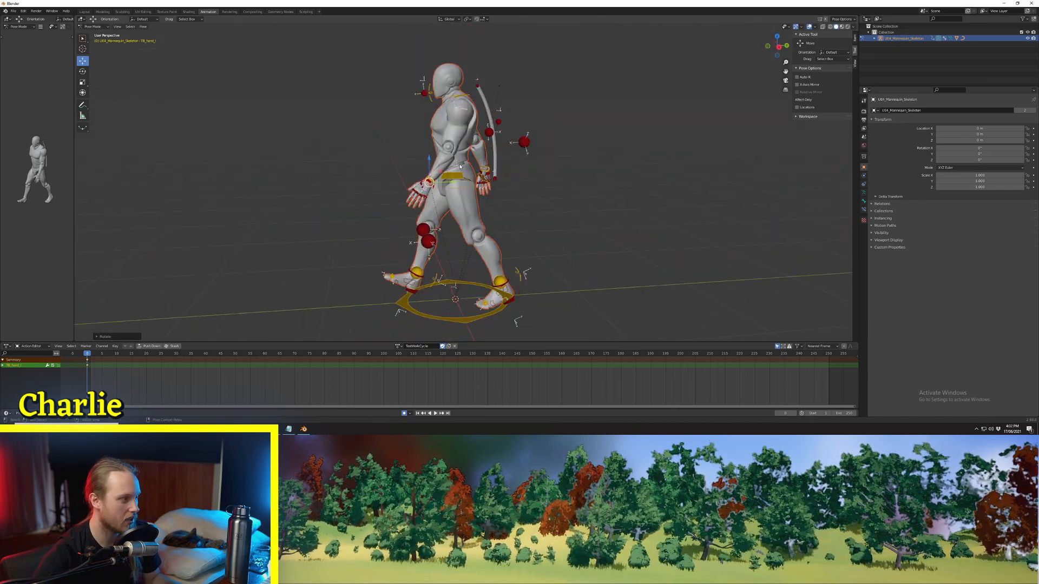
Step: Select all the rig controls and insert a Location & Rotation keyframe at frame 0
key("a")
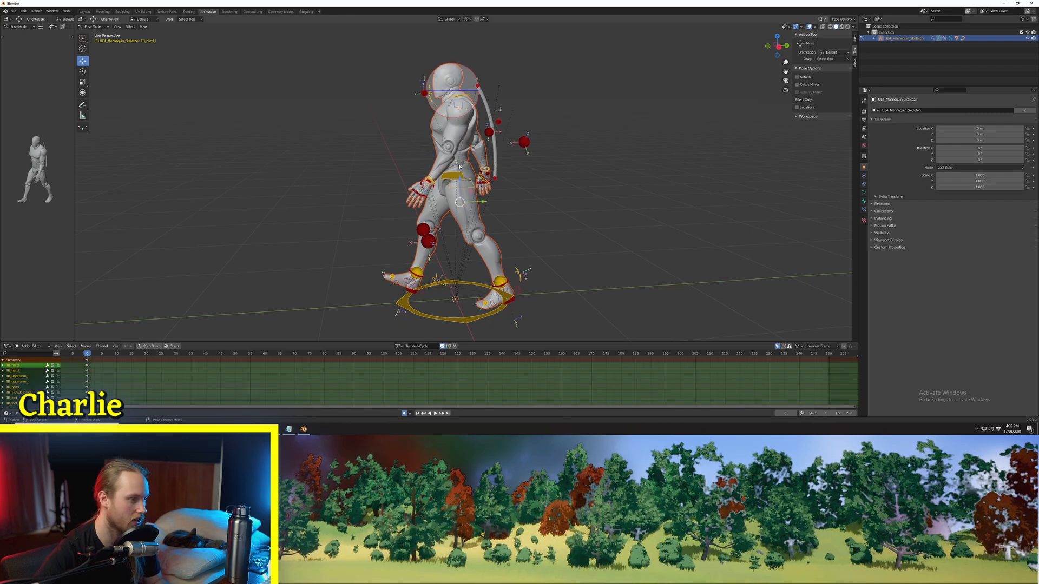
key("i")
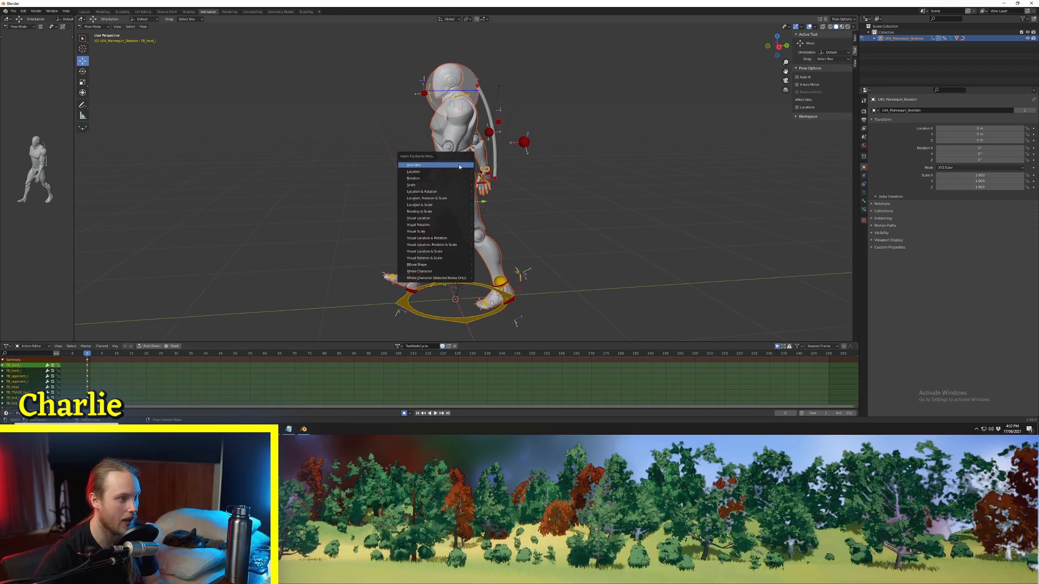
left_click(434, 192)
Step: Select all the rig controls, copy the frame 0 pose and move to frame 20
middle_click_drag(396, 215, 445, 181, "shift")
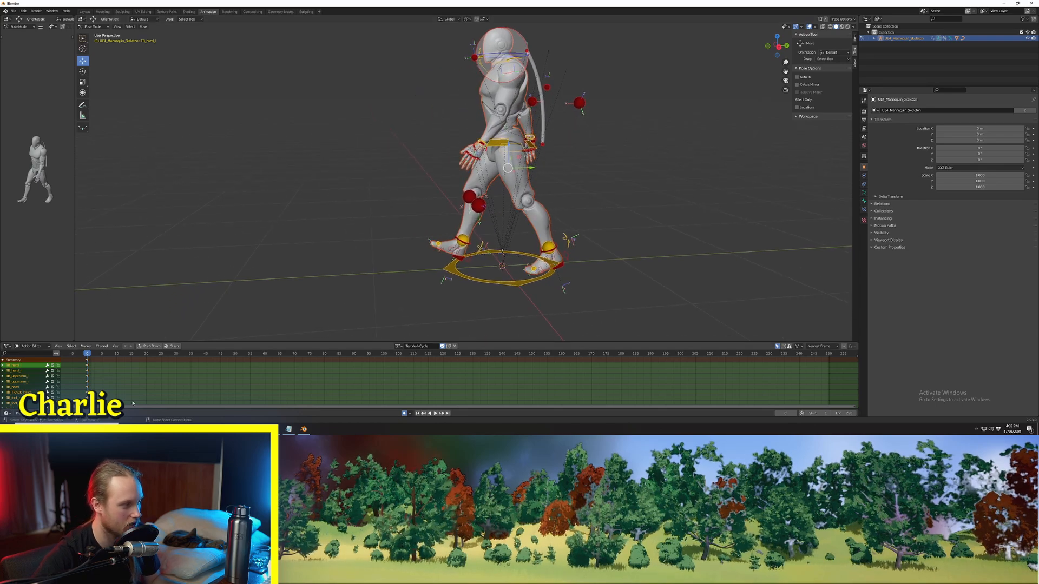
scroll(139, 393, "down", 16)
scroll(144, 389, "up", 13)
middle_click_drag(432, 239, 594, 211, "shift")
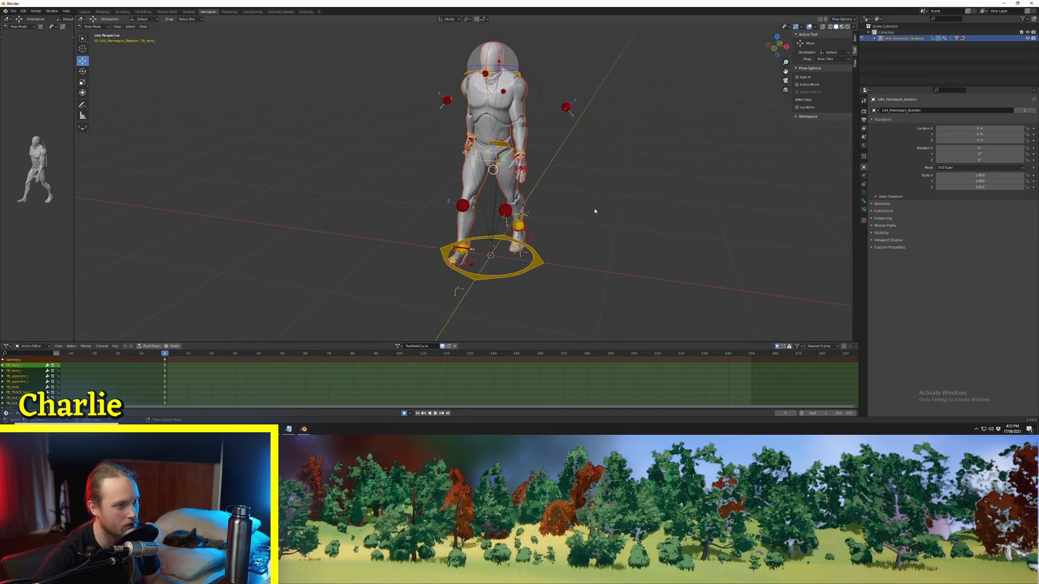
middle_click_drag(488, 204, 430, 190)
scroll(495, 225, "up", 5)
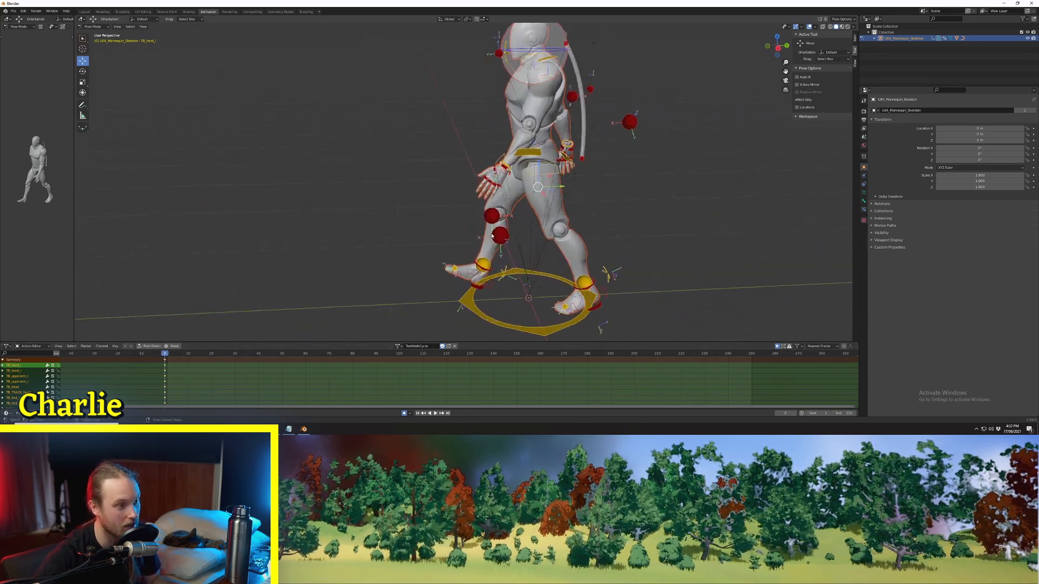
left_click(495, 225)
scroll(461, 208, "down", 3)
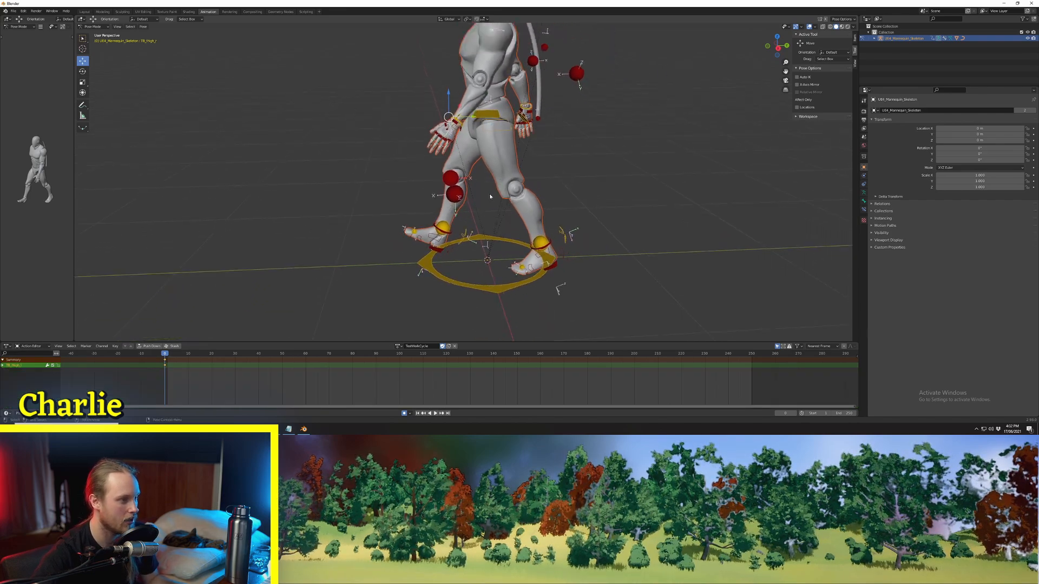
key("a")
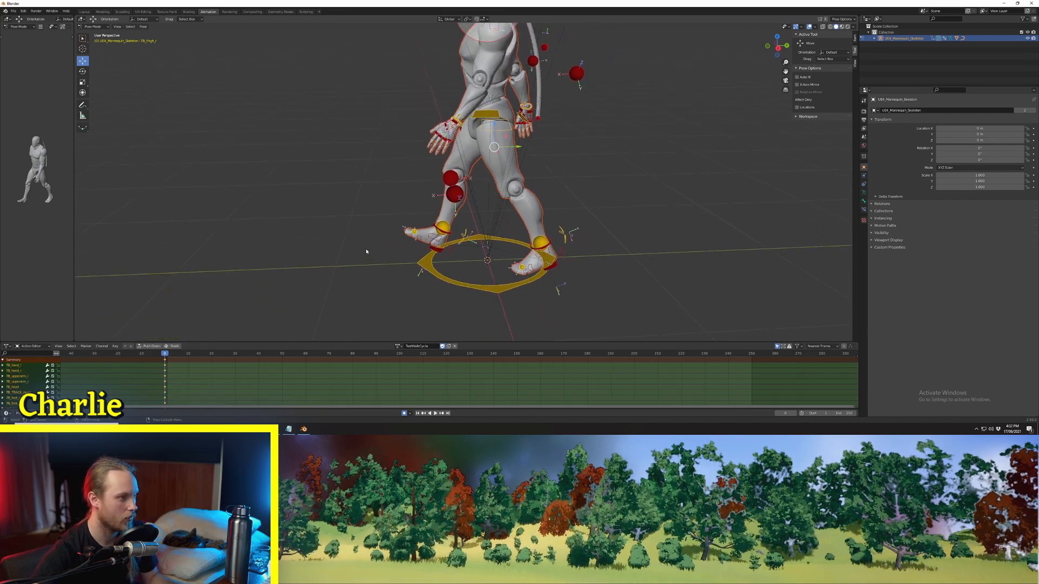
middle_click_drag(474, 163, 424, 219)
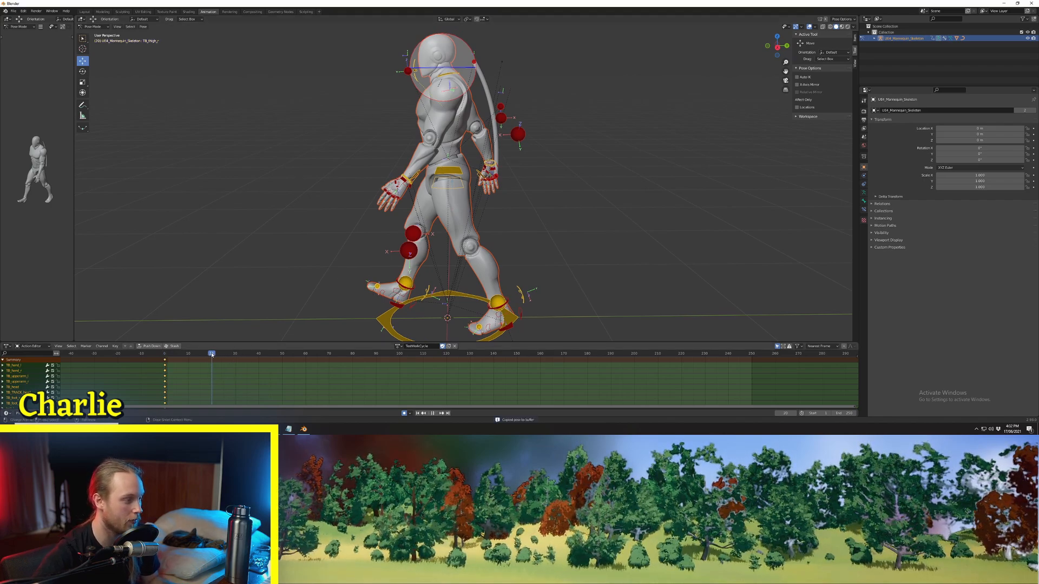
Step: Paste the copied frame 0 pose mirrored onto the rig at frame 20 and inspect both hands
middle_click_drag(317, 257, 364, 197, "shift")
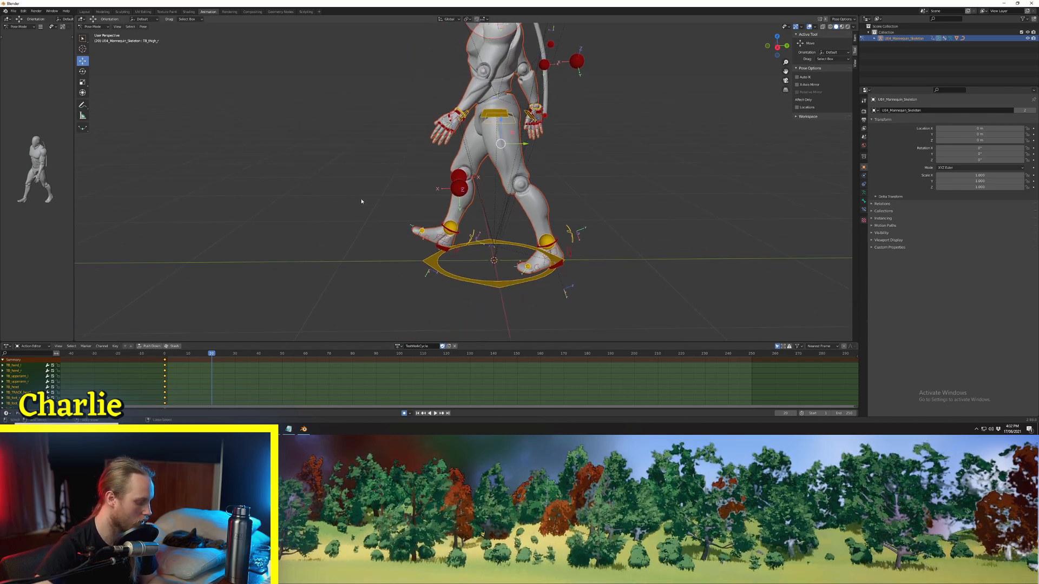
key("ctrl+shift+v")
middle_click_drag(406, 190, 506, 177)
middle_click_drag(326, 189, 487, 169)
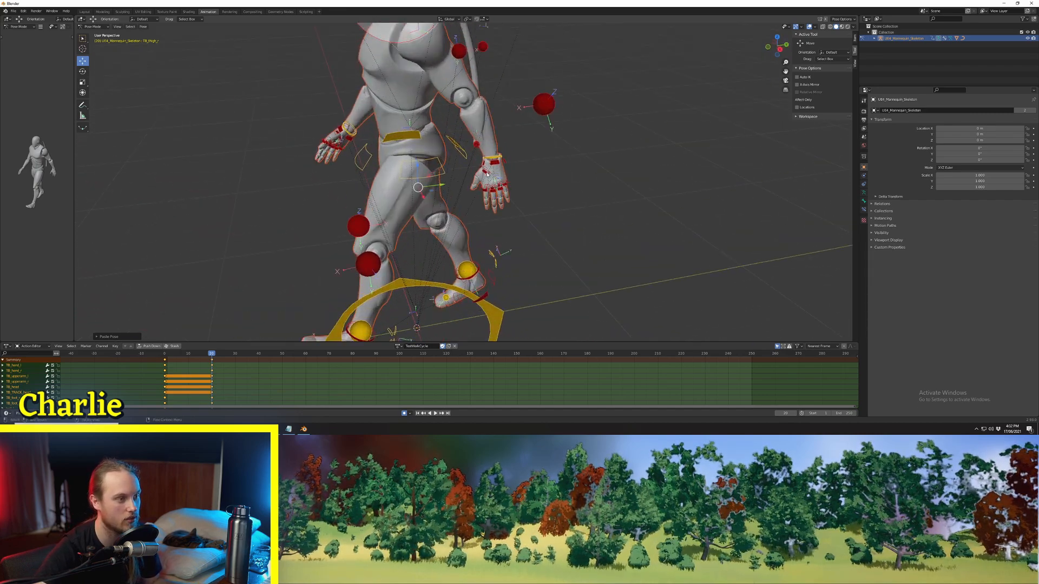
left_click(494, 166)
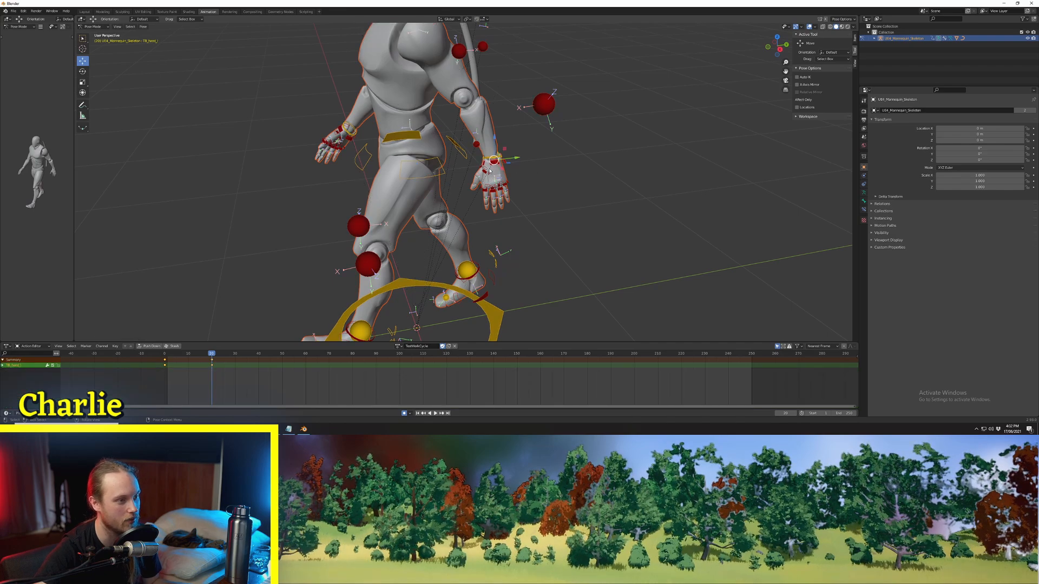
middle_click_drag(507, 169, 599, 174)
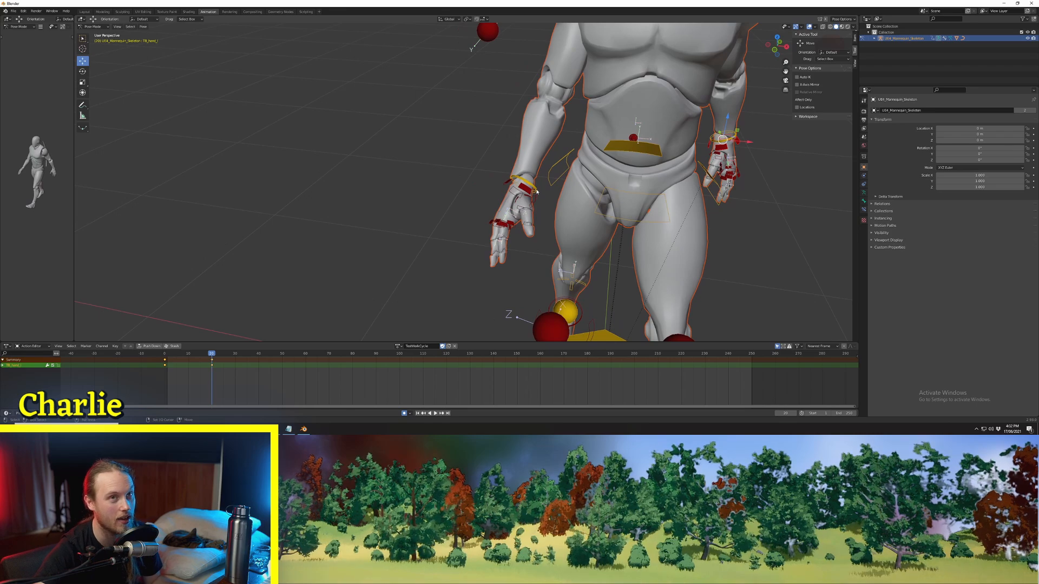
scroll(537, 191, "down", 4)
scroll(559, 167, "up", 4)
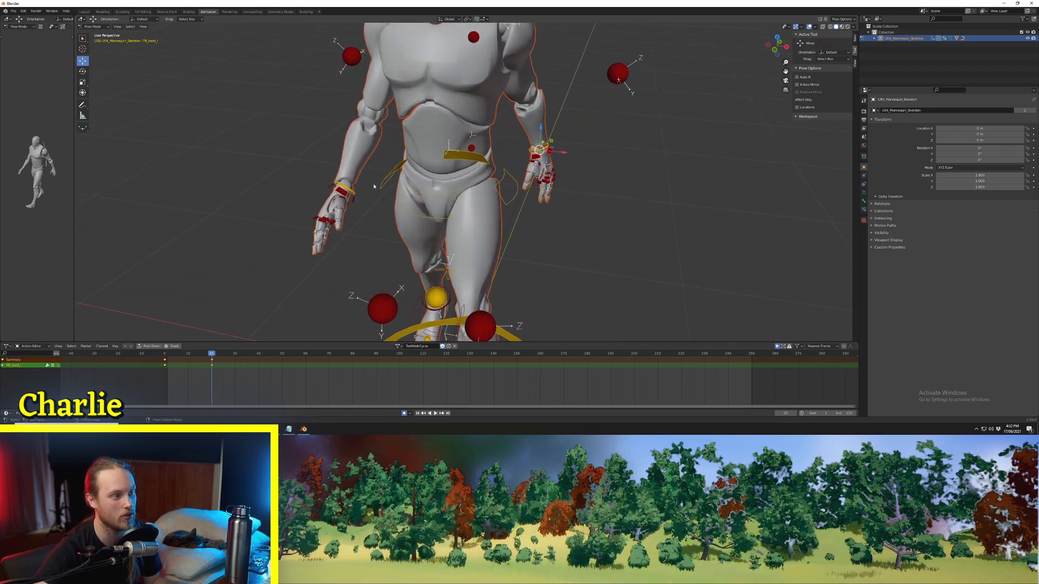
Step: Play back the motion between the frame 0 and frame 20 poses from the side several times
key("space")
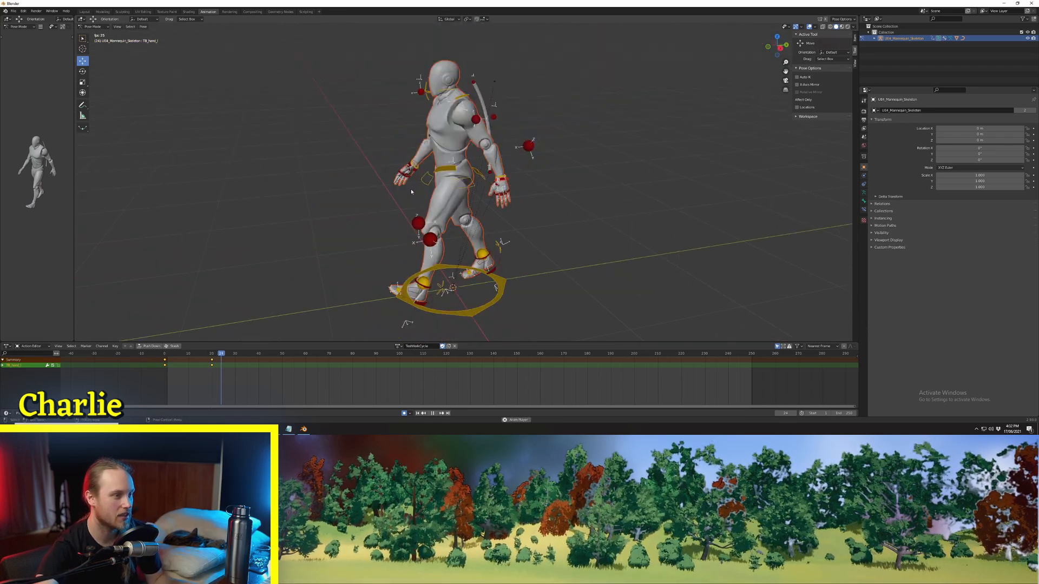
key("space")
left_click(165, 354)
middle_click_drag(358, 259, 340, 248)
key("space")
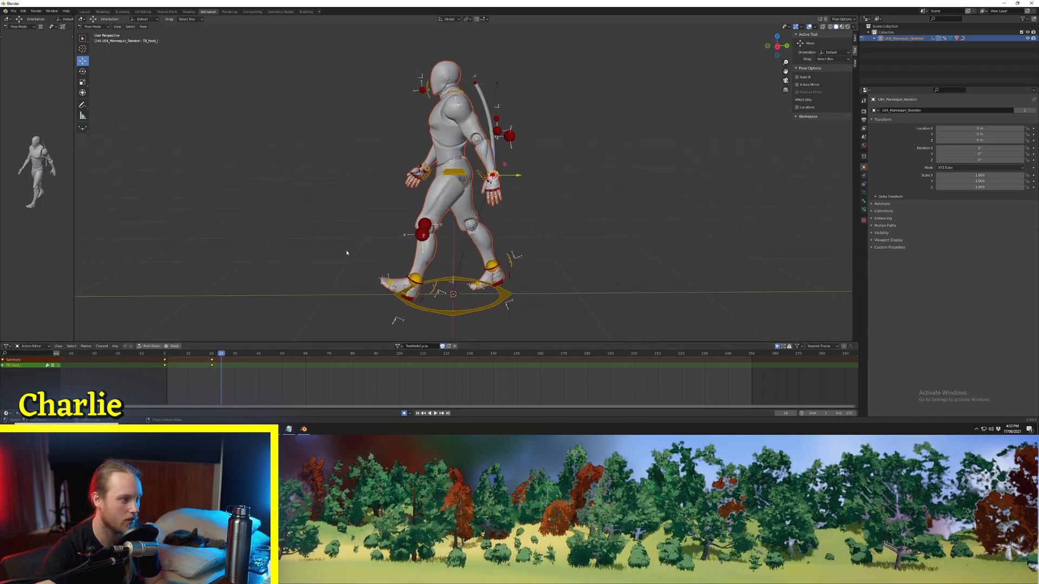
left_click(163, 355)
middle_click_drag(359, 246, 370, 220)
key("space")
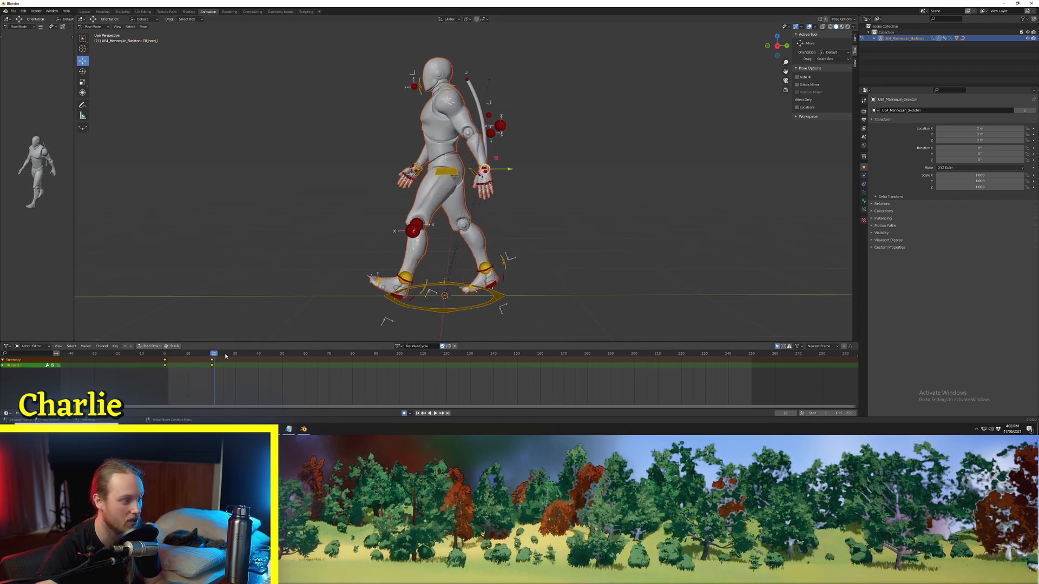
Step: Copy the pose of all rig controls at frame 0 and paste it unmirrored at frame 40
left_click(164, 355)
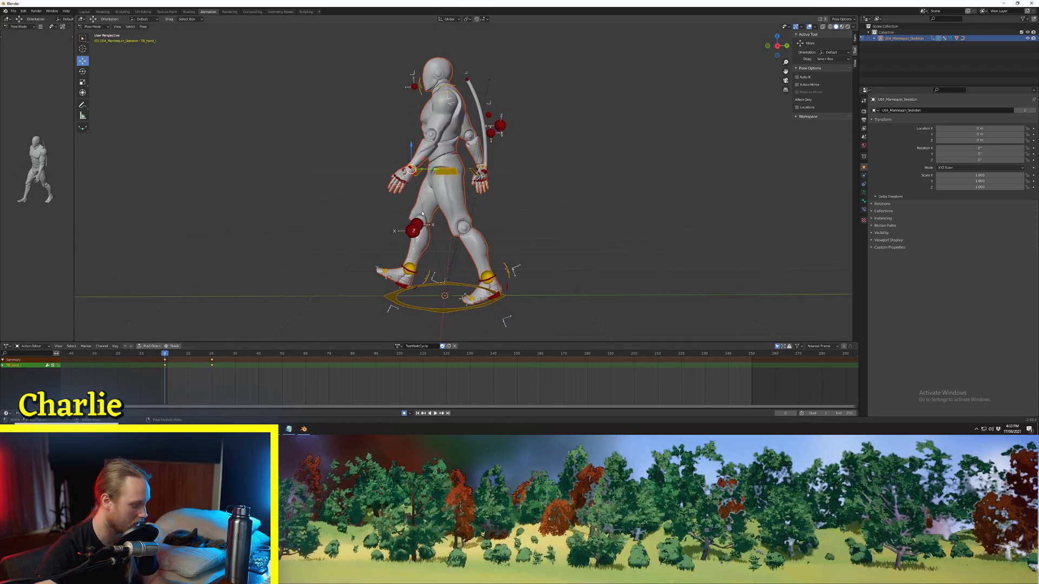
key("a")
key("ctrl+c")
left_click(260, 355)
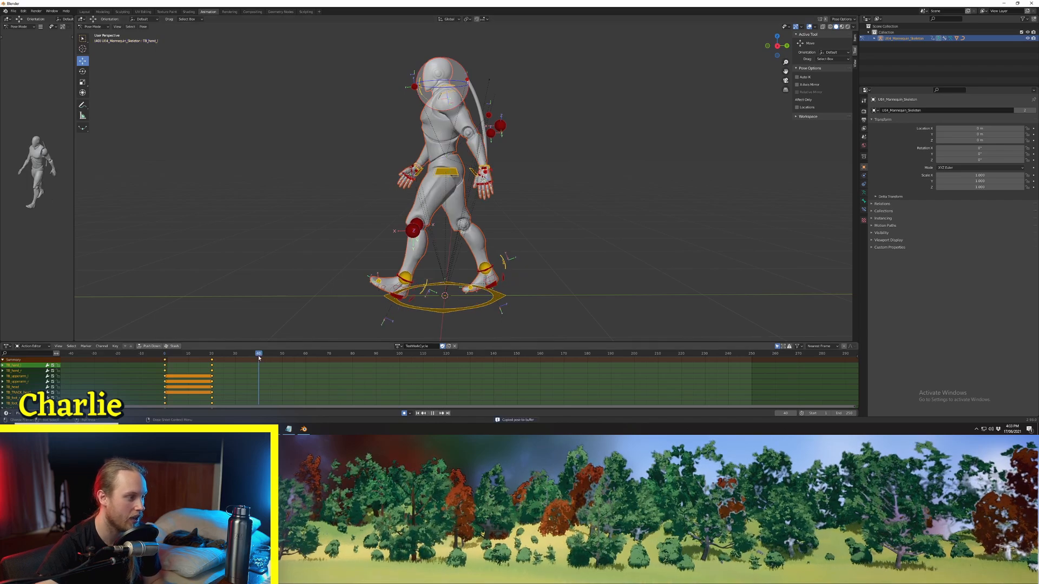
middle_click_drag(320, 300, 359, 280)
key("ctrl+shift+v")
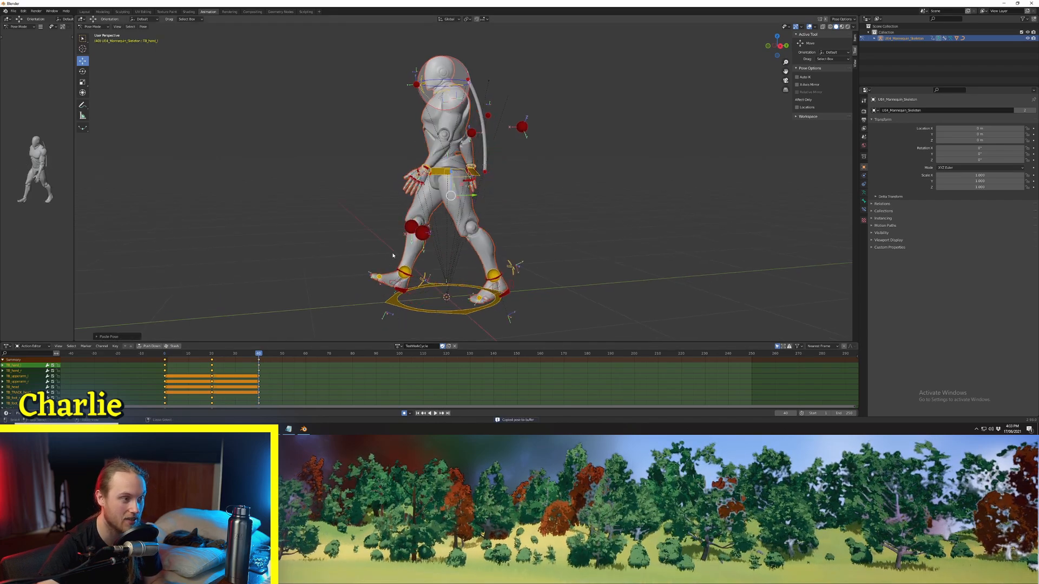
middle_click_drag(512, 246, 527, 244)
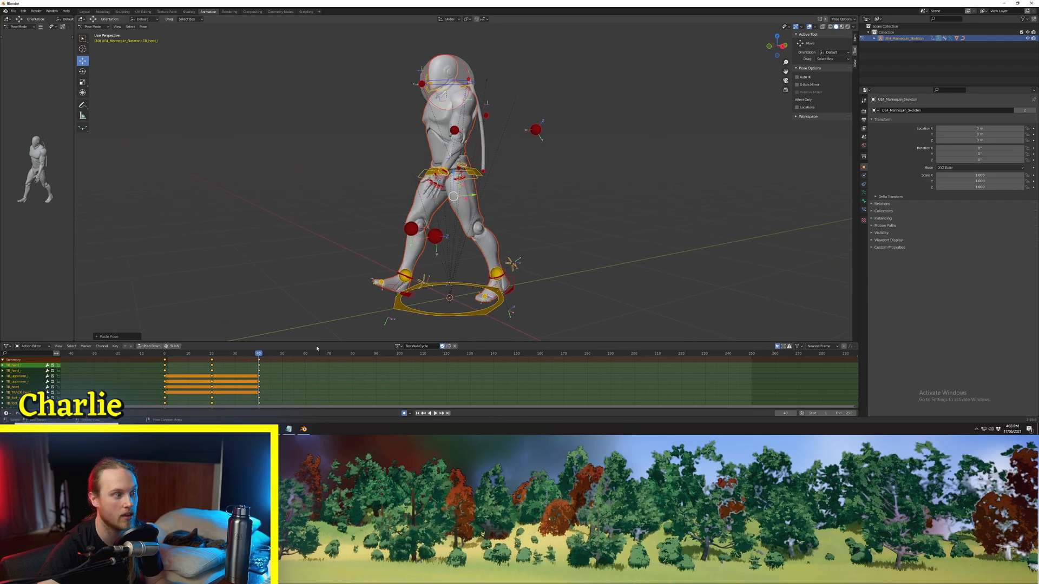
Step: Play back the full walk from frame 0 through frame 40 to review the motion
key("space")
middle_click_drag(402, 268, 385, 270)
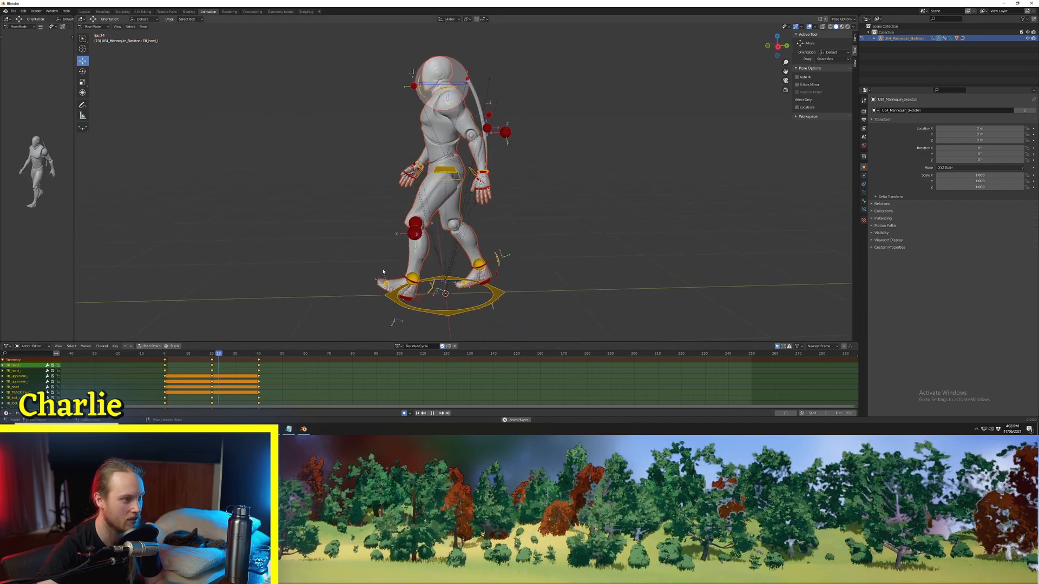
key("Escape")
left_click(160, 360)
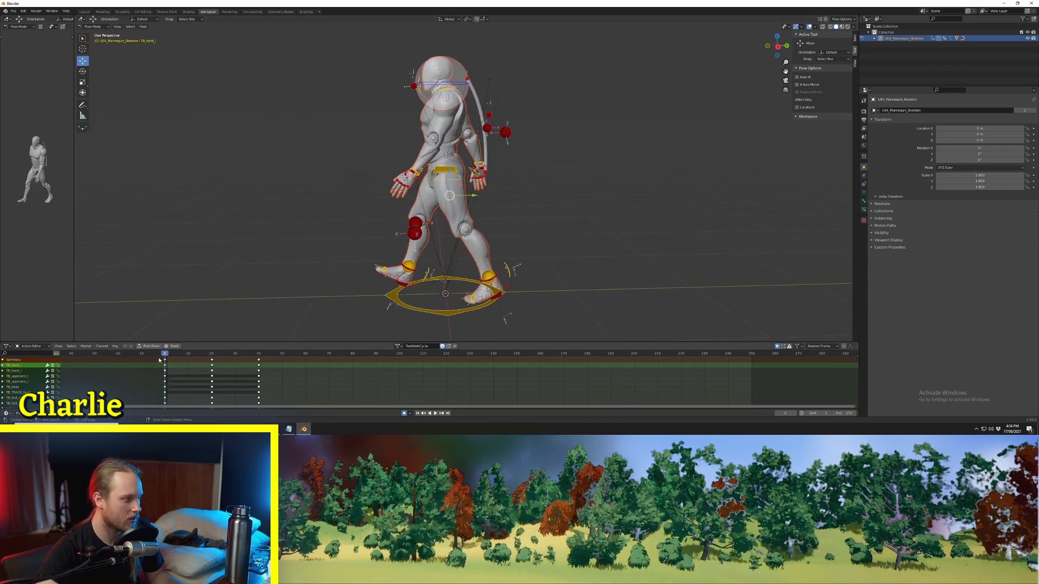
key("space")
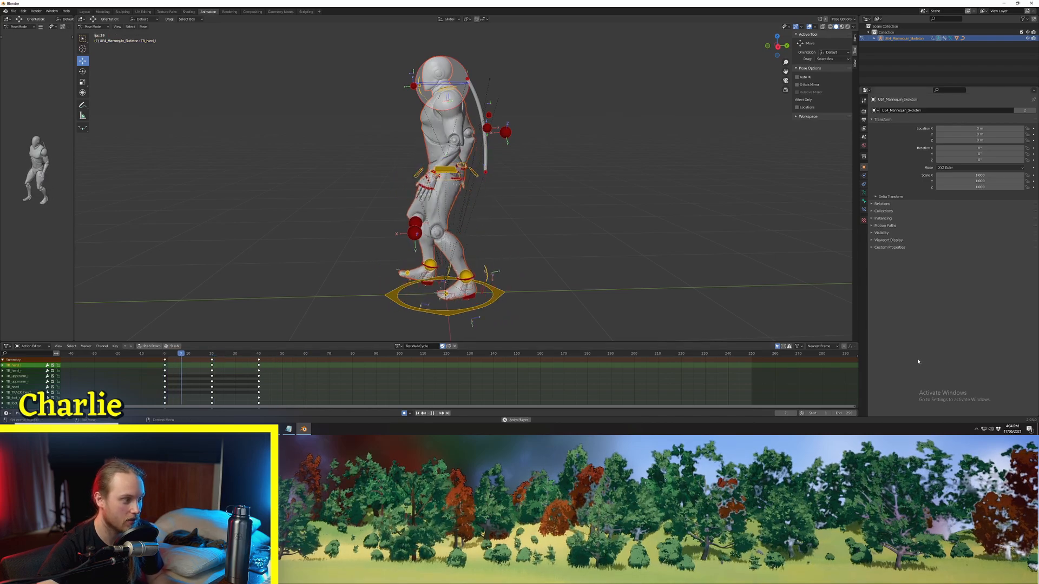
key("Escape")
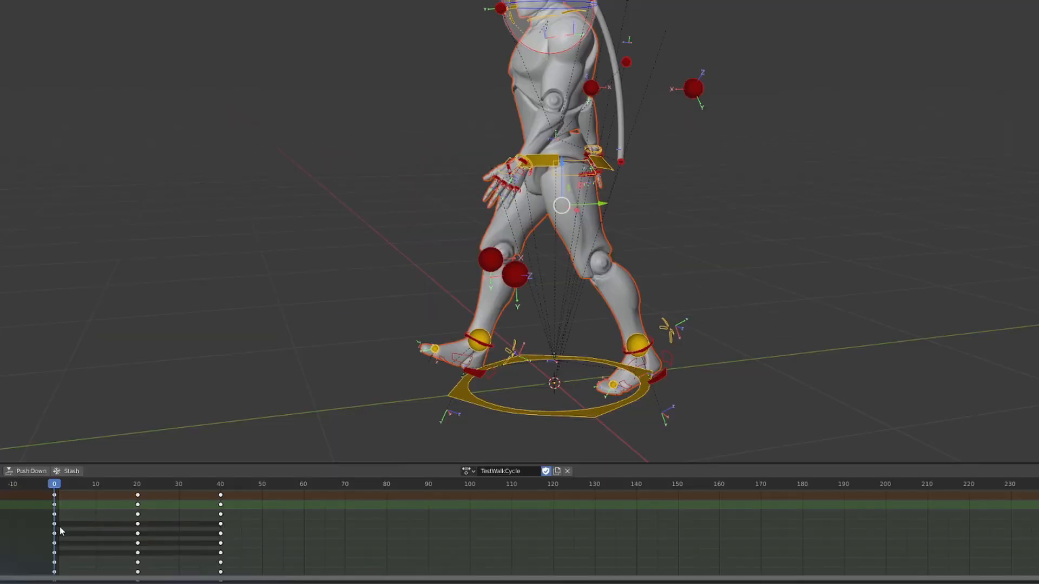
Step: Select all keyframes, set their extrapolation to Make Cyclic, and play the animation
key("a")
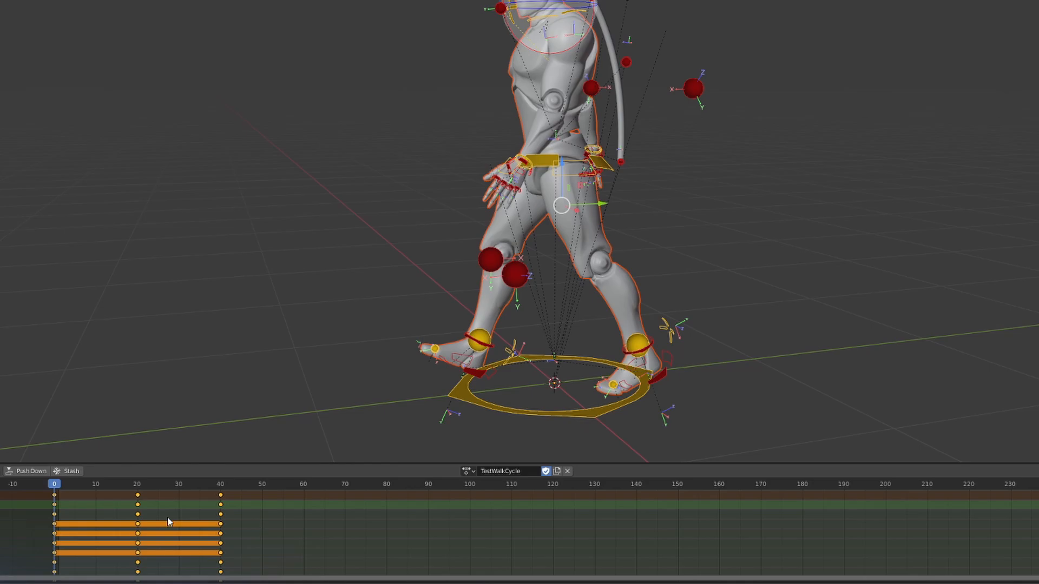
key("shift+e")
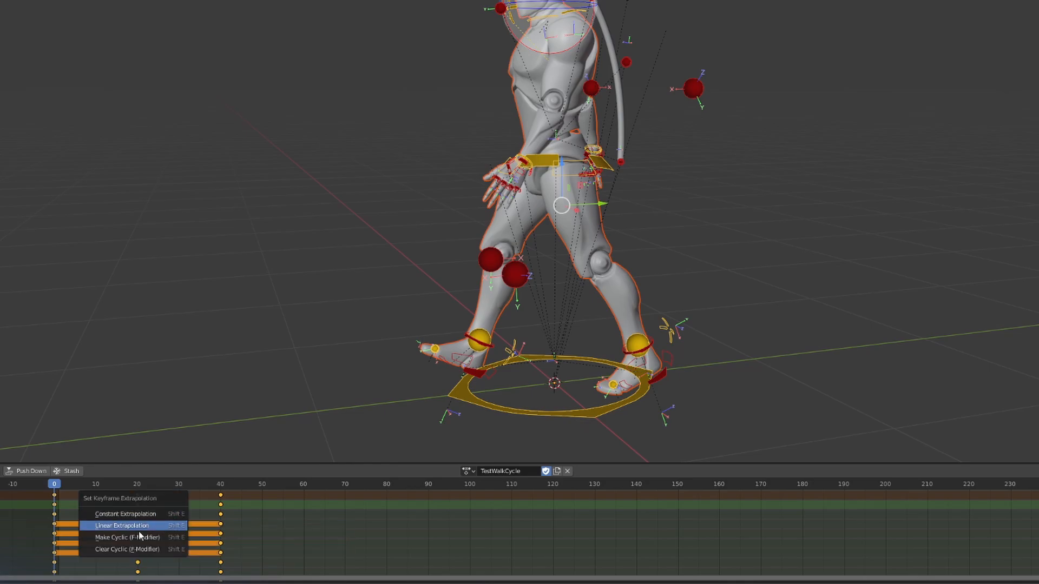
left_click(150, 538)
key("space")
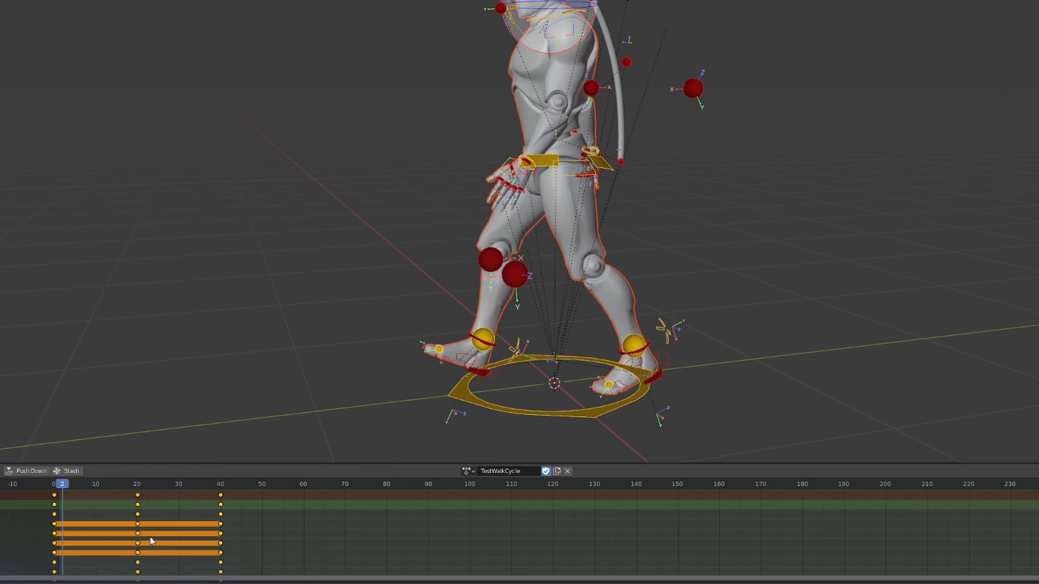
middle_click_drag(618, 350, 598, 349)
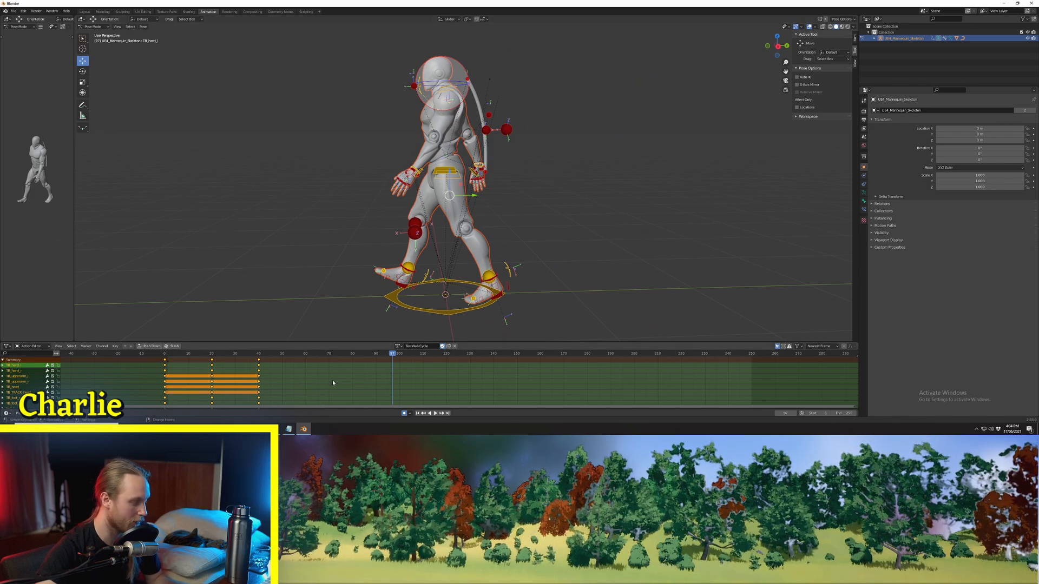
Step: Reapply Make Cyclic extrapolation to all the keyframes and review the looping walk from frame 97 onward
key("shift+e")
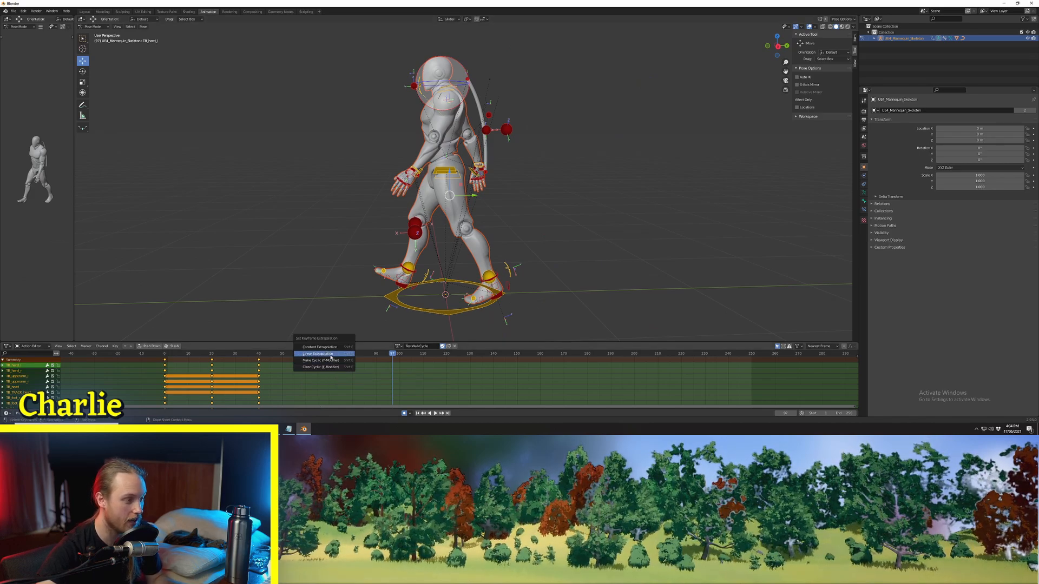
left_click(327, 362)
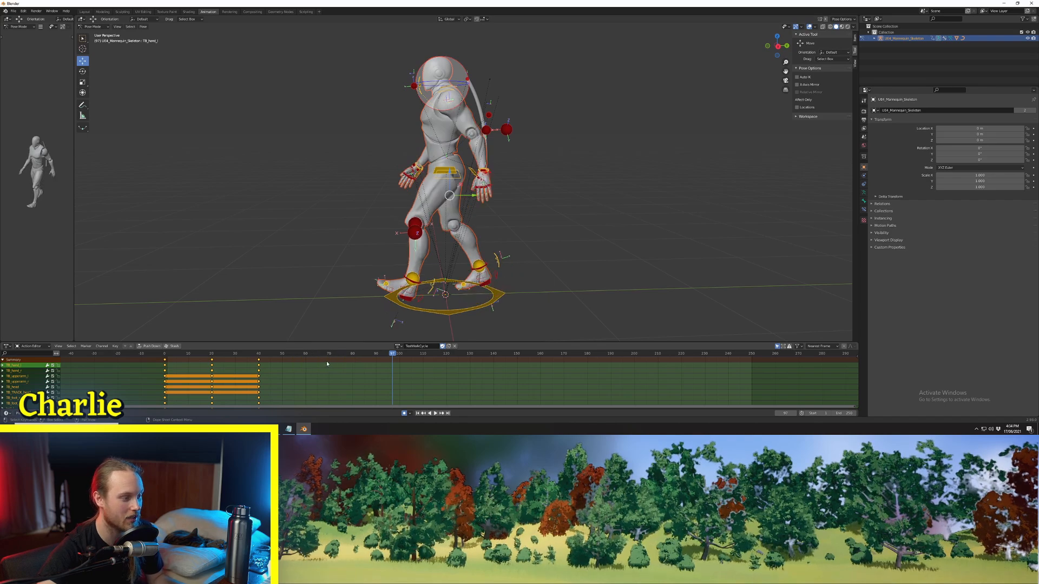
key("space")
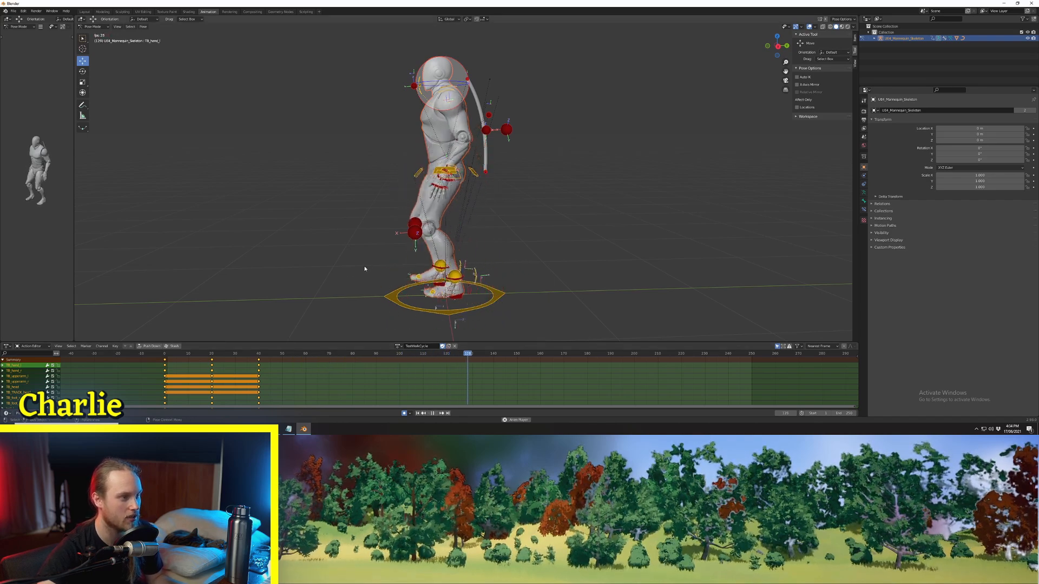
key("Escape")
key("space")
middle_click_drag(341, 229, 457, 234)
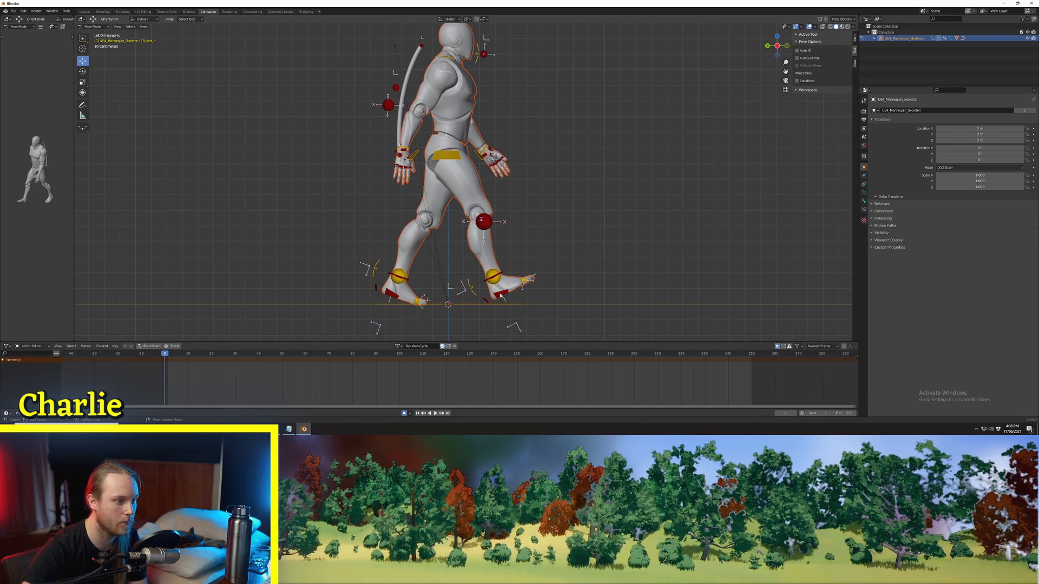
Step: Select the front foot control at frame 0 and set its frame 0 keyframe's interpolation to Linear
left_click(500, 295)
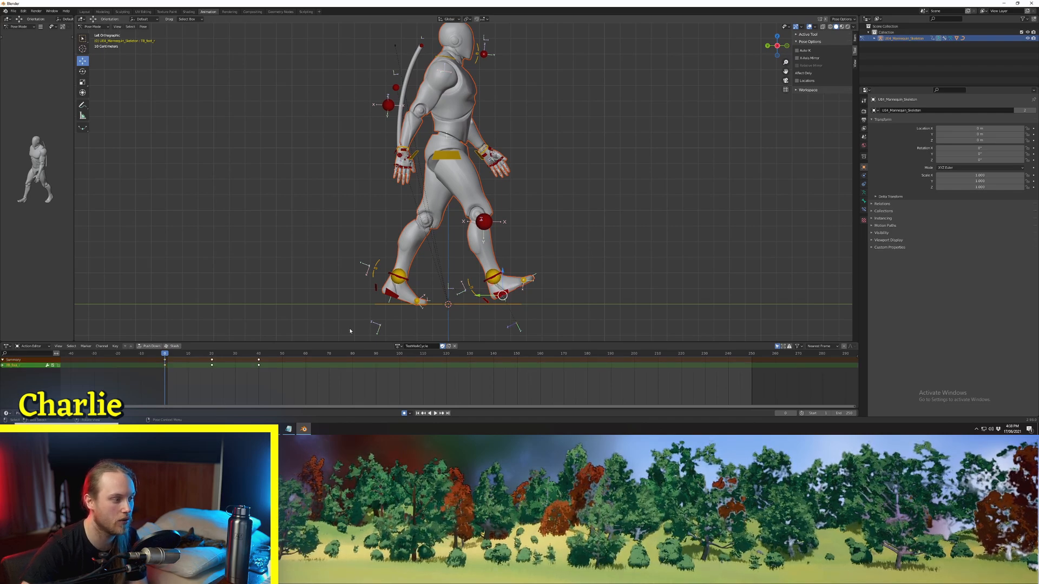
right_click(165, 368)
mouse_move(161, 373)
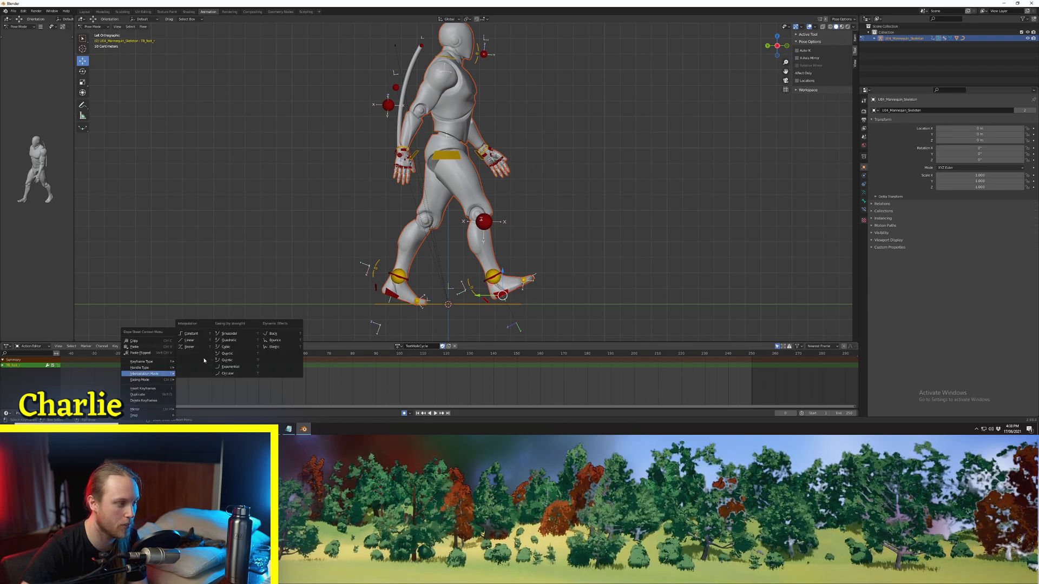
left_click(194, 343)
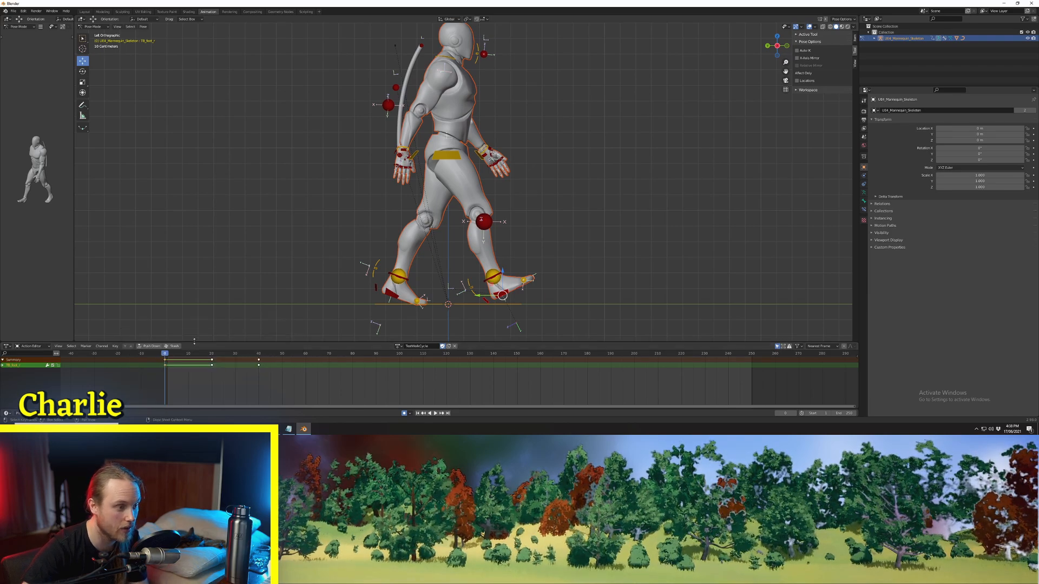
Step: Set the opposite foot control's frame 20 keyframe, where that foot is in front, to Linear interpolation
middle_click_drag(484, 284, 486, 266, "shift")
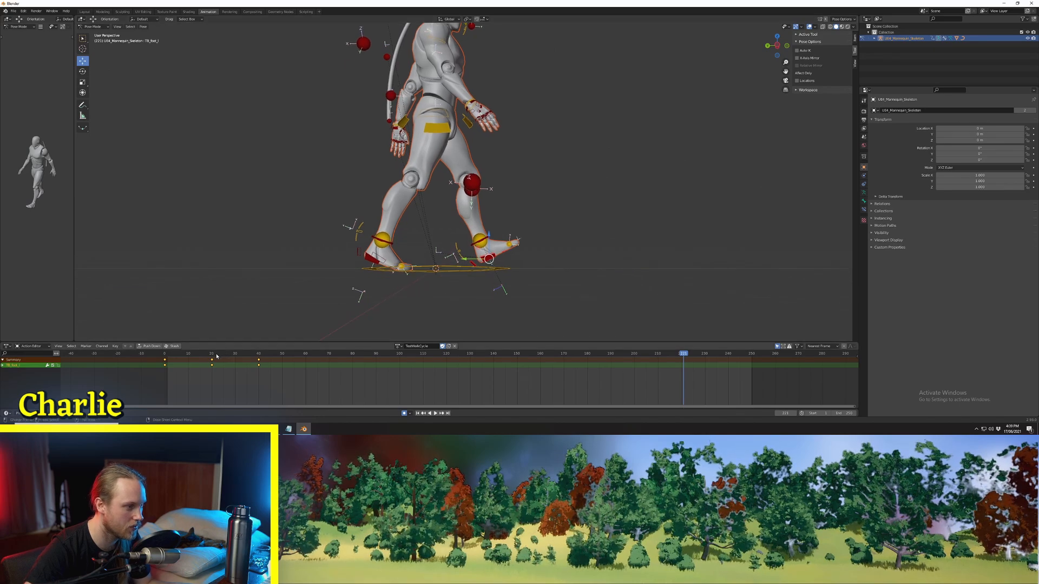
mouse_move(215, 355)
left_mouse_down()
mouse_move(237, 354)
mouse_move(215, 357)
left_mouse_up()
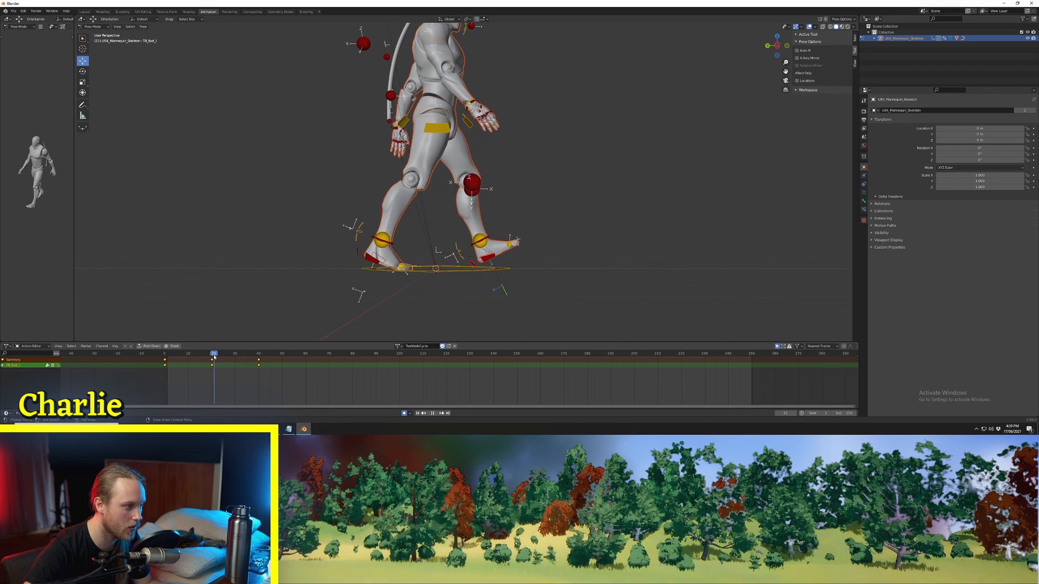
right_click(209, 366)
mouse_move(213, 367)
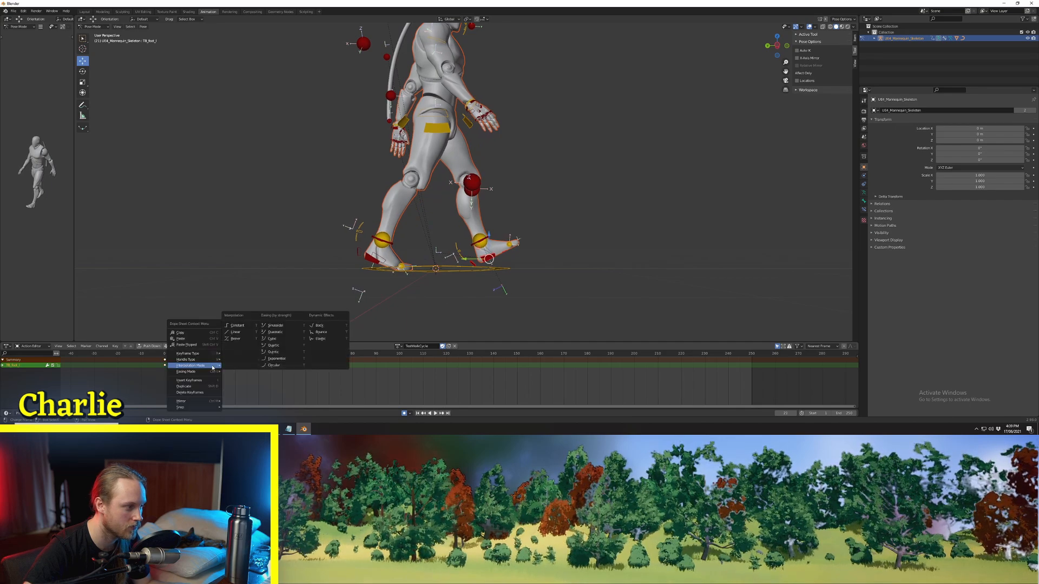
left_click(239, 336)
Step: Play back the looping walk and examine how the feet slide along the ground from several views
key("space")
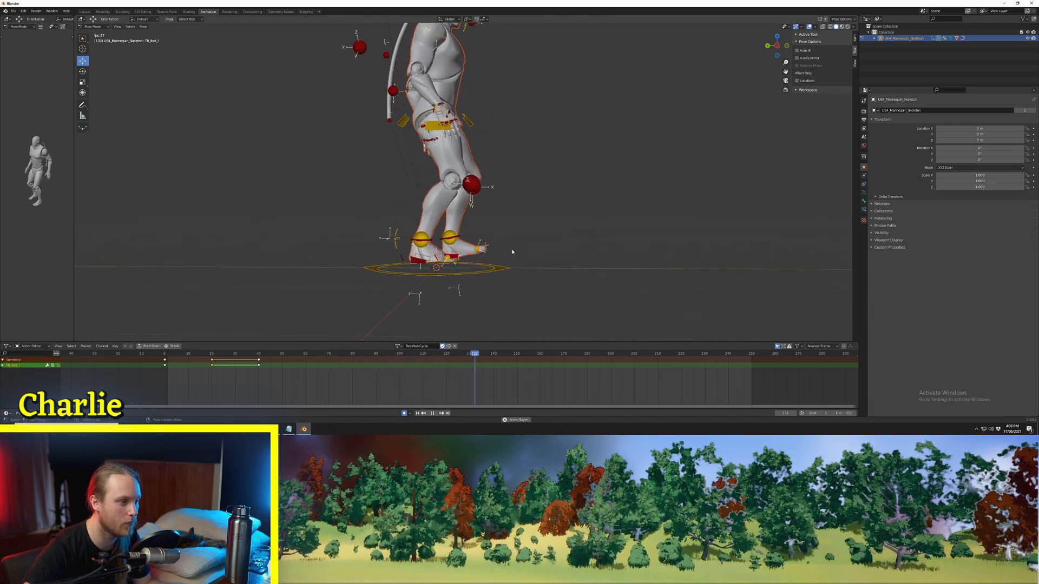
key("space")
key("space")
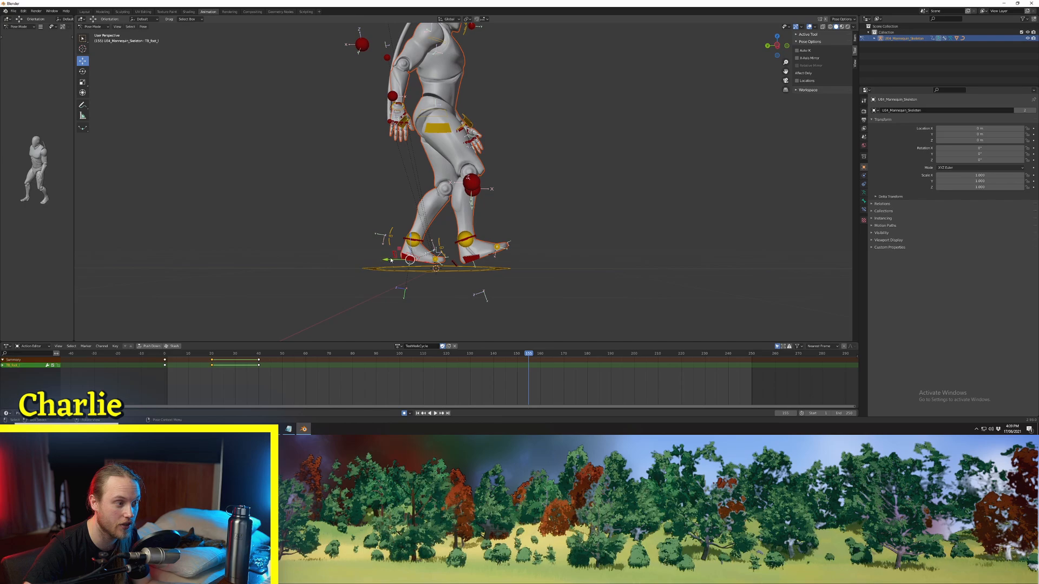
key("space")
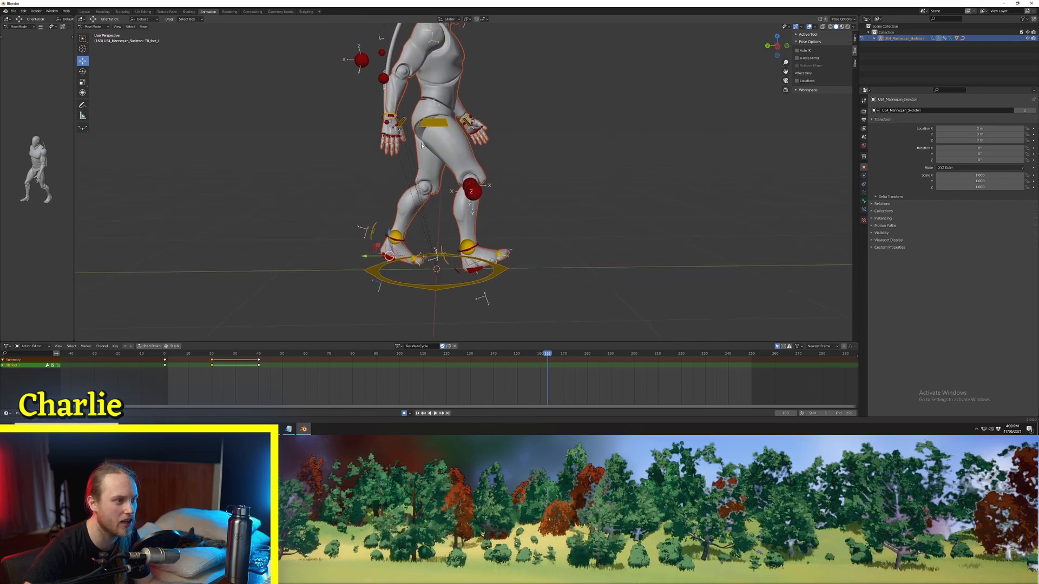
key("space")
scroll(432, 149, "up", 3)
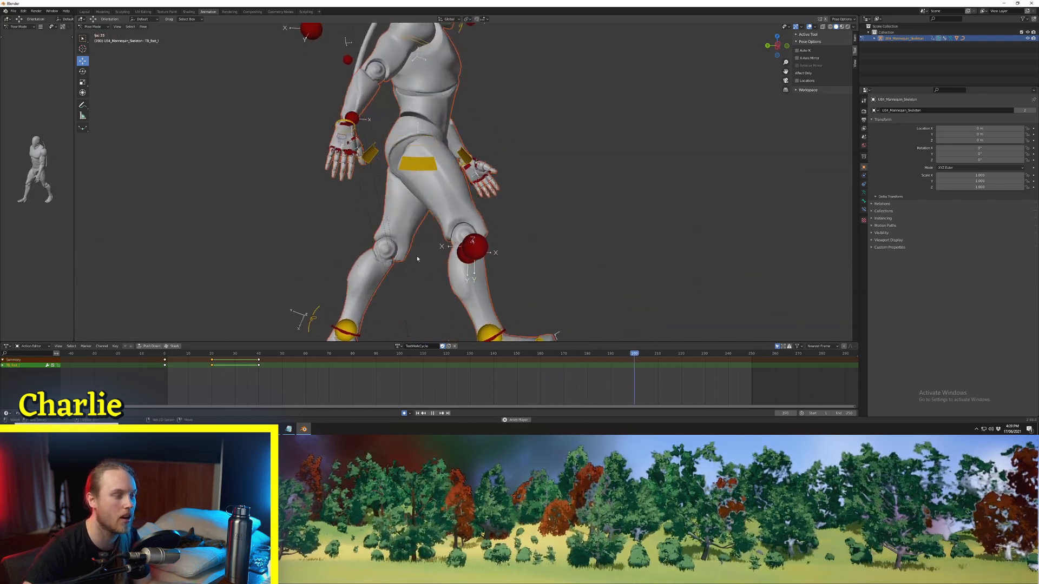
scroll(431, 241, "down", 4)
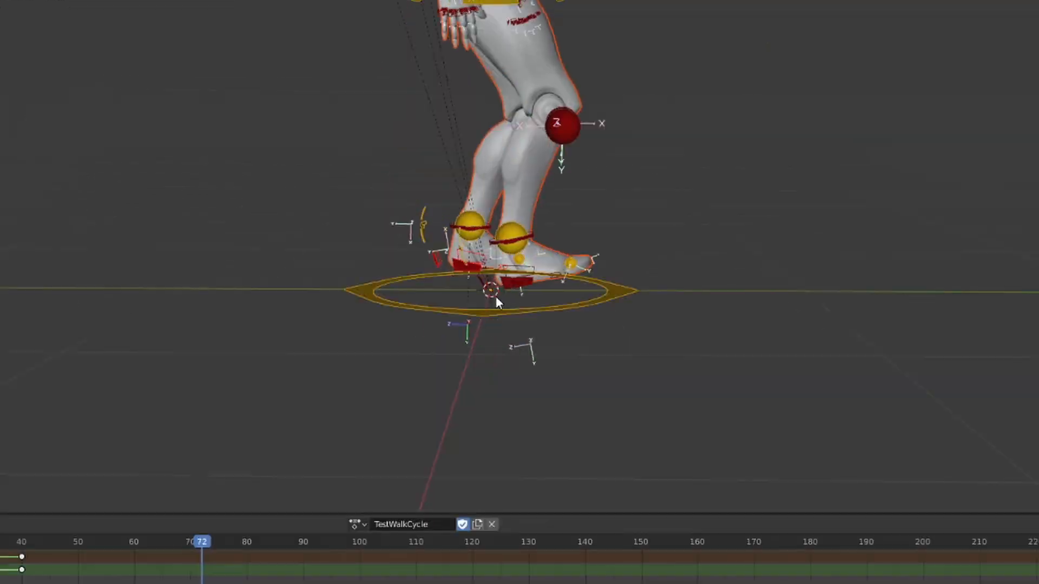
scroll(500, 296, "up", 2)
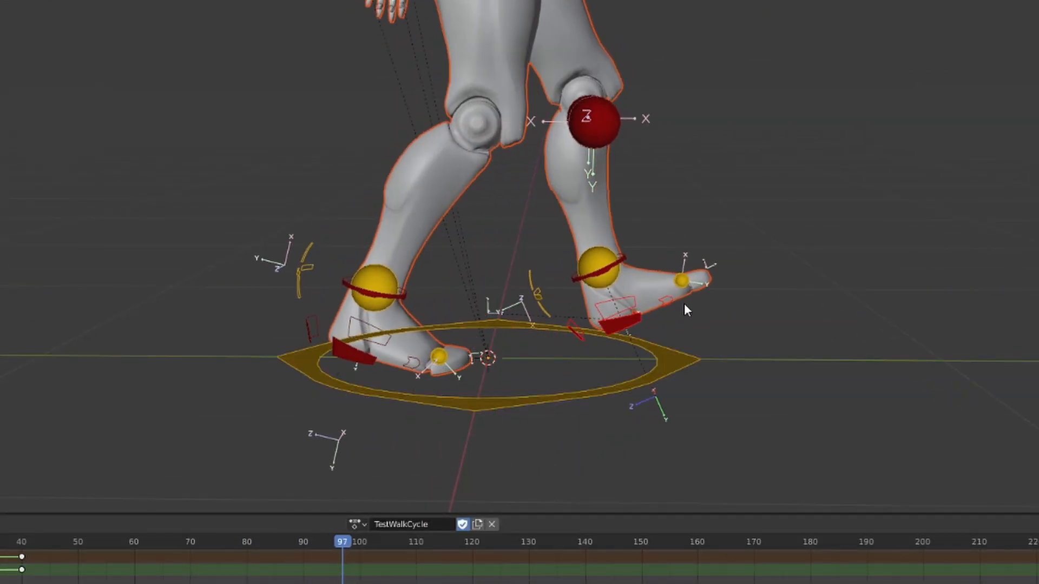
scroll(460, 322, "down", 3)
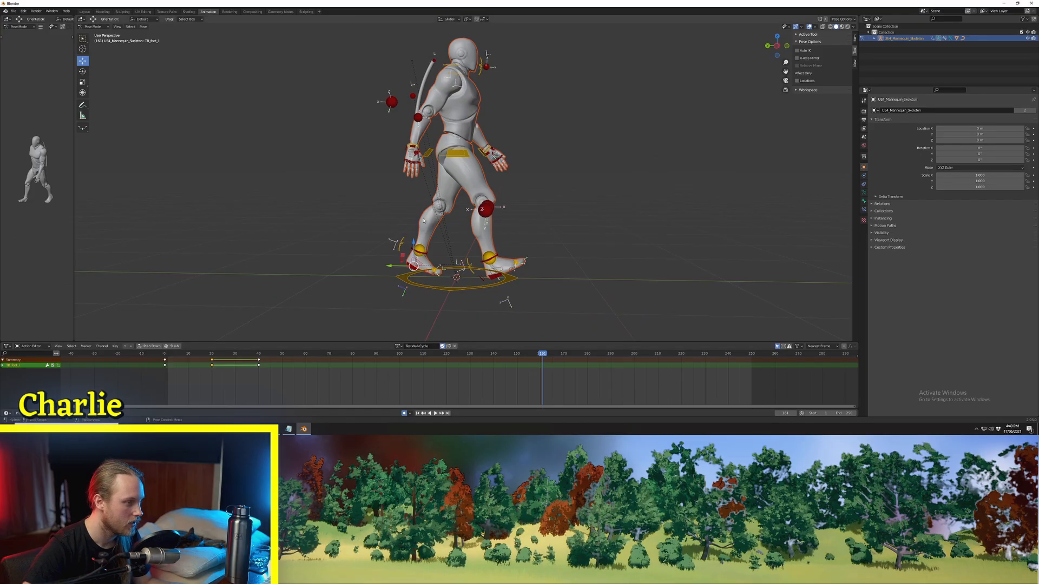
key("a")
key("ctrl+s")
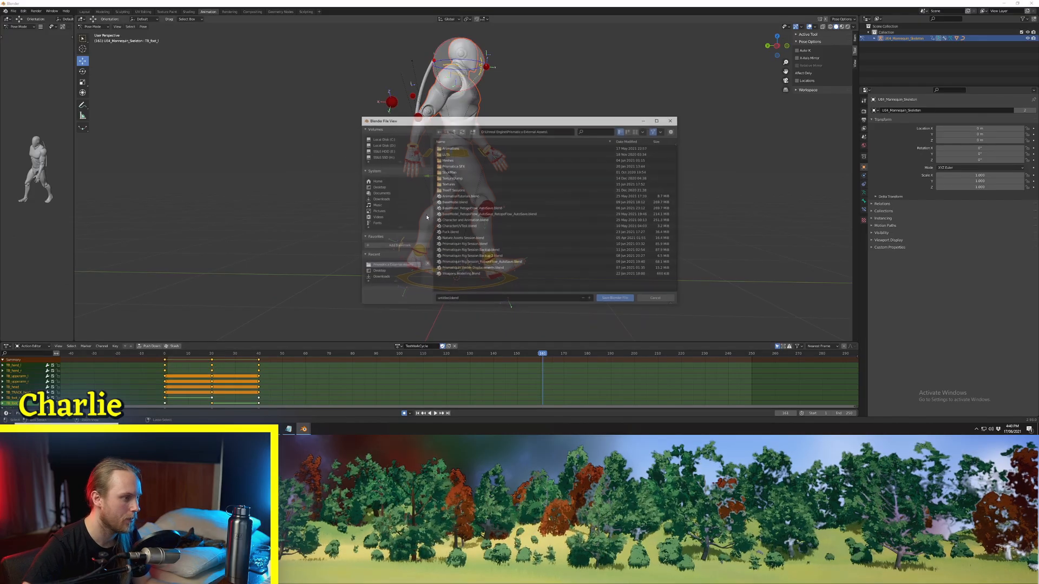
left_click(662, 300)
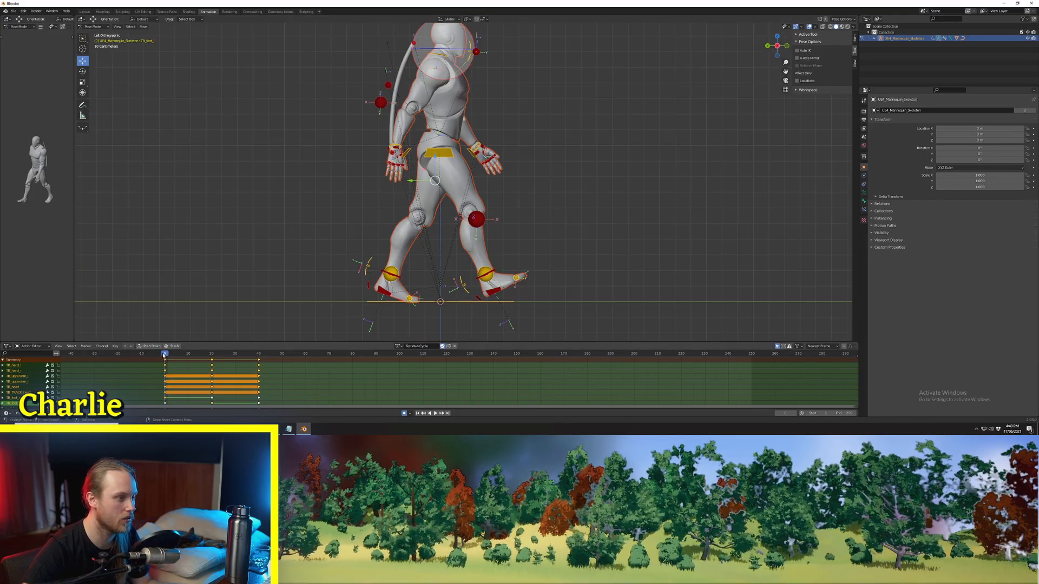
Step: At frame 10, lower the foot control of the leg that leads at frame 0 onto the ground line
mouse_move(164, 355)
left_mouse_down()
mouse_move(189, 360)
mouse_move(166, 356)
mouse_move(180, 358)
left_mouse_up()
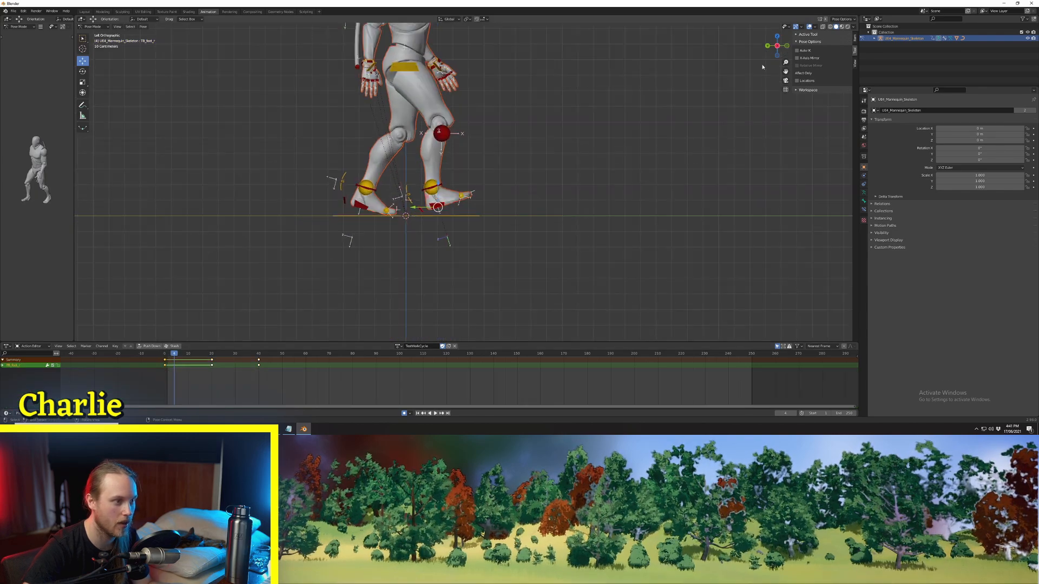
left_click_drag(180, 353, 188, 355)
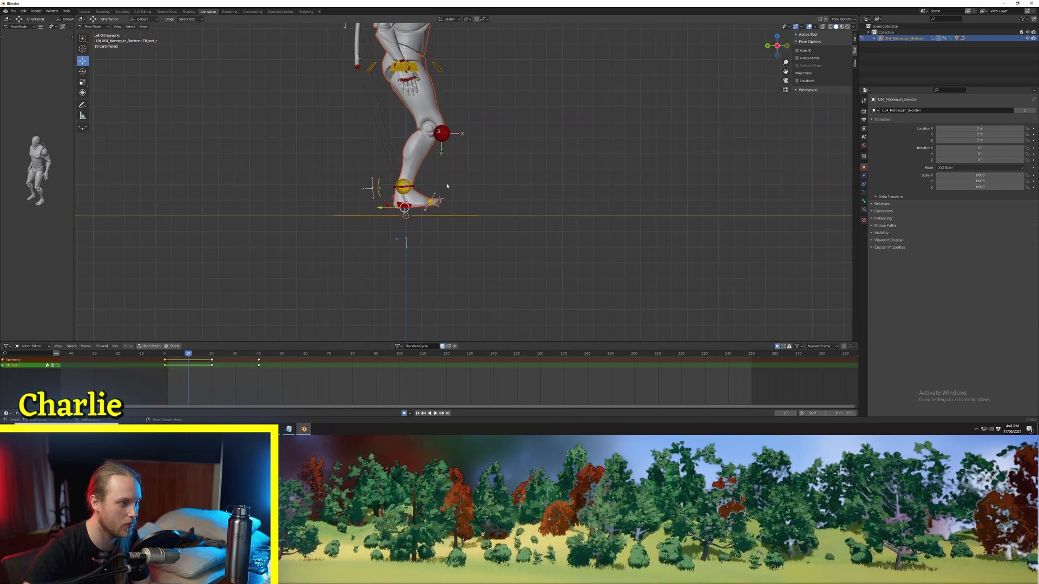
scroll(406, 226, "up", 2)
key("g")
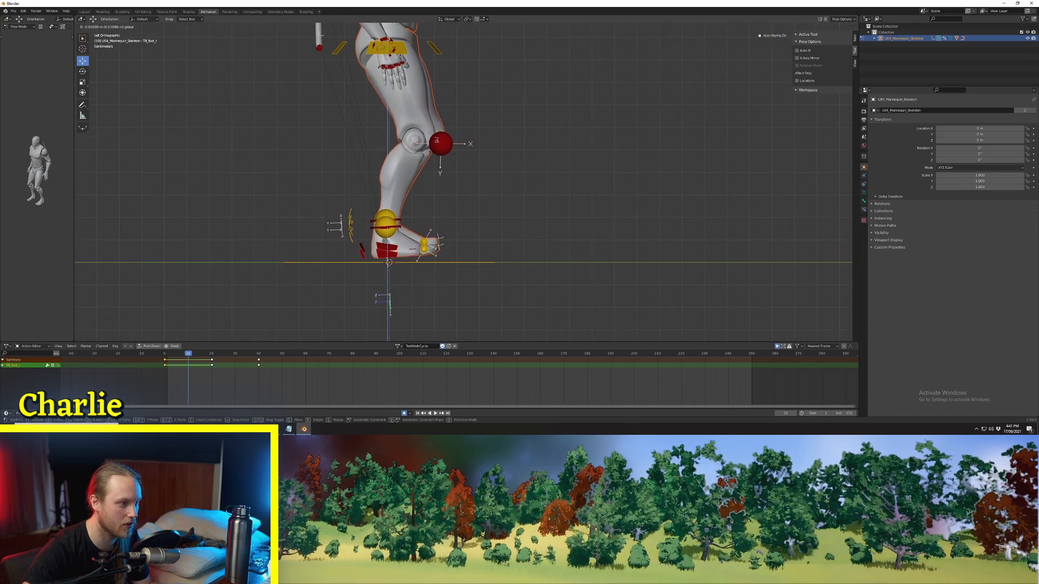
left_click(382, 247)
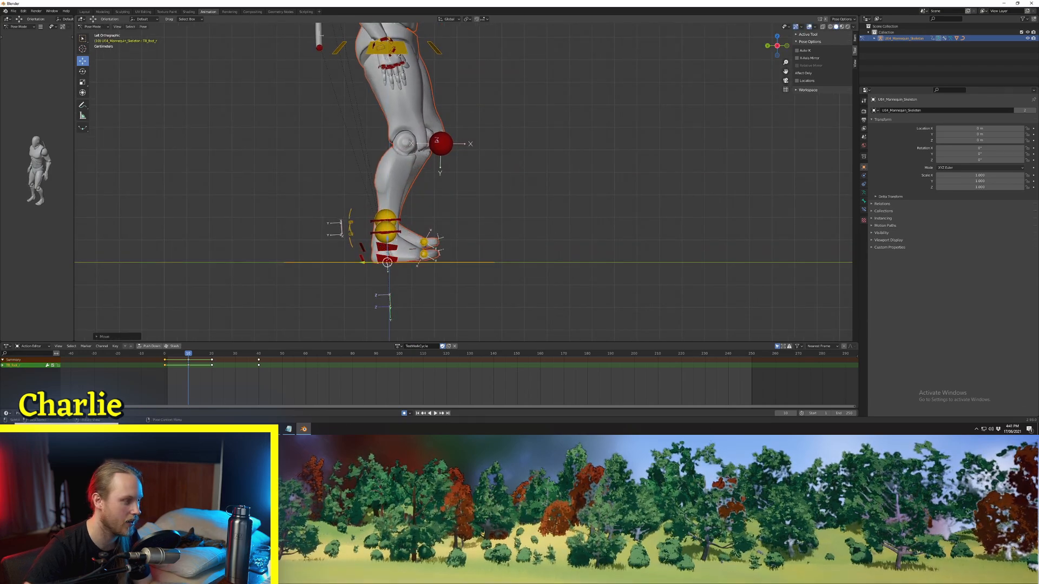
Step: Rotate the grounded foot's toe control at frame 10 to lay the toes flat on the ground
key("r")
left_click(425, 255)
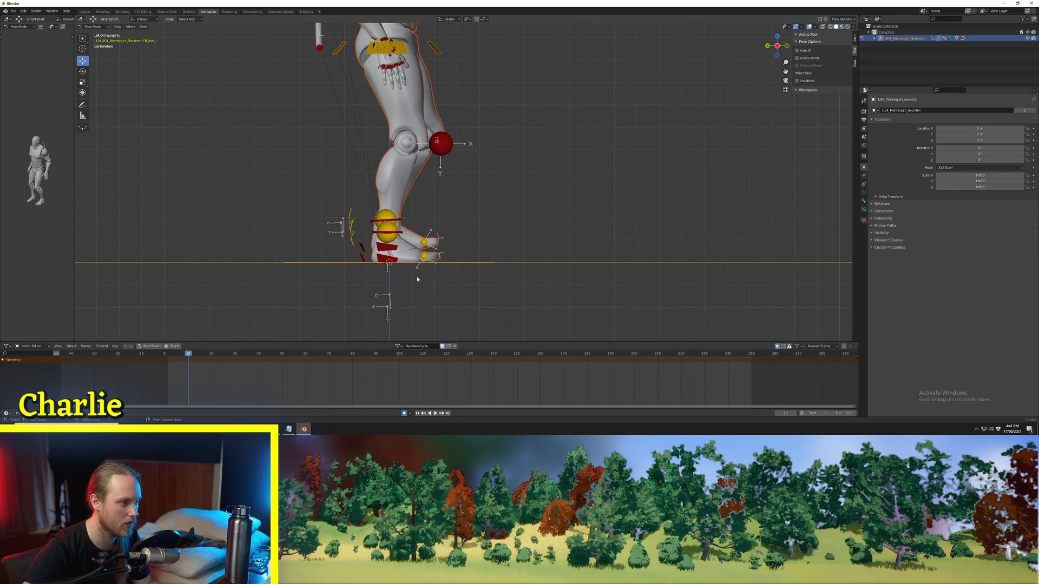
left_click(425, 258)
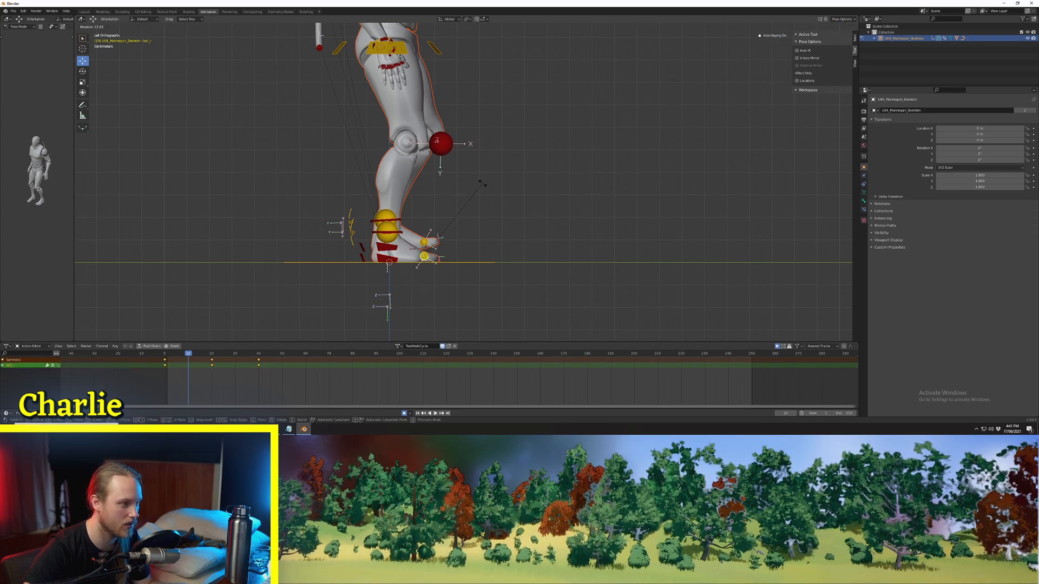
left_click(481, 184)
Step: Play back the walk and scrub between frames 0 and 20 to check the feet's ground contact
key("space")
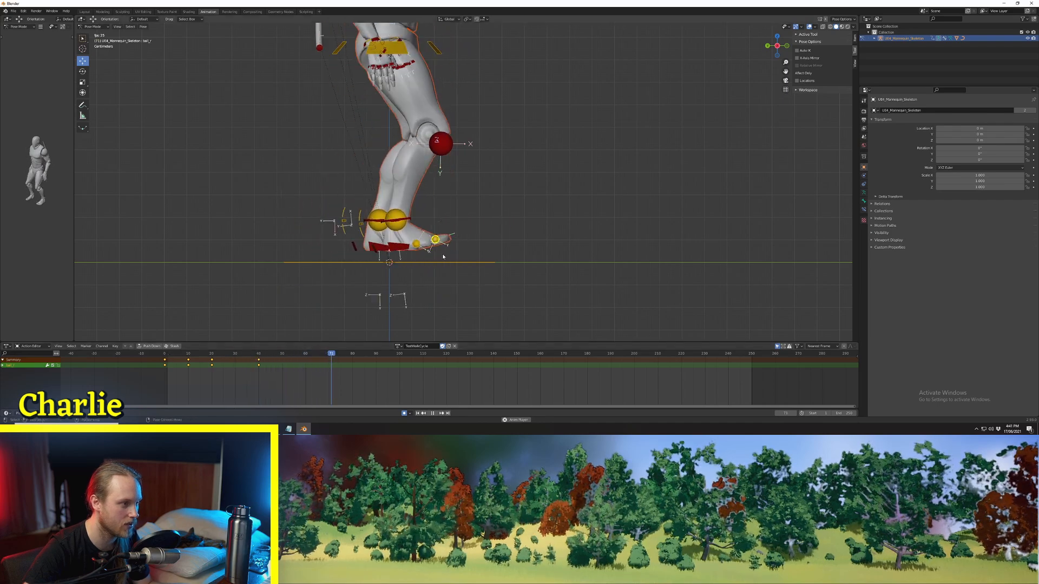
key("space")
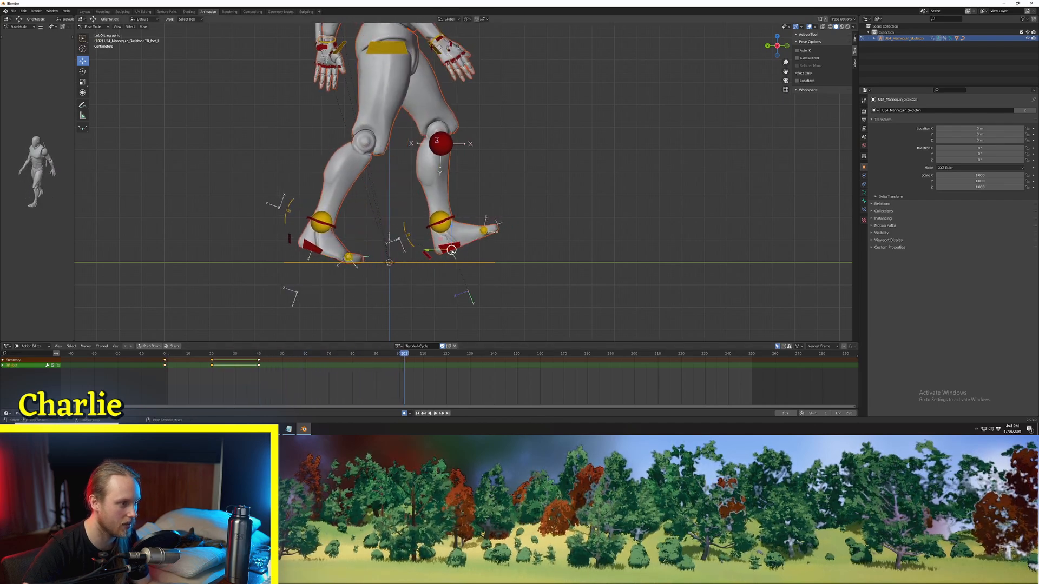
left_click_drag(166, 354, 211, 356)
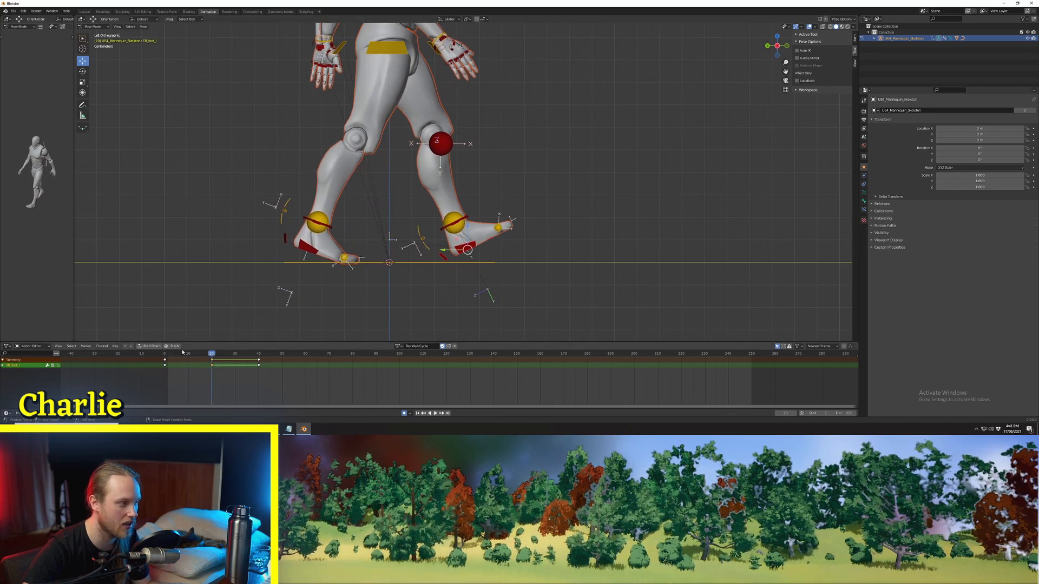
key("a")
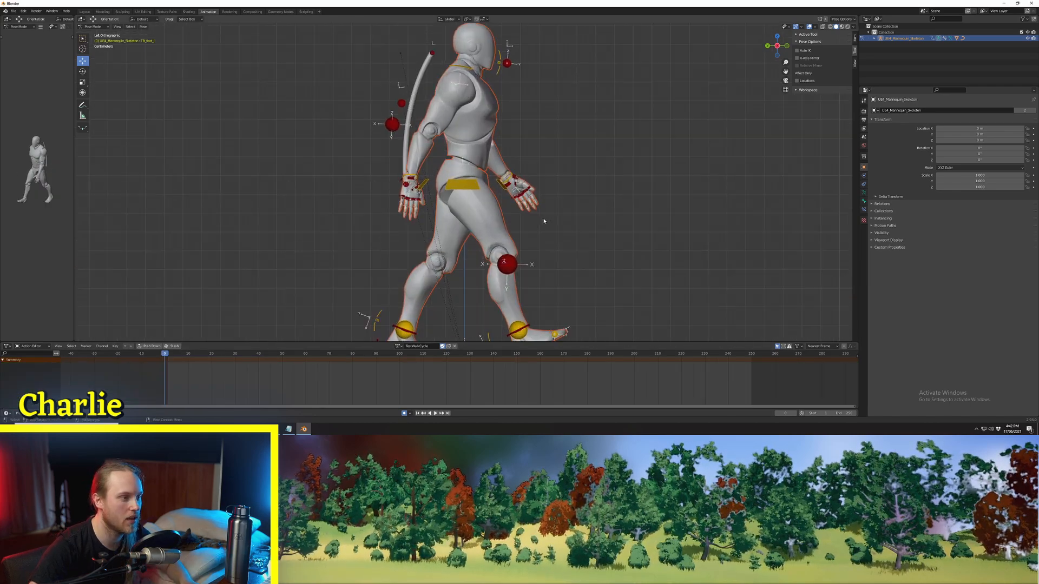
Step: Select the pelvis control, play back the walk and return to frame 0
scroll(544, 221, "down", 3)
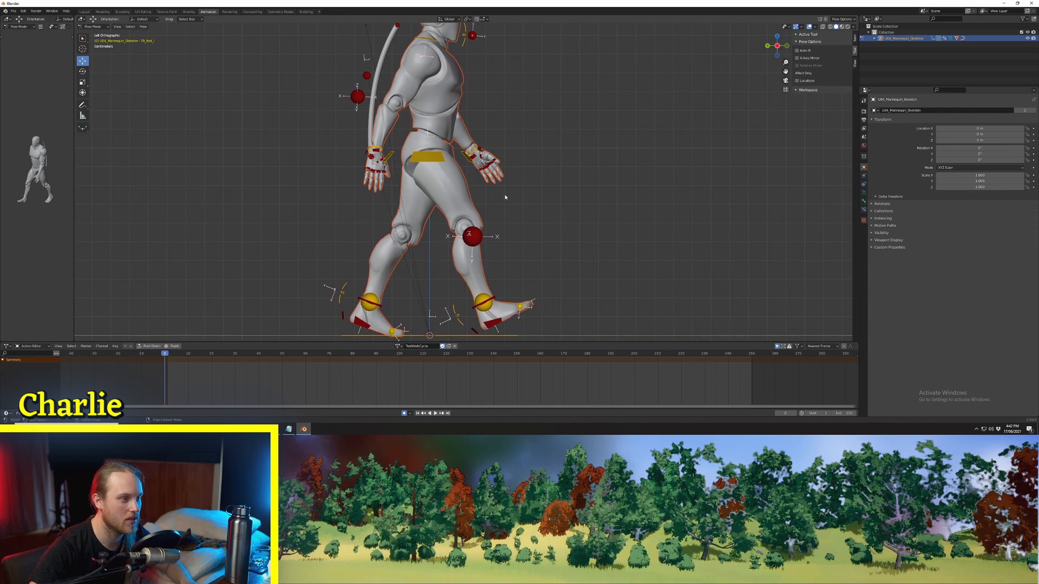
left_click(421, 172)
key("space")
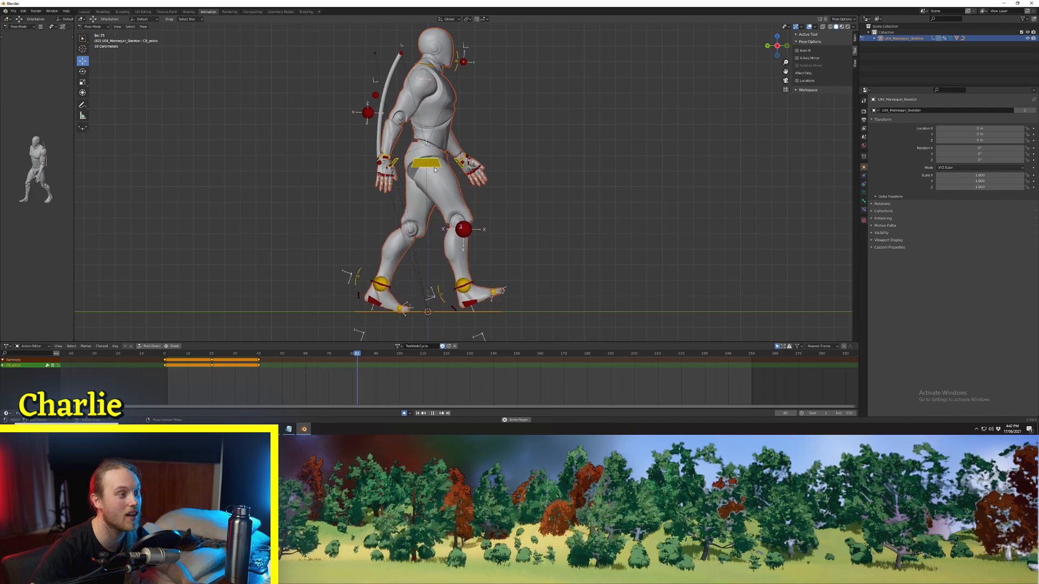
left_click(162, 356)
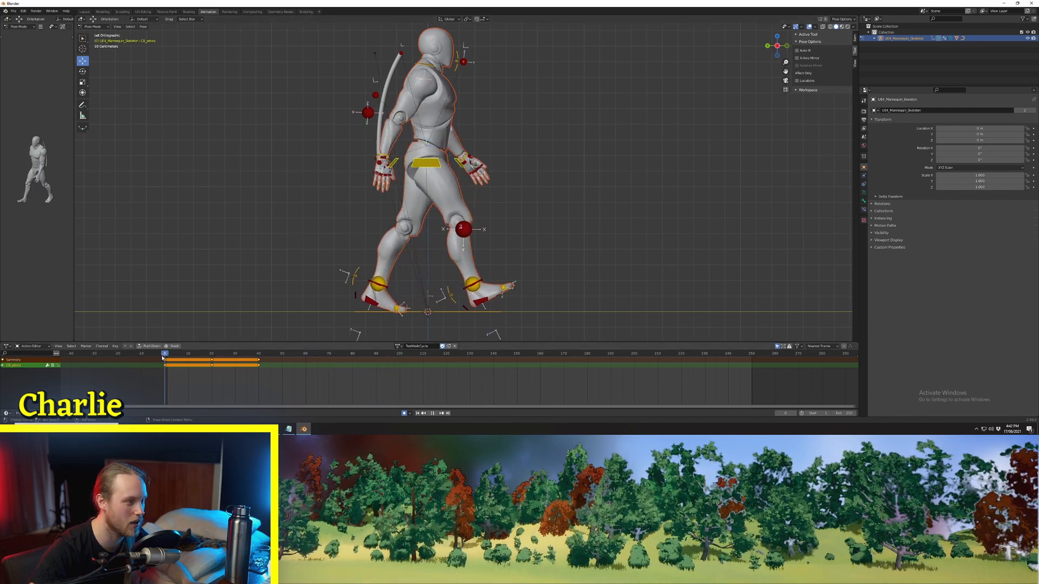
middle_click_drag(409, 230, 417, 241, "shift")
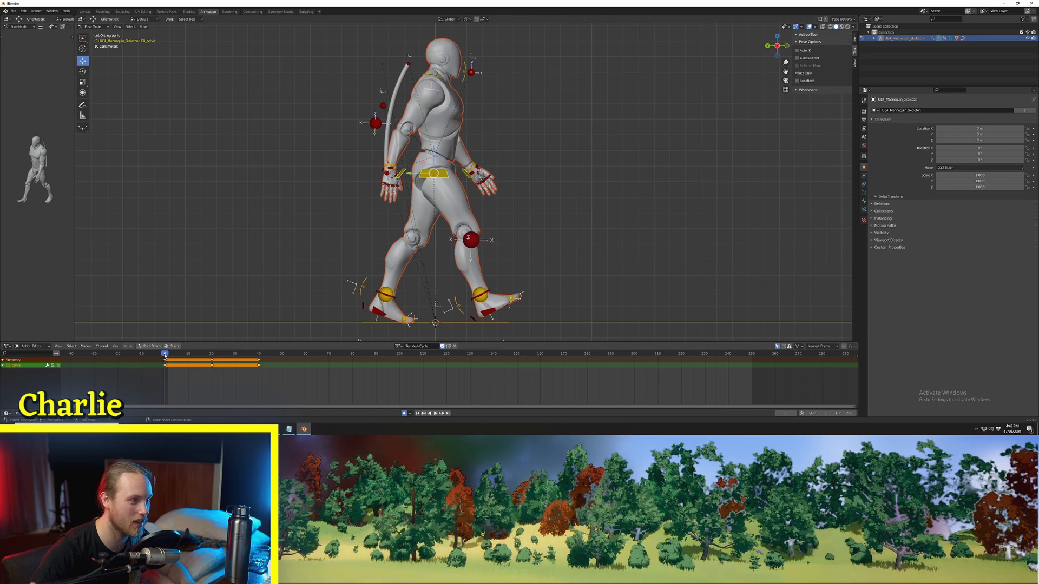
mouse_move(166, 356)
left_mouse_down()
mouse_move(257, 360)
mouse_move(153, 363)
left_mouse_up()
key("Escape")
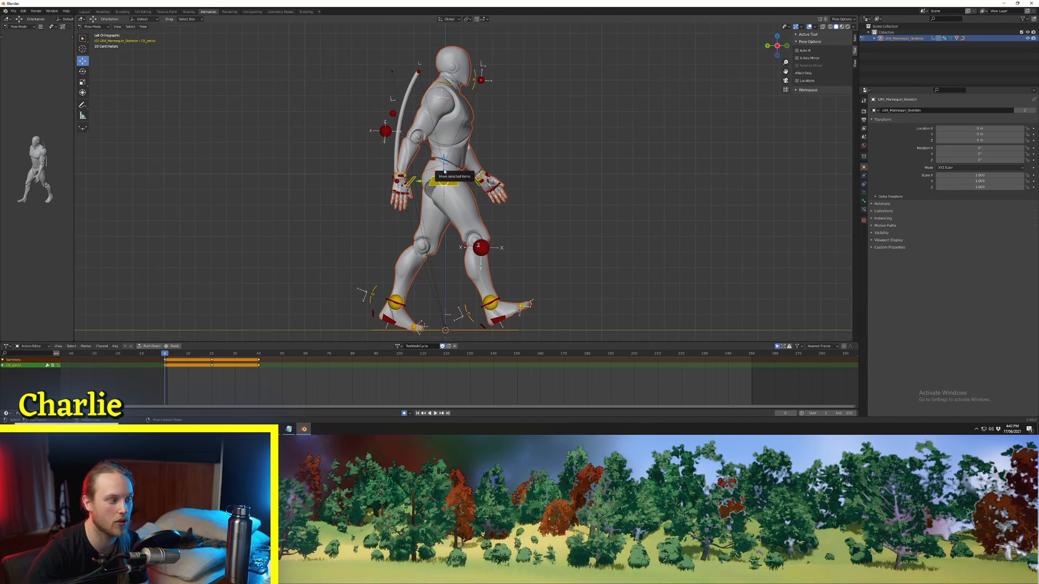
Step: Lower the pelvis control about 0.04 m at frame 5 to key the down pose
key("Right")
key("Right")
key("Right")
key("Right")
key("Right")
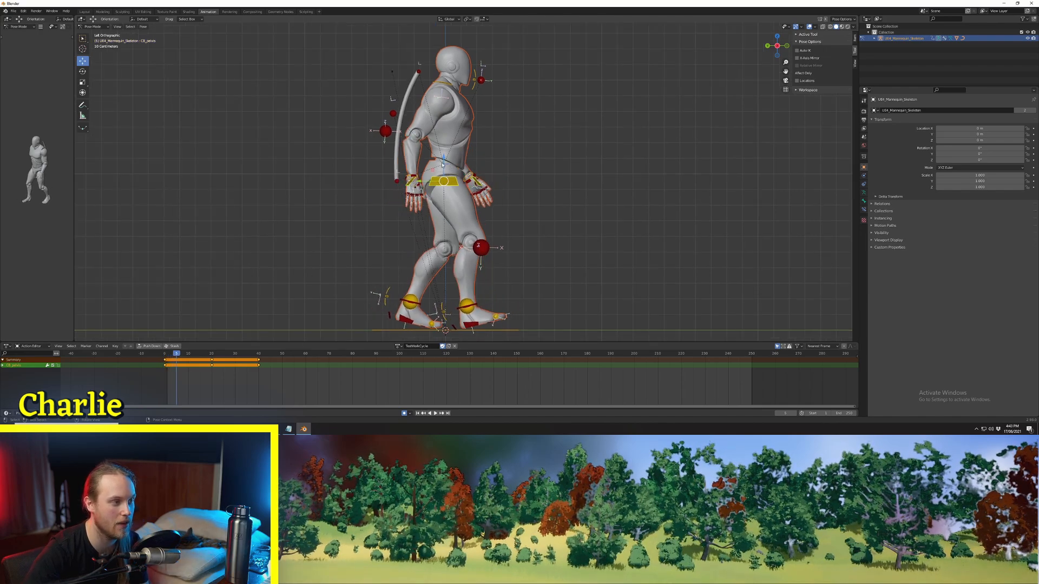
key("g")
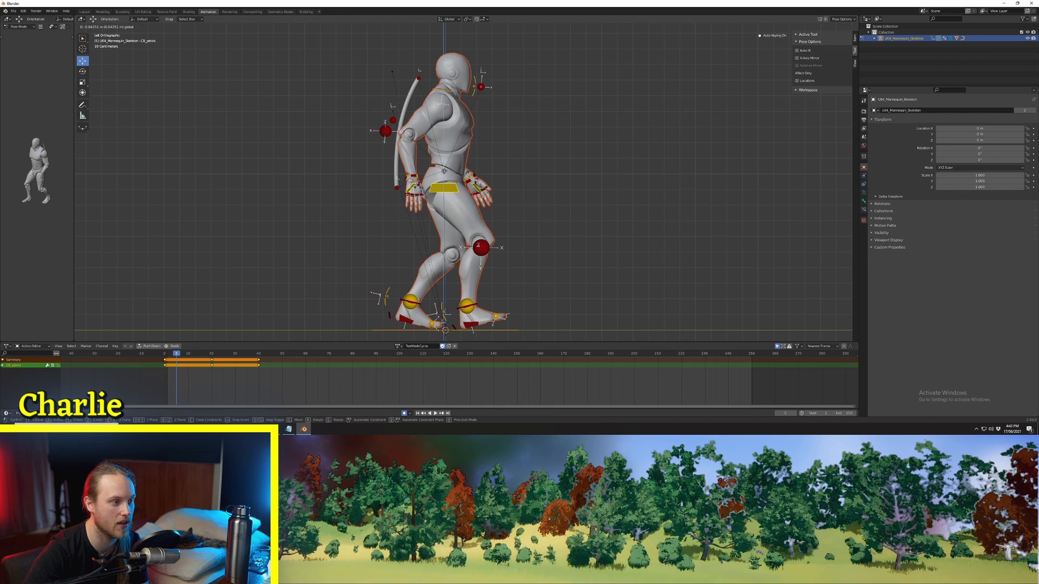
left_click(444, 171)
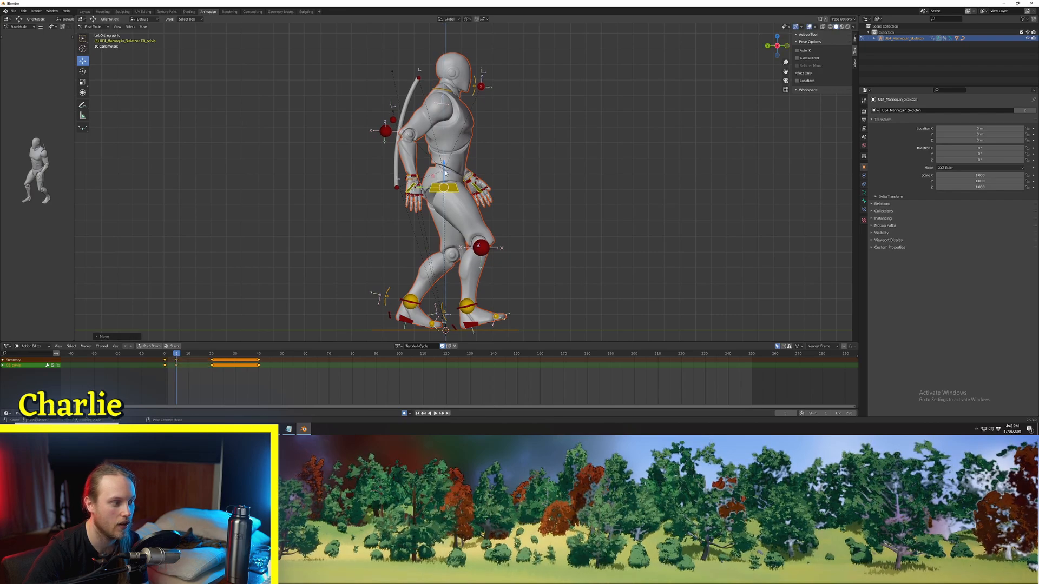
Step: Copy the pelvis control's pose from frame 0 and paste it at frame 10
key("Right")
key("Right")
key("Right")
key("Right")
key("Right")
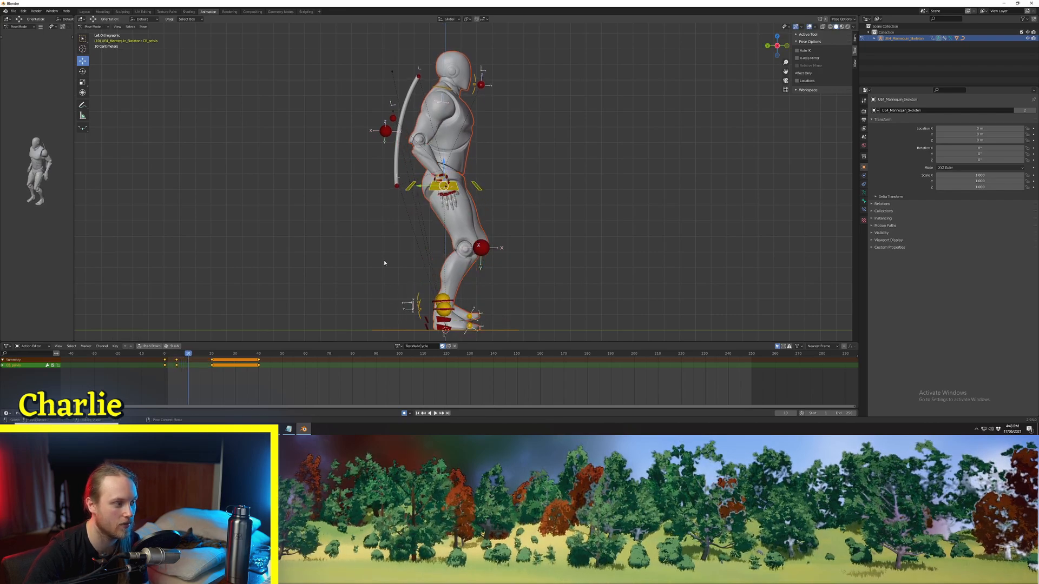
left_click(165, 354)
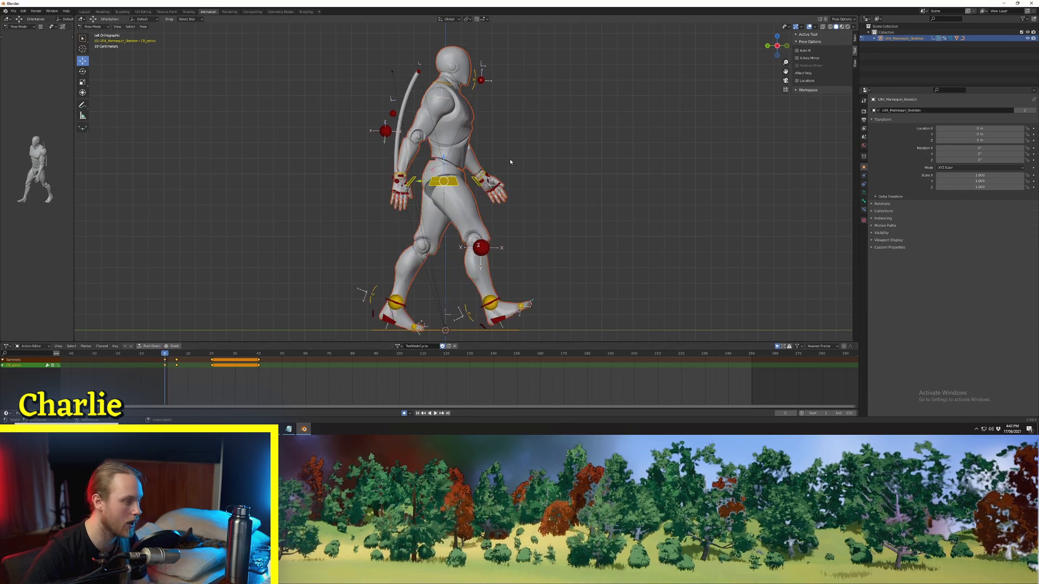
key("ctrl+c")
left_click(189, 354)
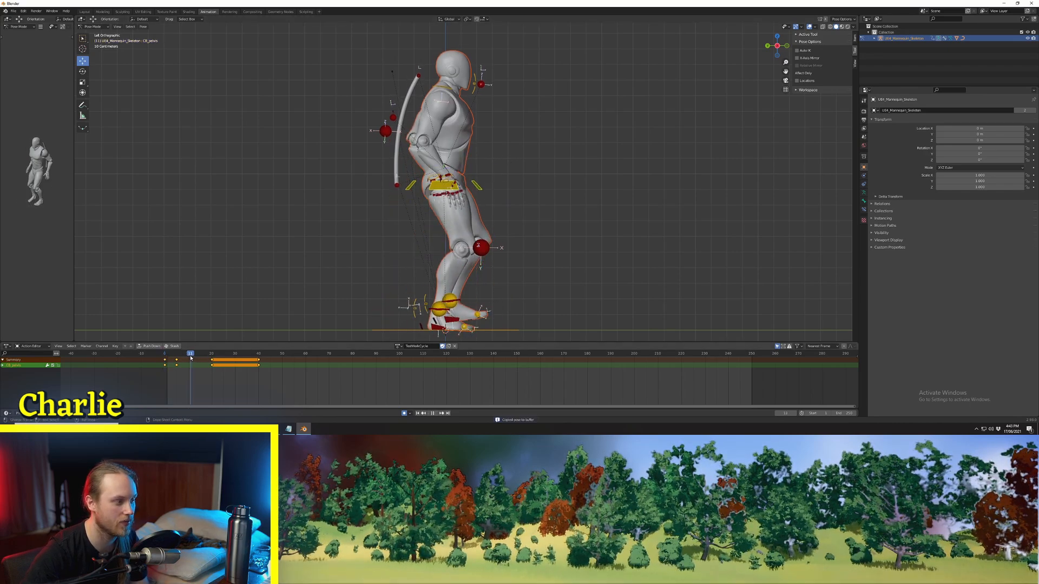
key("ctrl+v")
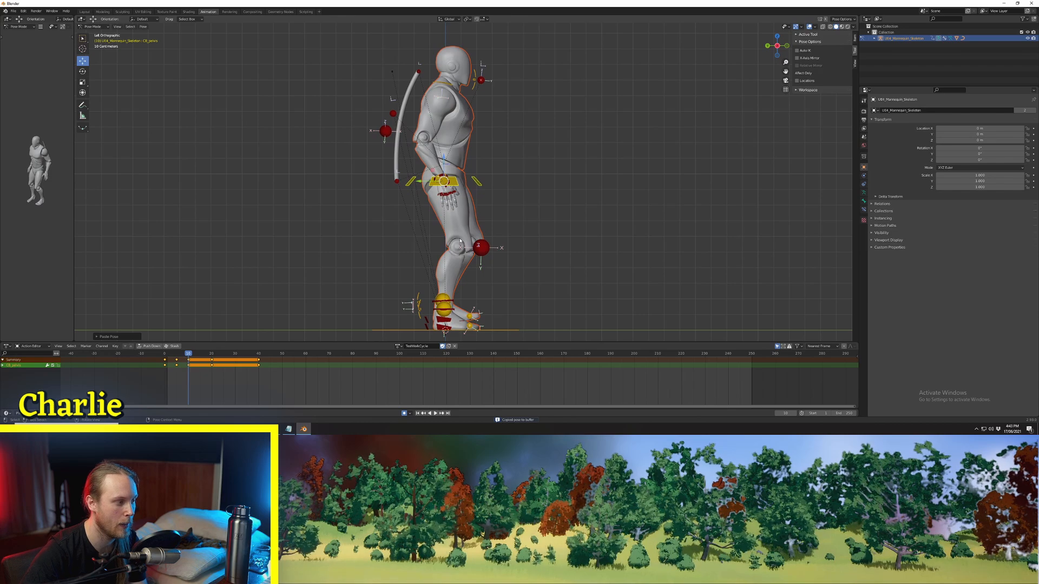
Step: Raise the pelvis control slightly at frame 15 to key the up pose
key("Right")
key("Right")
key("Right")
key("Right")
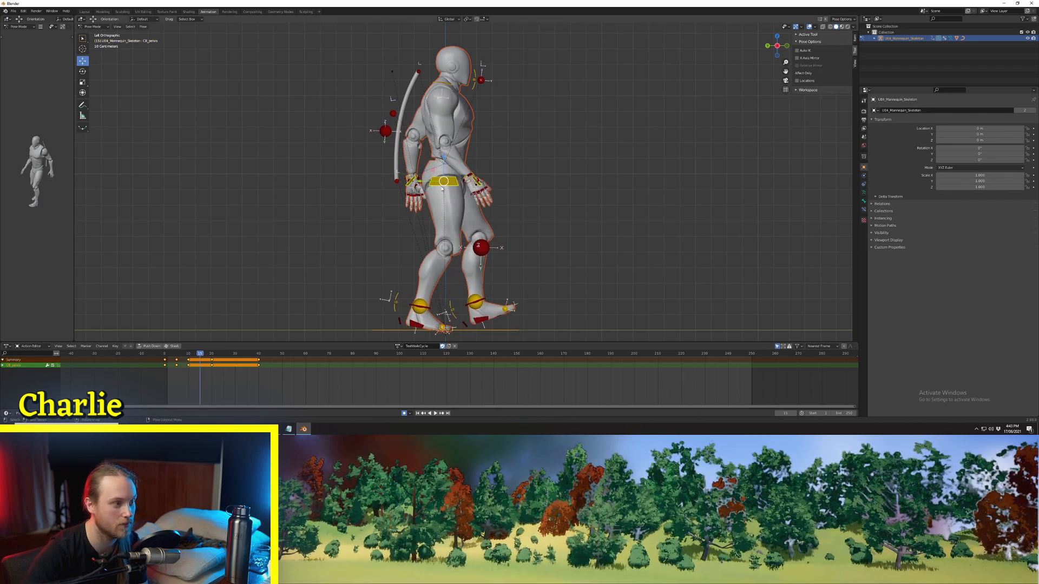
key("g")
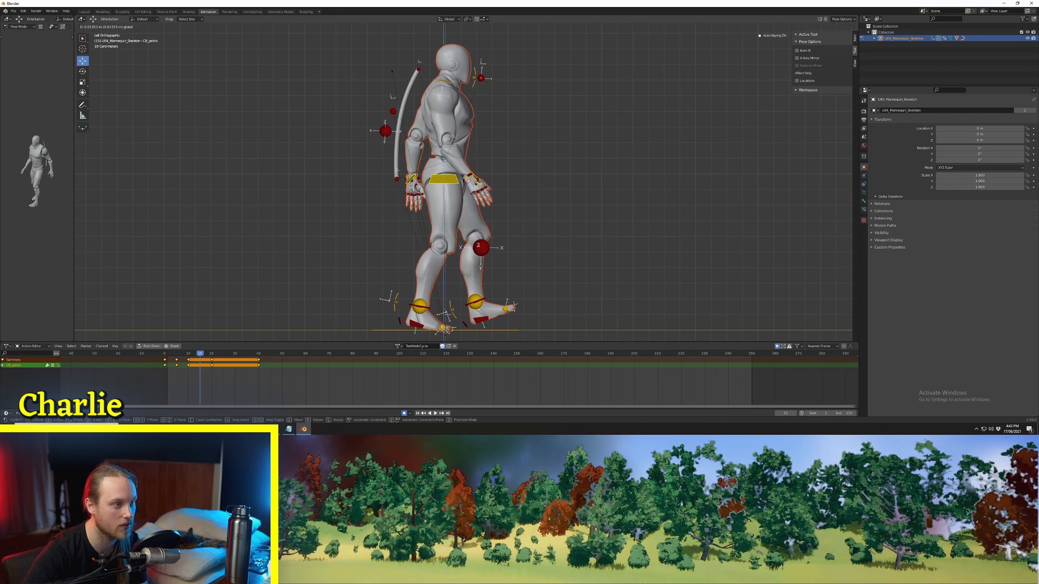
left_click(443, 159)
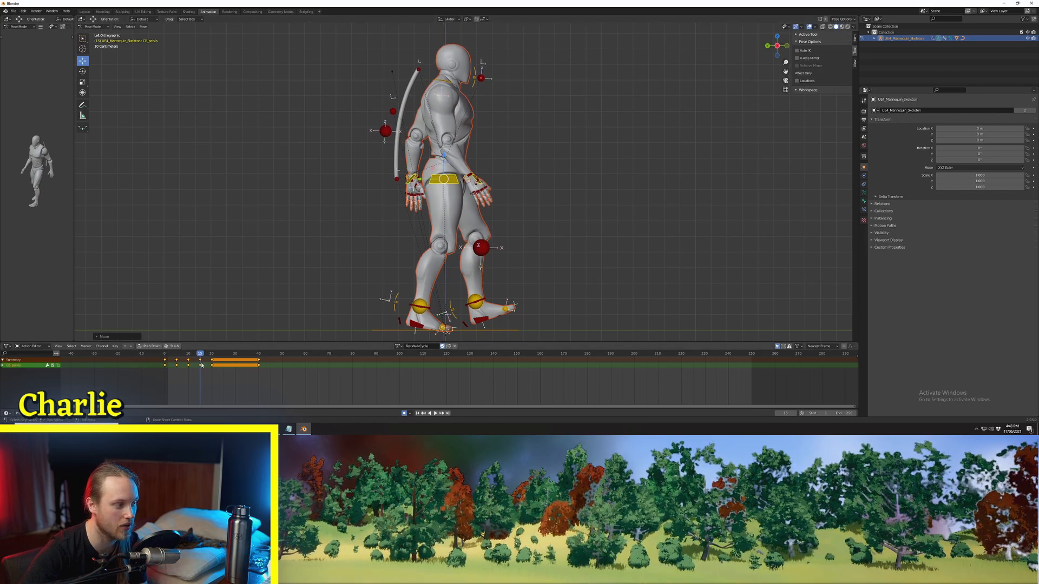
Step: Duplicate the pelvis keyframes from frames 0 to 15 so the copies start at frame 20, and play the result
left_click_drag(201, 365, 165, 363)
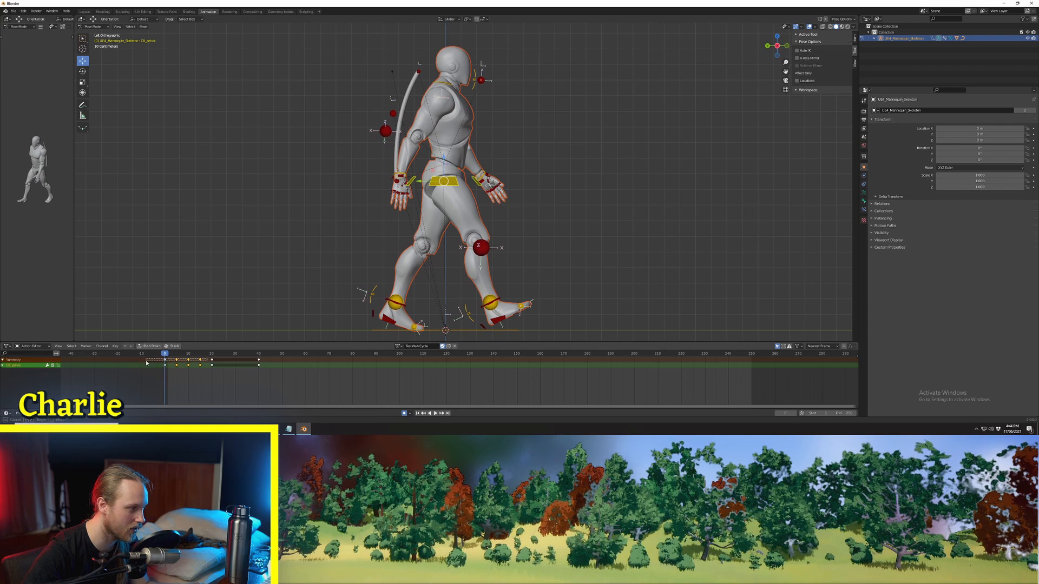
left_click(211, 354)
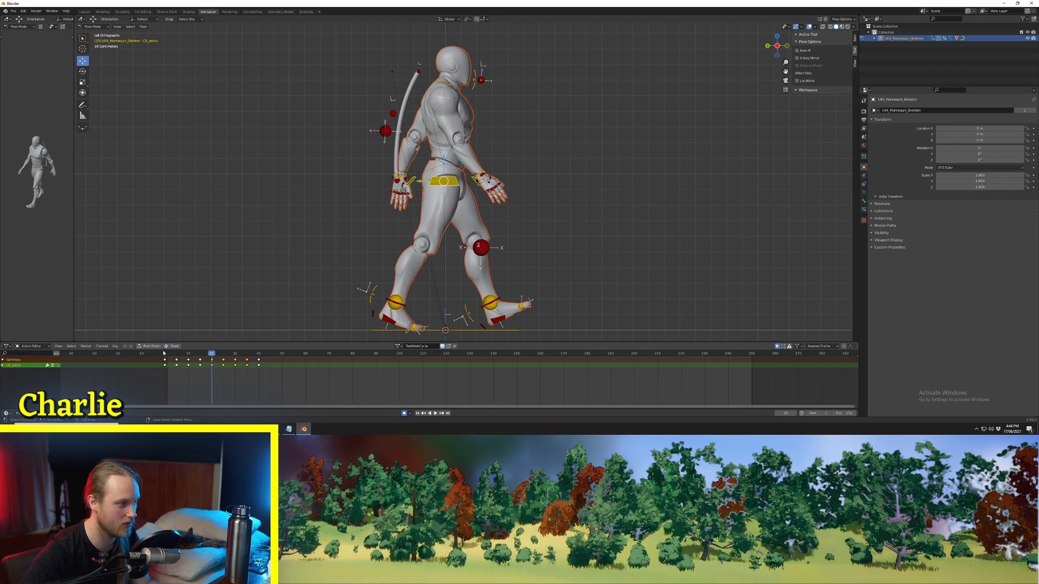
key("space")
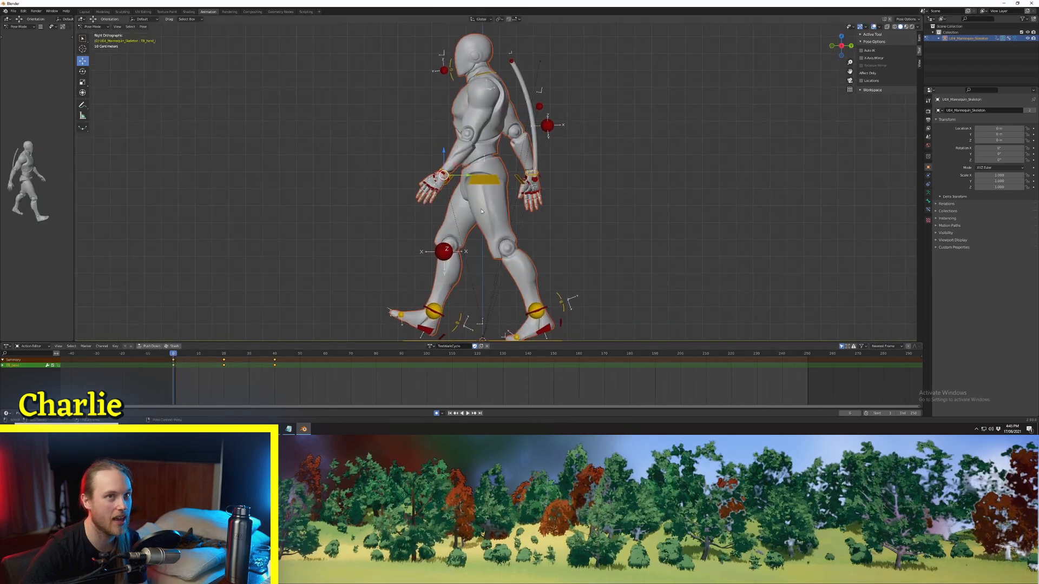
Step: Rotate the hand control that is in front at frame 0 while at frame 10, and return to frame 0
left_click_drag(379, 342, 379, 331)
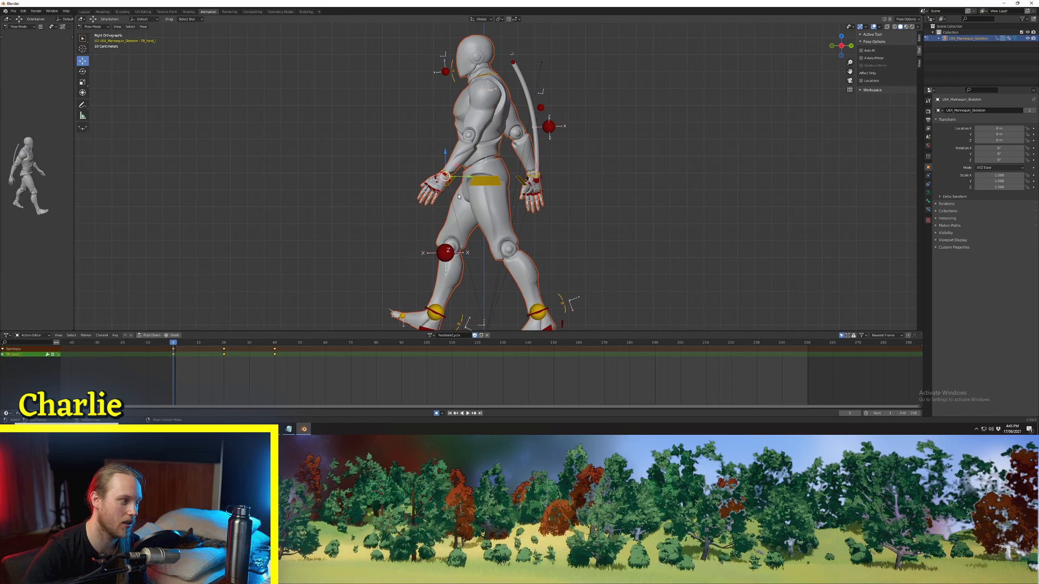
key("space")
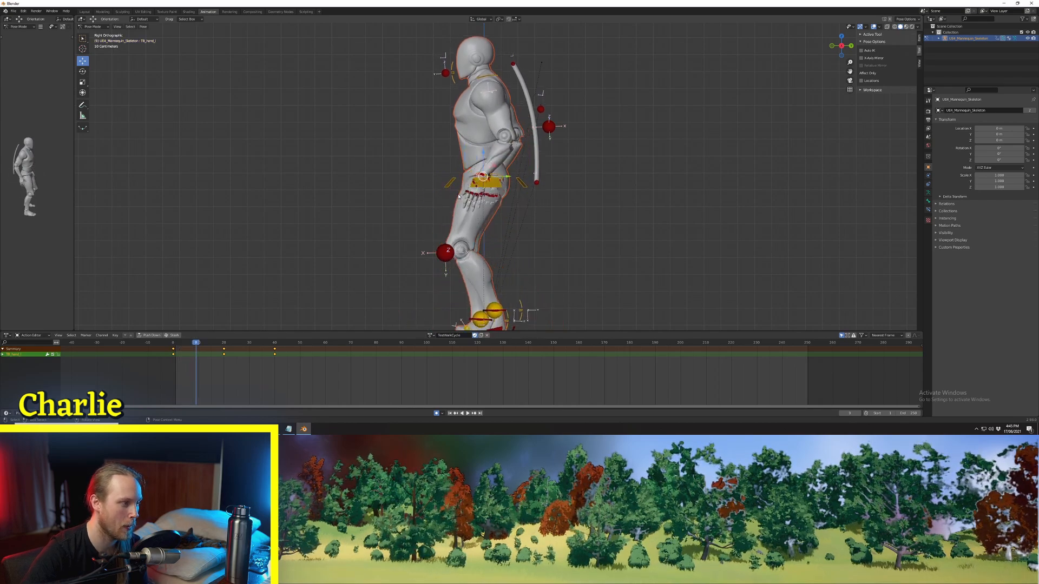
key("r")
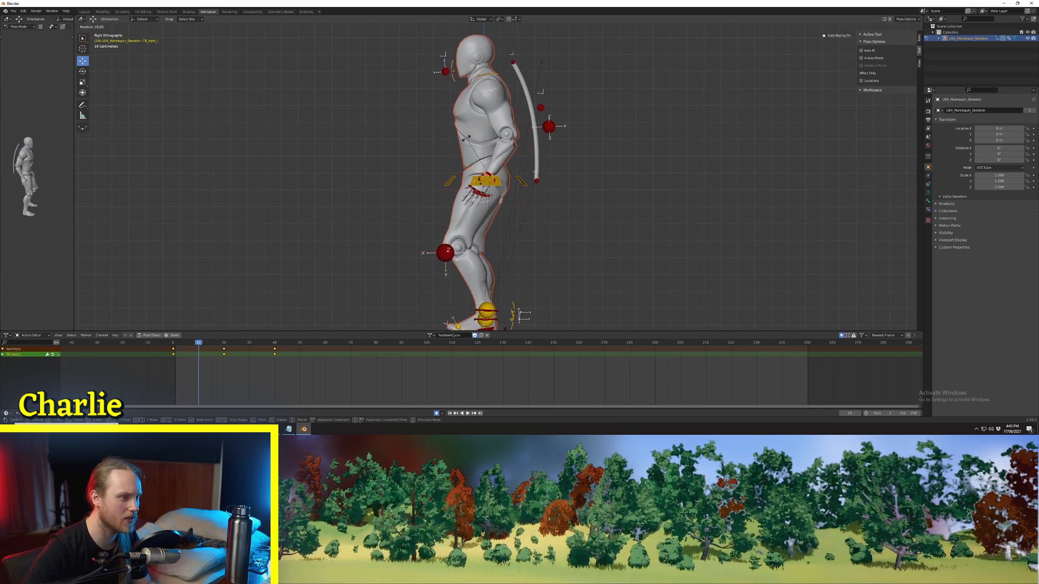
left_click(453, 122)
key("Left")
key("Left")
key("Left")
key("Left")
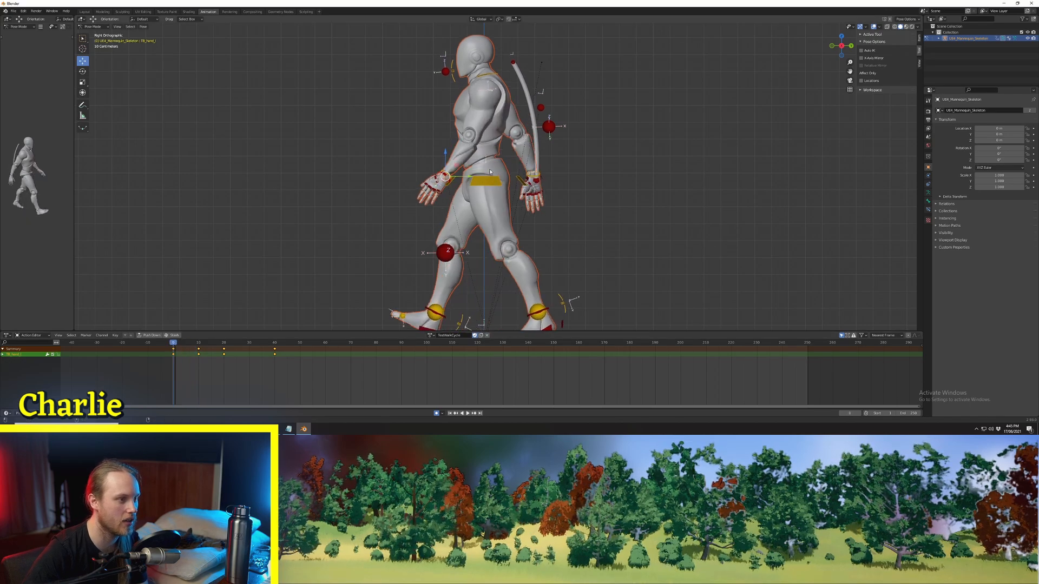
Step: Step through frames 0 to 20 to examine the hand swing from the side
key("Right")
key("Right")
key("Right")
key("Right")
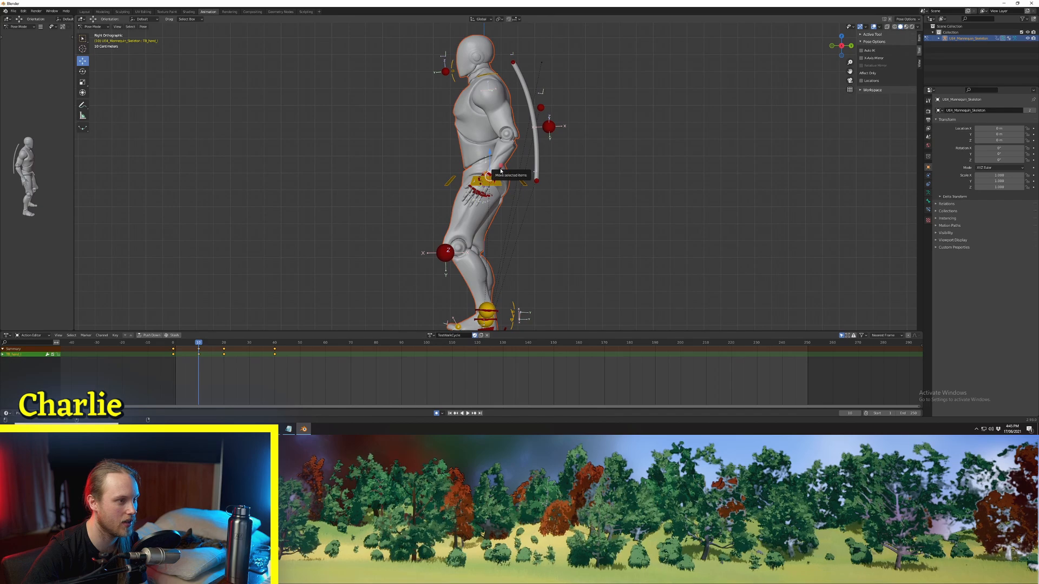
left_click_drag(499, 169, 501, 171)
key("Right")
key("Right")
key("Right")
key("Right")
key("Right")
key("Right")
key("Right")
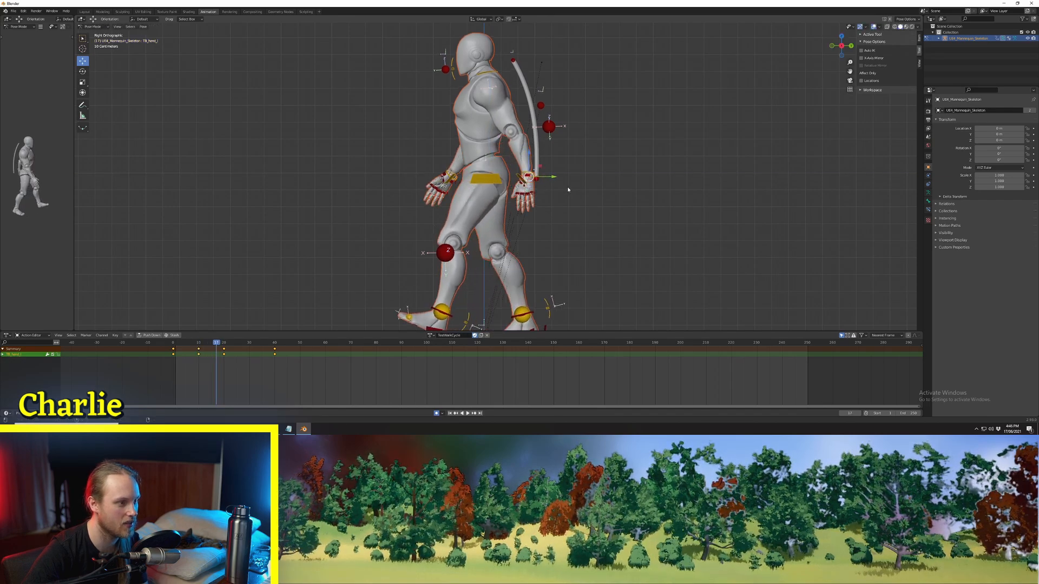
key("Right")
key("Right")
key("Right")
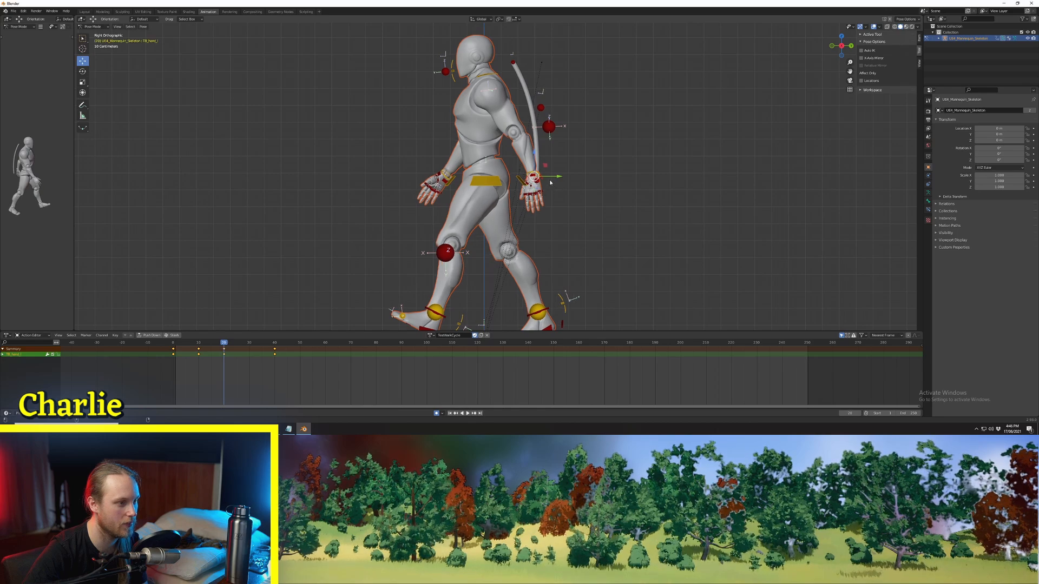
key("Left")
key("Left")
key("Left")
key("Left")
key("Left")
key("Left")
key("Left")
key("Left")
key("Left")
key("Left")
key("Left")
key("Left")
key("Left")
key("Left")
key("Left")
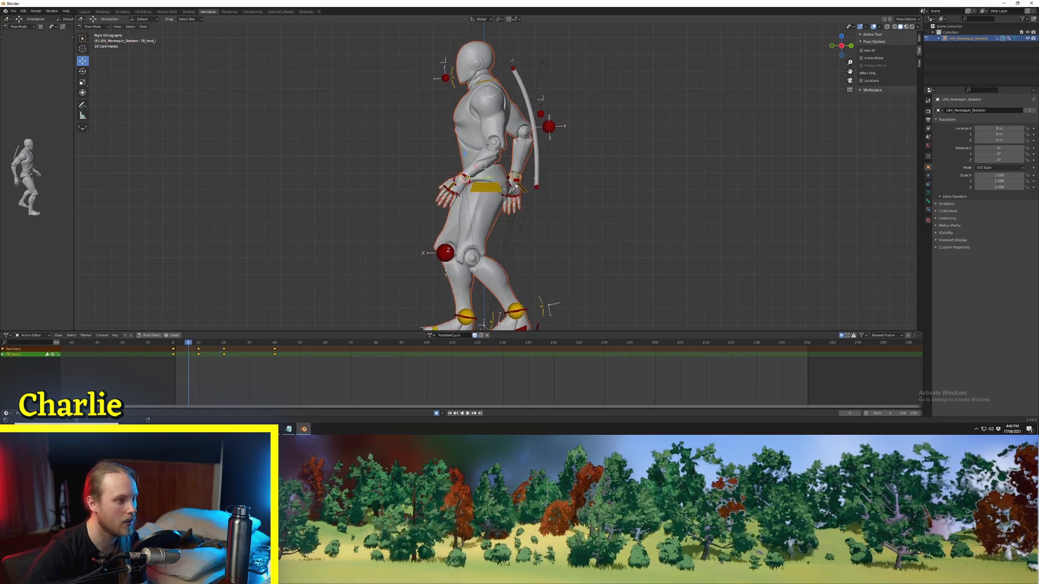
Step: At frame 10, move the hand control that is behind at frame 0 without shifting it along X, and rotate it for the mid-swing pose
middle_click_drag(483, 205, 643, 180)
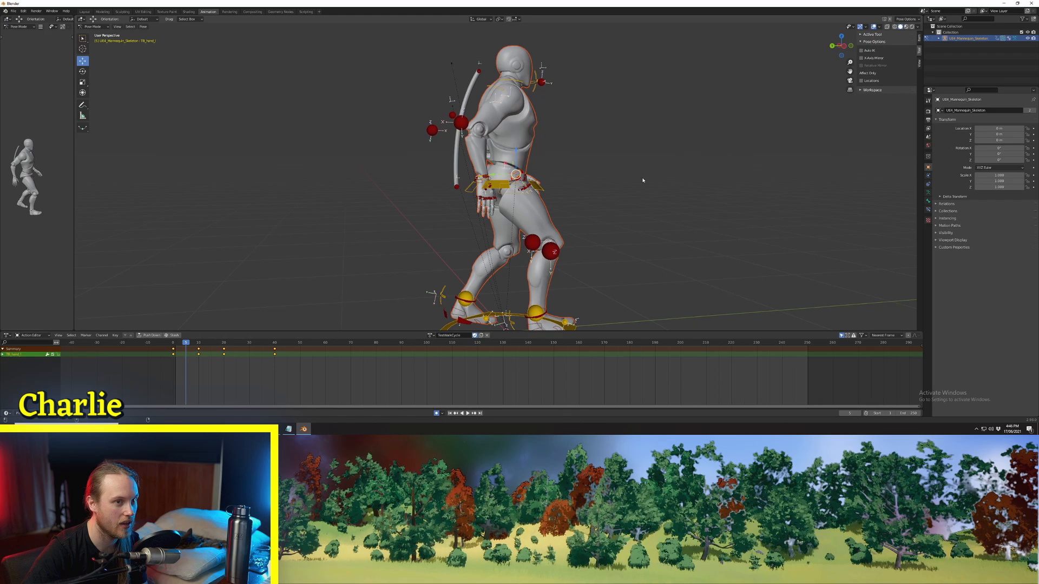
left_click(844, 46)
scroll(599, 200, "up", 2)
scroll(595, 200, "down", 2)
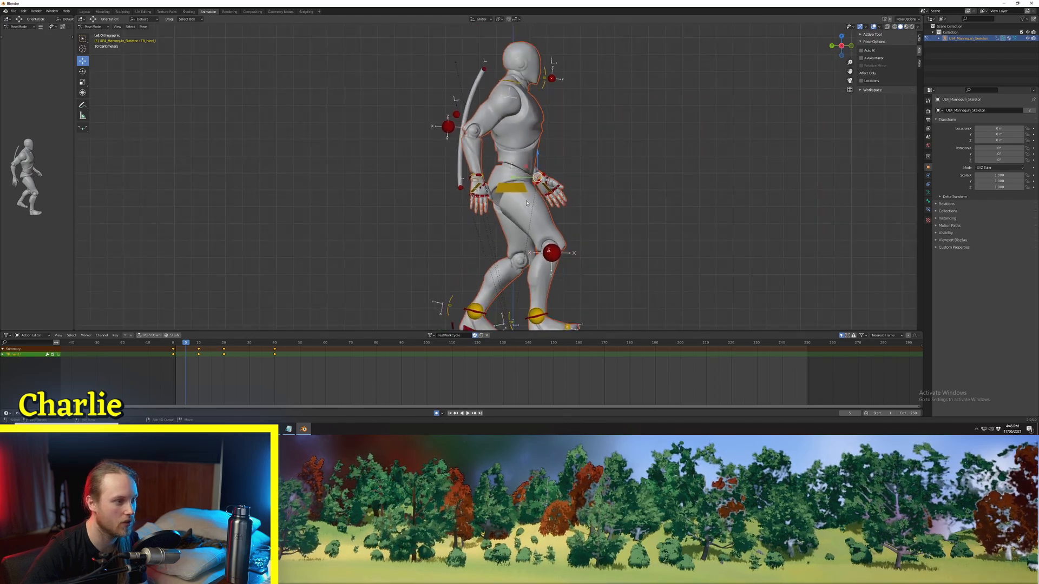
middle_click_drag(473, 181, 437, 181, "shift")
scroll(437, 181, "up", 1)
key("Left")
key("Left")
key("Left")
key("Left")
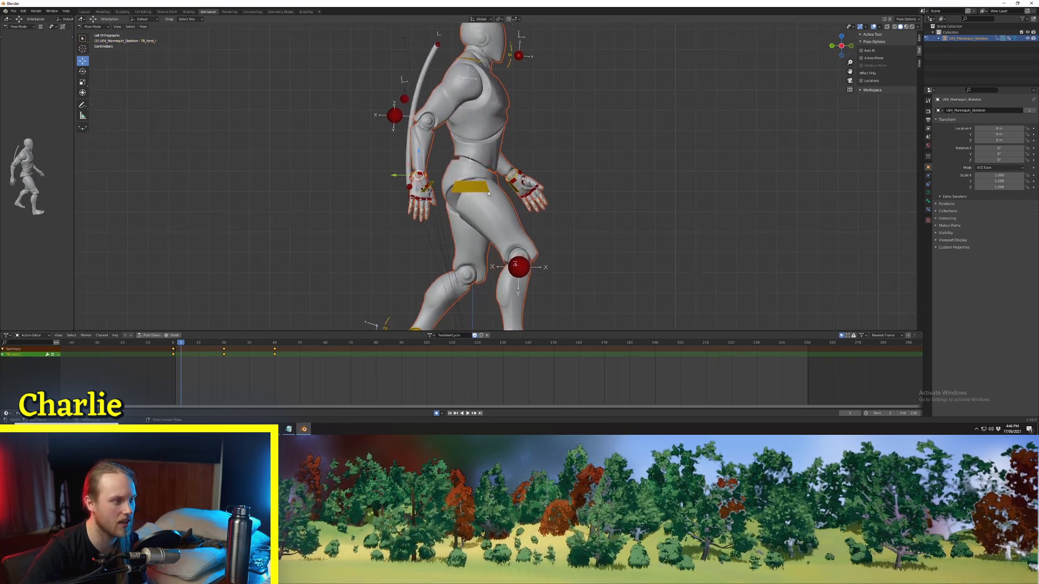
key("Left")
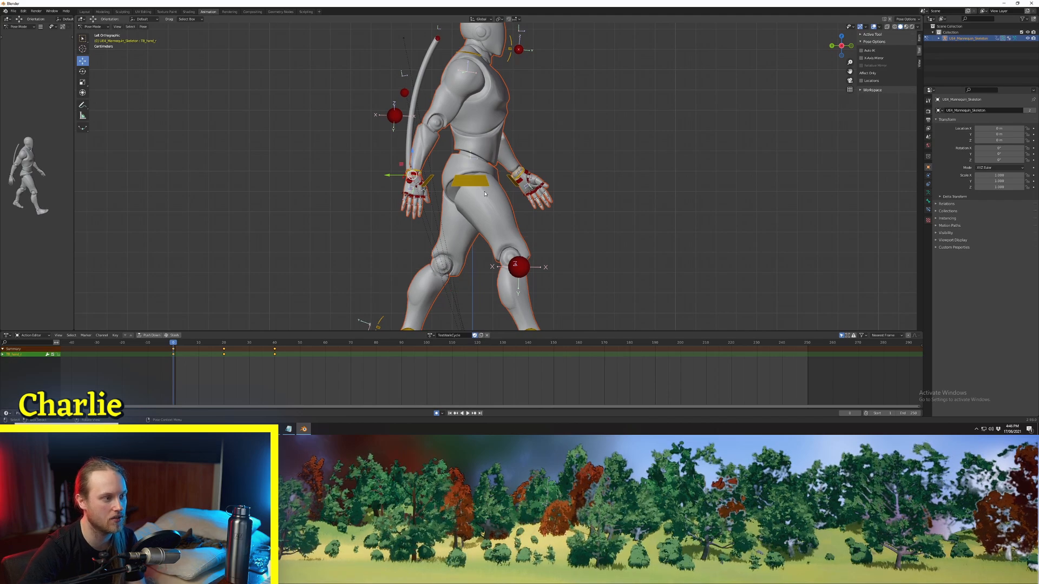
key("Right")
key("Right")
key("Right")
key("Right")
key("Right")
key("Right")
key("Right")
key("Right")
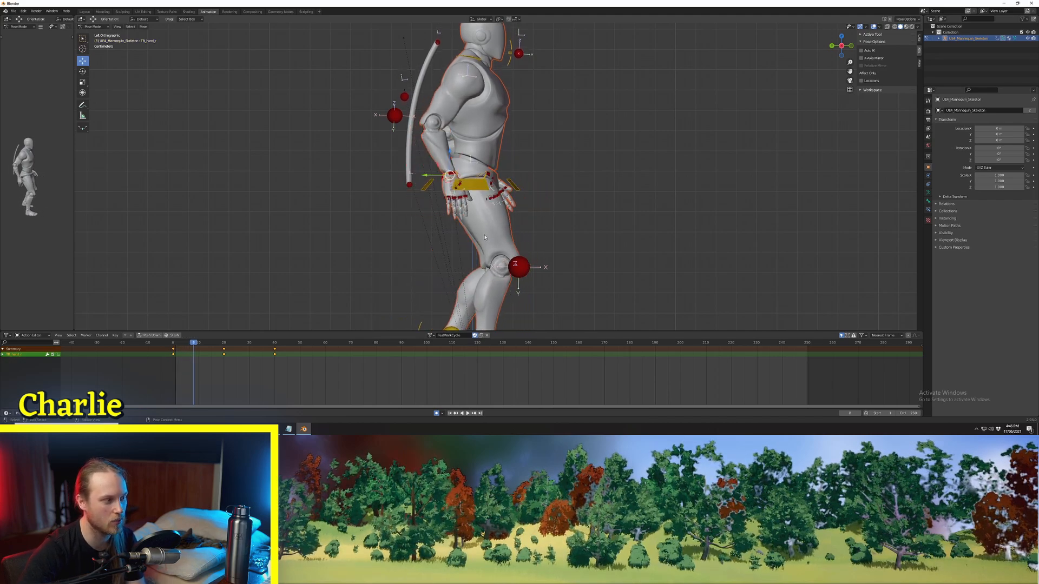
key("Right")
key("Right")
key("g")
key("shift+x")
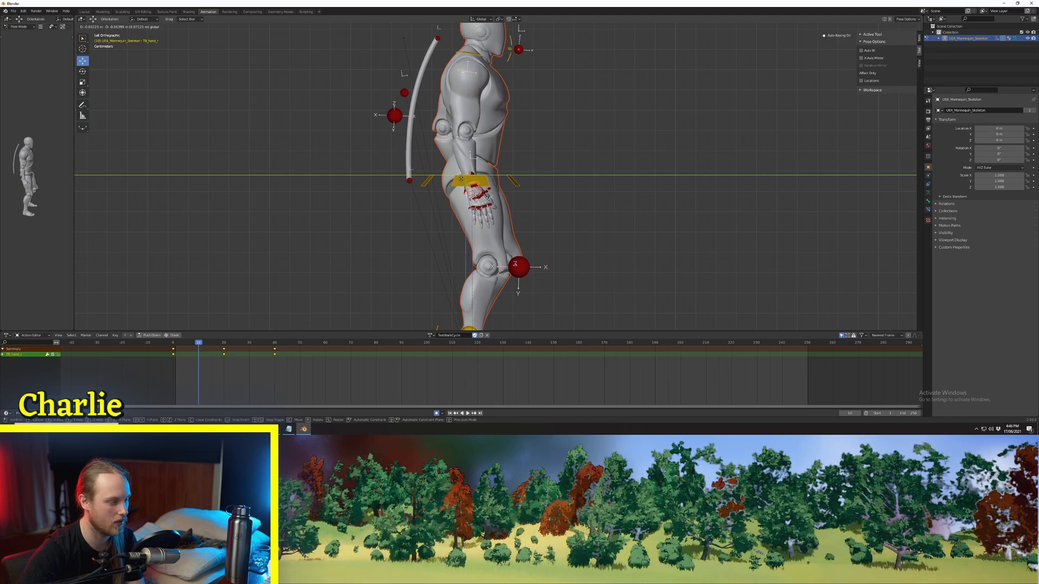
left_click(460, 178)
key("r")
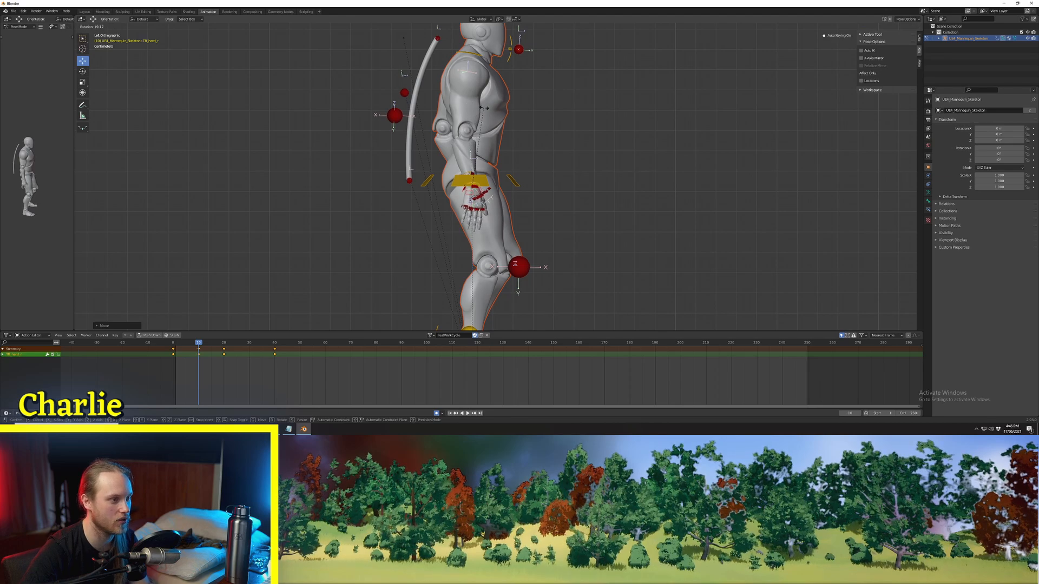
Step: Step forward from frame 10 to frame 27 to check that hand's swing
key("Right")
key("Right")
key("Right")
key("Right")
key("Right")
key("Right")
key("Right")
key("Right")
key("Right")
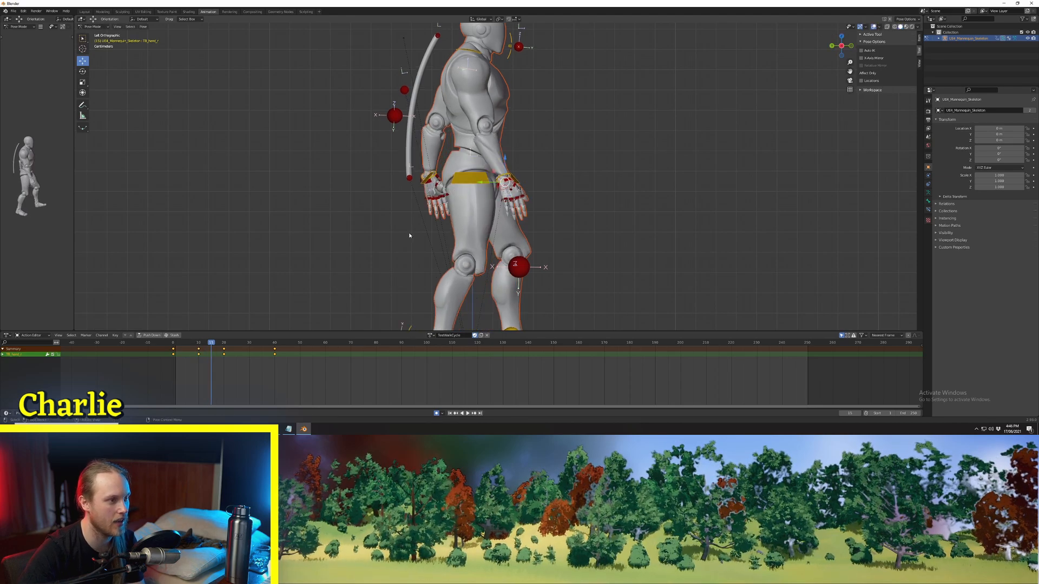
key("Right")
key("Right")
key("Right")
key("Right")
key("Right")
key("Right")
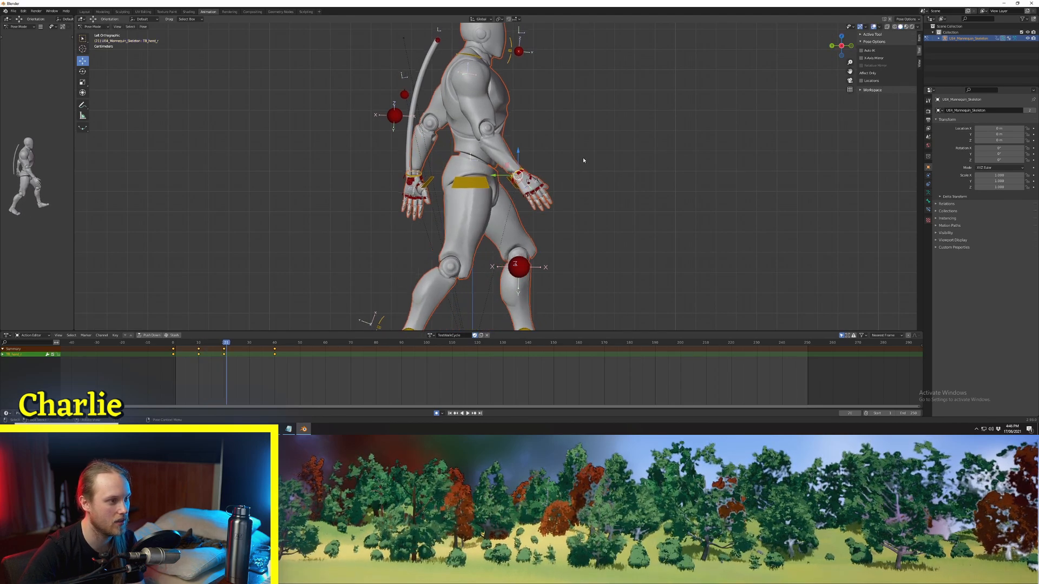
key("Right")
key("Right")
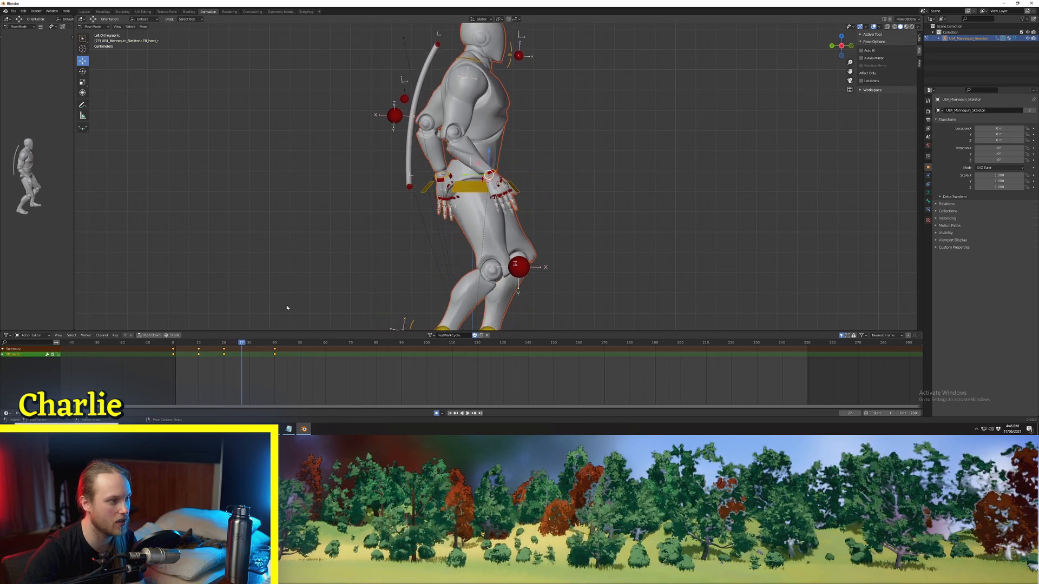
Step: Copy all controls' keyframes from frames 0 to 20, paste them mirrored at frame 20, and play the result
left_click(172, 342)
key("a")
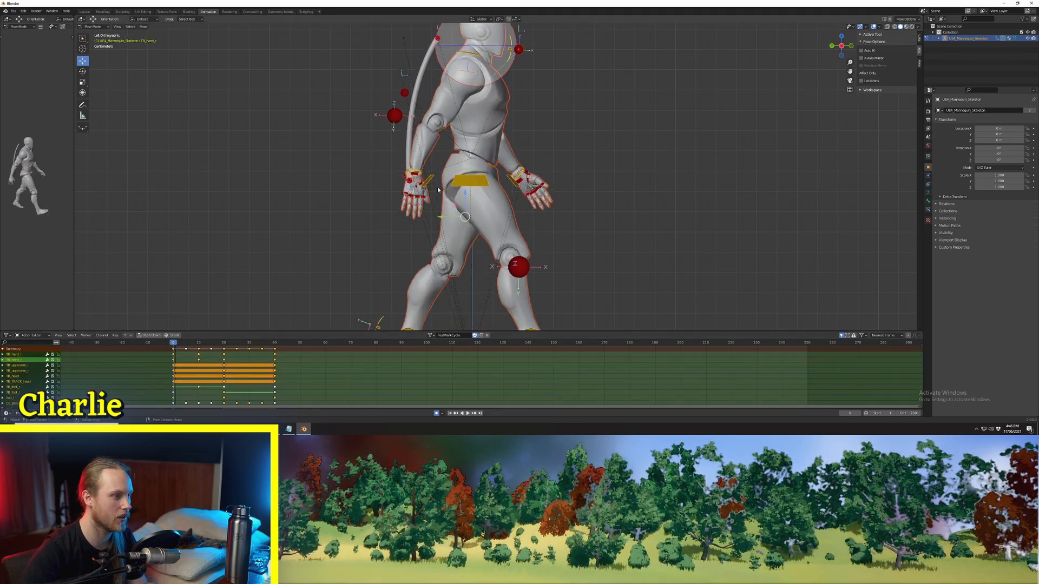
left_click_drag(172, 345, 226, 352)
left_click(167, 348)
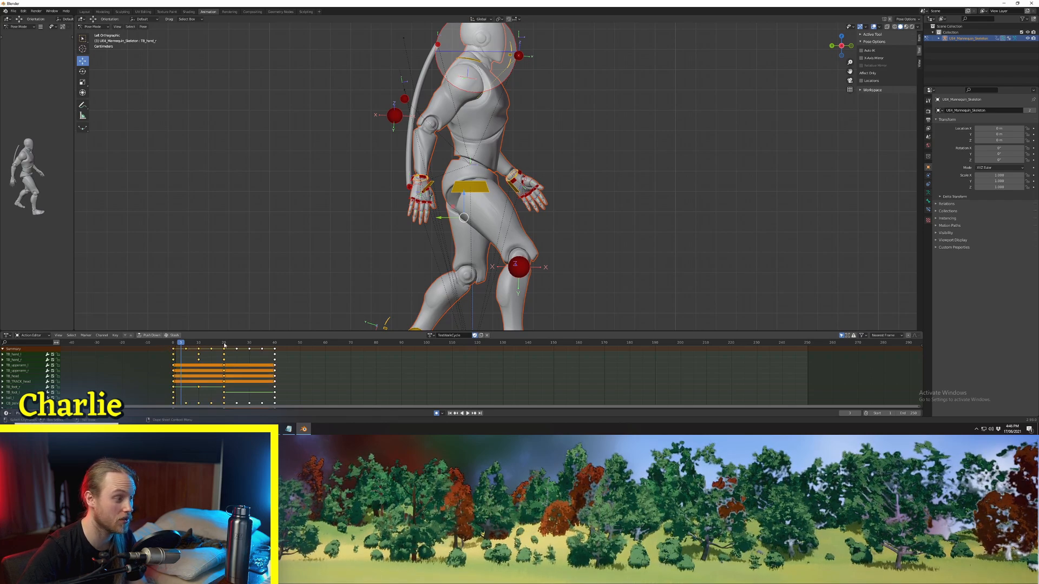
left_click(223, 344)
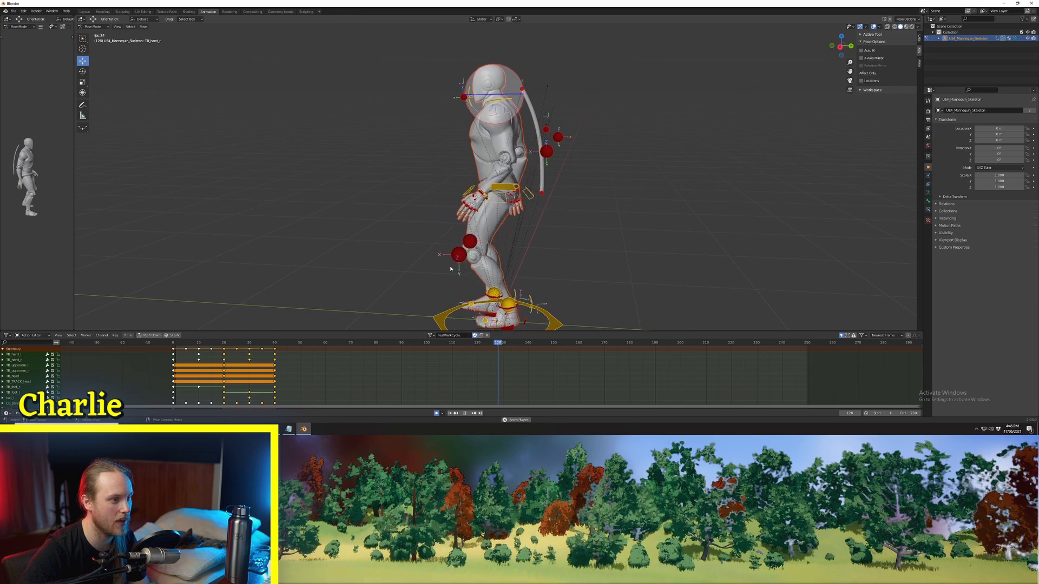
scroll(450, 265, "up", 3)
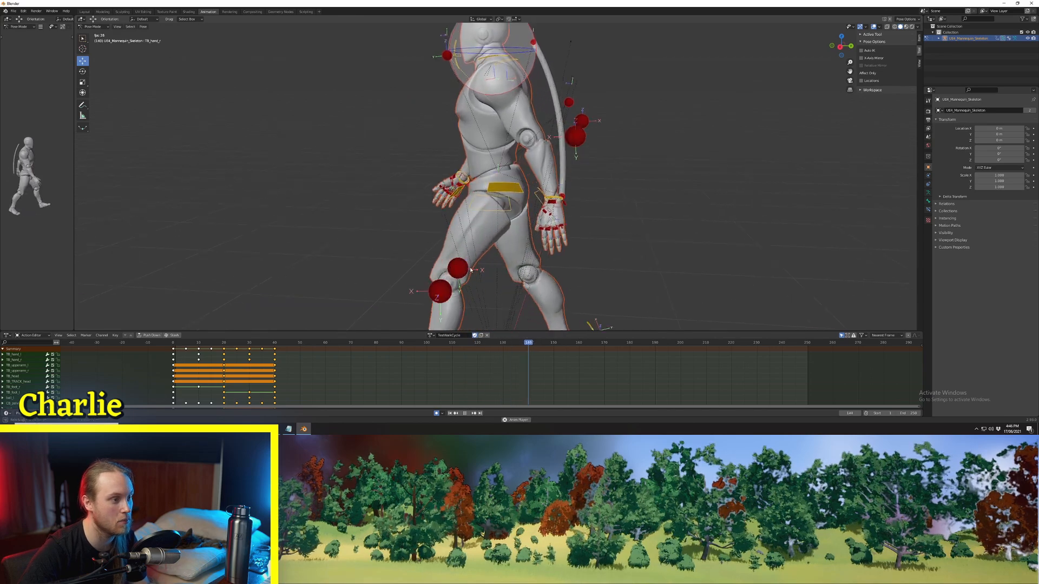
middle_click_drag(449, 265, 424, 180)
scroll(424, 181, "down", 3)
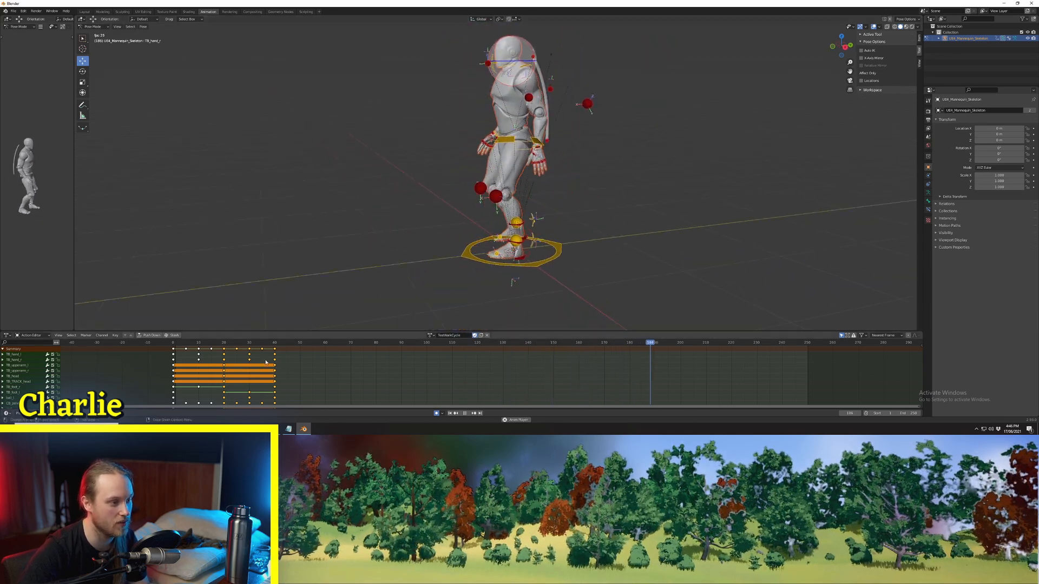
middle_click_drag(546, 283, 509, 272)
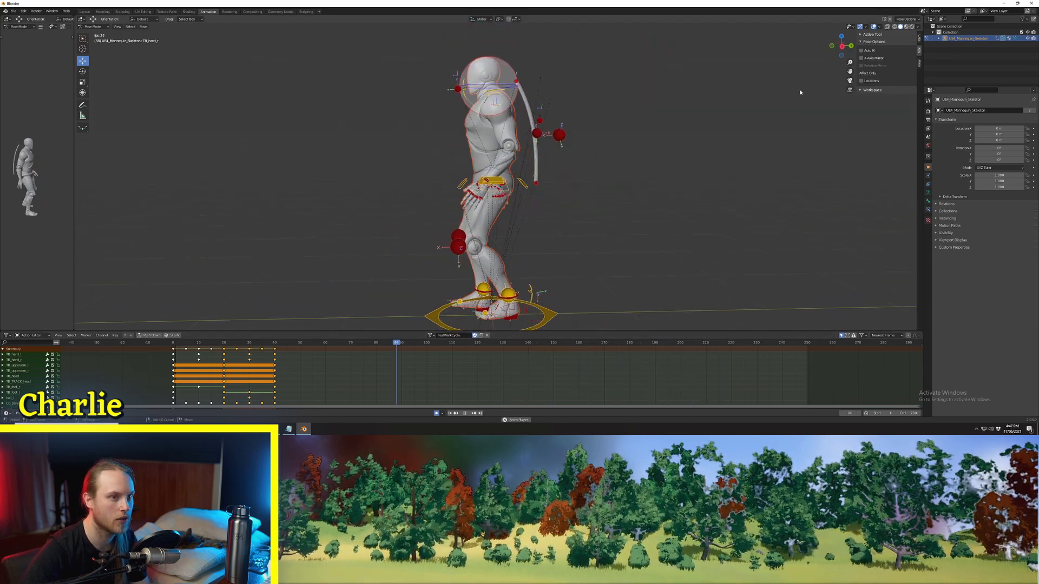
key("space")
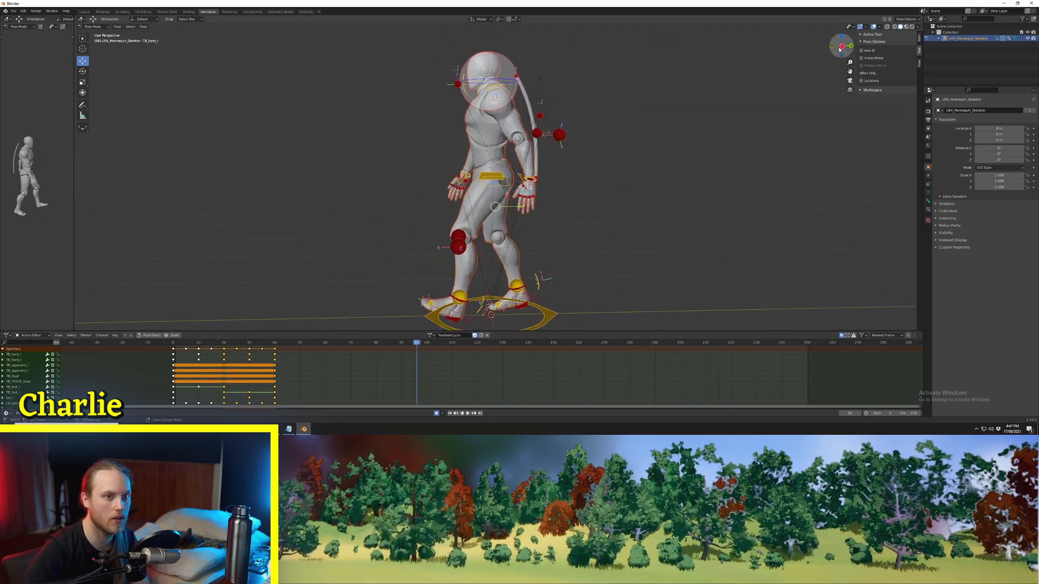
Step: At frame 2, lower the front foot control toward the ground line and rotate it so the foot lies flat
left_click(841, 46)
left_click(840, 46)
middle_click_drag(609, 233, 592, 209, "shift")
scroll(599, 275, "up", 4)
middle_click_drag(599, 275, 727, 188, "shift")
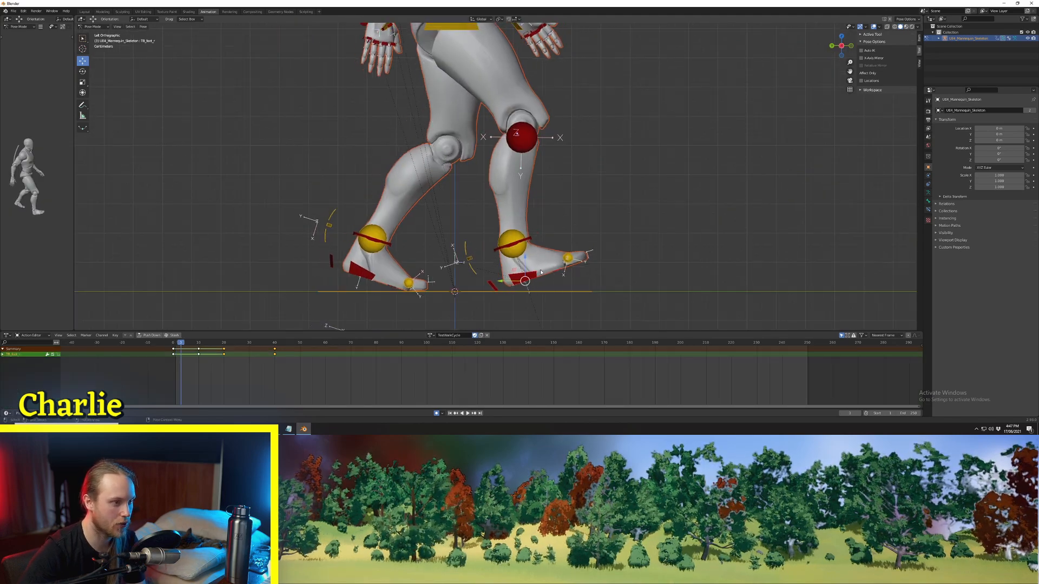
key("Right")
key("Right")
key("Right")
key("Left")
key("Left")
key("Left")
key("Left")
key("Left")
key("Left")
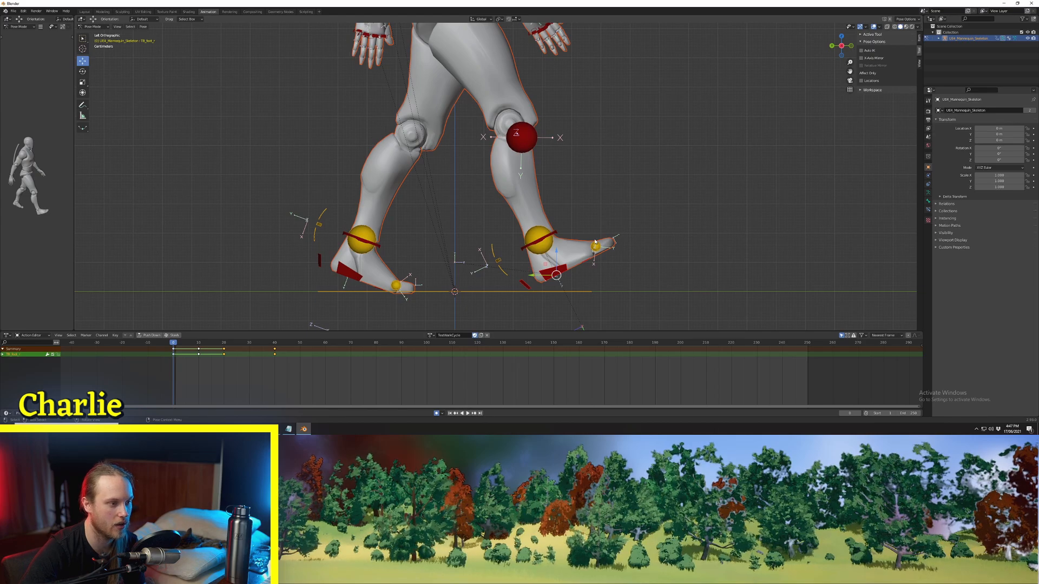
key("Right")
key("Right")
key("g")
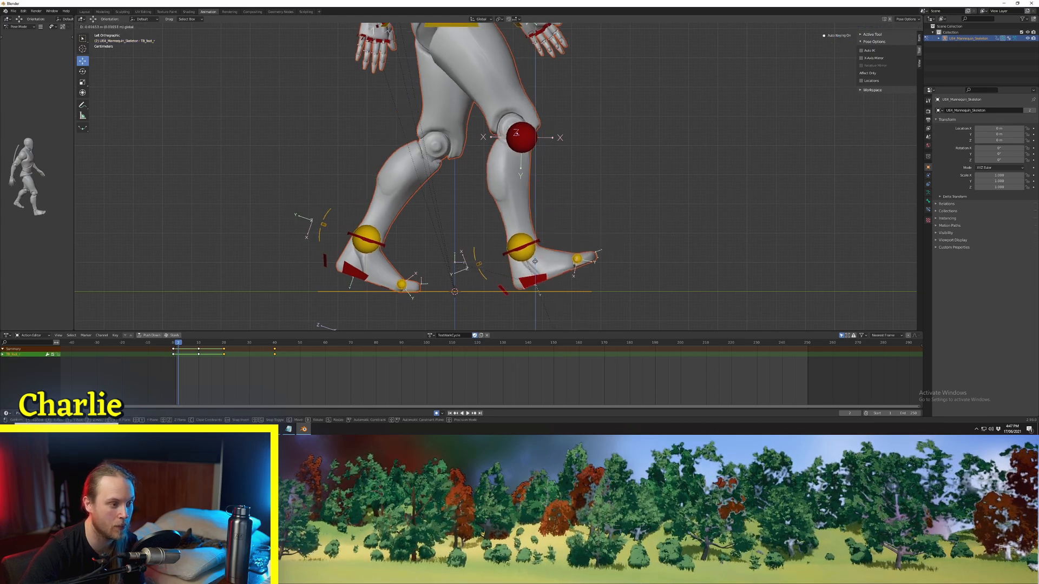
left_click(550, 265)
key("r")
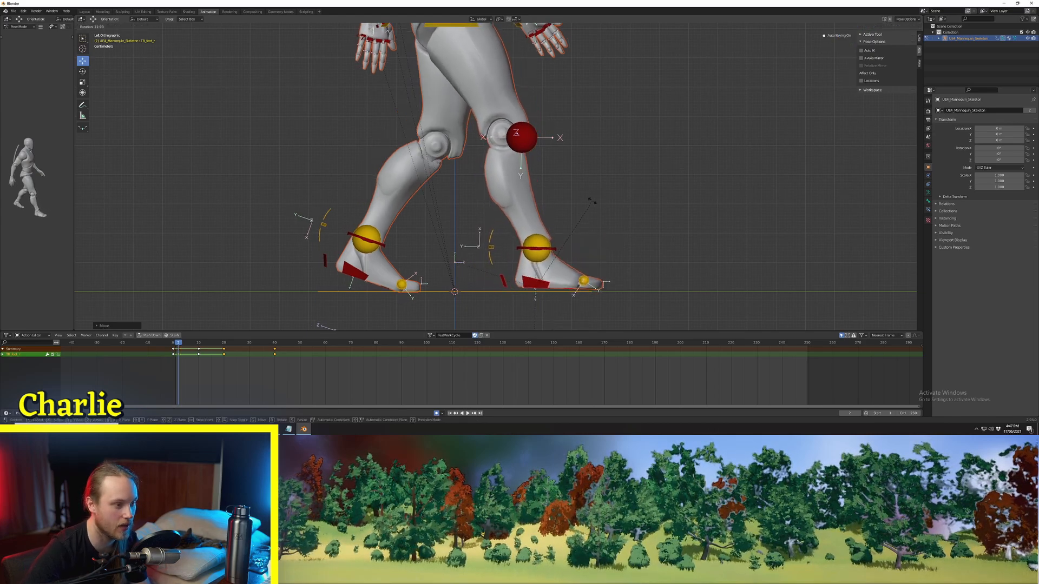
Step: Fine-tune the front foot control's height and forward position at frame 2 so it rests on the ground, and play the animation
key("g")
key("z")
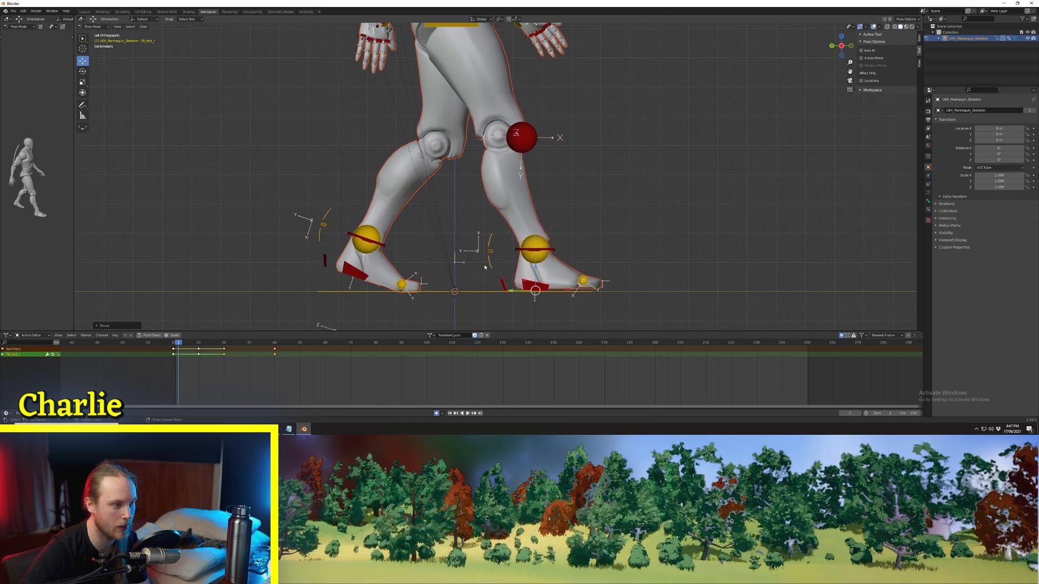
key("g")
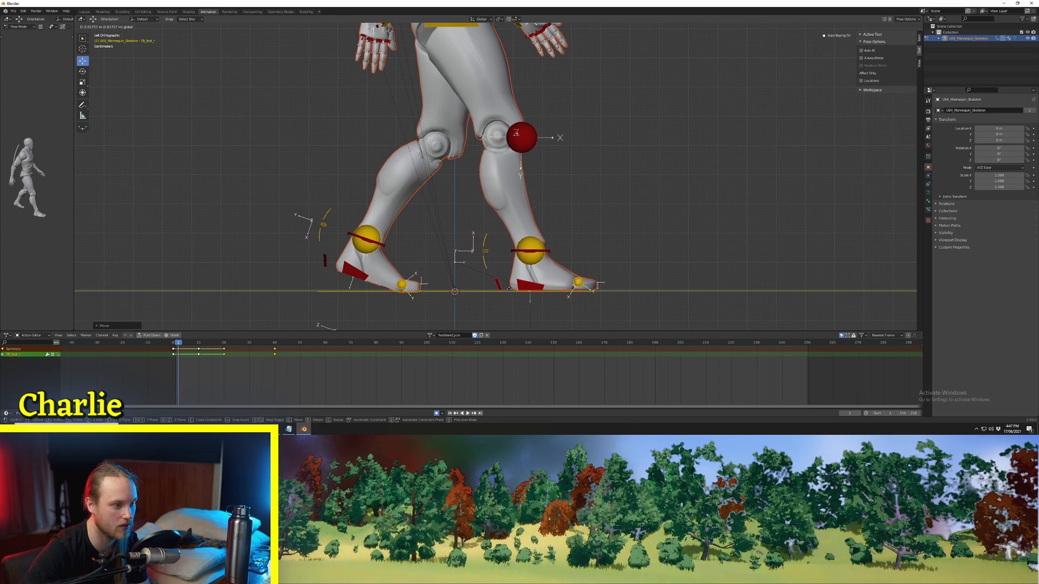
left_click(508, 289)
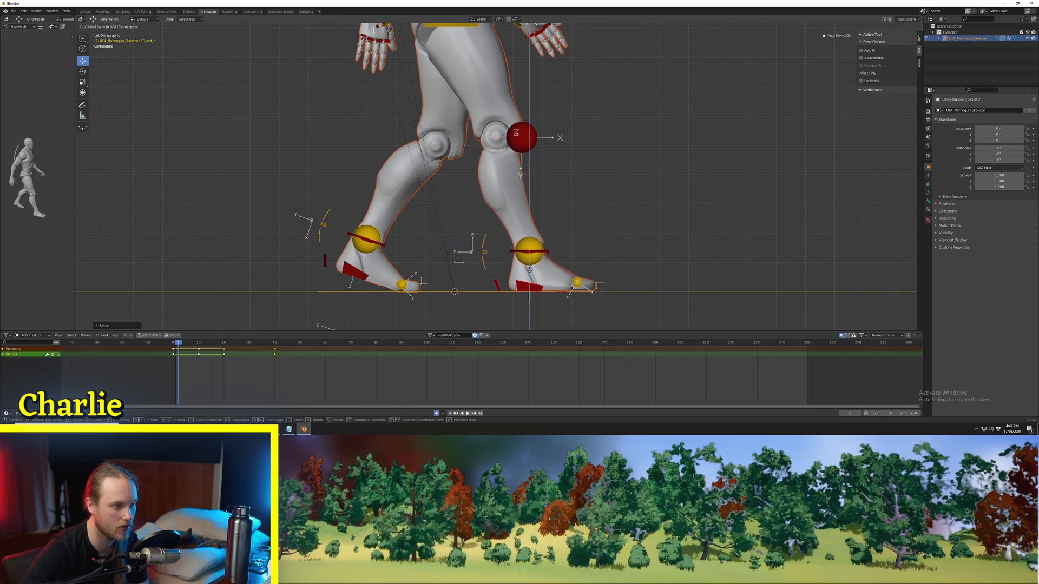
key("space")
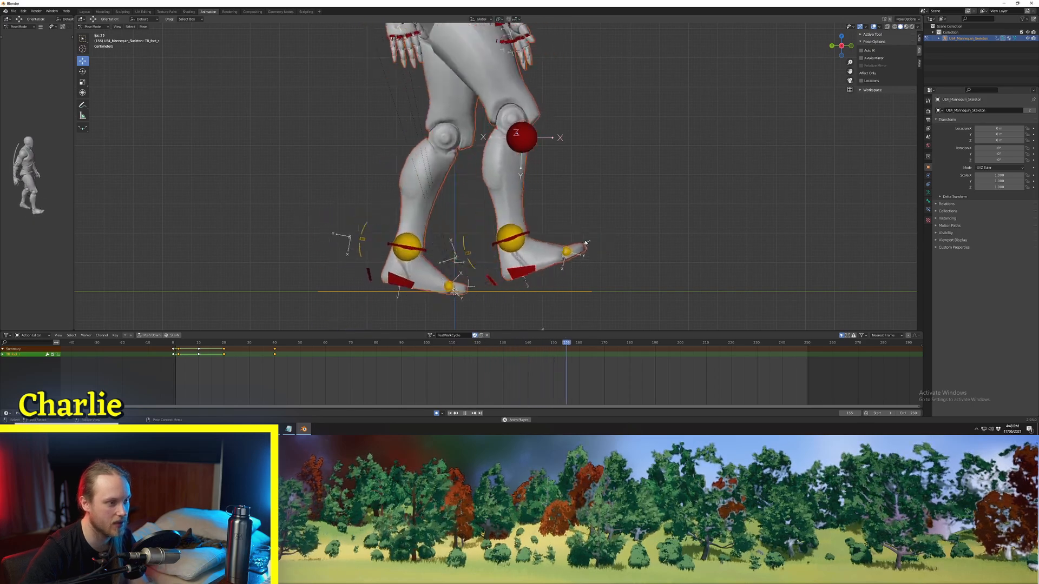
key("space")
Step: At frame 10, raise the passing foot control above the planted foot, tilt it heel-up, and adjust its position
key("Left")
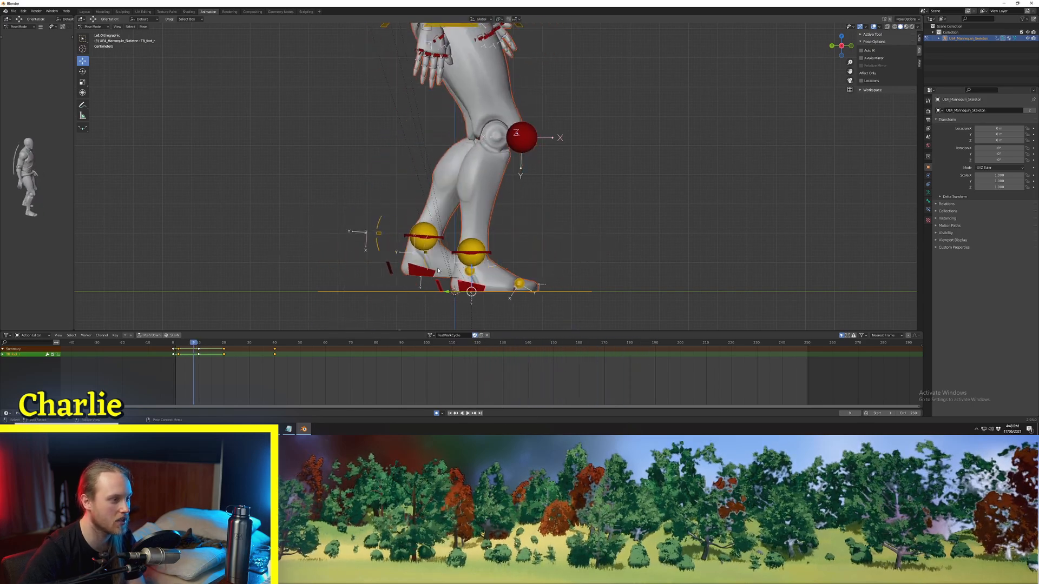
key("Right")
key("Right")
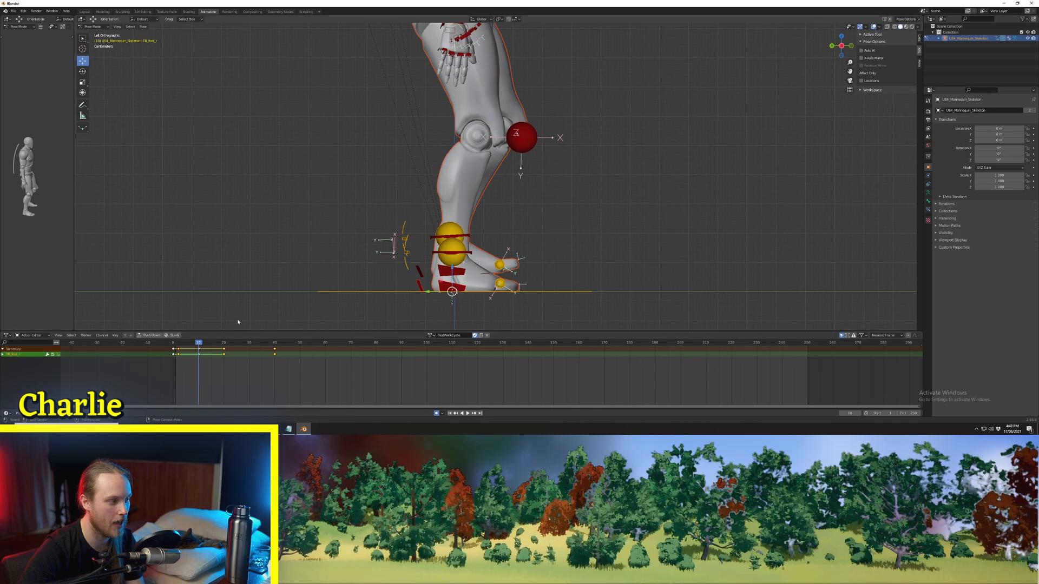
middle_click_drag(305, 297, 573, 284)
left_click(842, 47)
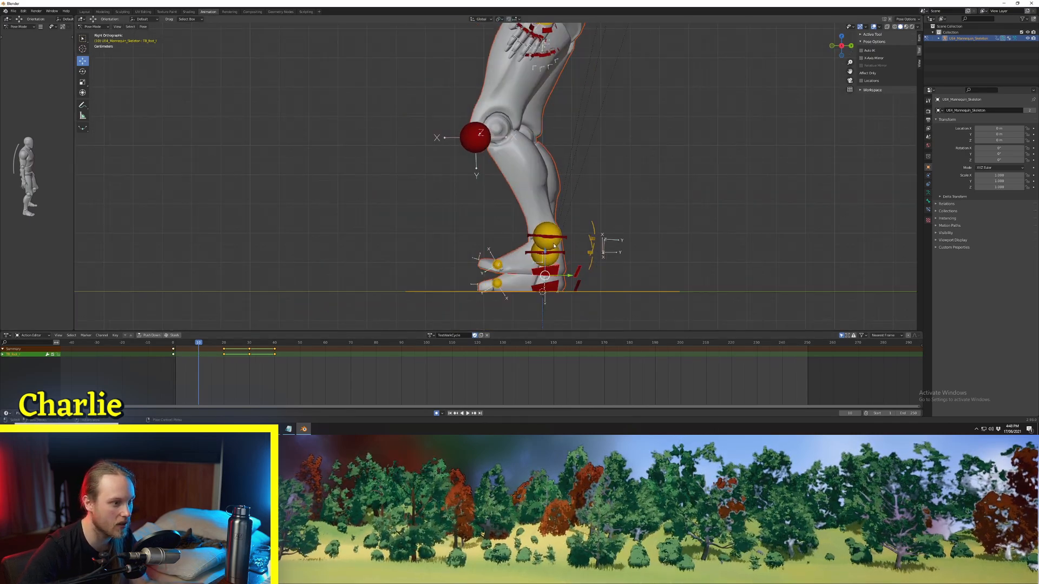
key("g")
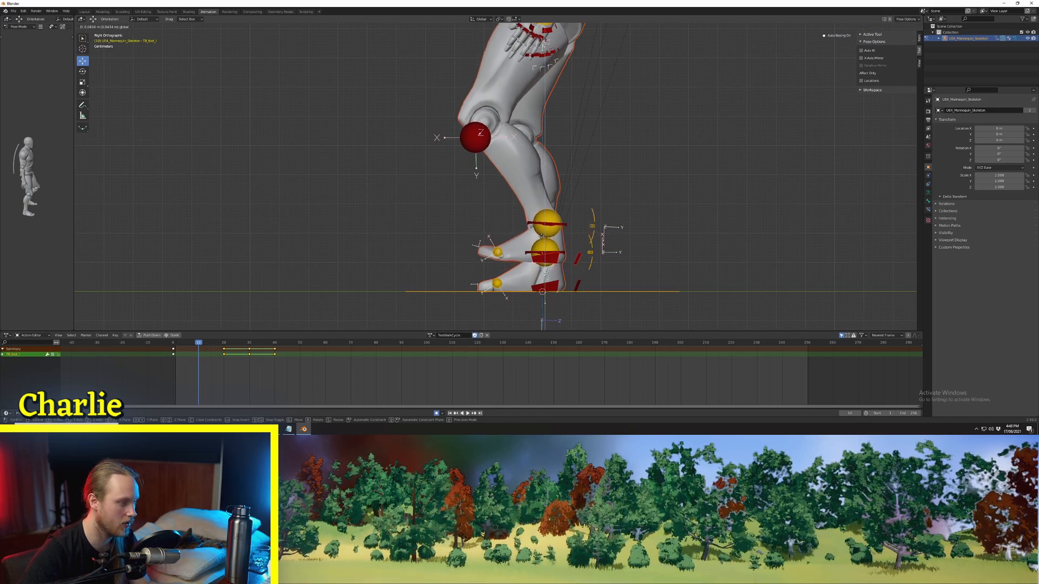
left_click(541, 236)
key("r")
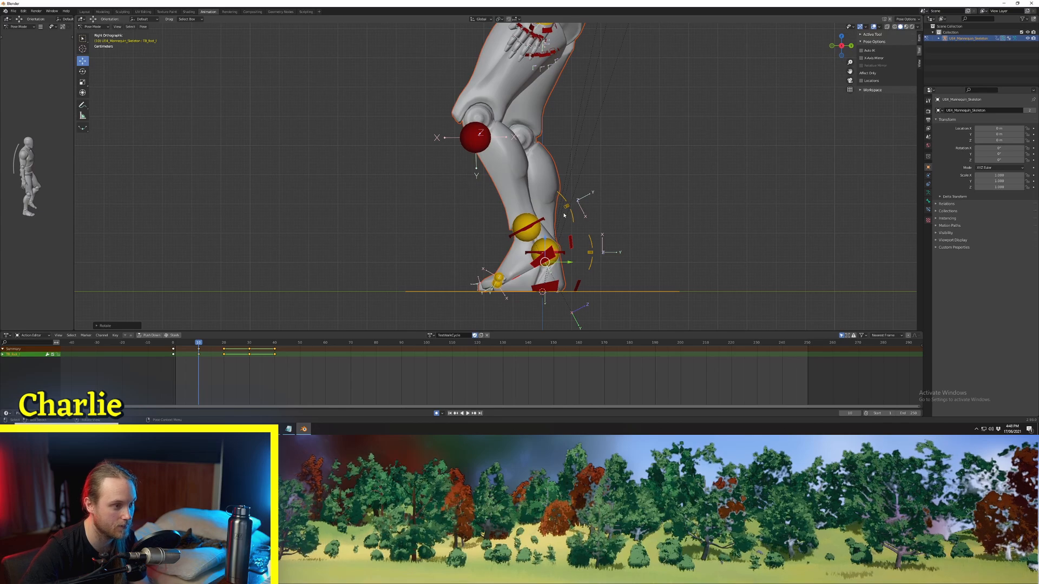
key("g")
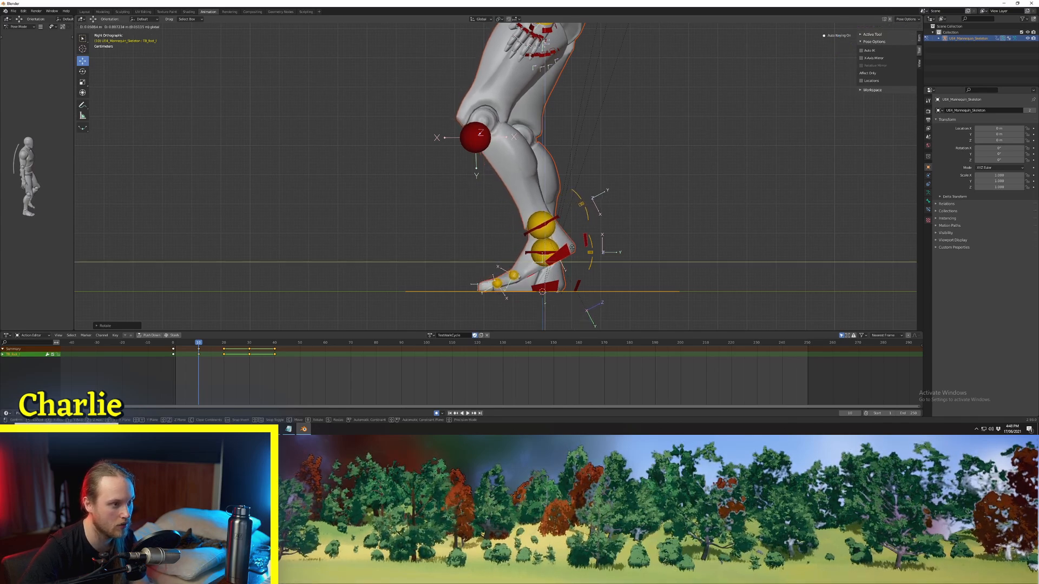
left_click(596, 226)
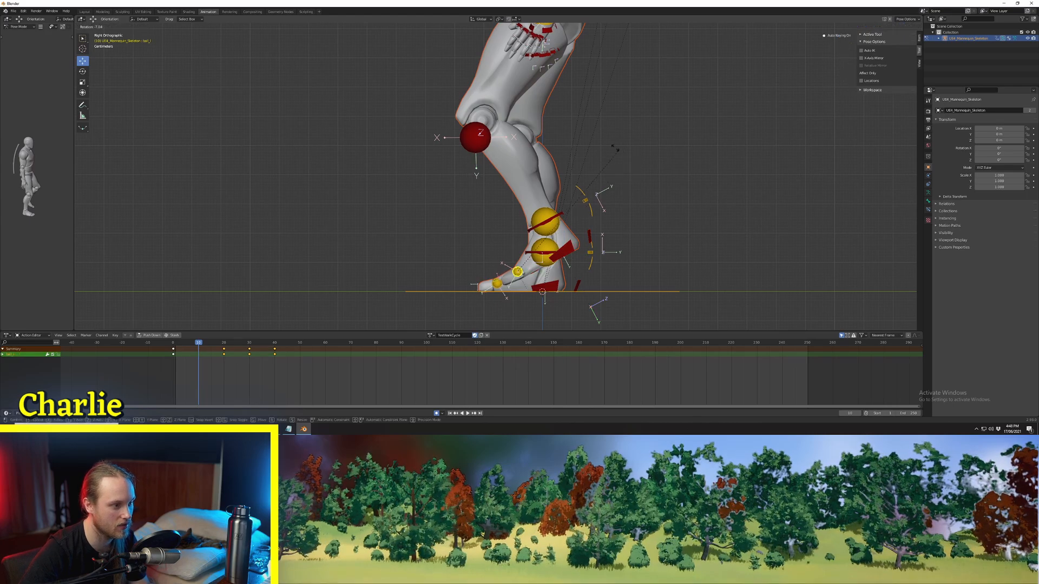
Step: Rotate the passing foot's ball control at frame 10 and step through frames 0 to 10 to check the motion
left_click(568, 136)
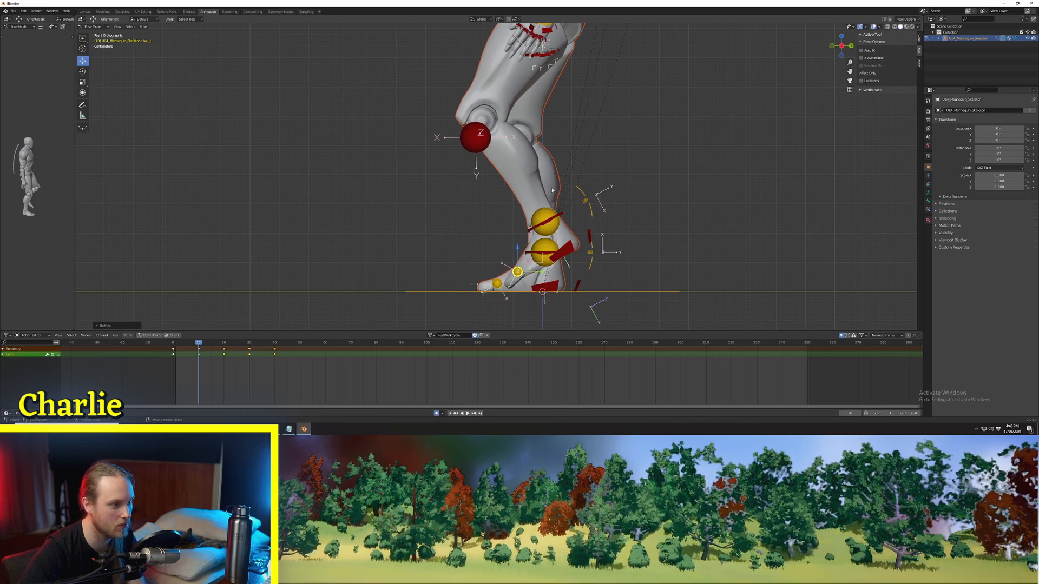
key("Left")
key("Left")
key("Left")
key("Left")
key("Left")
key("Left")
key("Left")
key("Left")
key("Left")
key("Left")
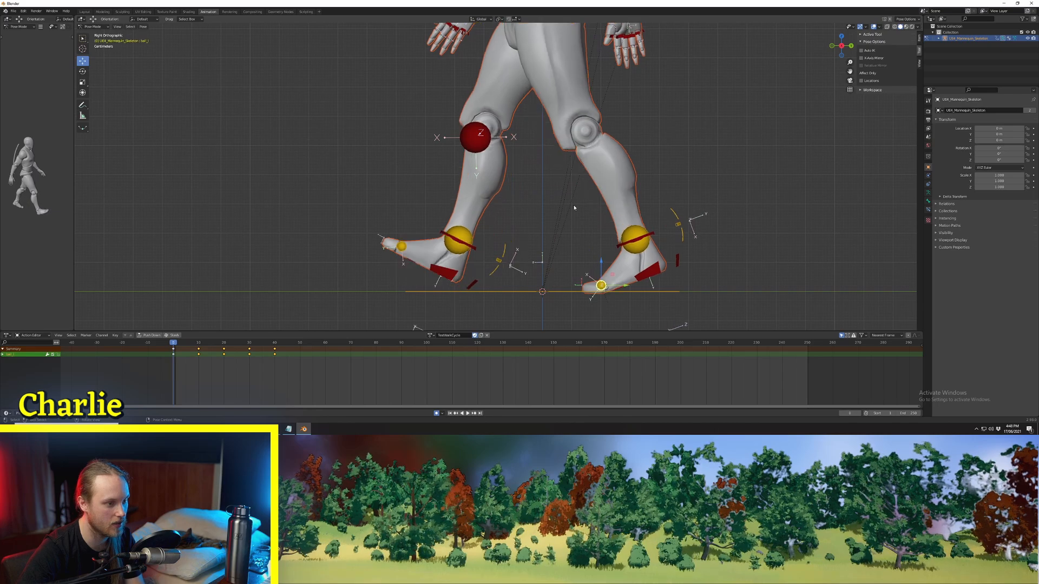
key("Right")
key("Right")
key("Right")
key("Right")
key("Right")
key("Right")
key("Right")
key("Right")
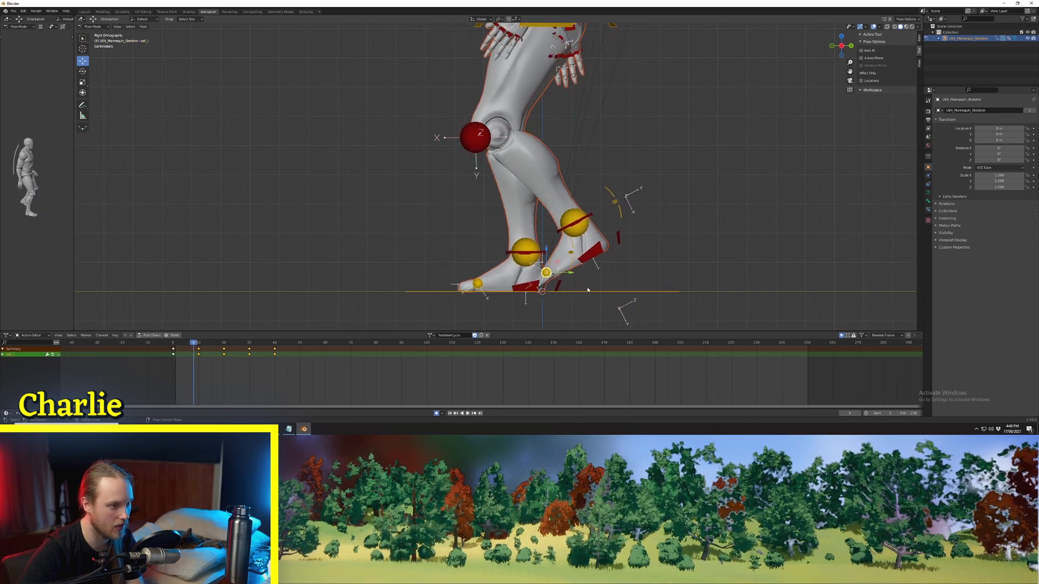
key("Right")
key("Right")
key("Right")
key("Left")
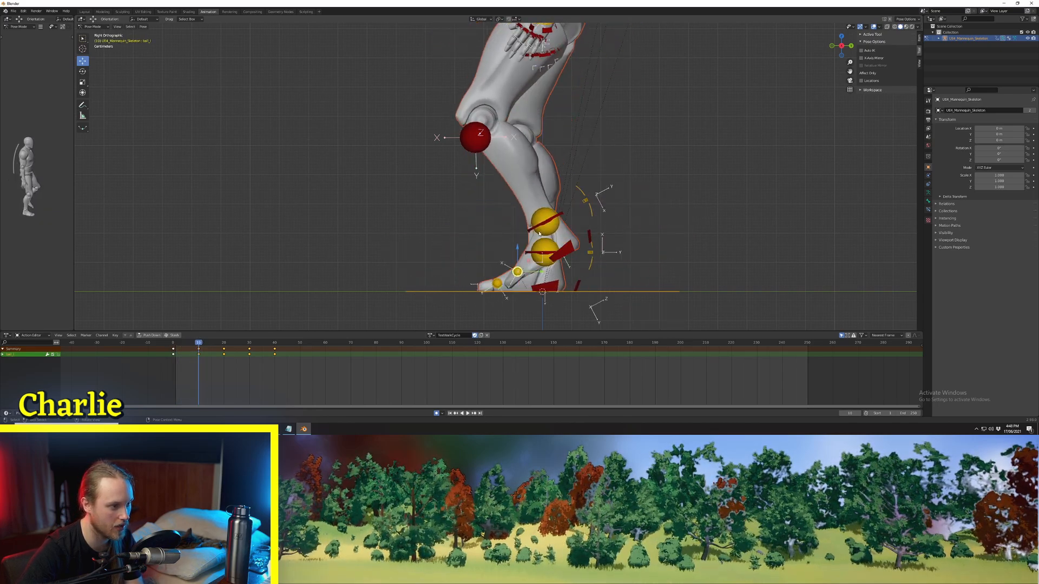
Step: Raise the passing foot control slightly along the Z axis at frame 10 and step through the frames up to 20
key("g")
key("z")
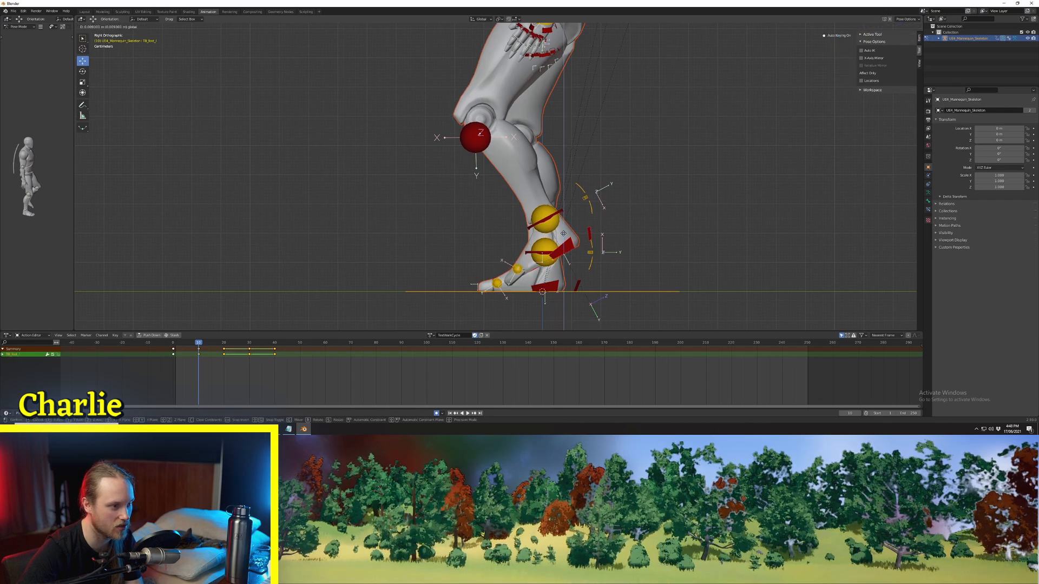
left_click(563, 231)
key("Right")
key("Right")
key("Right")
key("Right")
key("Right")
key("Right")
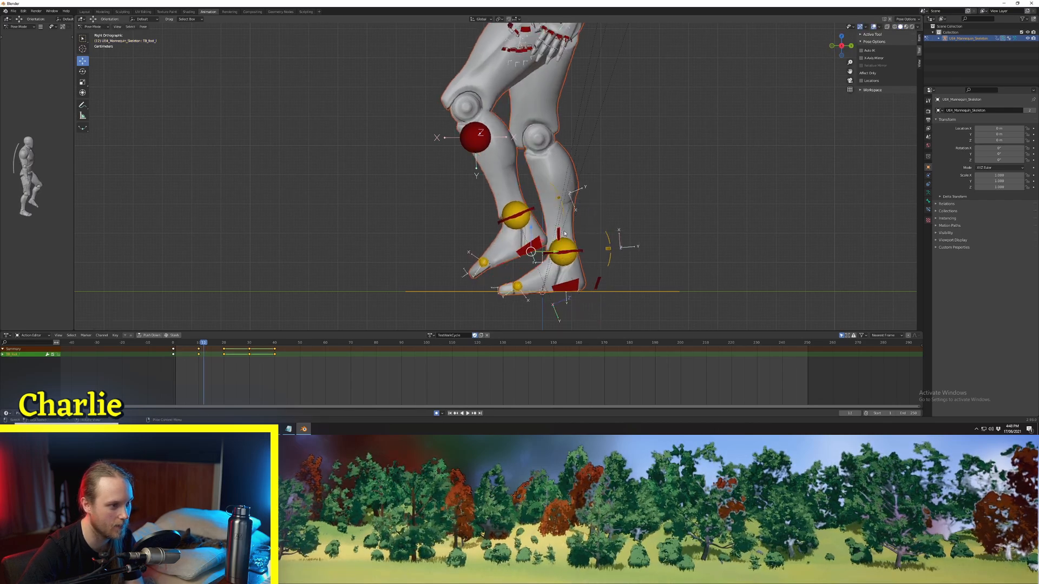
key("Right")
key("Right")
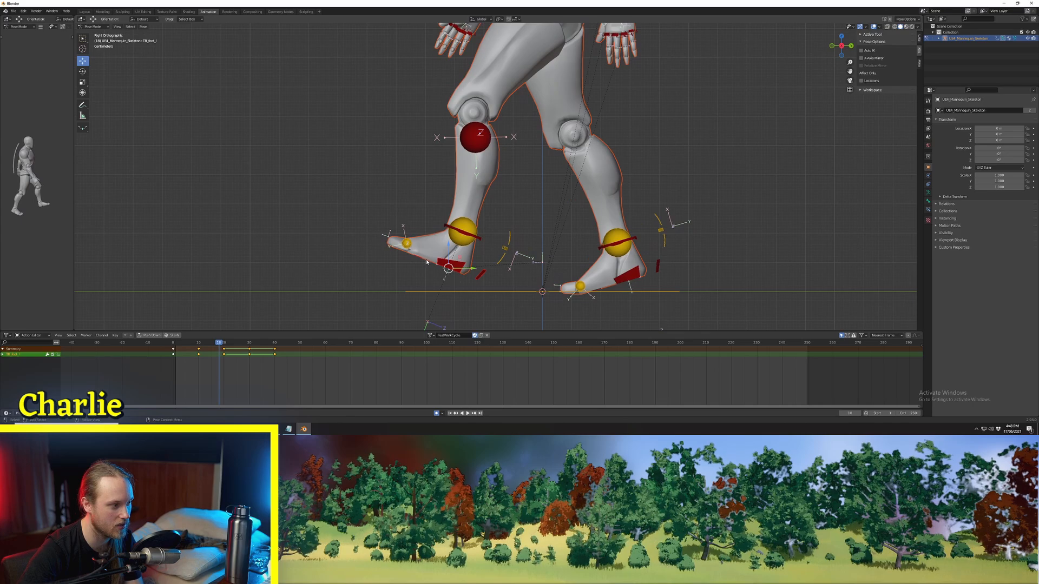
key("Right")
key("Right")
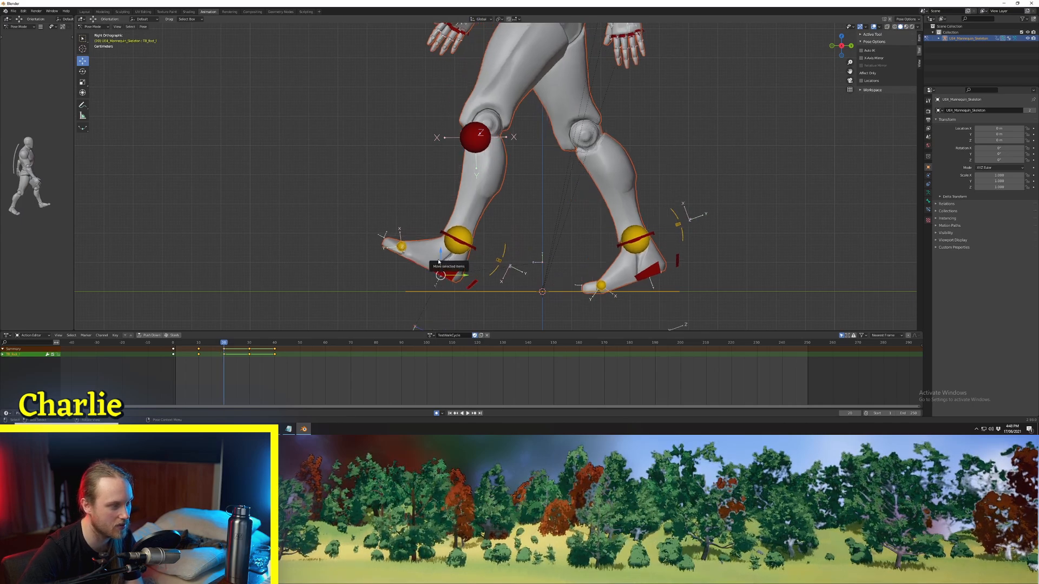
Step: Copy every control's keyframes from frames 0 to 20, paste them mirrored at frame 20, and watch the legs during playback
key("a")
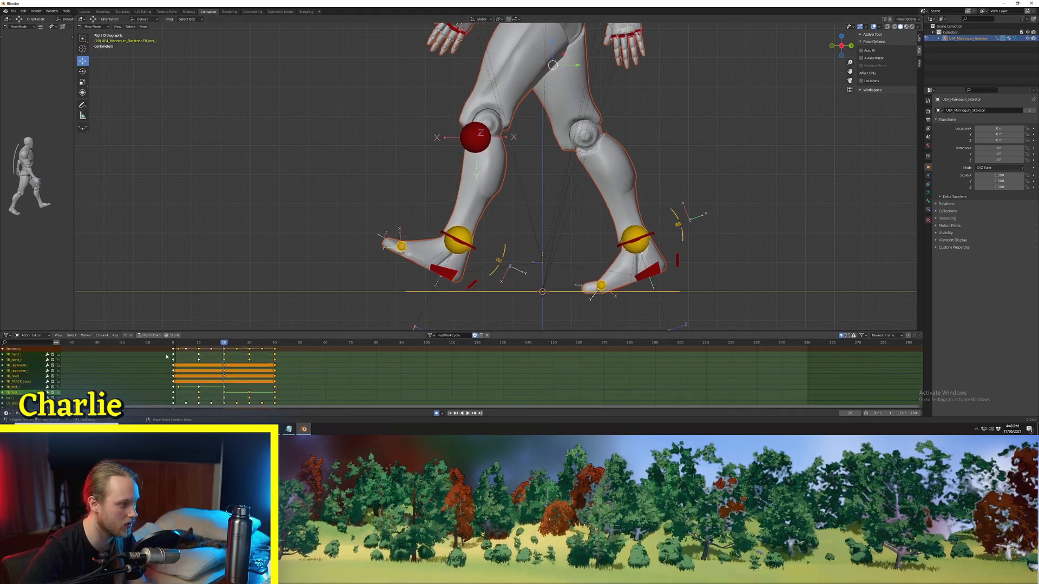
left_click(171, 343)
left_click(161, 350)
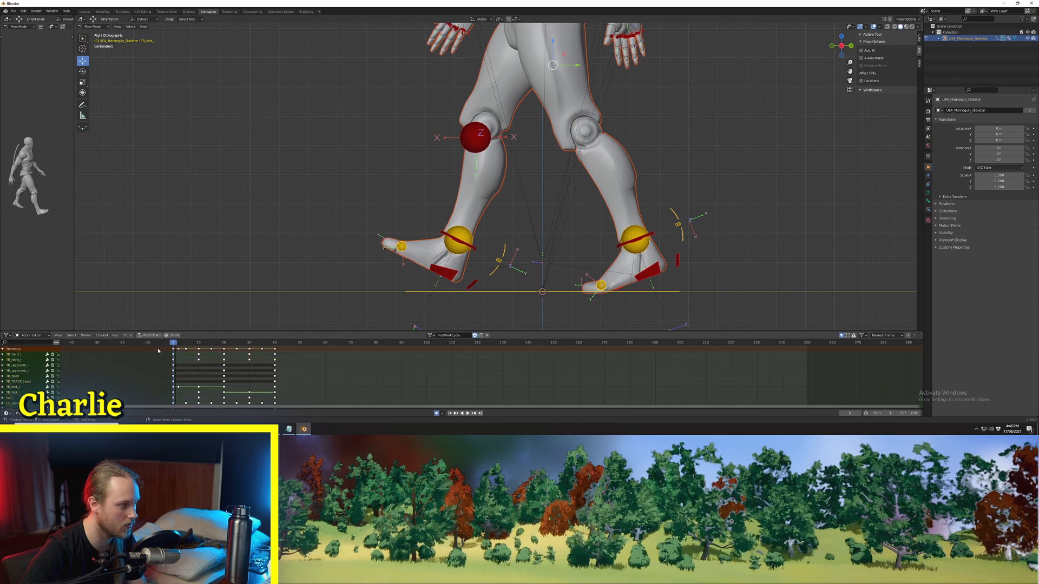
left_click_drag(230, 353, 224, 350)
left_click(224, 344)
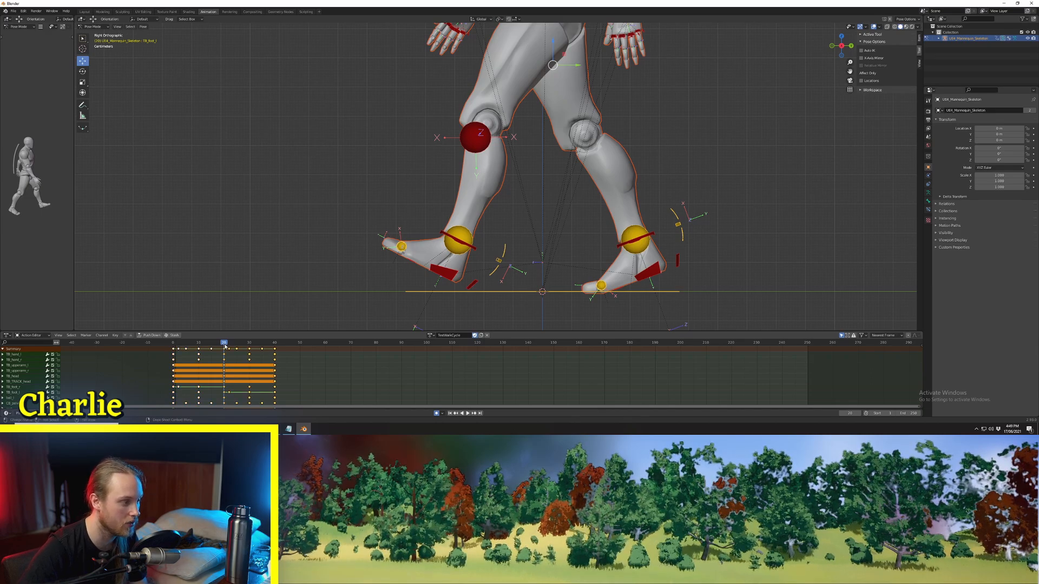
key("space")
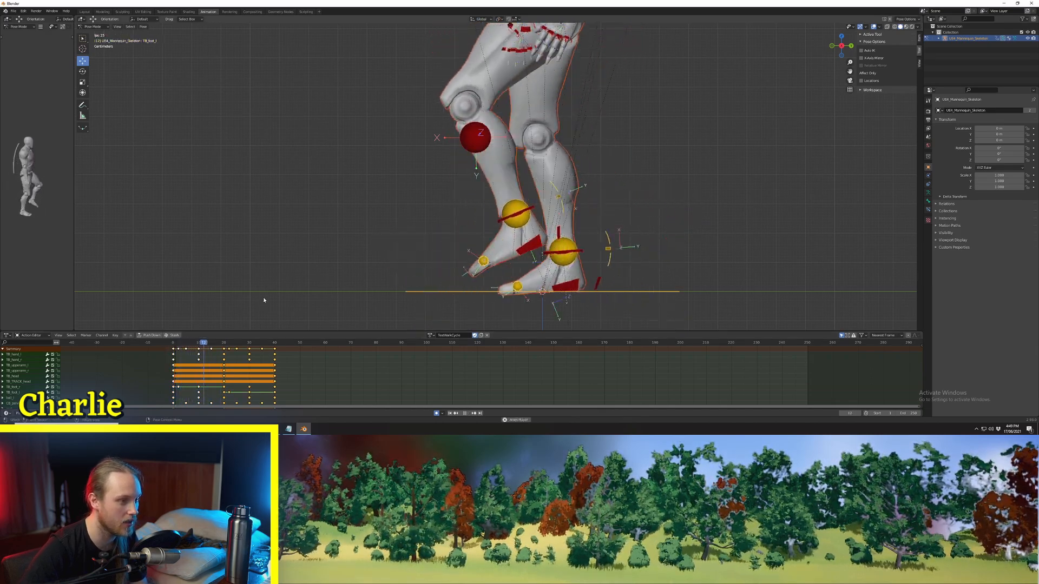
scroll(642, 206, "down", 3)
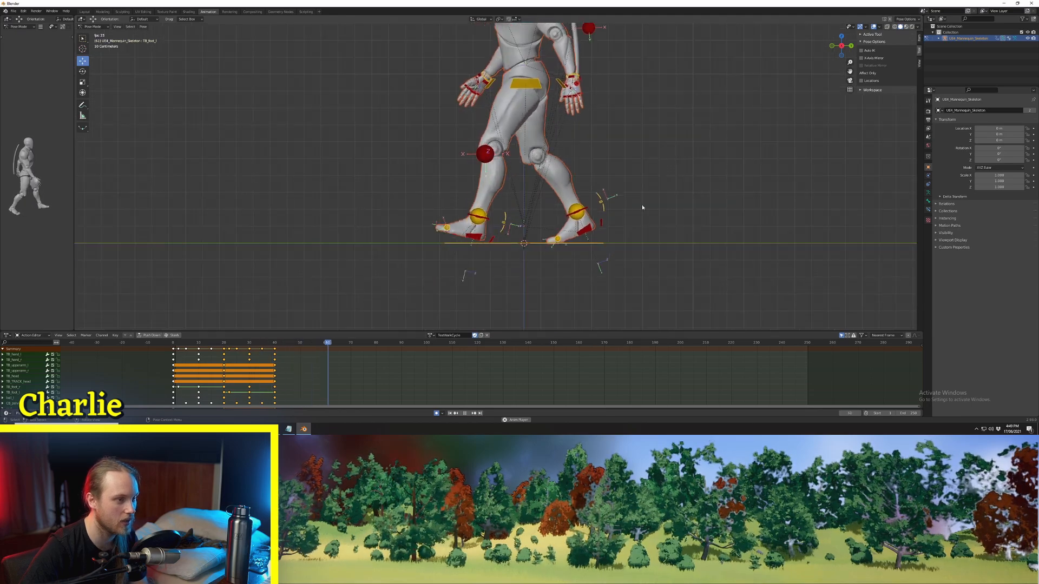
left_click(641, 173)
middle_click_drag(641, 171, 626, 195, "shift")
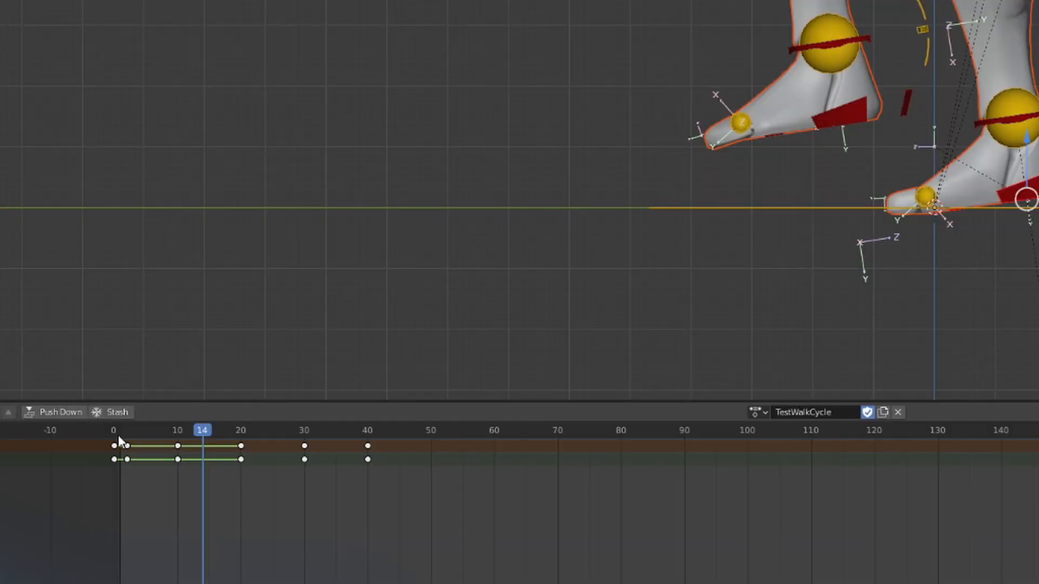
Step: Set the planted foot control's keyframe at frame 10 to Bezier interpolation
left_click_drag(175, 345, 190, 345)
mouse_move(159, 441)
left_mouse_down()
mouse_move(98, 442)
mouse_move(185, 440)
mouse_move(175, 440)
left_mouse_up()
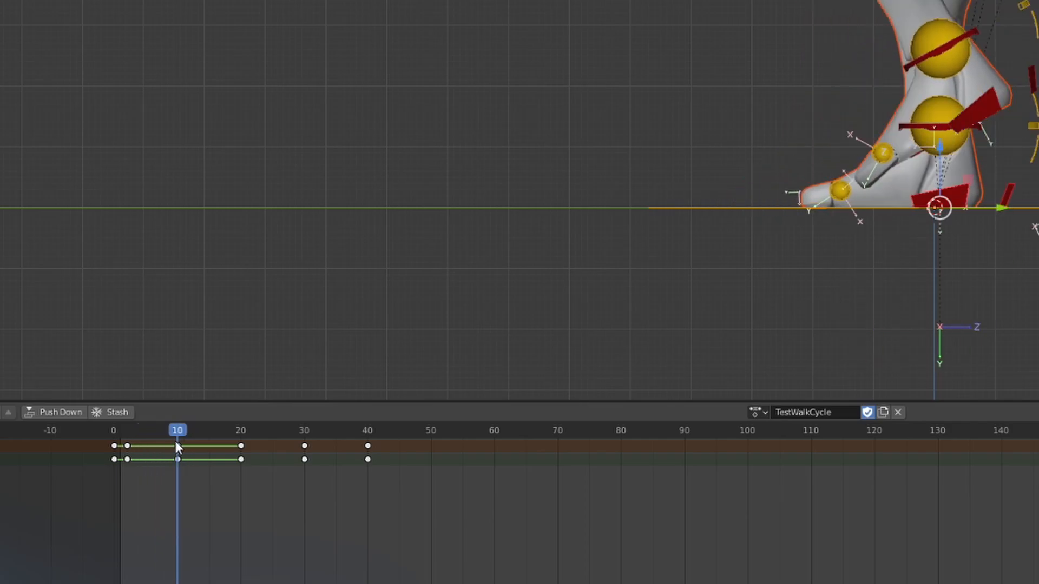
left_click(1015, 199)
left_click(981, 200)
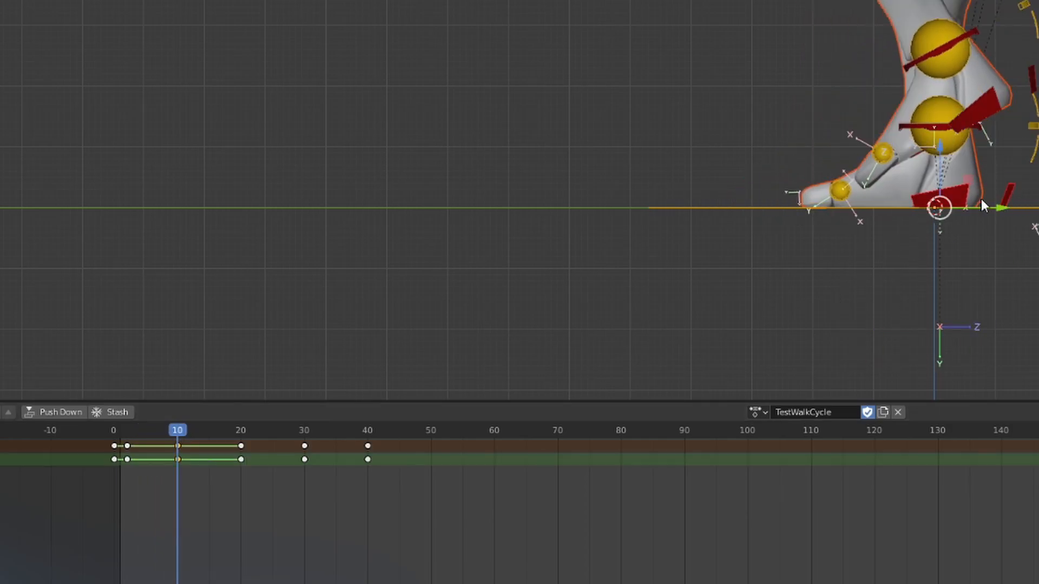
right_click(174, 447)
mouse_move(178, 446)
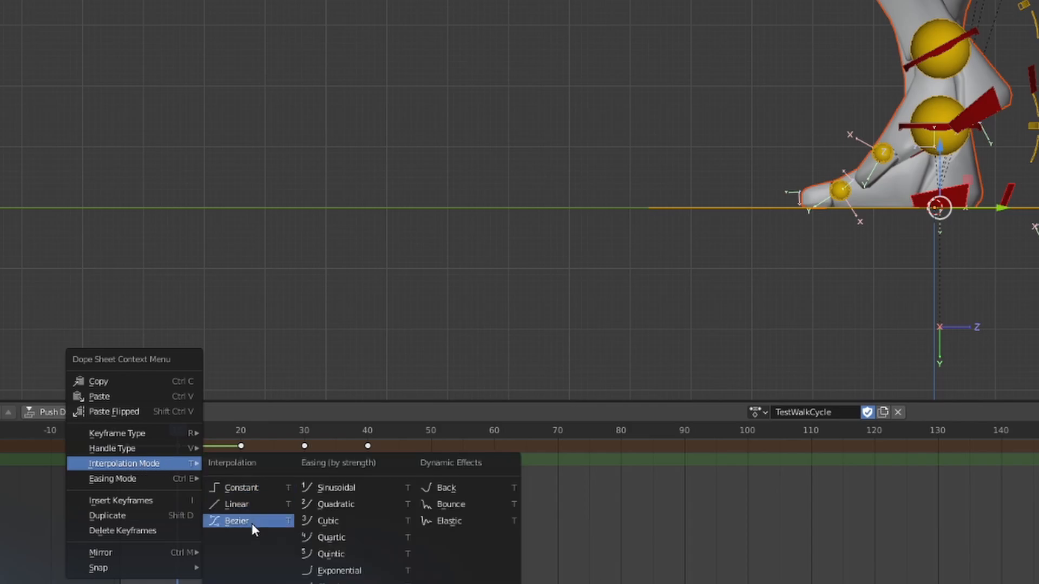
left_click(252, 522)
Step: Step through the frames on both sides of frame 10 to examine the planted foot's backward slide
left_click(154, 433)
key("Right")
key("Right")
key("Right")
key("Right")
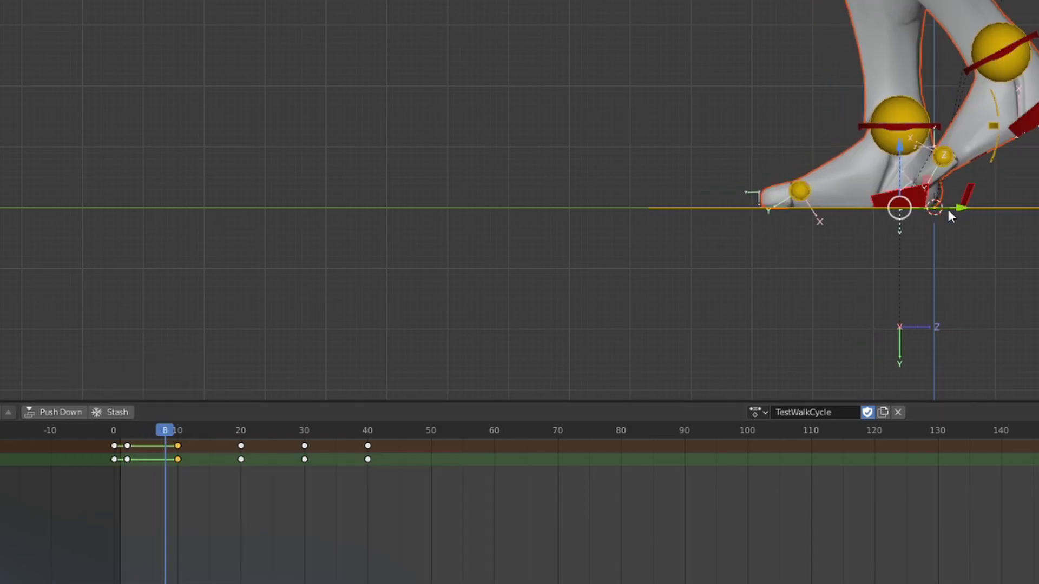
key("Right")
key("Right")
key("Right")
key("Right")
key("Right")
key("Right")
key("Right")
key("Right")
key("Right")
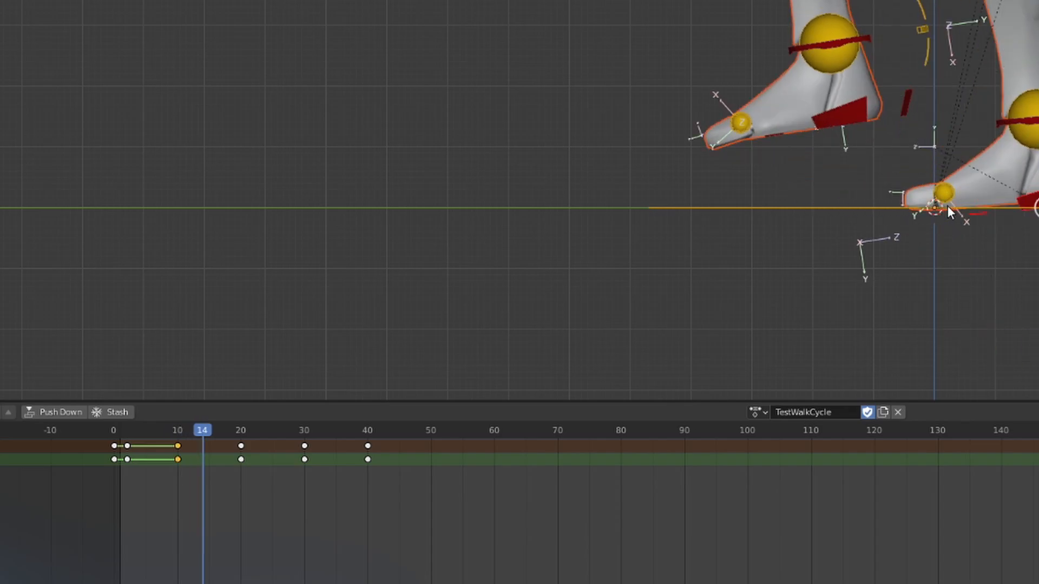
key("Right")
key("Right")
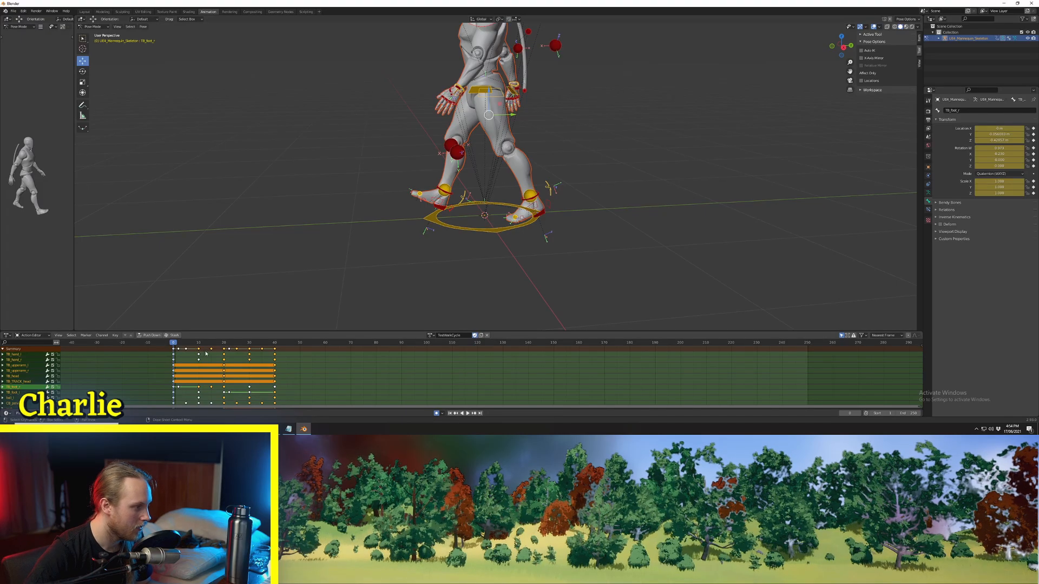
Step: Mirror the updated frames 0 to 20 keyframes of all controls onto frame 20 and play the walk in side view
left_click(153, 349)
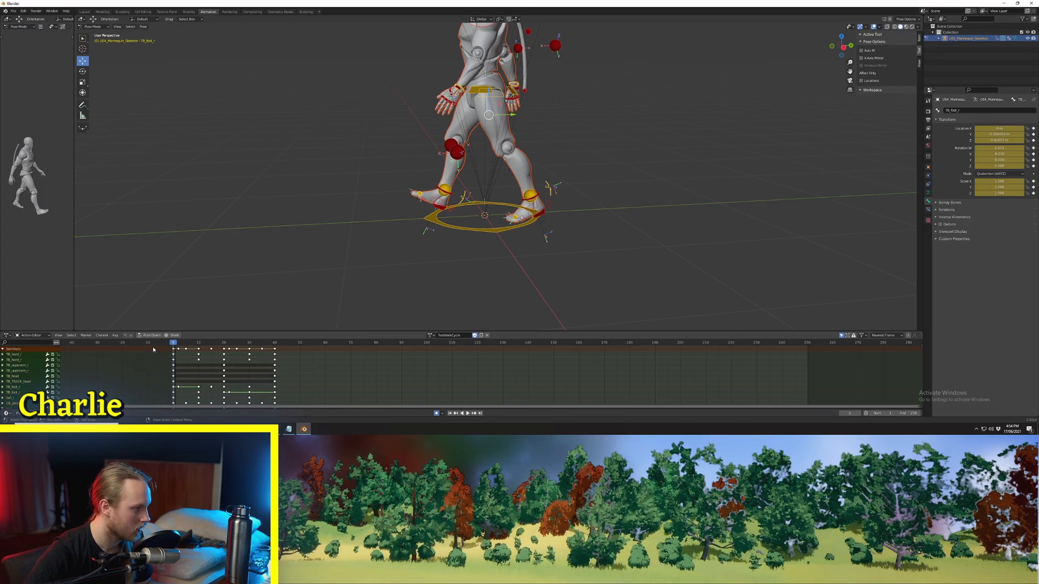
key("a")
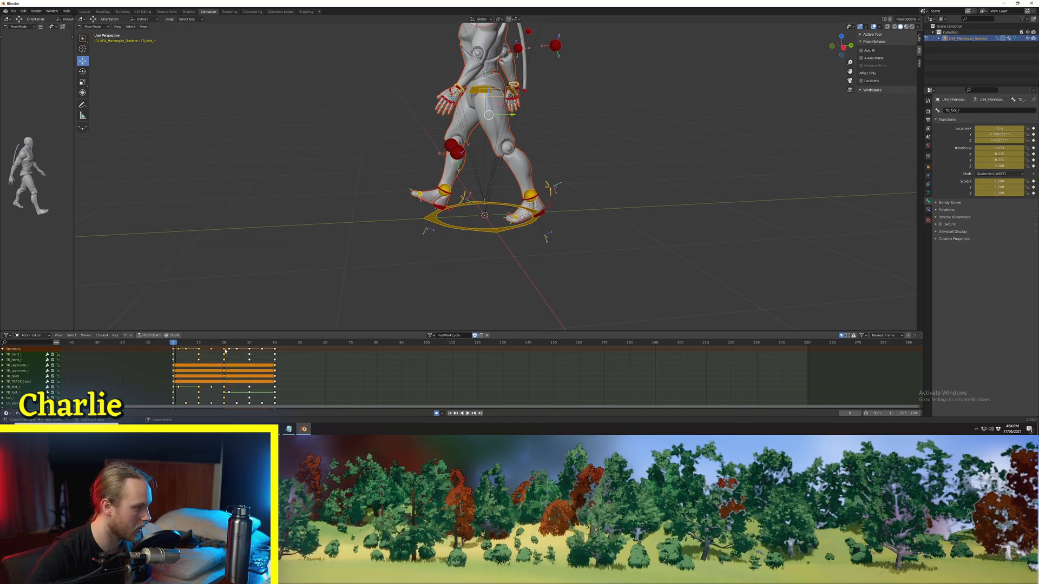
left_click(224, 343)
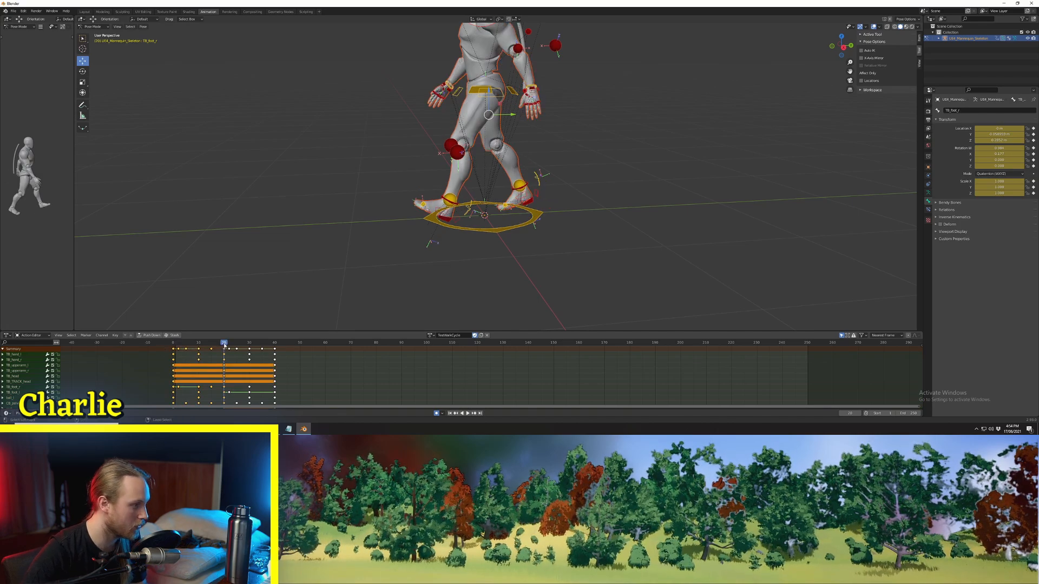
key("KP_3")
key("space")
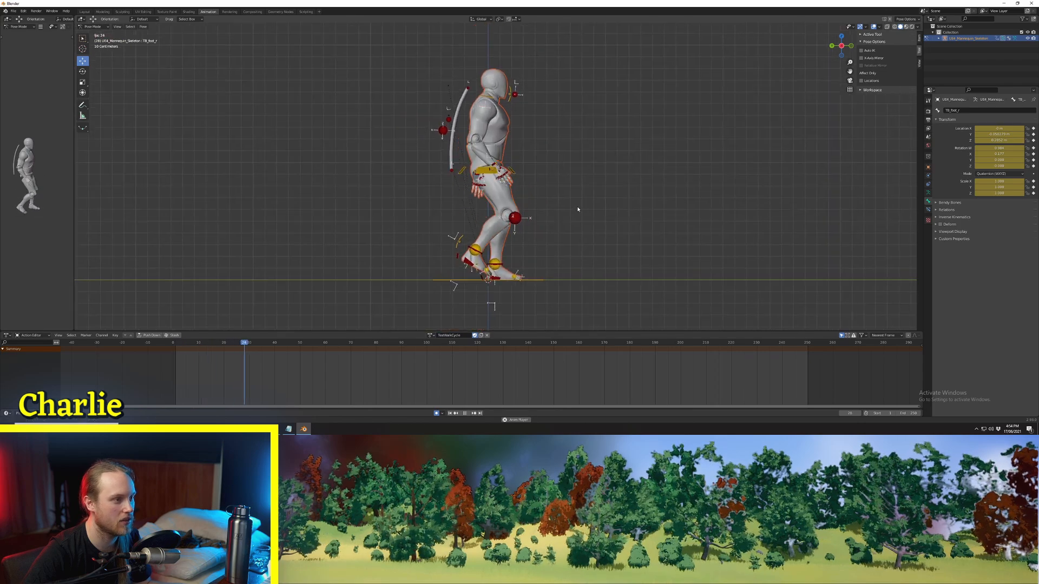
Step: Examine the looping walk from the side and in perspective, focusing on the upper body, and stop playback
scroll(577, 209, "up", 1)
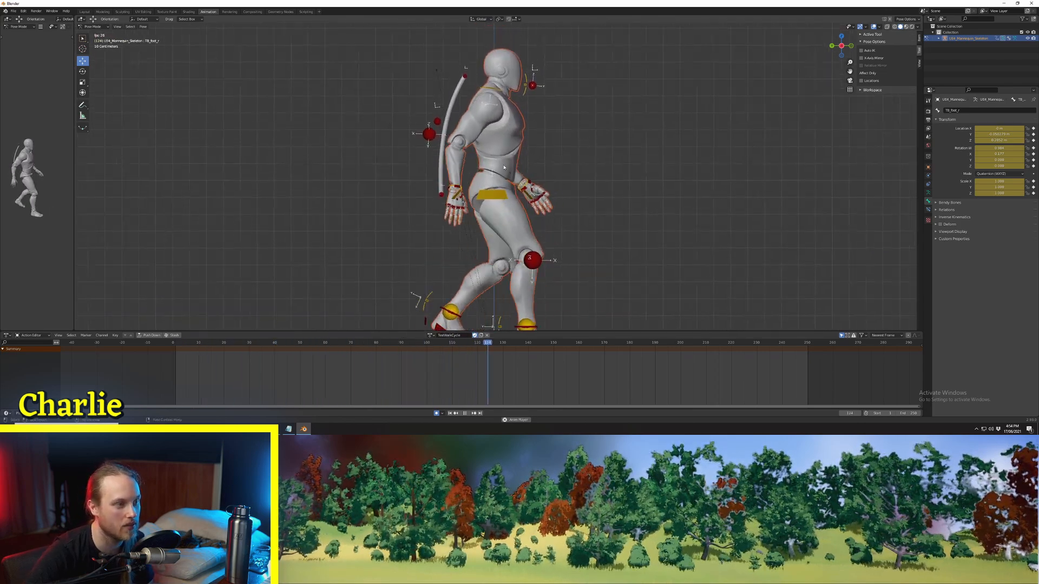
middle_click_drag(496, 131, 525, 184)
middle_click_drag(487, 63, 463, 60)
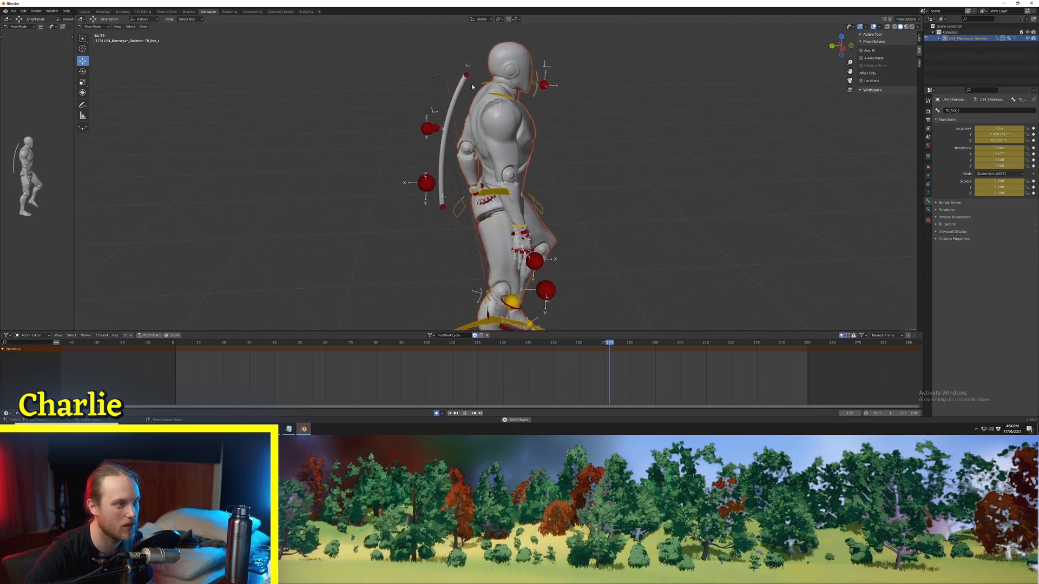
middle_click_drag(466, 97, 468, 79)
key("space")
middle_click_drag(553, 90, 582, 202)
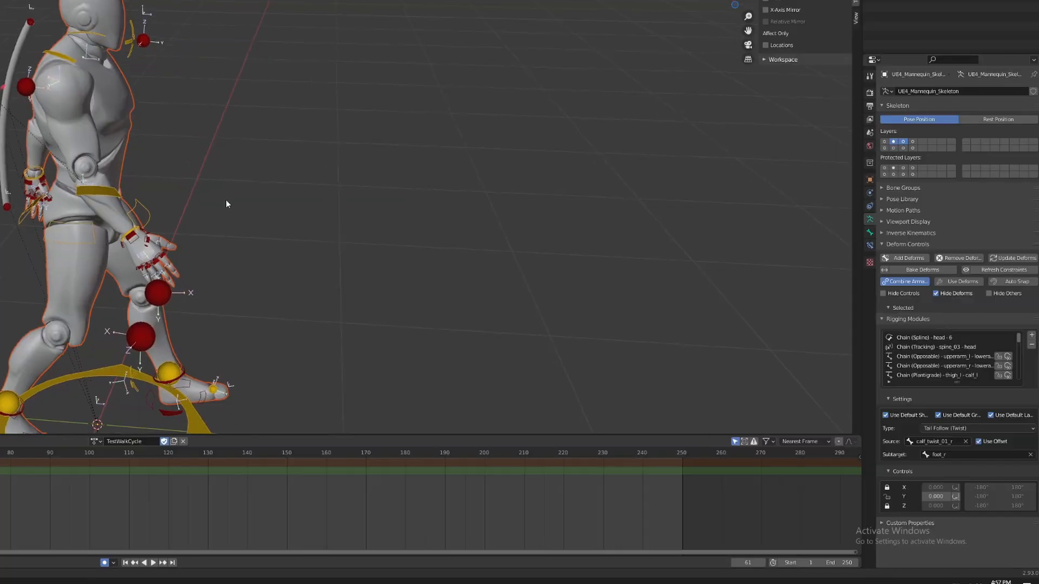
Step: Show the first armature layer with the green controls and select the spine_02 control
middle_click_drag(234, 201, 320, 215, "shift")
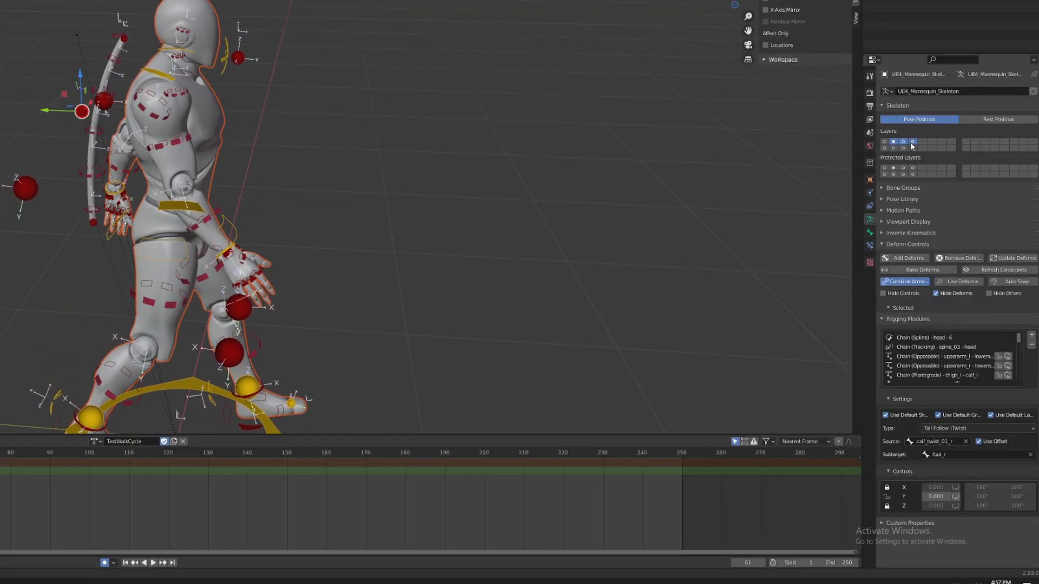
left_click(885, 144, "shift")
middle_click_drag(165, 250, 130, 283)
scroll(197, 272, "up", 2)
left_click(43, 162)
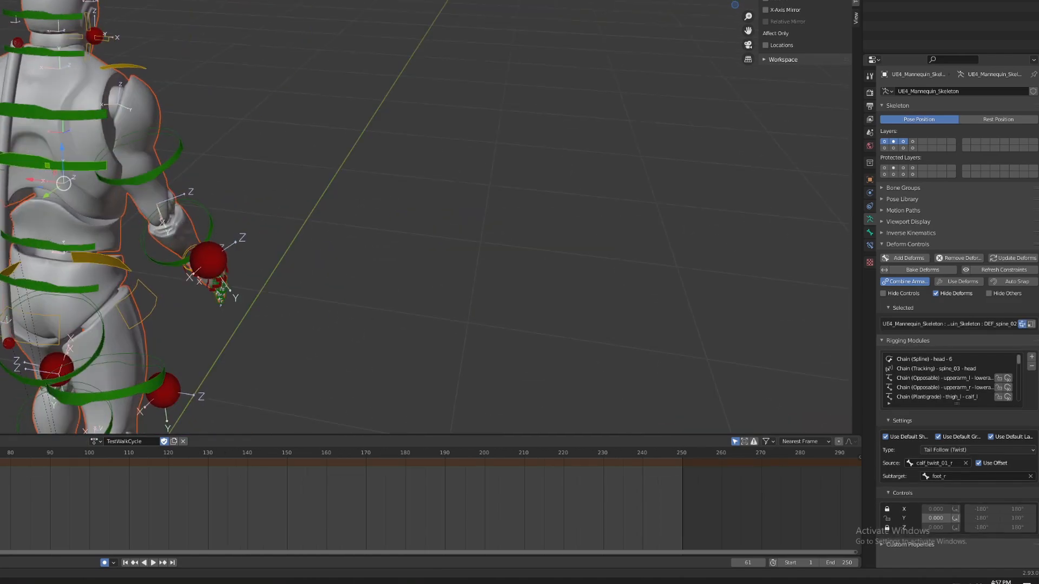
Step: With the Rotate tool, twist the spine controls at frame 0, working on spine_02, spine_01 and the chest
key("shift+space")
key("r")
middle_click_drag(99, 221, 115, 222)
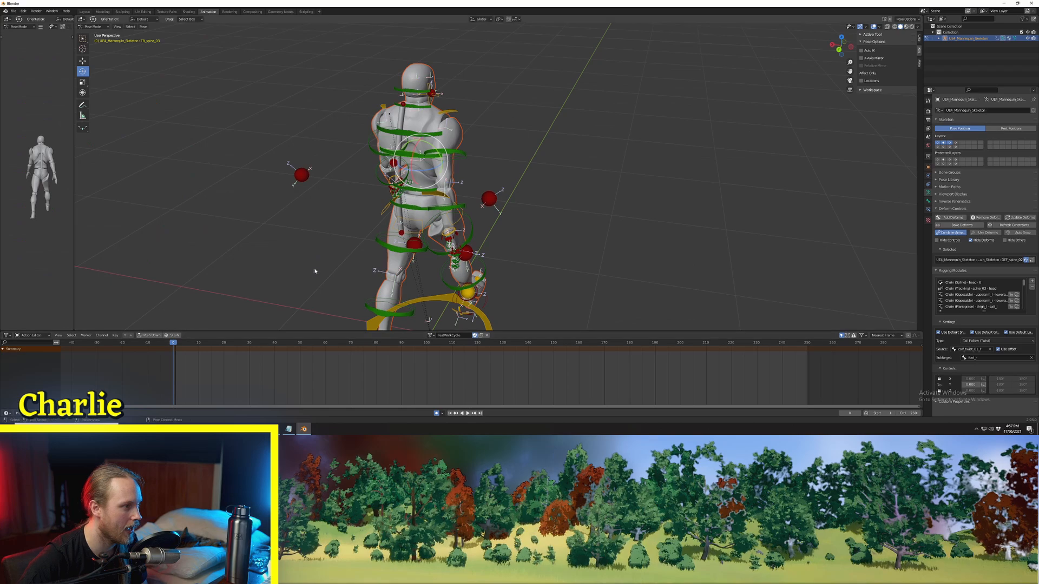
middle_click_drag(314, 271, 458, 224)
scroll(515, 207, "up", 3)
left_click(485, 229)
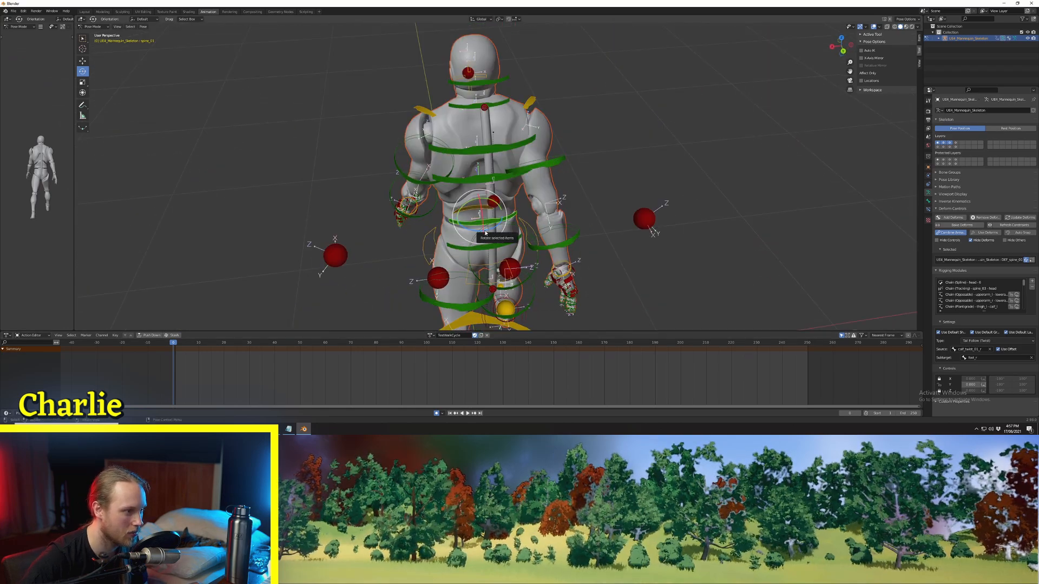
left_click_drag(481, 230, 485, 155)
left_click(471, 181)
left_click(475, 156)
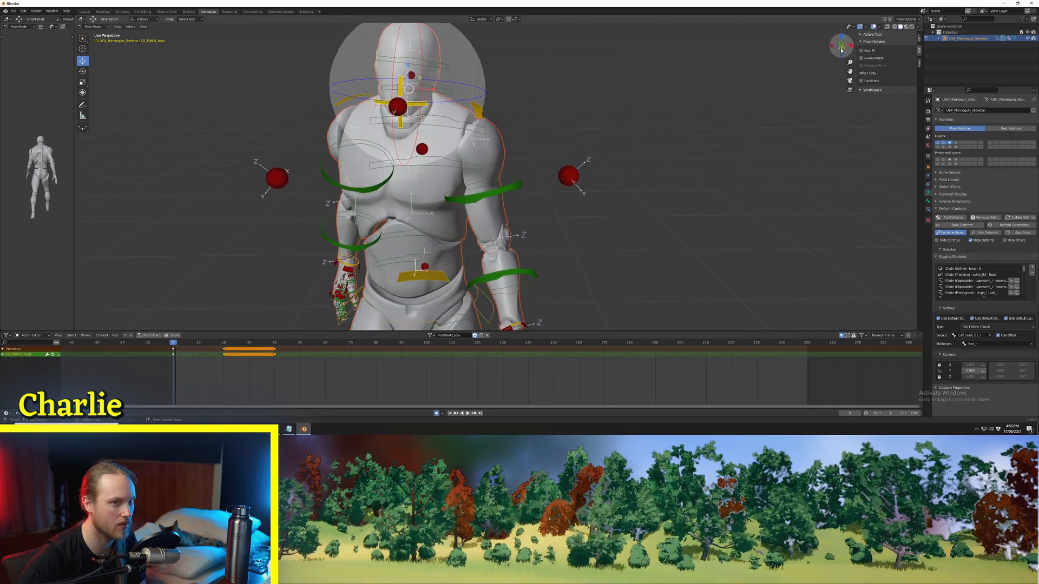
Step: In front view, rotate the head tracking control slightly at frame 0
left_click(841, 49)
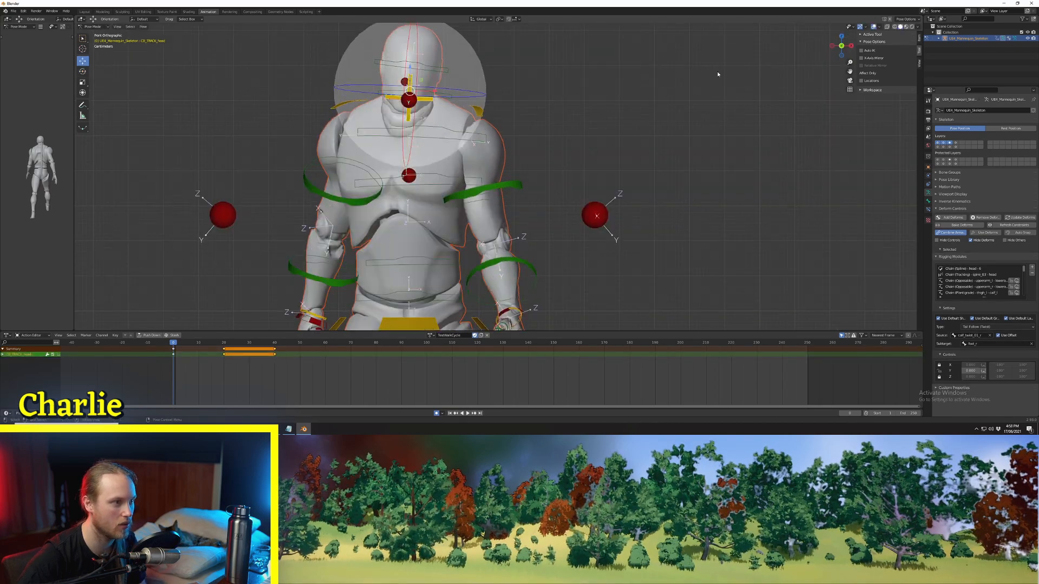
left_click(621, 66)
middle_click_drag(621, 67, 546, 158)
Step: Select all controls and copy the frame 0 pose, pasting it mirrored at frame 20 and in its original orientation at frame 40
key("a")
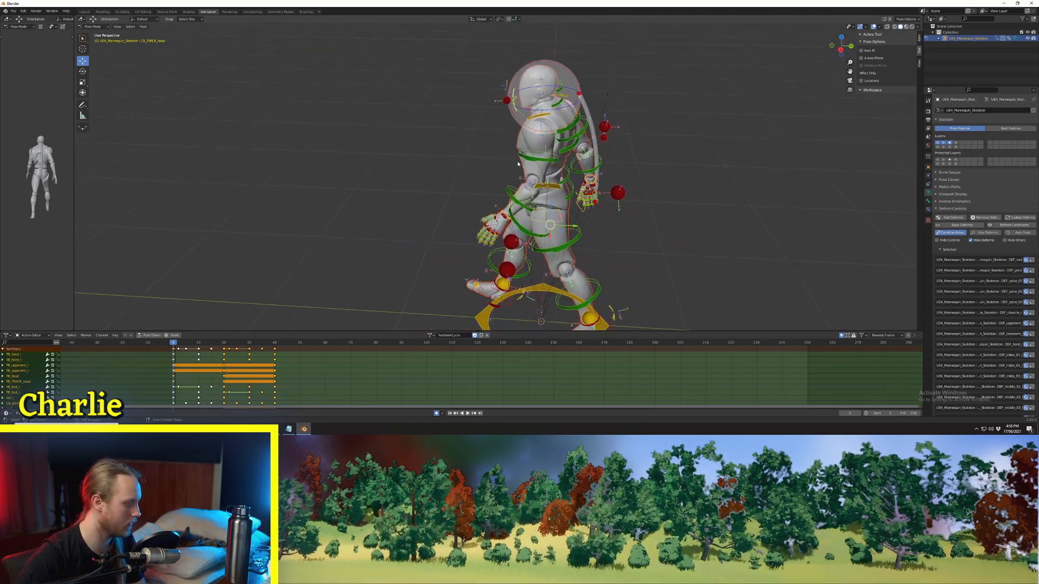
left_click(224, 342)
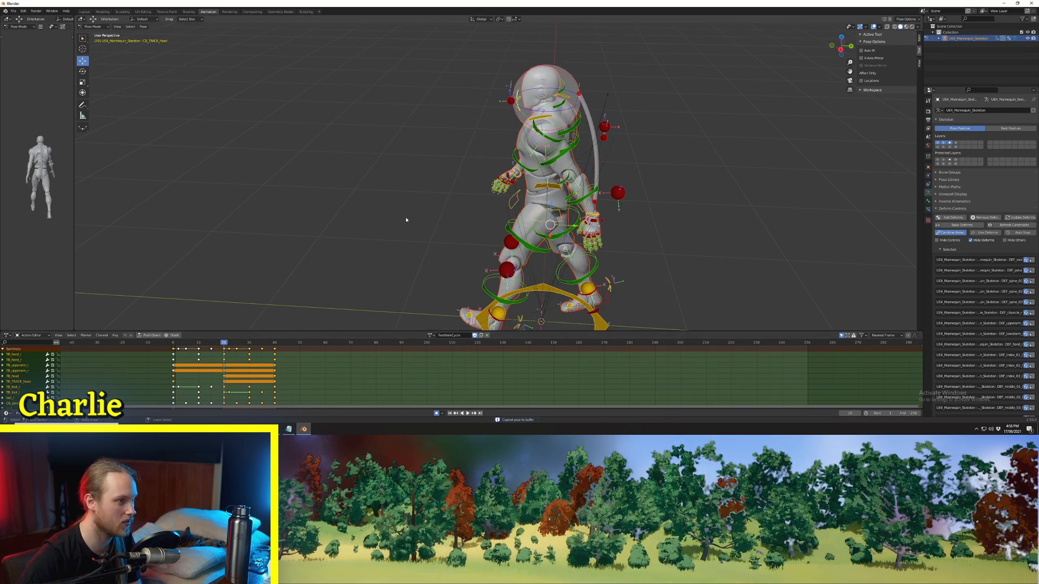
key("ctrl+shift+v")
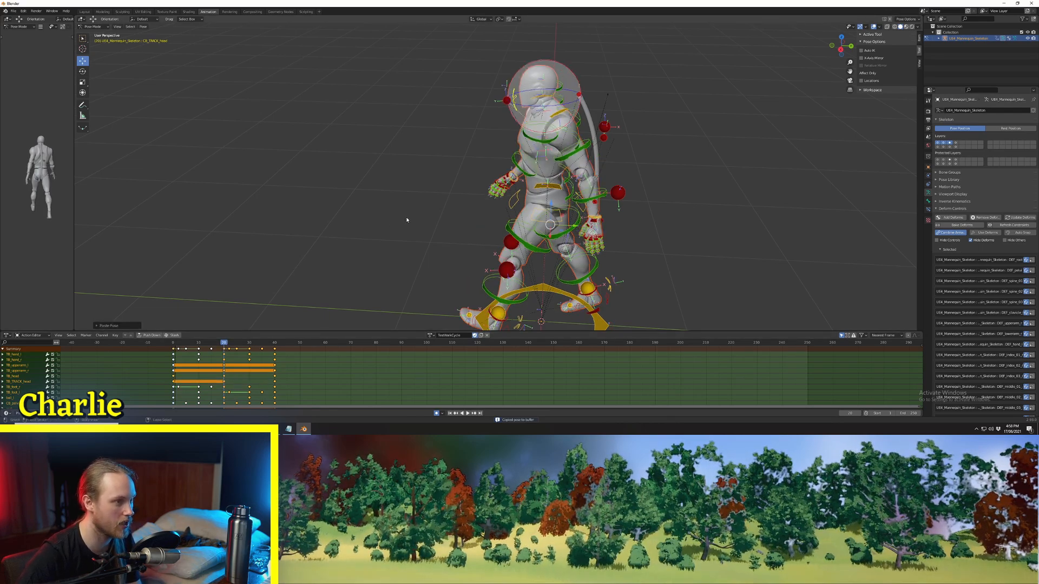
left_click(274, 343)
key("ctrl+shift+v")
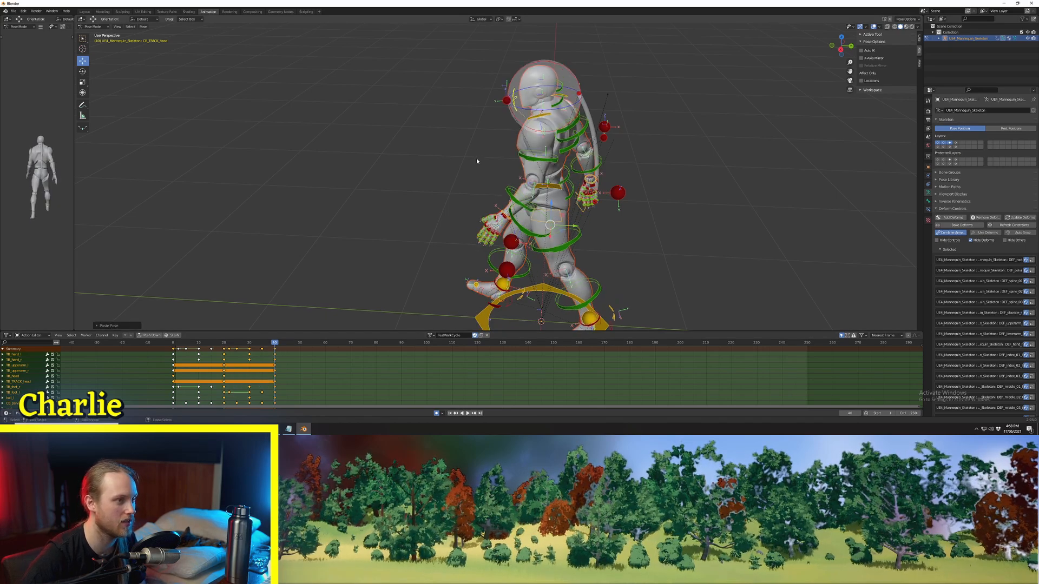
Step: Play the walk while viewing it from behind, and apply Make Cyclic extrapolation to the selected keyframes
key("space")
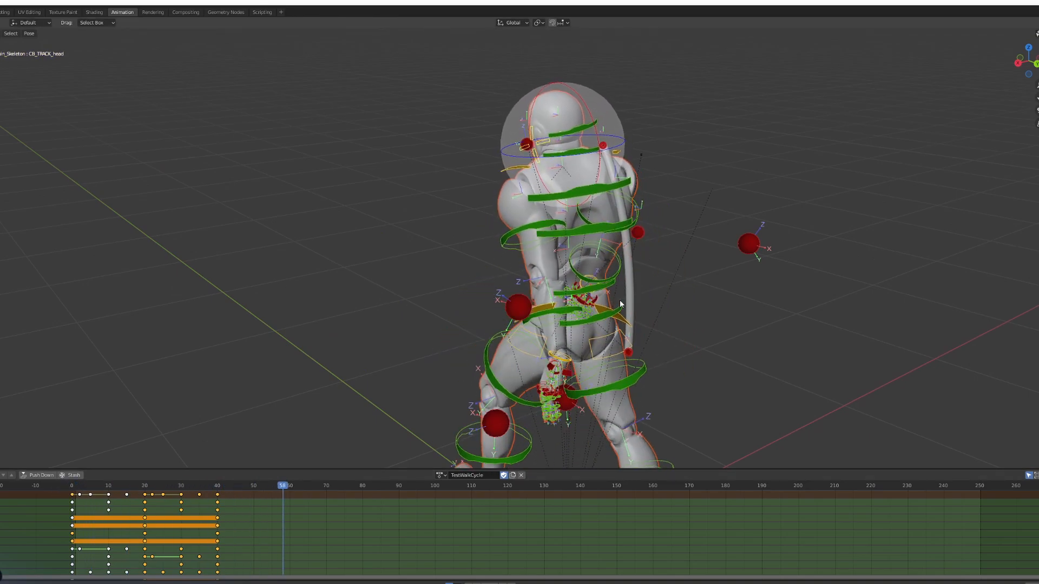
key("space")
middle_click_drag(611, 277, 573, 273)
key("space")
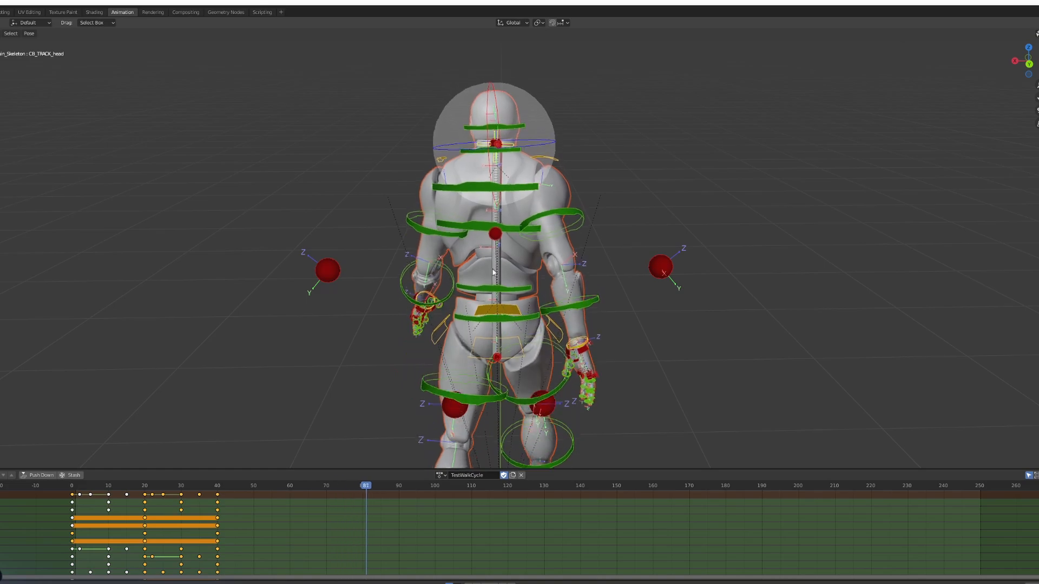
middle_click_drag(511, 270, 454, 291)
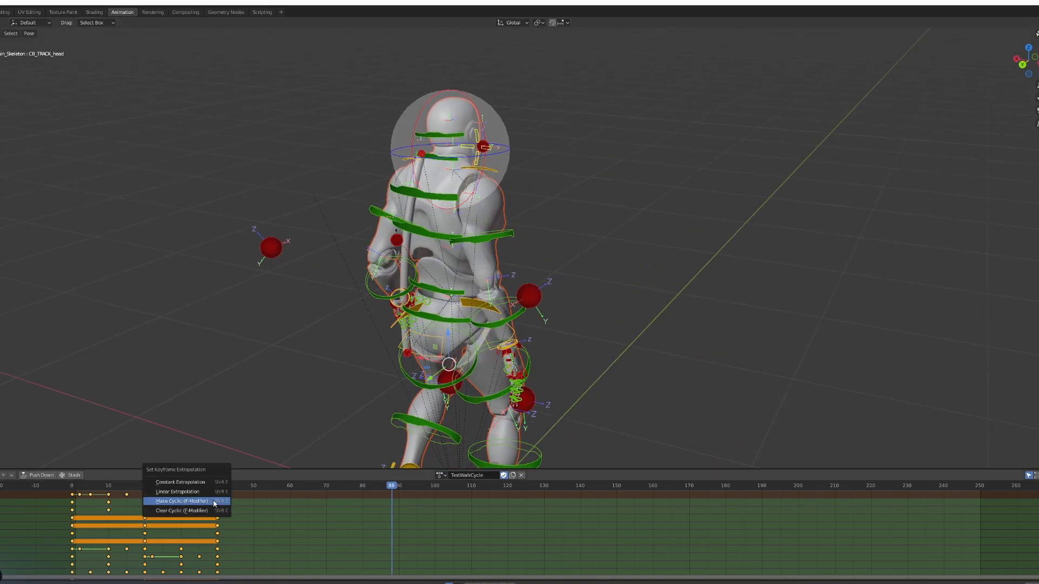
left_click(181, 501)
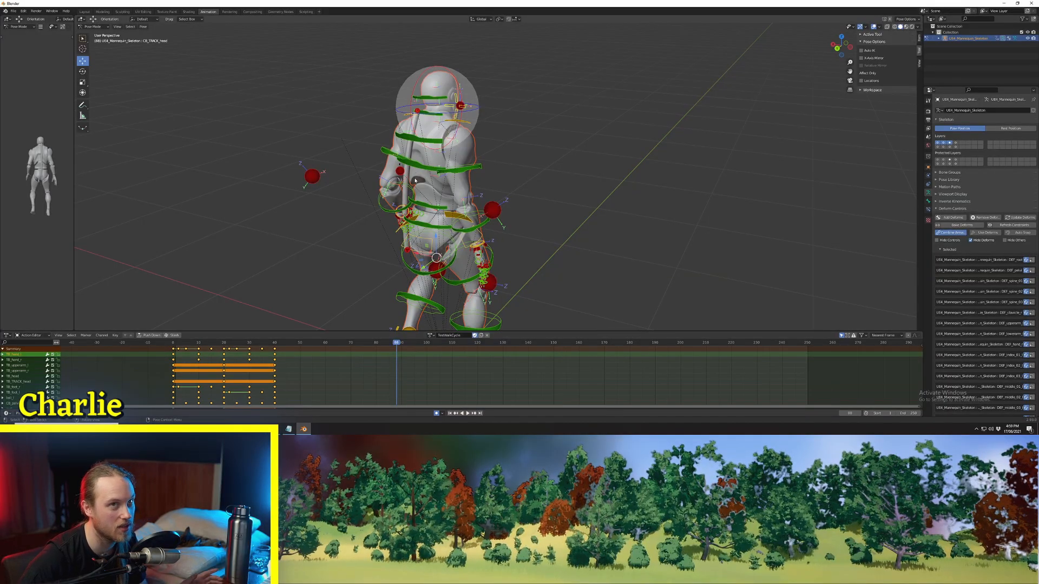
Step: Check the playback from behind and reapply Make Cyclic extrapolation with the keyframes of all channels selected
middle_click_drag(415, 180, 446, 182, "shift")
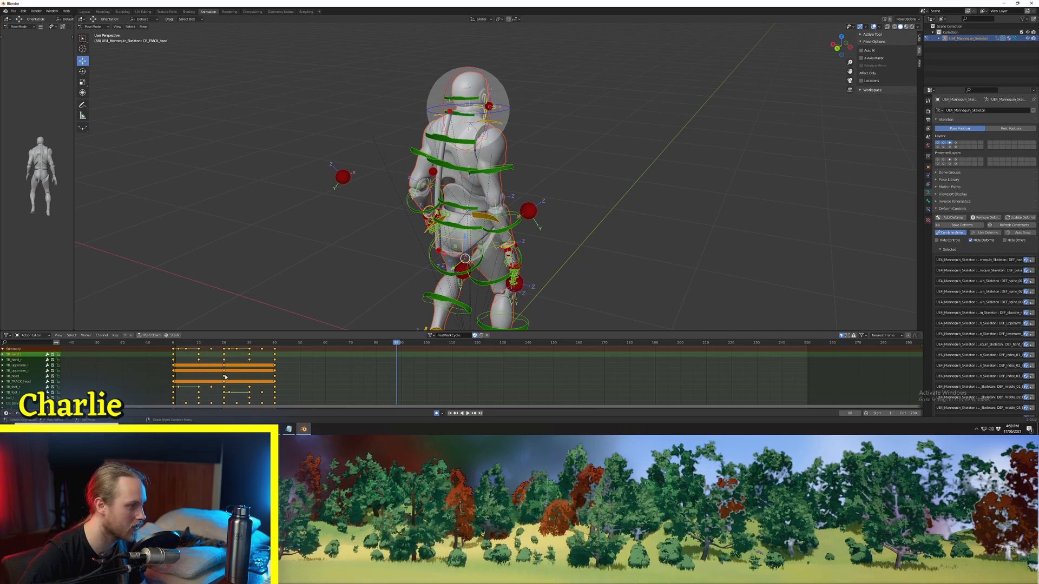
key("space")
middle_click_drag(337, 297, 372, 297)
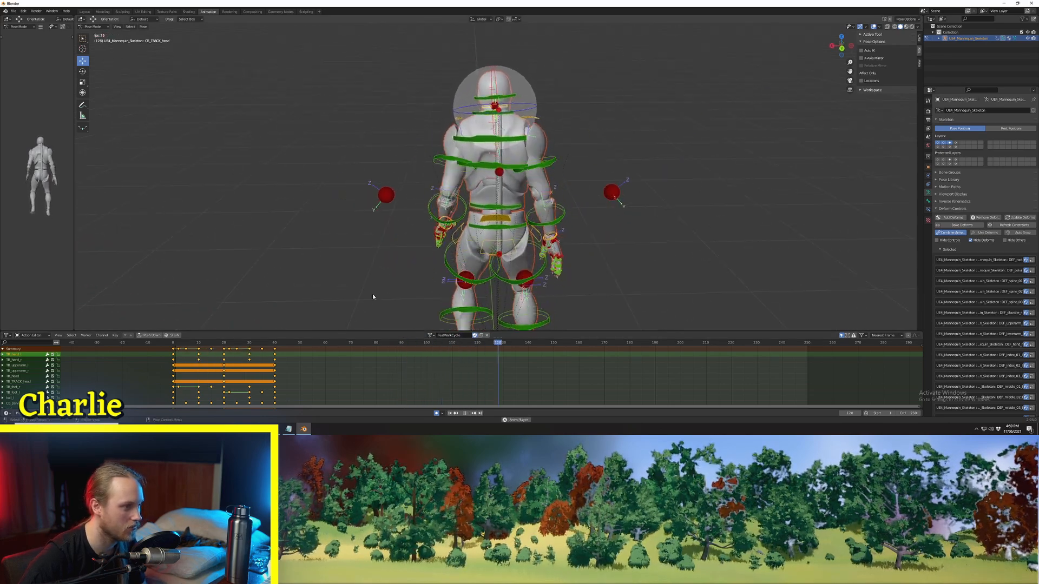
key("space")
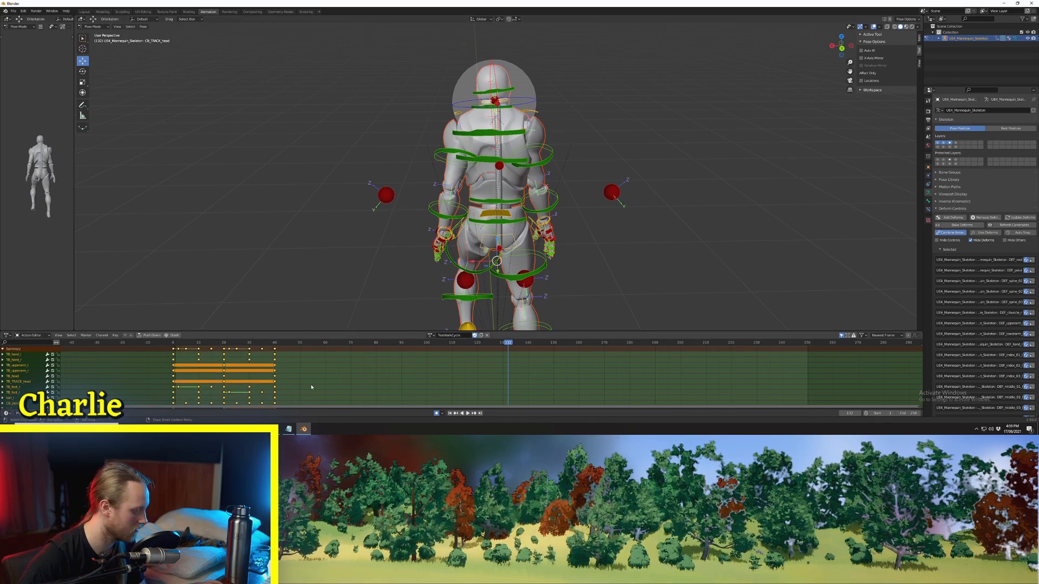
key("shift+e")
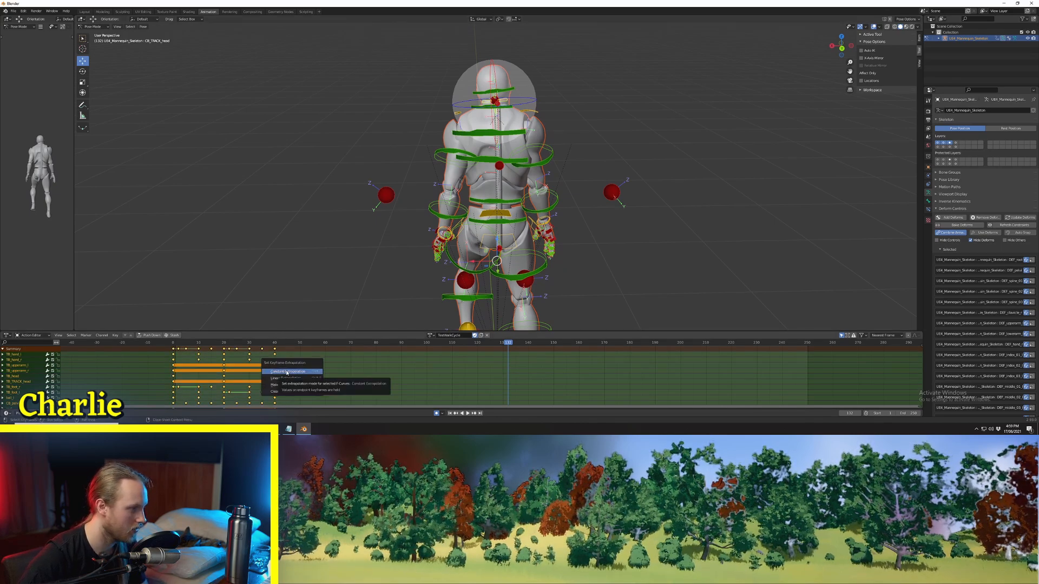
left_click(286, 385)
Step: Play the looping walk and examine the torso and head motion from behind and from the side
key("space")
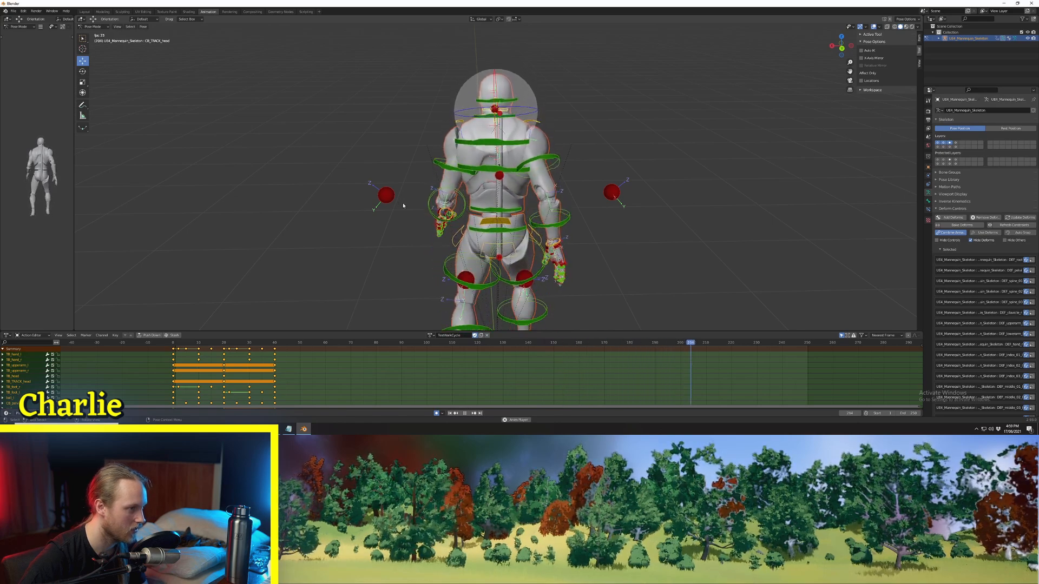
middle_click_drag(403, 201, 464, 206)
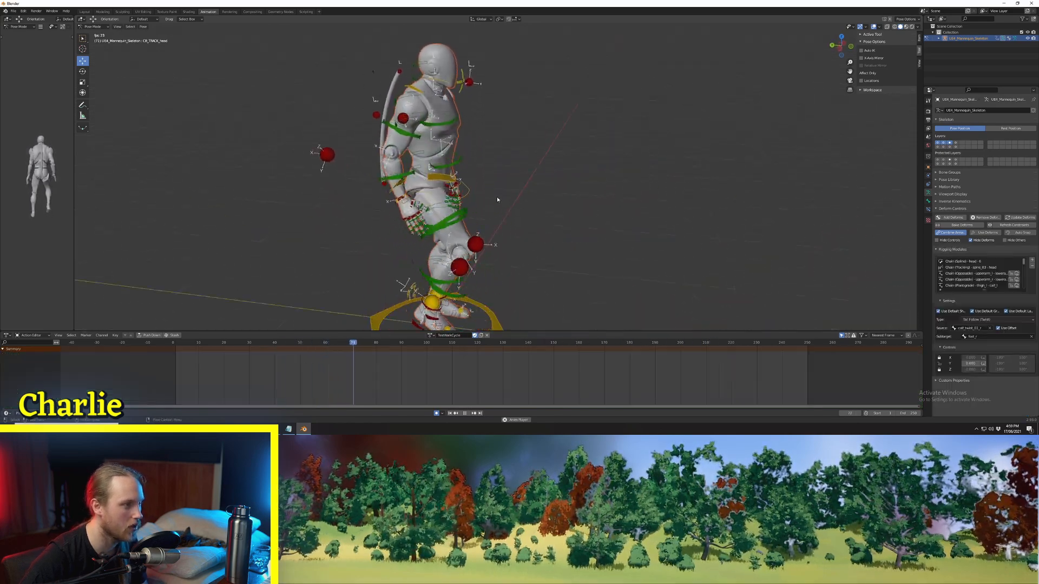
middle_click_drag(433, 158, 503, 162)
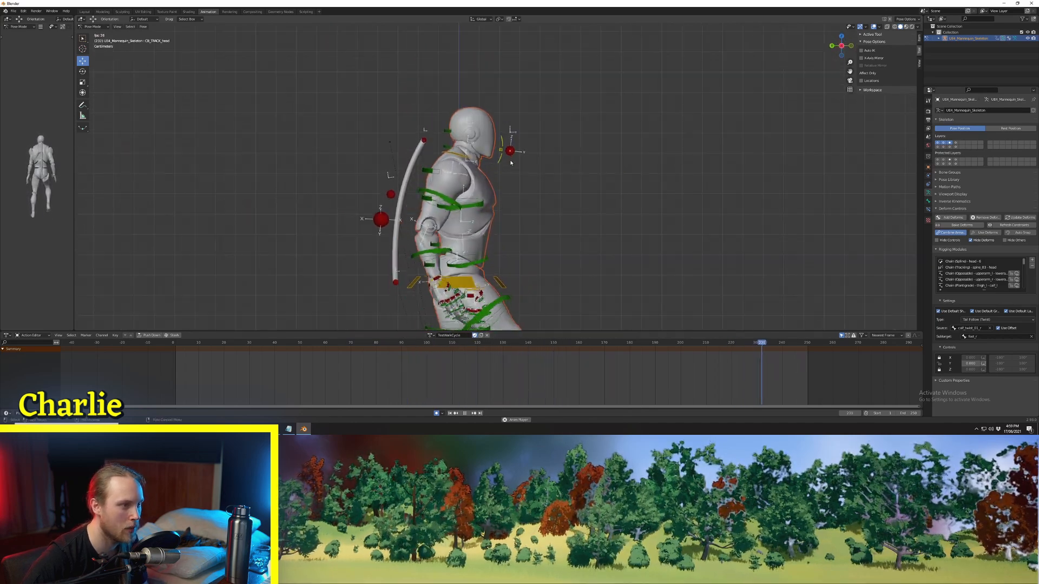
Step: Select the head tracking control in left view and key it at frames 5 and 10, lowering it slightly at frame 10
left_click(508, 158)
key("Escape")
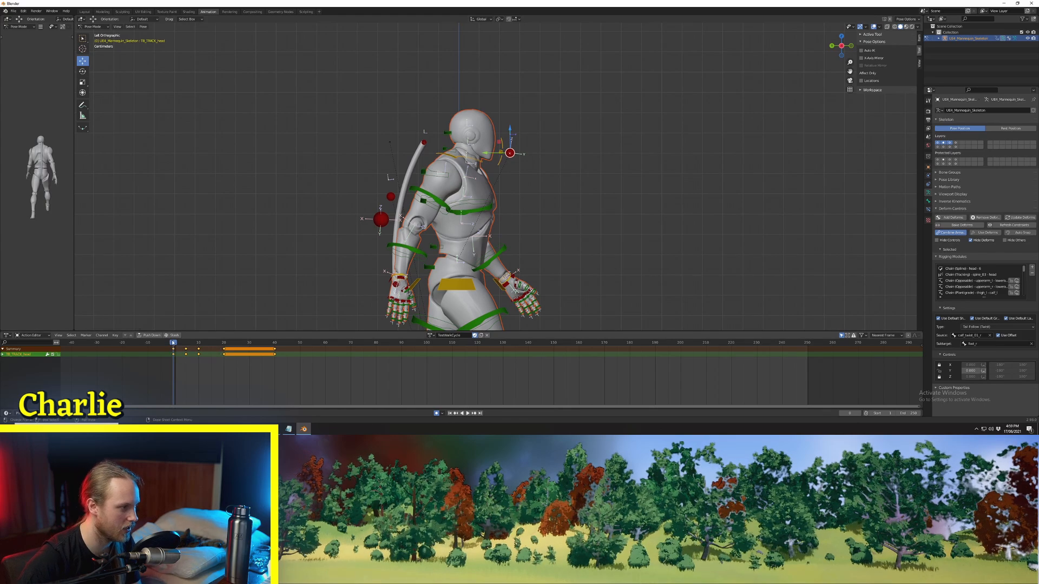
left_click_drag(178, 343, 183, 343)
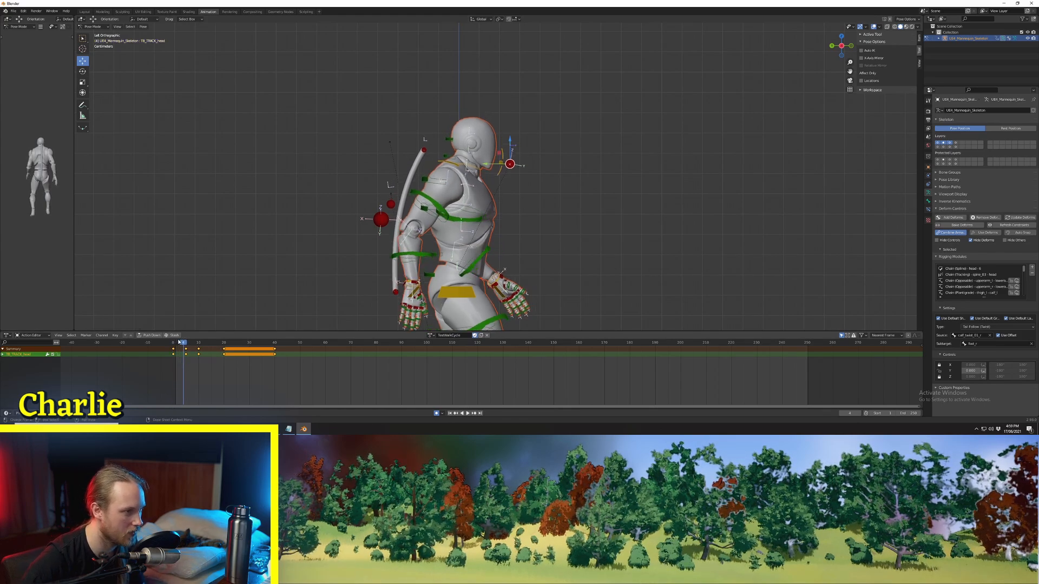
key("Right")
key("Right")
key("Right")
key("Right")
key("Right")
key("Right")
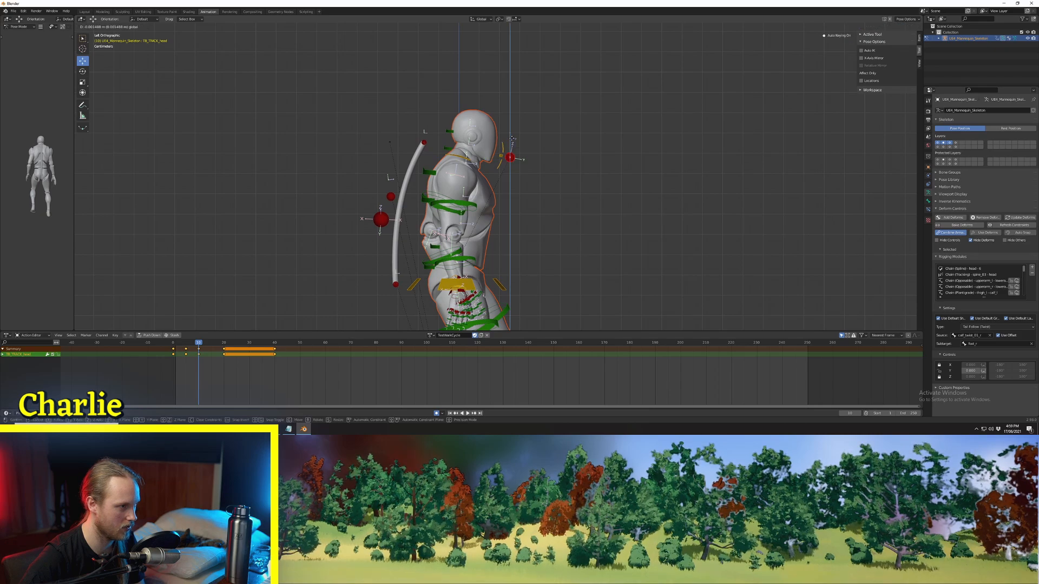
left_click(517, 144)
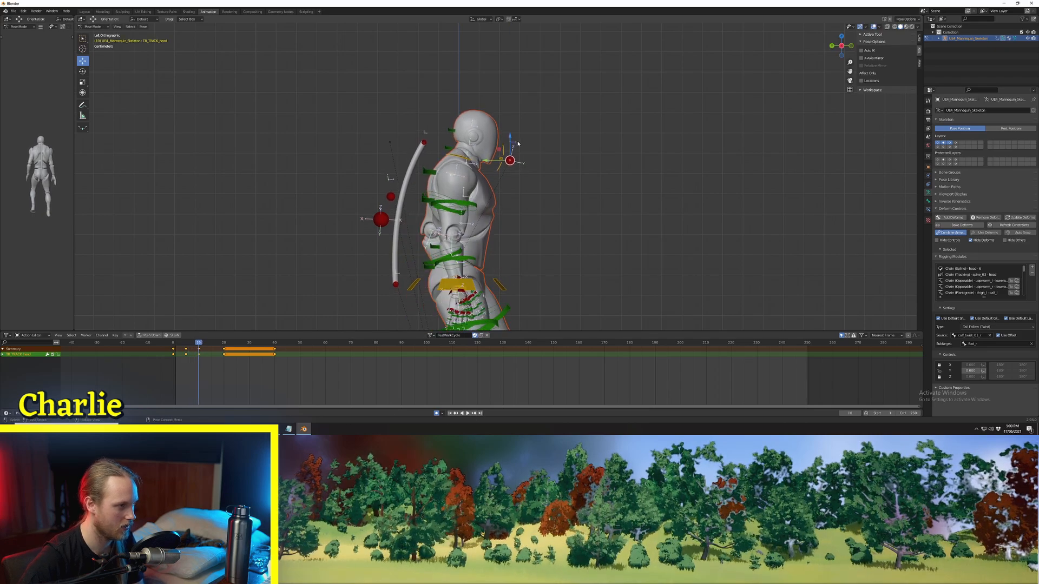
Step: Step through the frames after frame 10 and play from frame 0 to examine the head's up-and-down motion
key("Right")
key("Right")
key("Right")
key("Right")
key("Right")
key("Right")
key("Right")
key("Right")
key("Right")
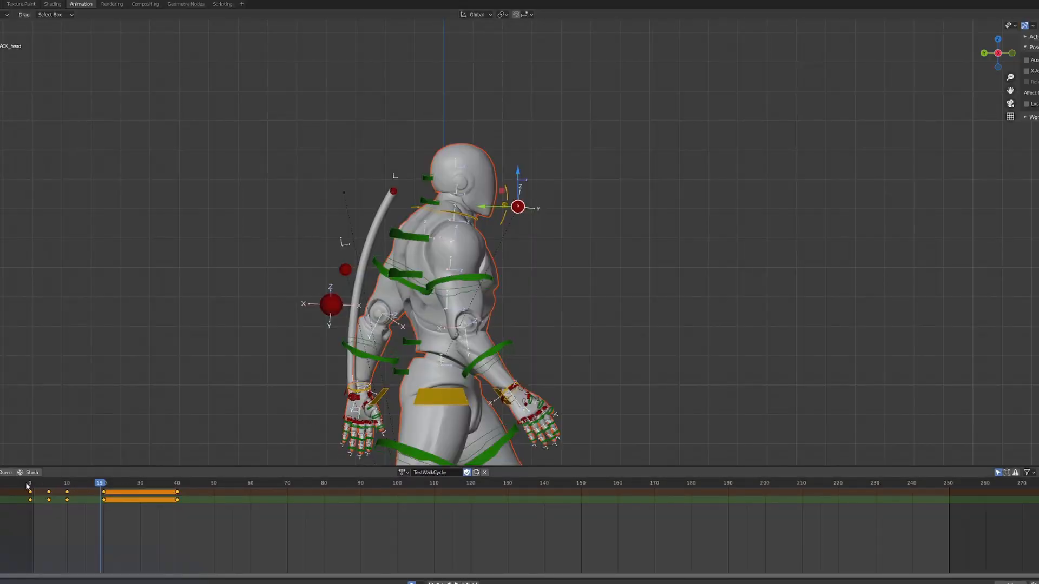
left_click(30, 486)
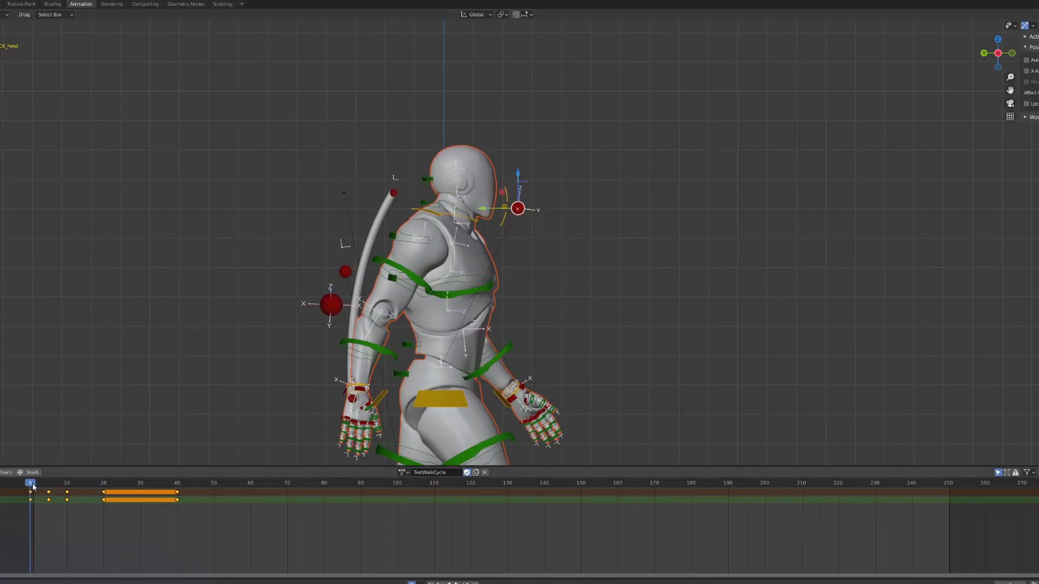
key("space")
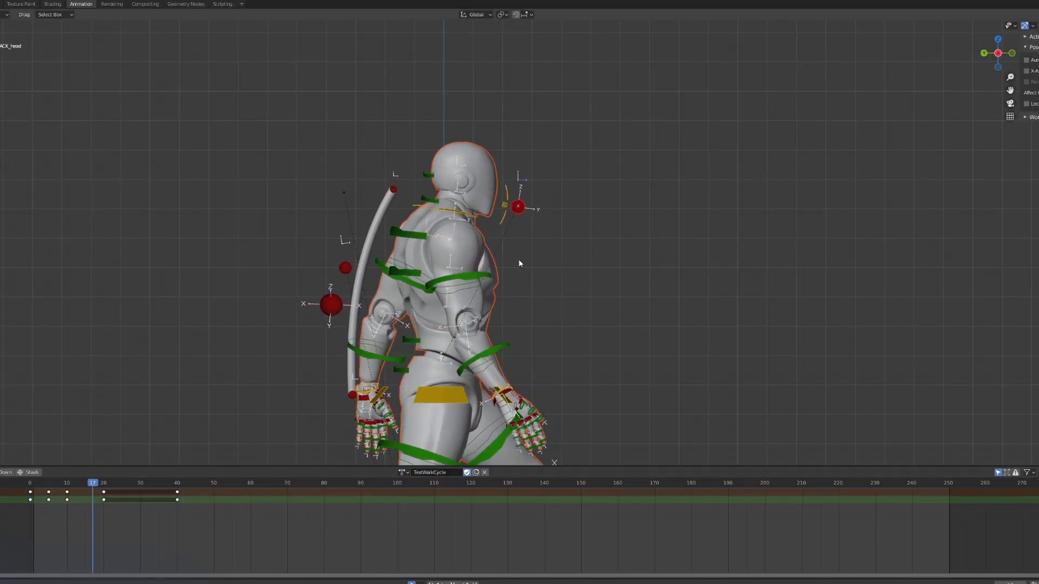
Step: Copy the head tracking keyframes at frames 0, 5 and 10 and paste them starting at frame 20
key("space")
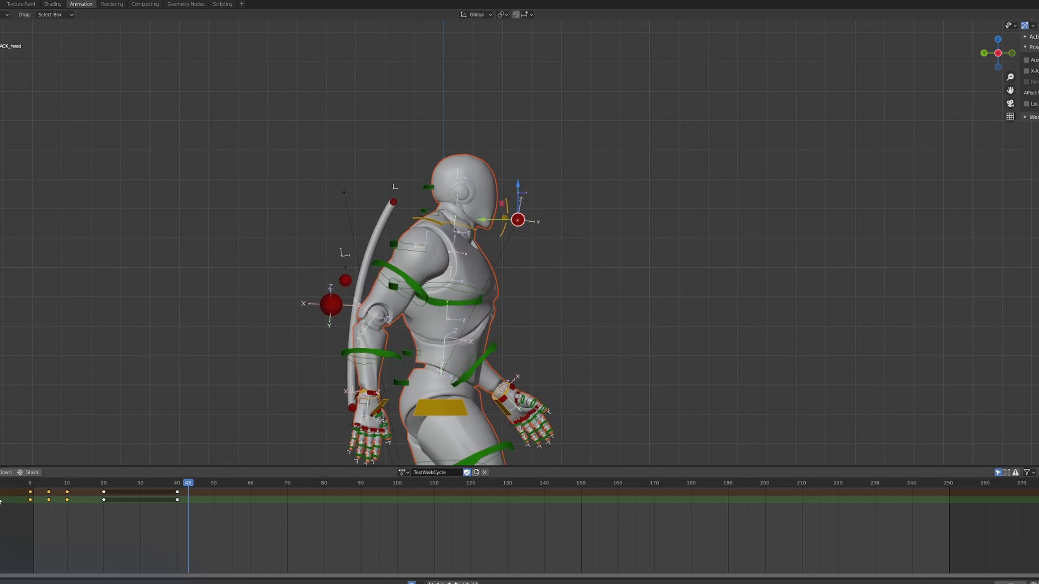
left_click(104, 485)
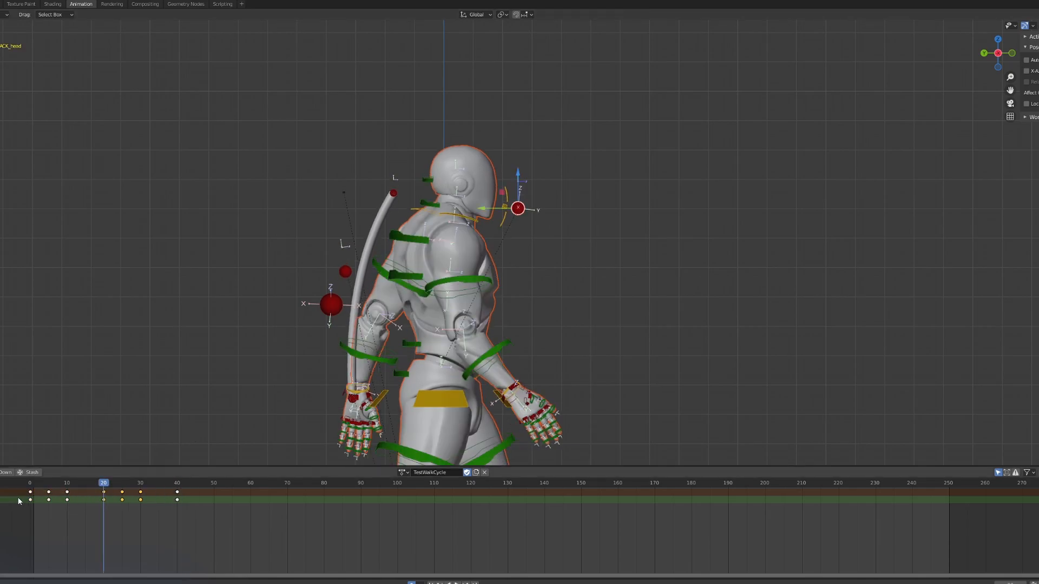
key("shift+Left")
Step: Play the walk and examine the head and whole-body motion from both sides
key("space")
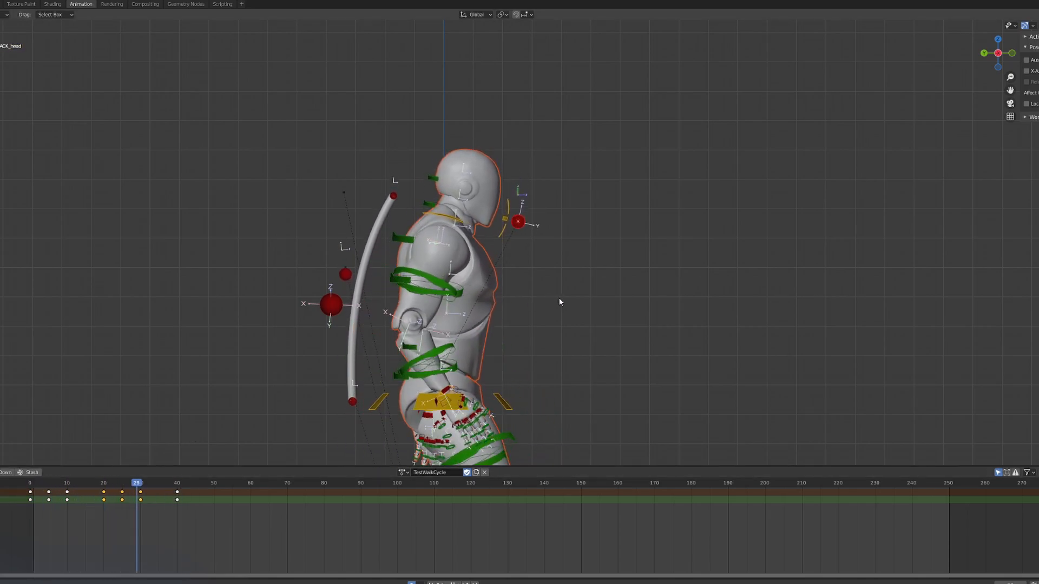
middle_click_drag(621, 315, 440, 309)
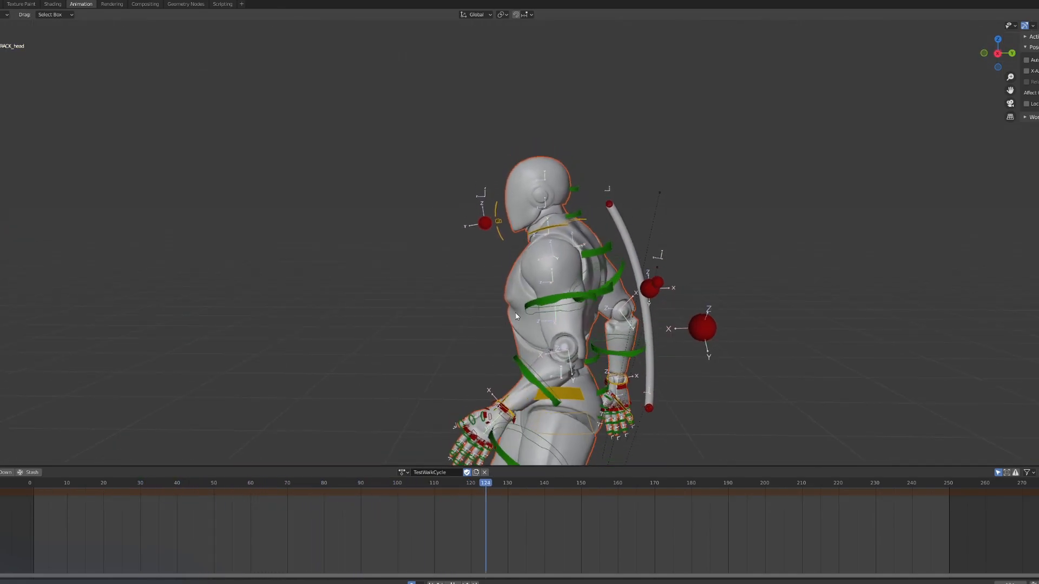
middle_click_drag(513, 314, 480, 178, "shift")
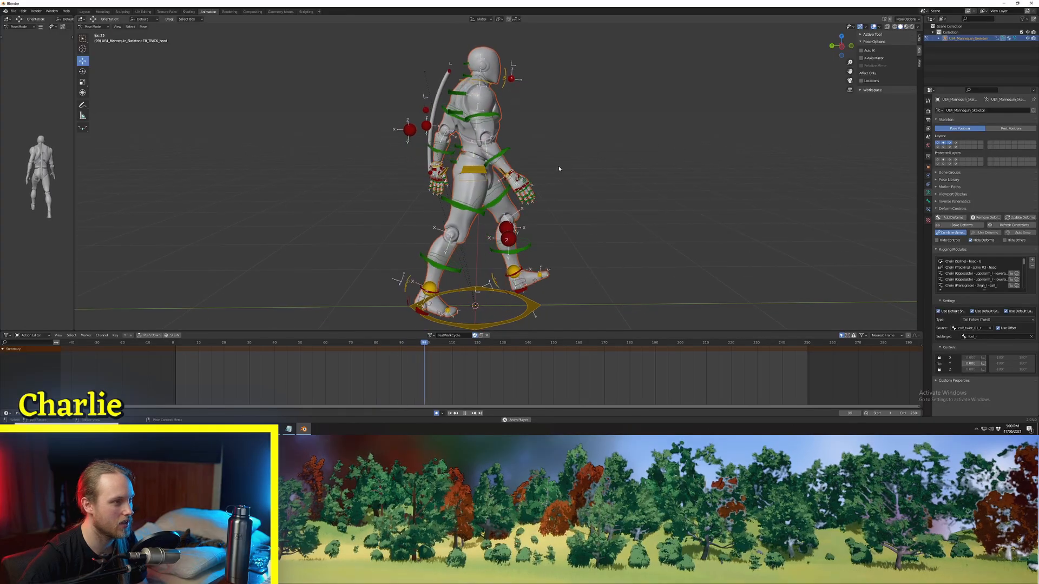
scroll(545, 178, "up", 1)
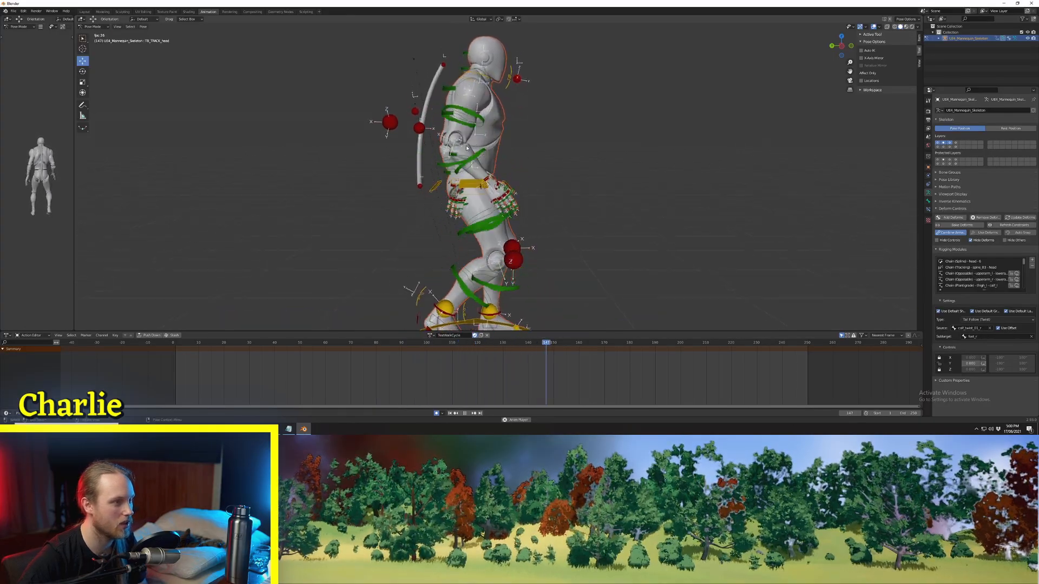
key("space")
Step: Select the trailing hand's control at frame 0 and show the character from the left in perspective
left_click(843, 48)
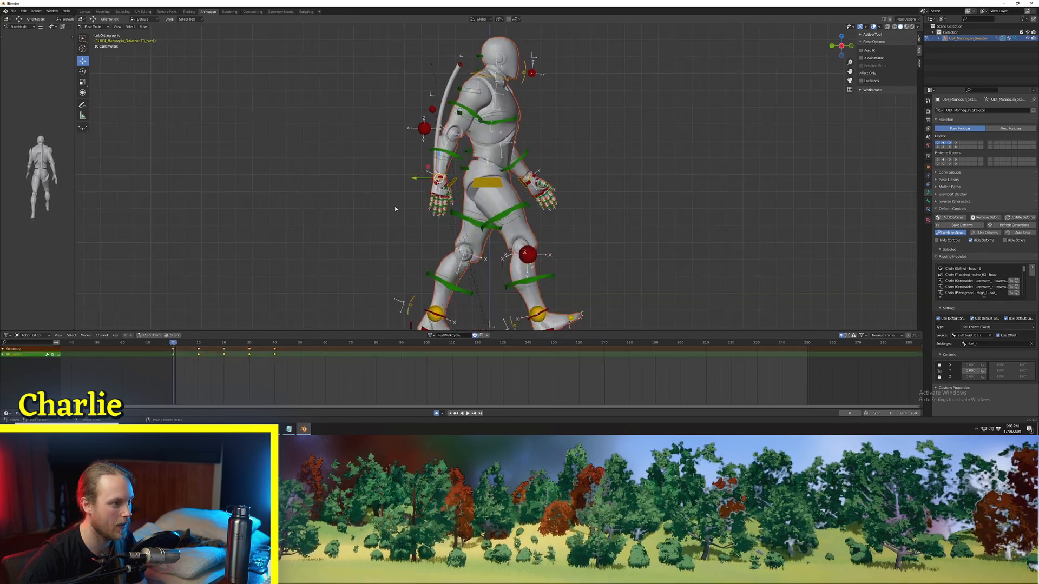
key("KP_5")
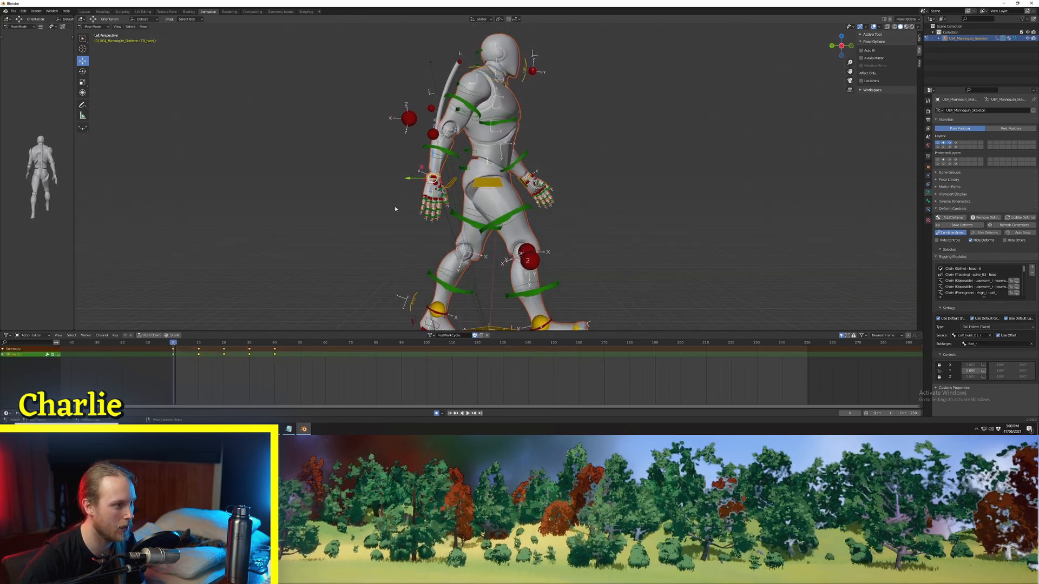
key("Right")
key("Right")
key("Left")
key("Left")
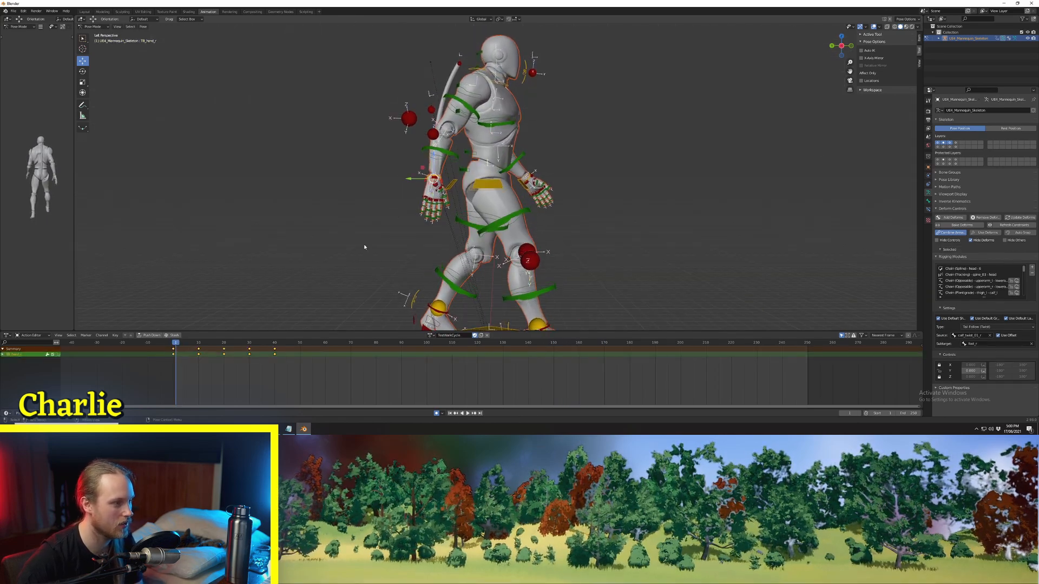
scroll(386, 227, "up", 3)
Step: At frame 5, move the trailing hand's control backward and rotate it slightly, then play the arm swing
key("Right")
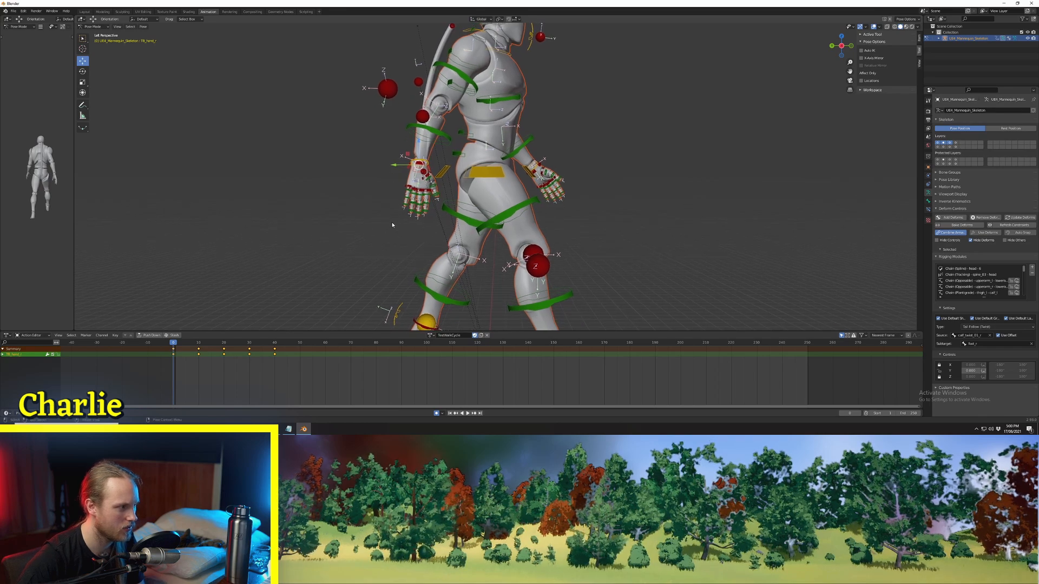
key("Right")
key("Right")
key("Right")
key("Right")
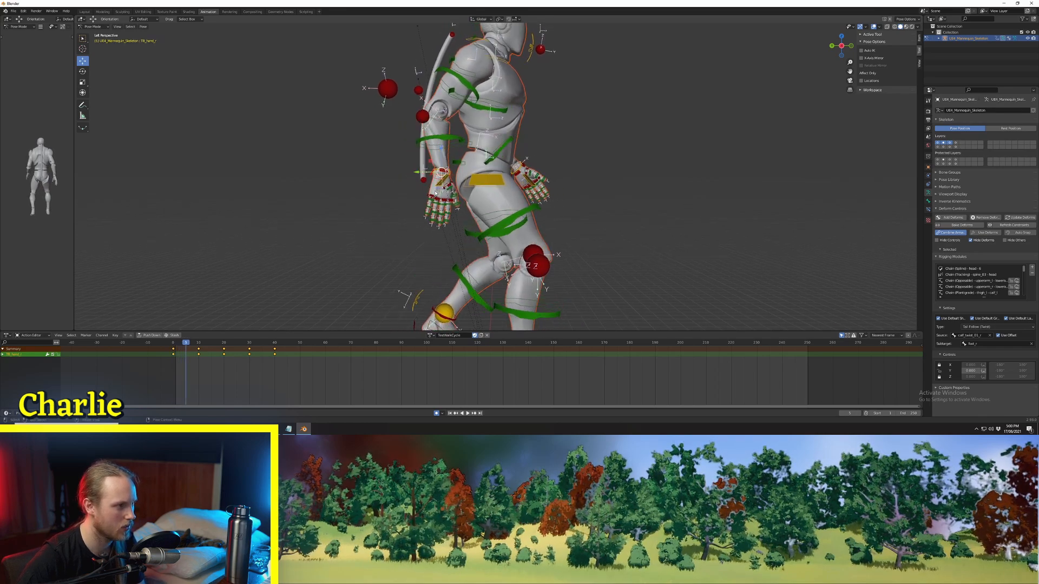
left_click_drag(429, 165, 427, 171)
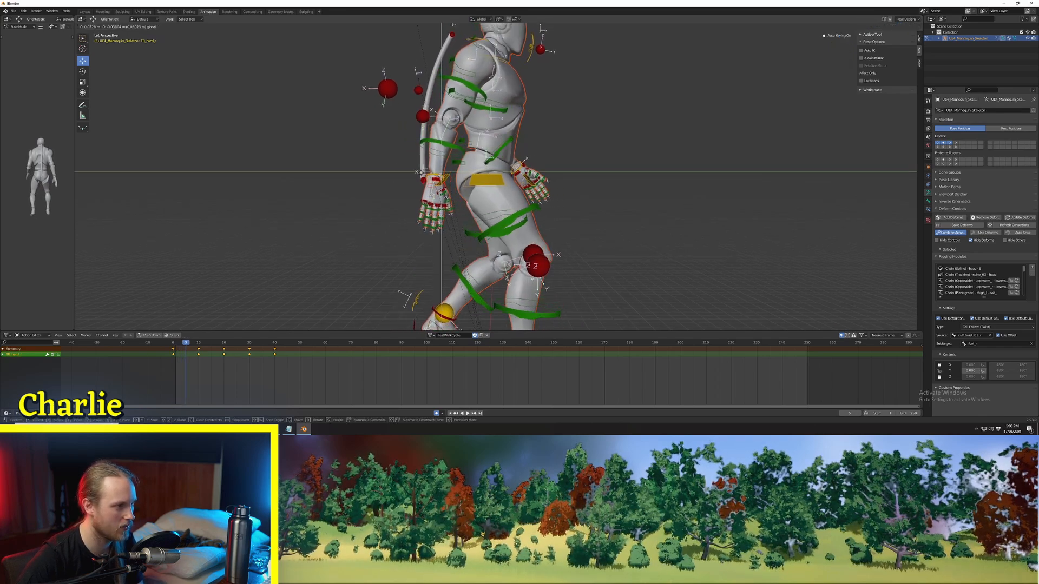
left_click(415, 171)
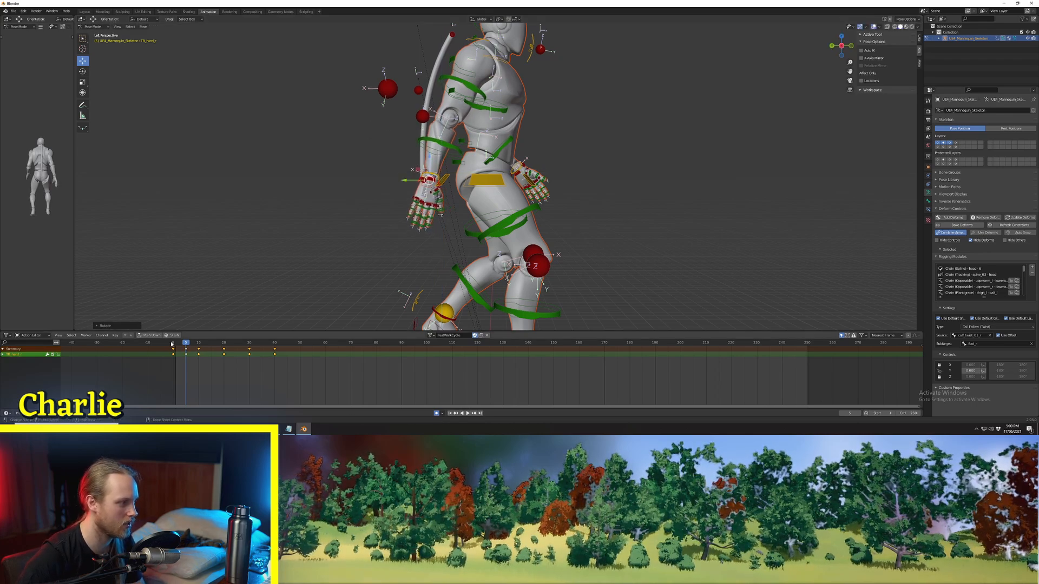
key("space")
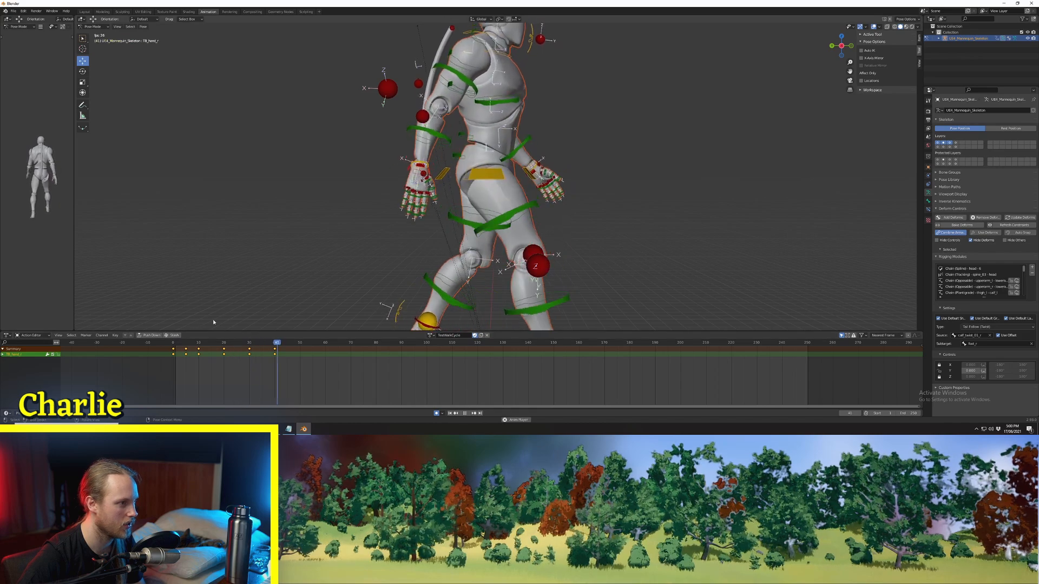
Step: Play and step through the walk from frame 0, examining the trailing hand's arm swing from the side
key("space")
left_click(173, 343)
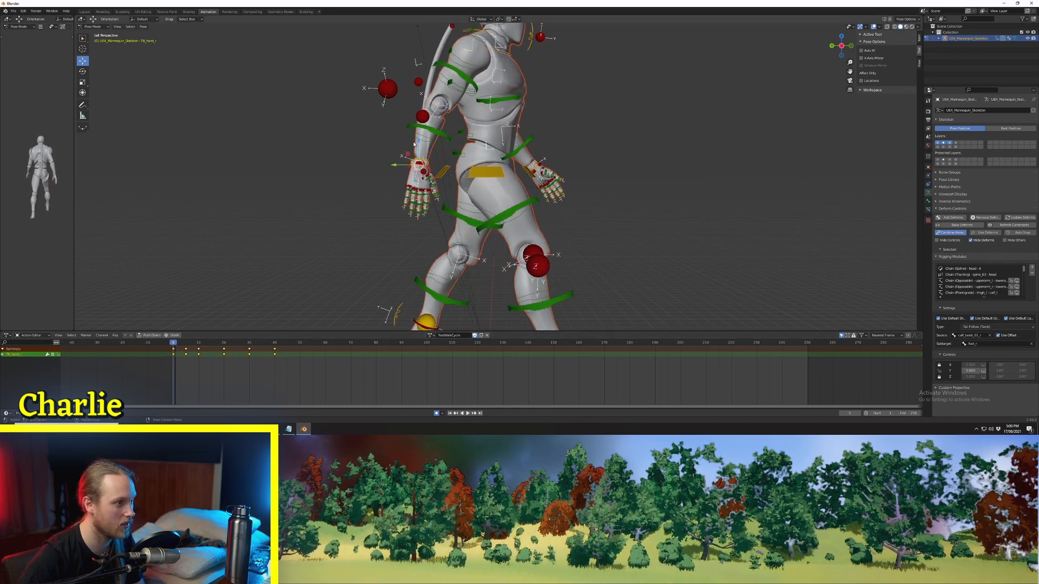
key("space")
key("space")
left_click(173, 343)
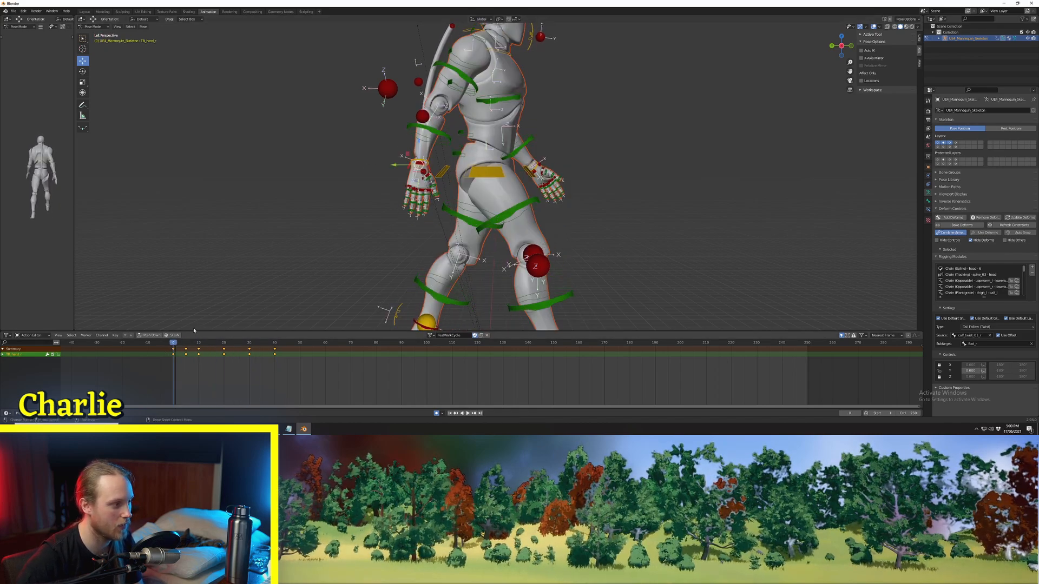
key("space")
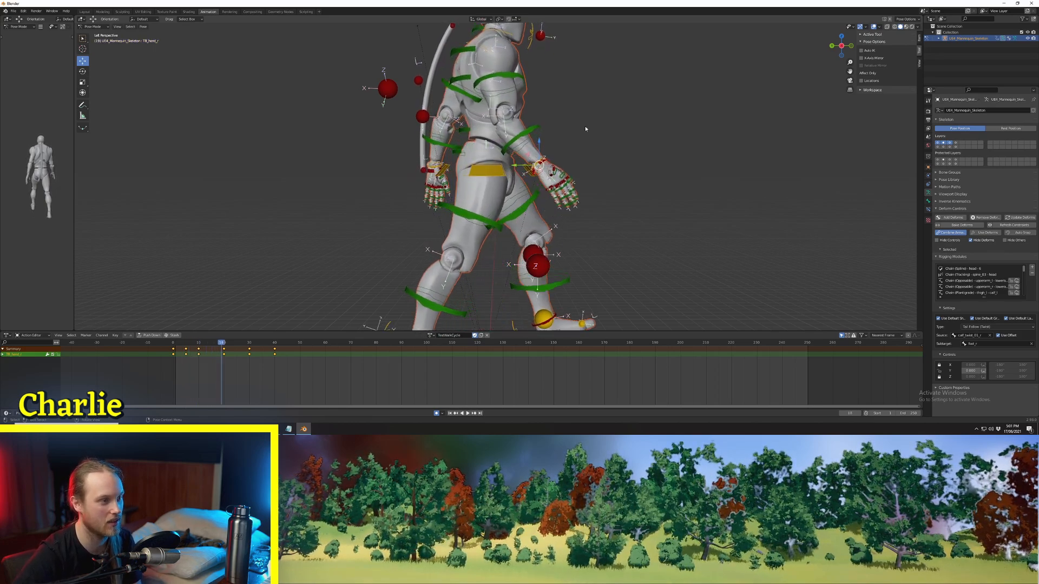
key("Right")
key("Right")
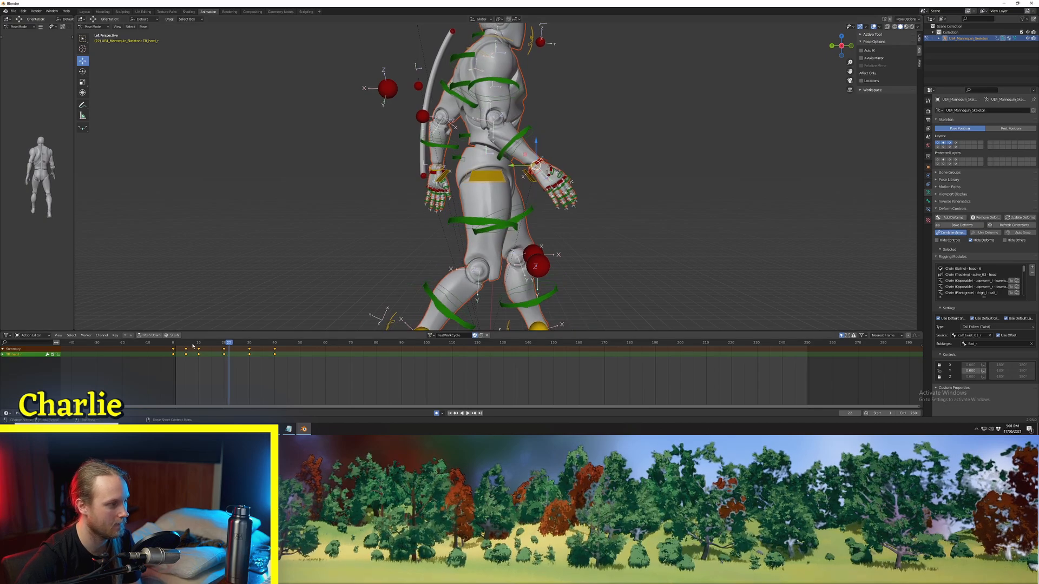
left_click(174, 343)
key("Right")
key("Right")
key("Right")
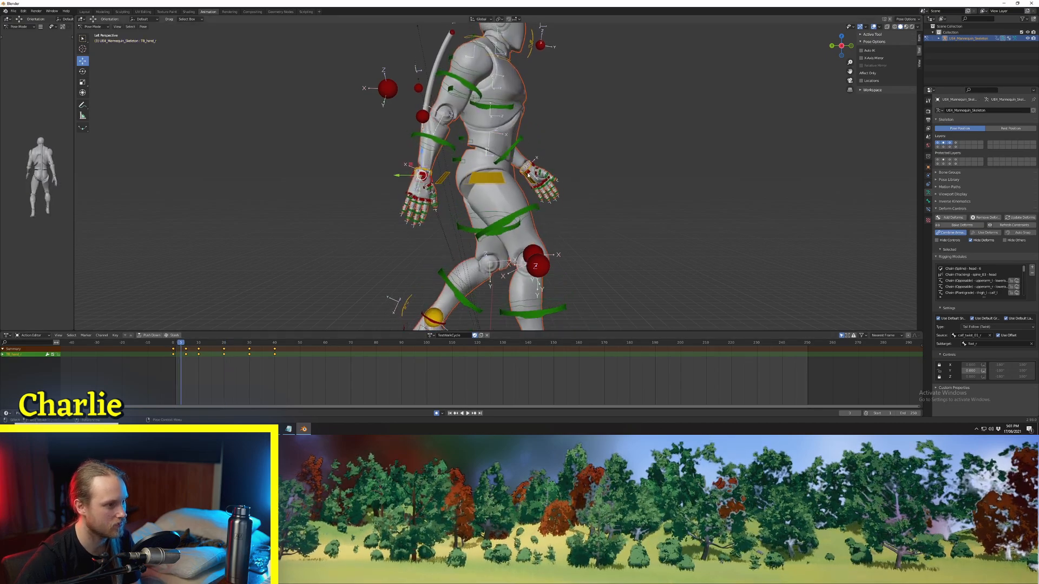
Step: From the opposite side, rotate the left hand's control slightly at frame 5 and step through the neighbouring frames
middle_click_drag(593, 190, 484, 172)
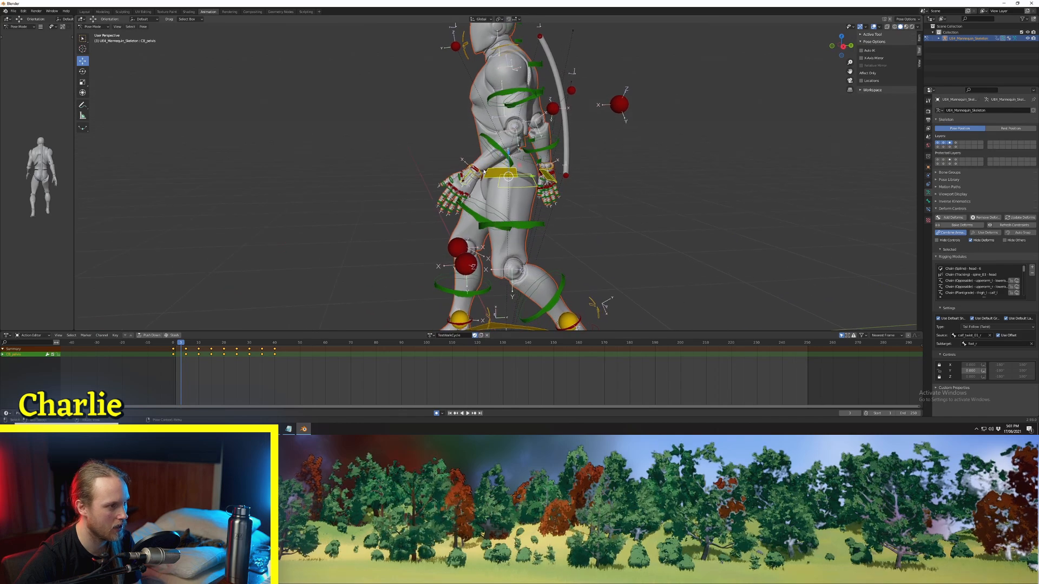
key("Left")
key("Left")
key("Left")
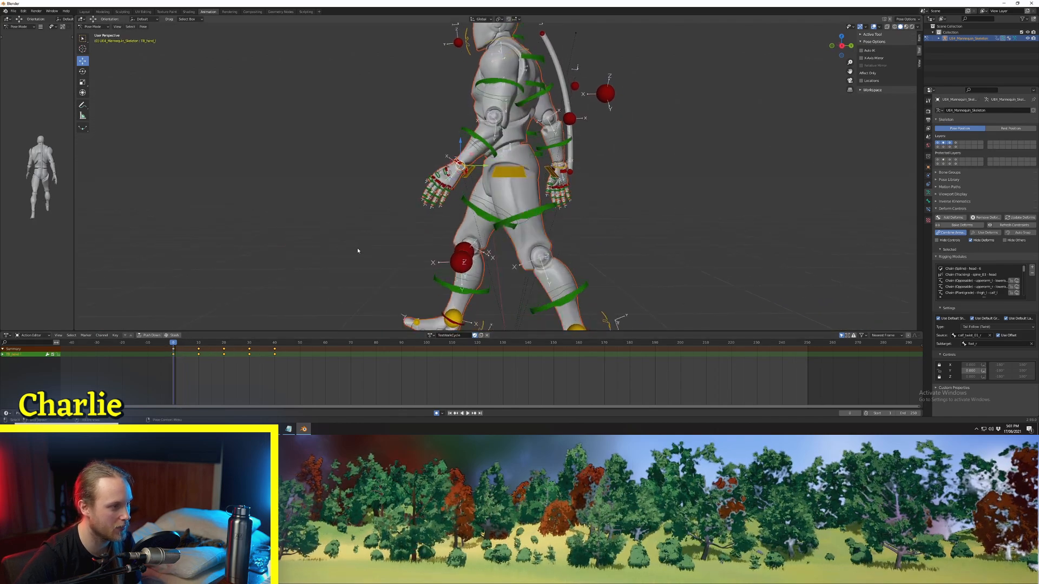
key("Right")
key("Right")
key("Right")
key("Right")
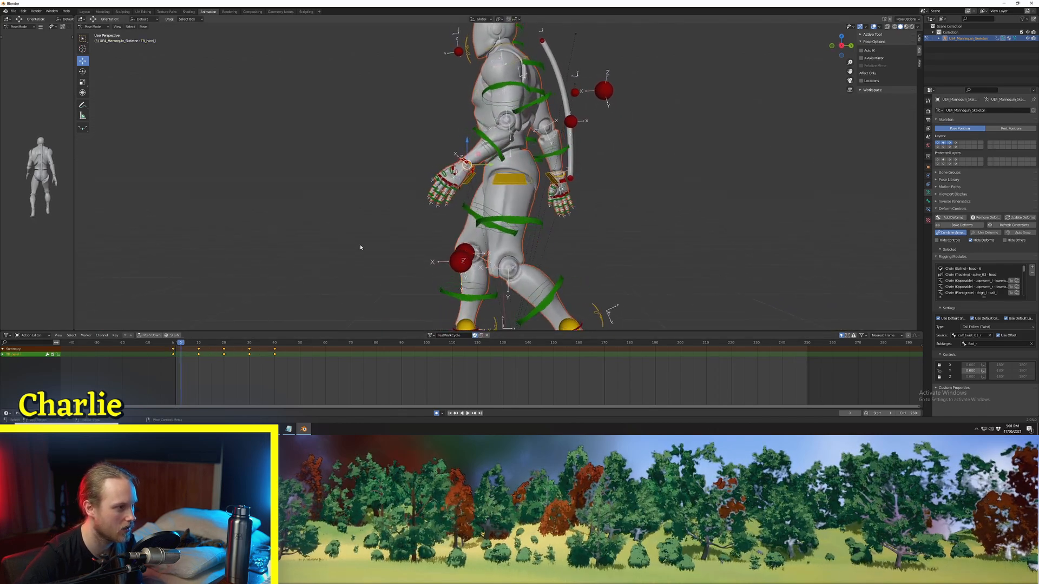
key("Right")
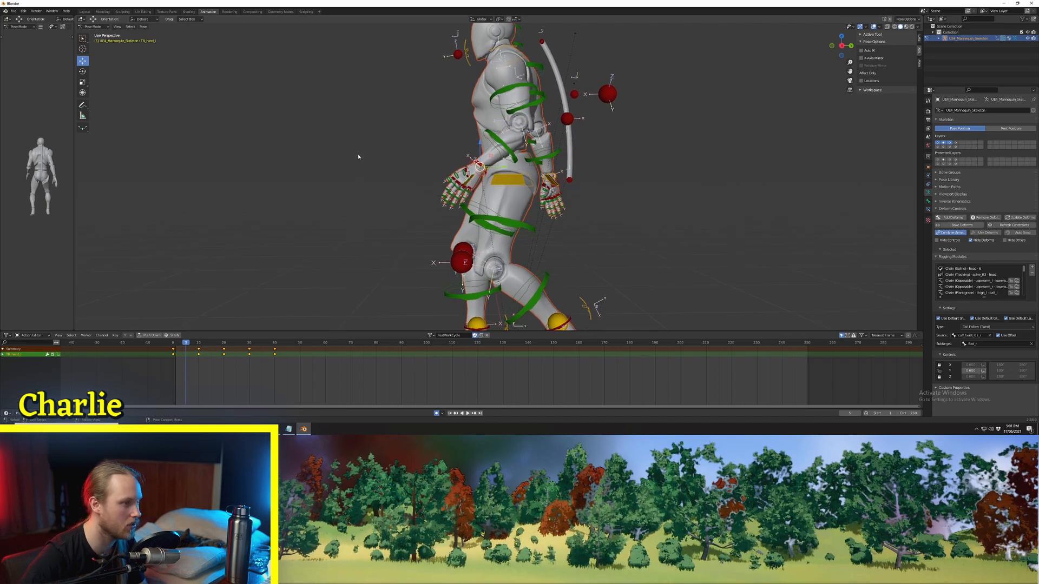
left_click(401, 125)
key("Left")
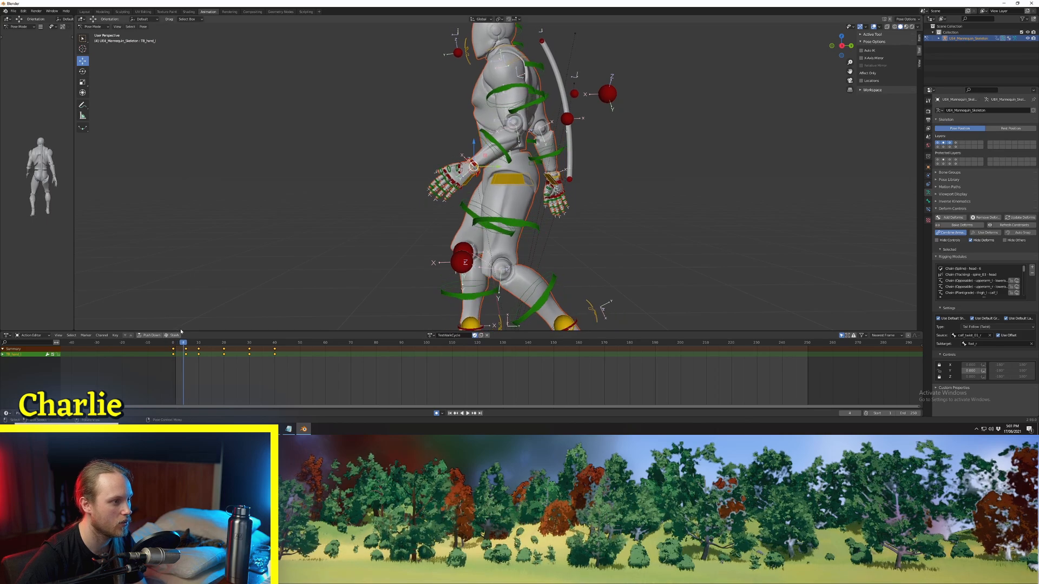
key("Right")
key("Right")
key("Right")
key("Right")
key("Right")
key("Right")
key("Right")
key("Right")
key("Right")
key("Right")
key("Right")
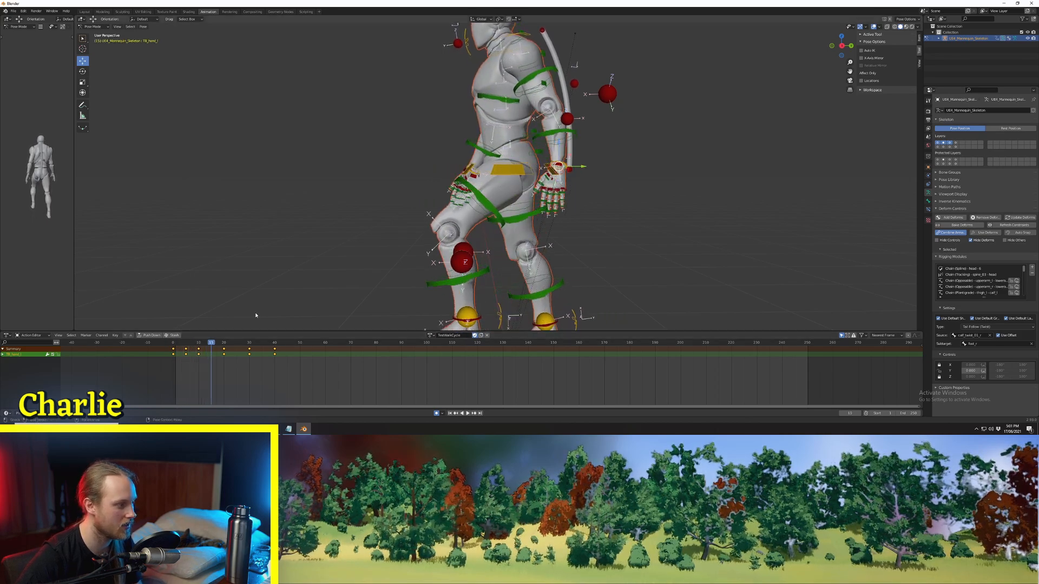
Step: Show the keys of all controls, play the whole walk cycle and examine the legs and feet from the front
key("a")
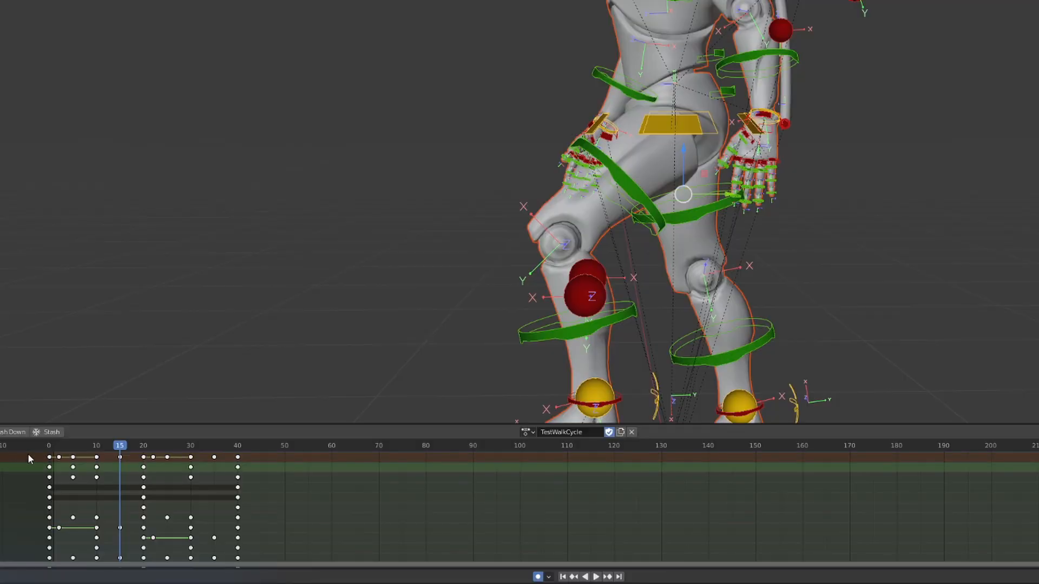
key("space")
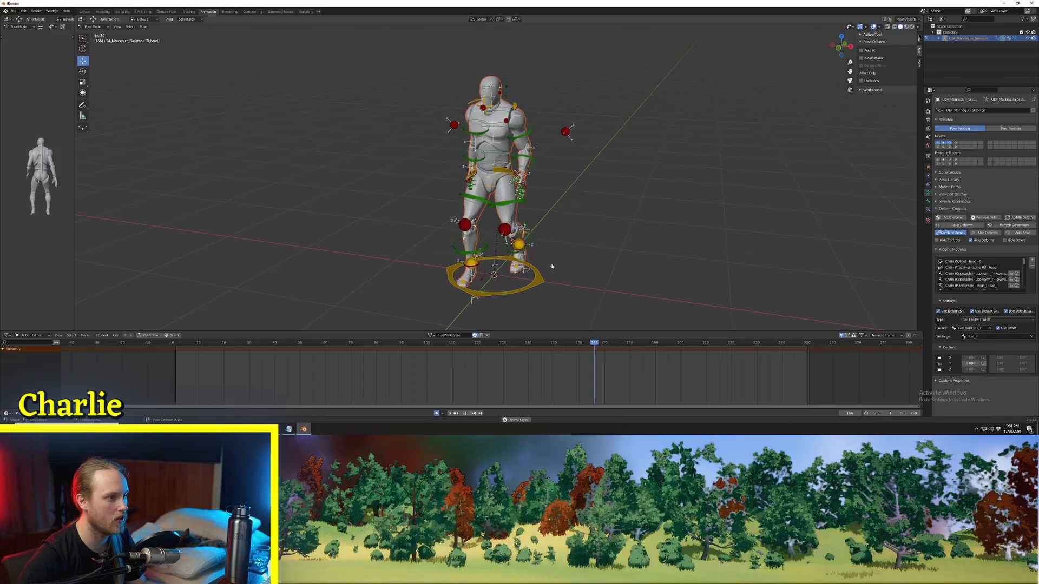
middle_click_drag(550, 263, 572, 250)
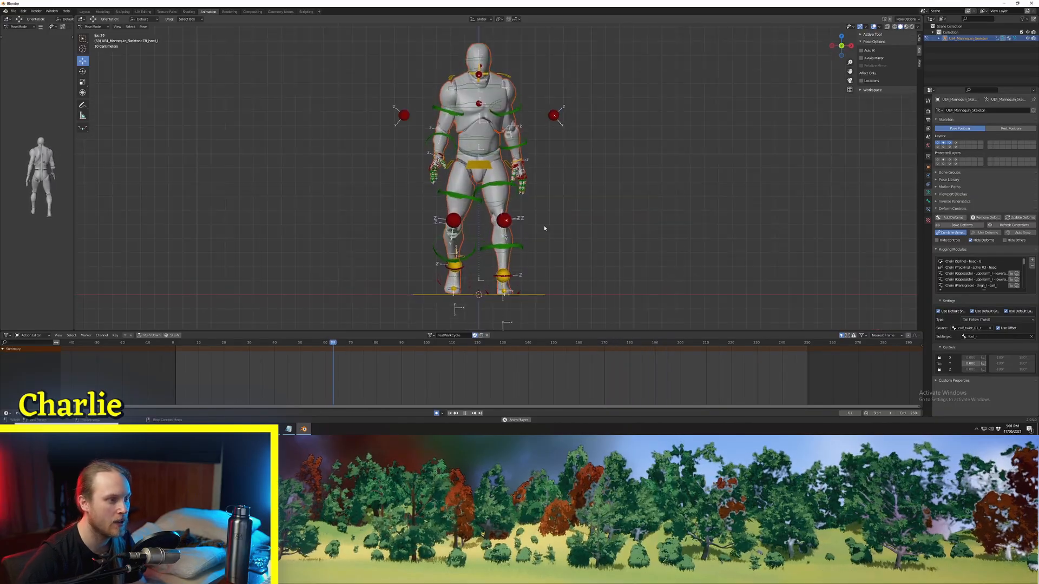
scroll(544, 225, "up", 1)
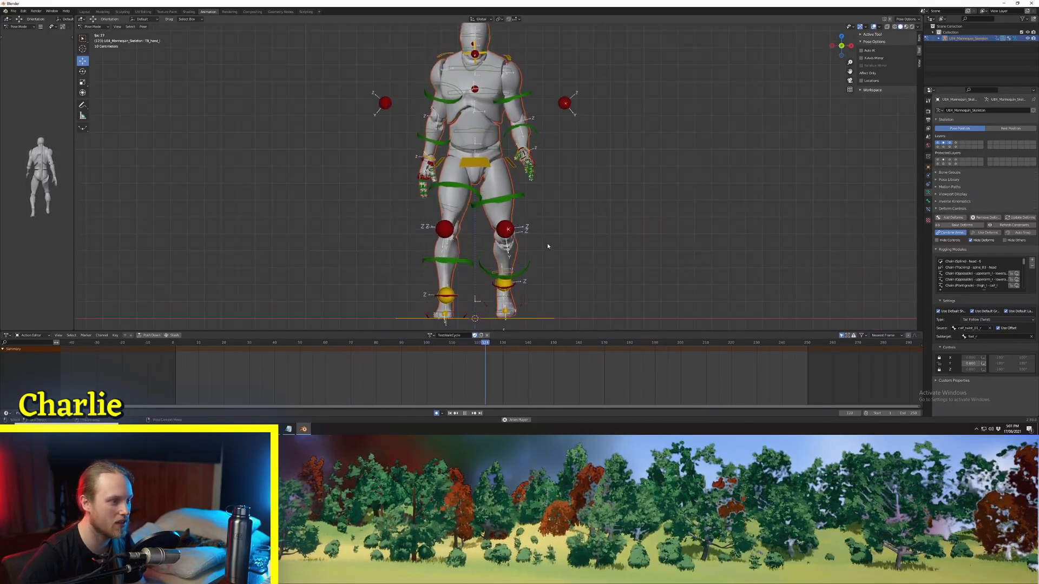
middle_click_drag(548, 245, 549, 211, "shift")
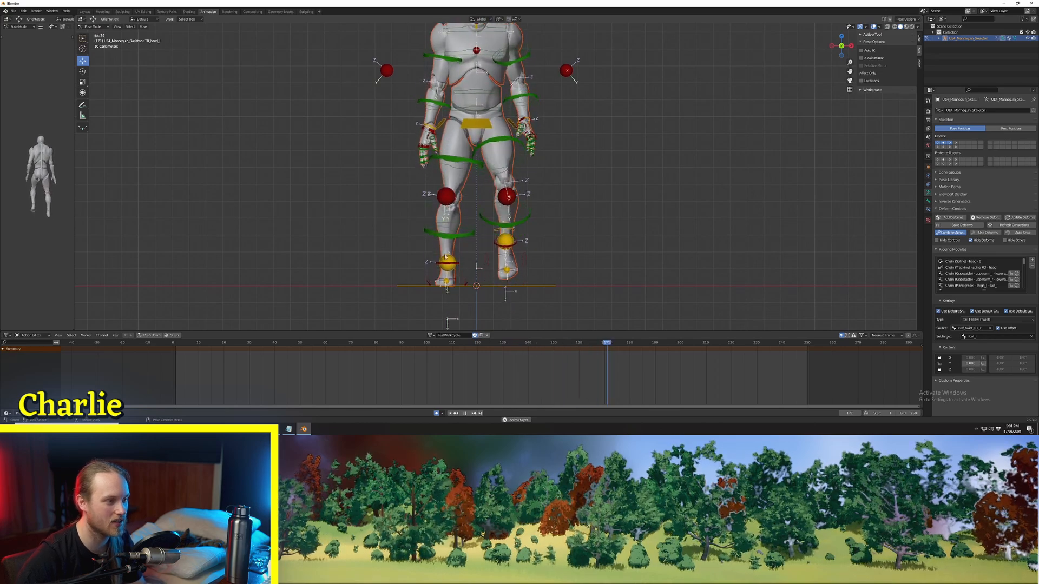
key("space")
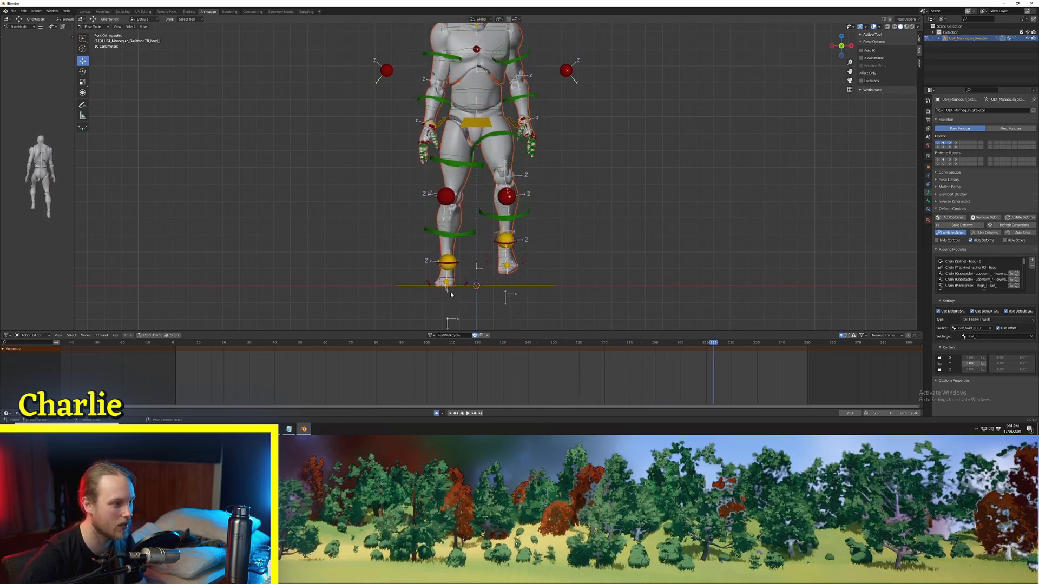
Step: At frame 0, select the right foot's control and move it inward toward the body's centre line in front view
left_click(465, 285)
middle_click_drag(463, 310, 474, 284, "shift")
scroll(474, 283, "up", 1)
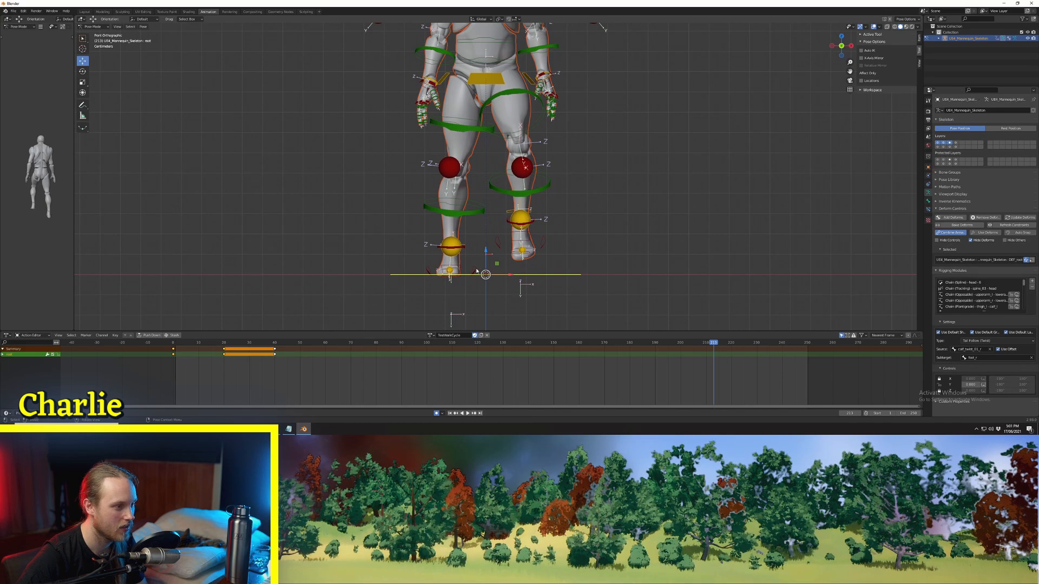
left_click(474, 271)
left_click(174, 343)
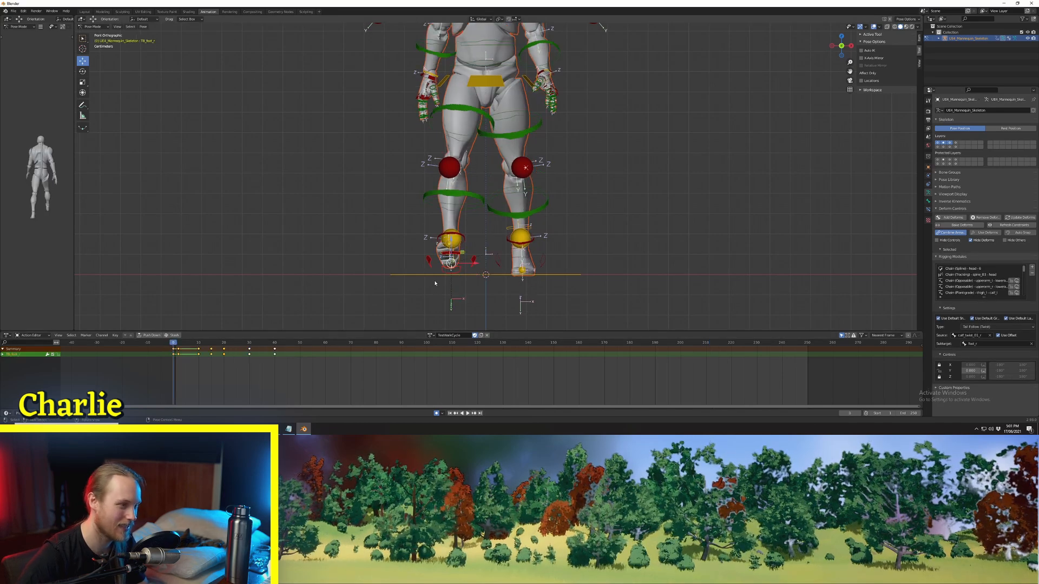
mouse_move(434, 283)
middle_mouse_down("shift")
mouse_move(438, 256)
mouse_move(496, 267)
mouse_move(444, 267)
middle_mouse_up("shift")
scroll(441, 257, "up", 2)
left_click(842, 47)
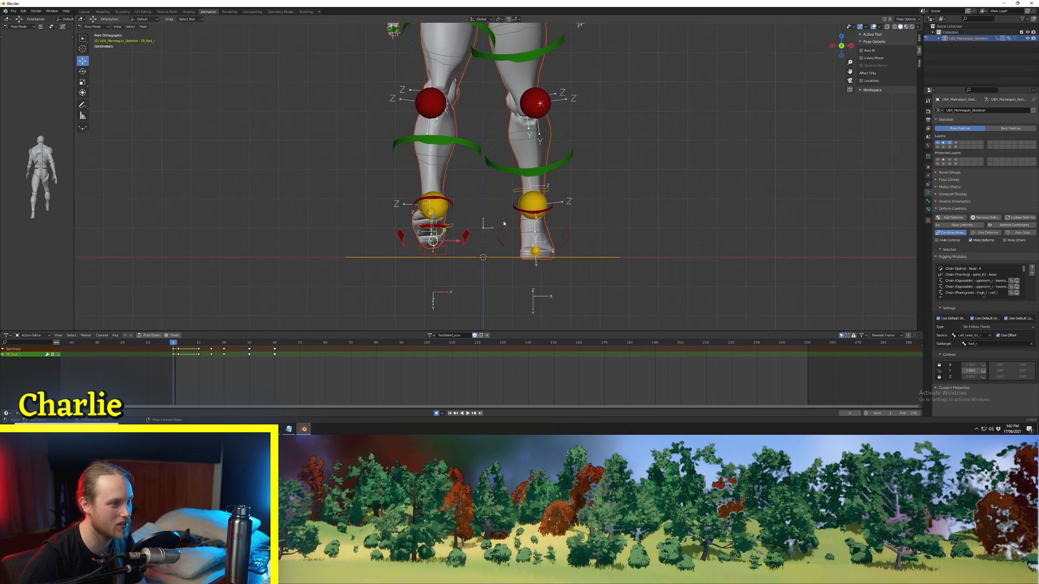
key("g")
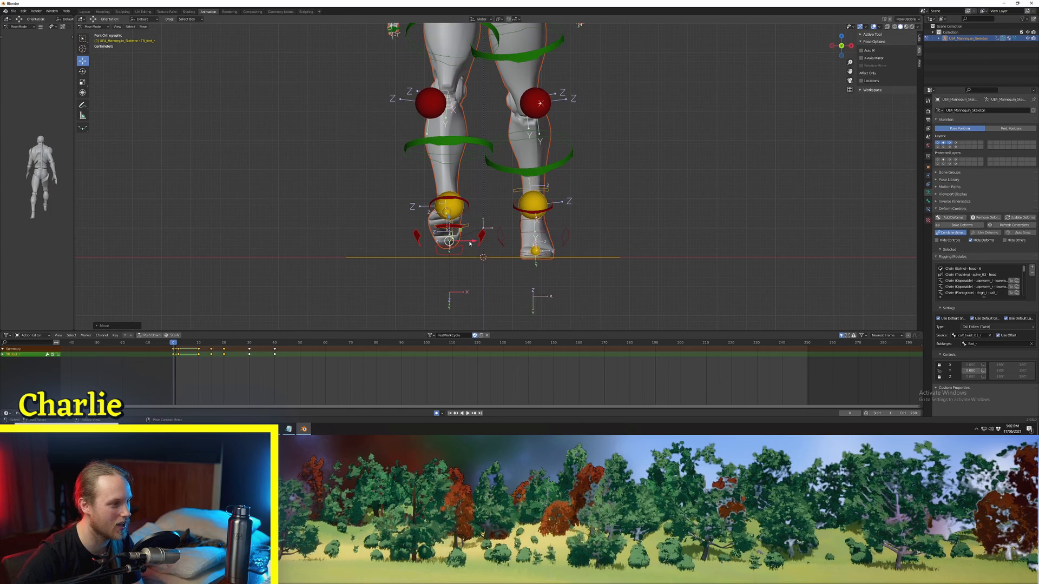
Step: At frame 2, move the right foot's control inward and compare its sideways position with frame 0
key("Right")
key("Right")
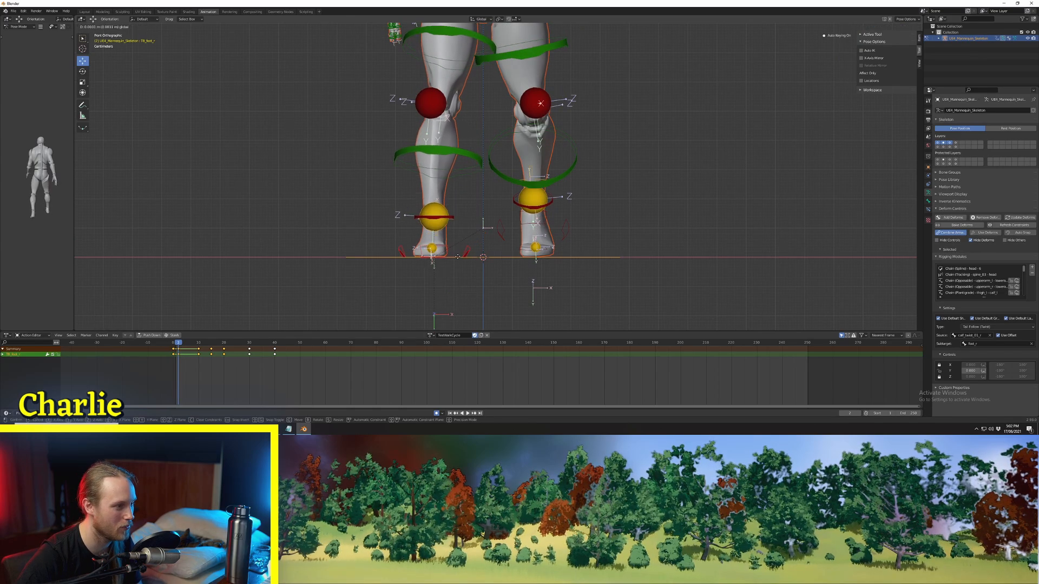
left_click(465, 256)
key("Left")
key("Left")
key("Right")
key("Right")
key("Left")
key("Left")
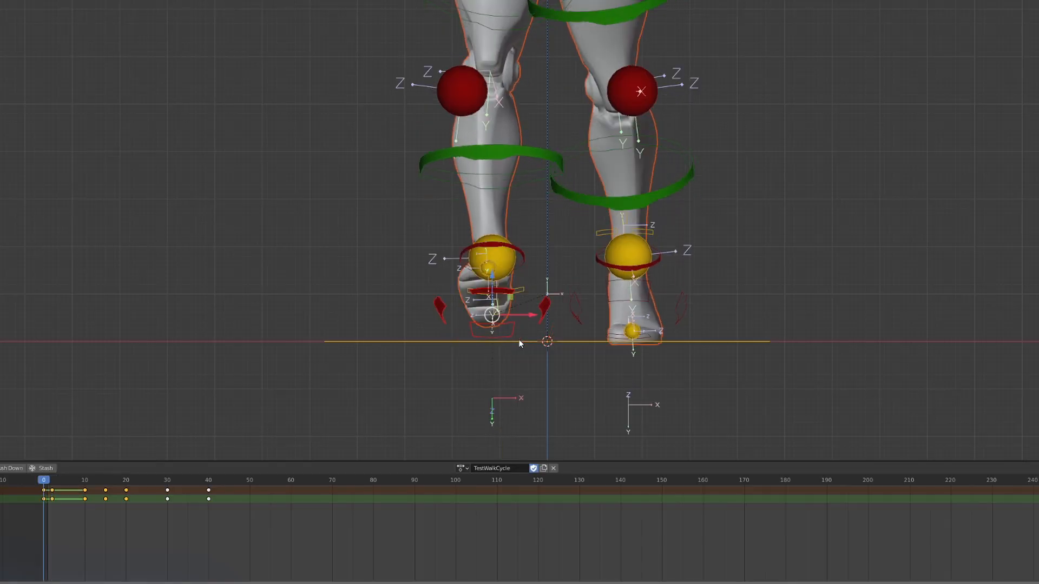
left_click_drag(44, 495, 52, 495)
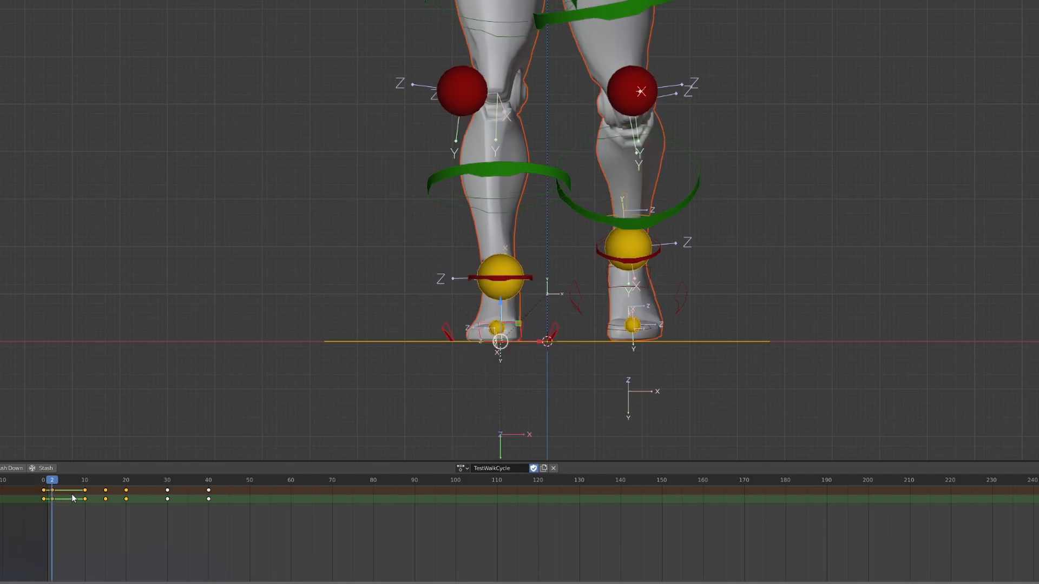
Step: At frame 10, move the right foot's control inward to line up with its frame 2 position
key("Up")
key("Down")
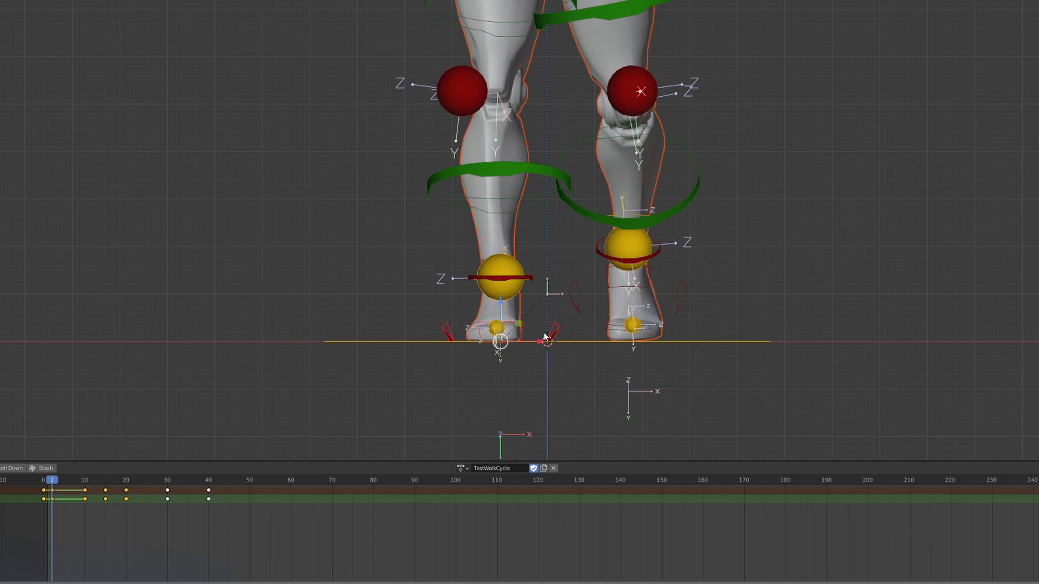
key("Up")
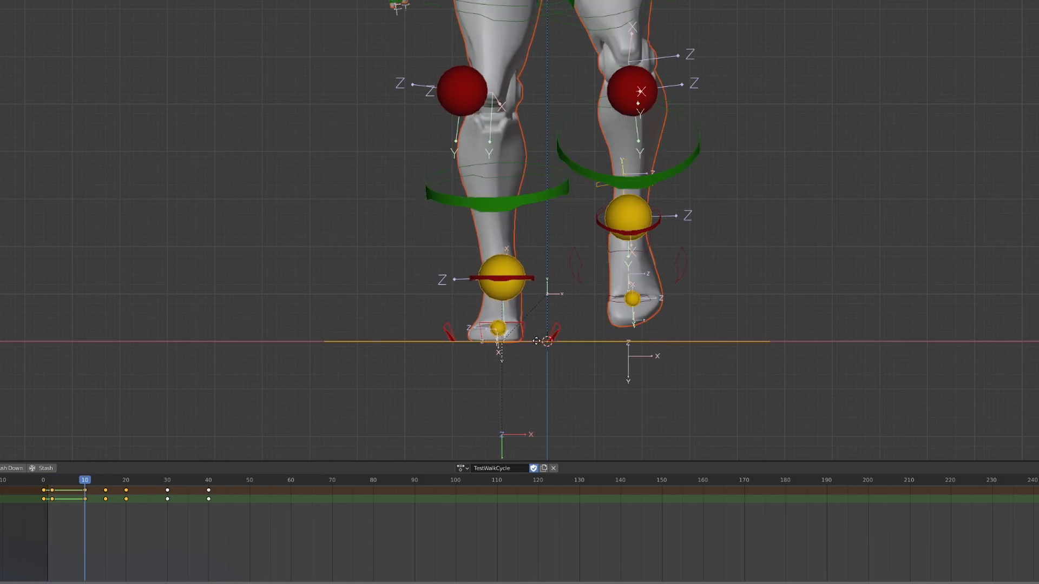
left_click(538, 341)
key("Up")
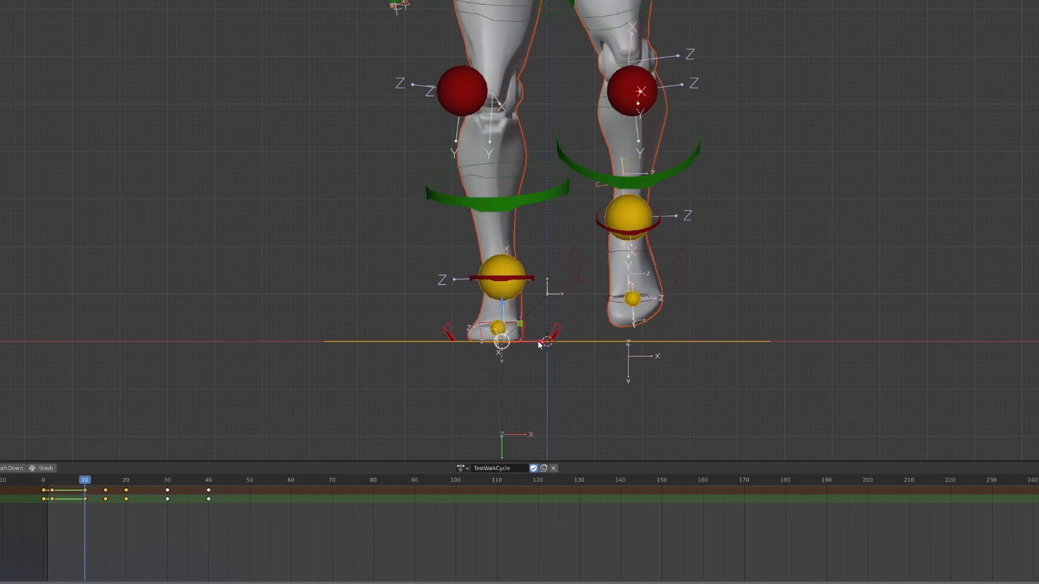
key("g")
key("Down")
key("Up")
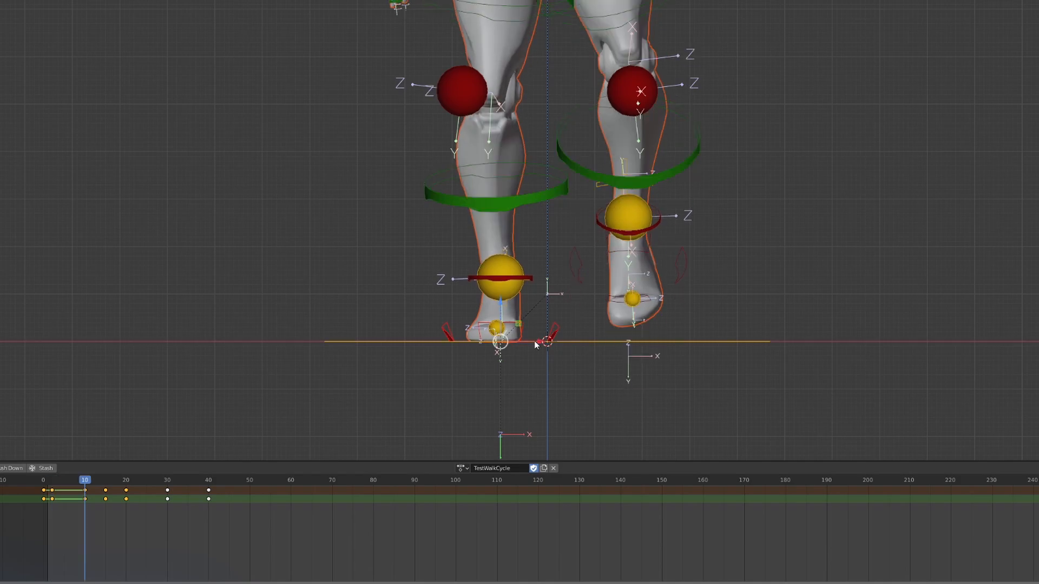
Step: At frame 15, move the right foot's control inward and fine-tune it against the frame 10 position
key("Up")
key("Down")
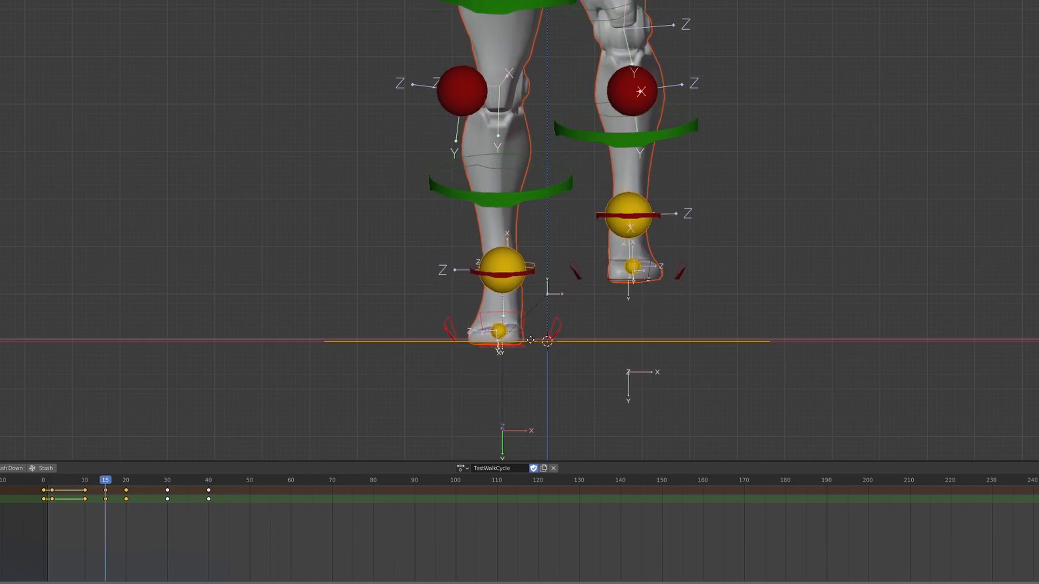
key("Up")
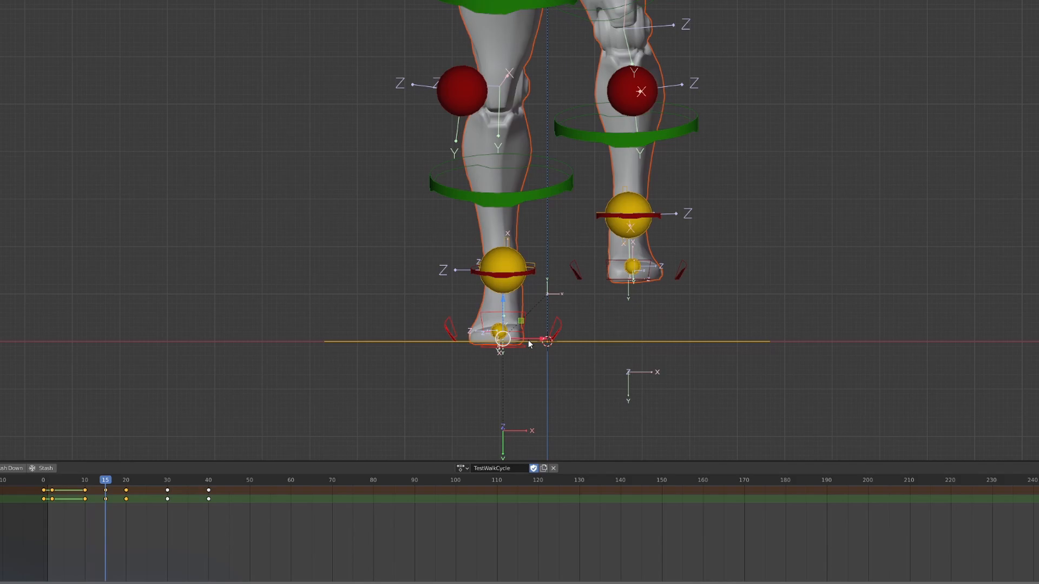
key("Down")
key("Up")
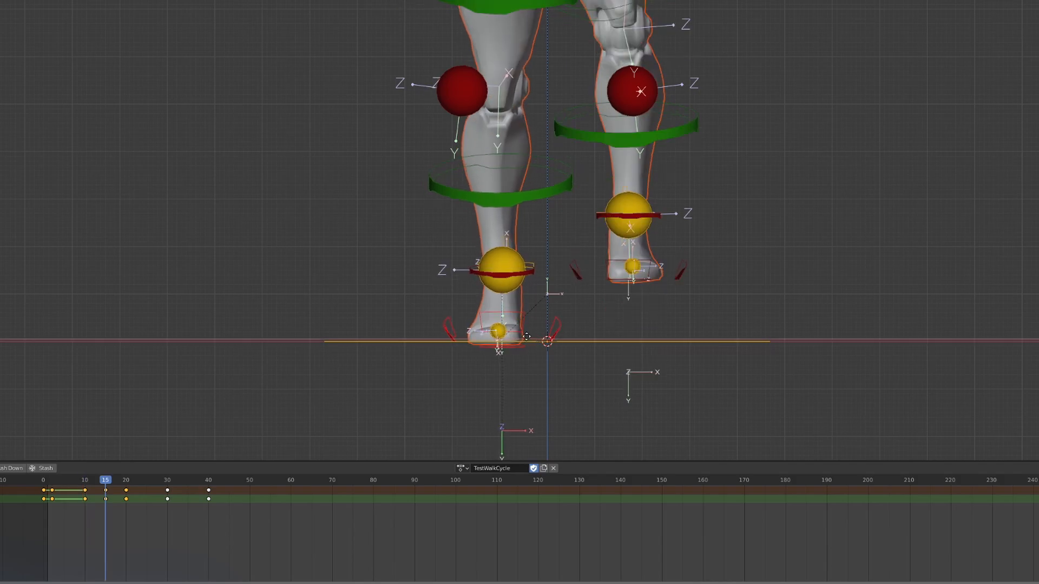
key("Down")
key("Up")
key("Down")
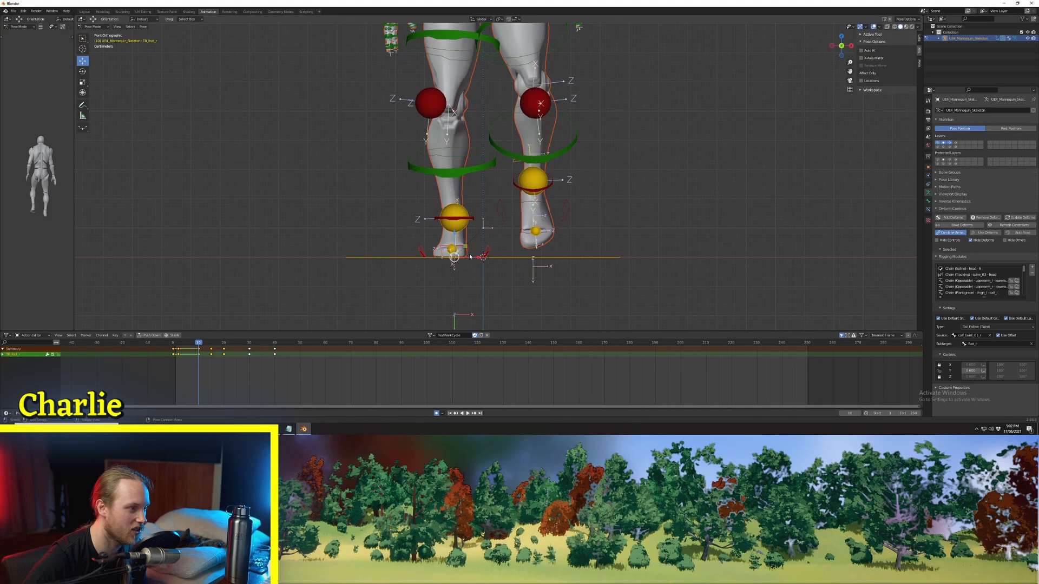
key("Up")
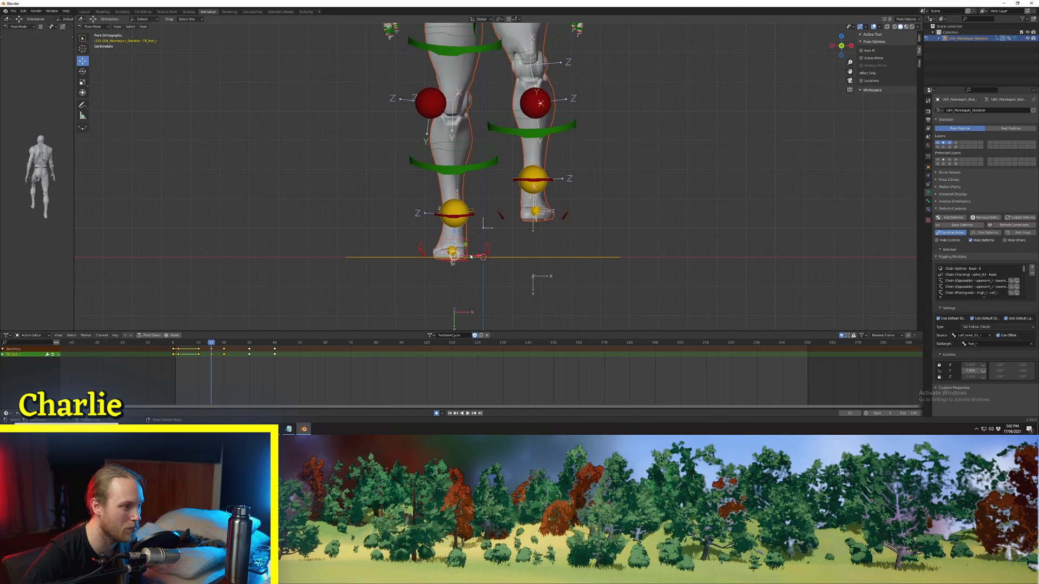
key("Down")
key("Up")
key("Up")
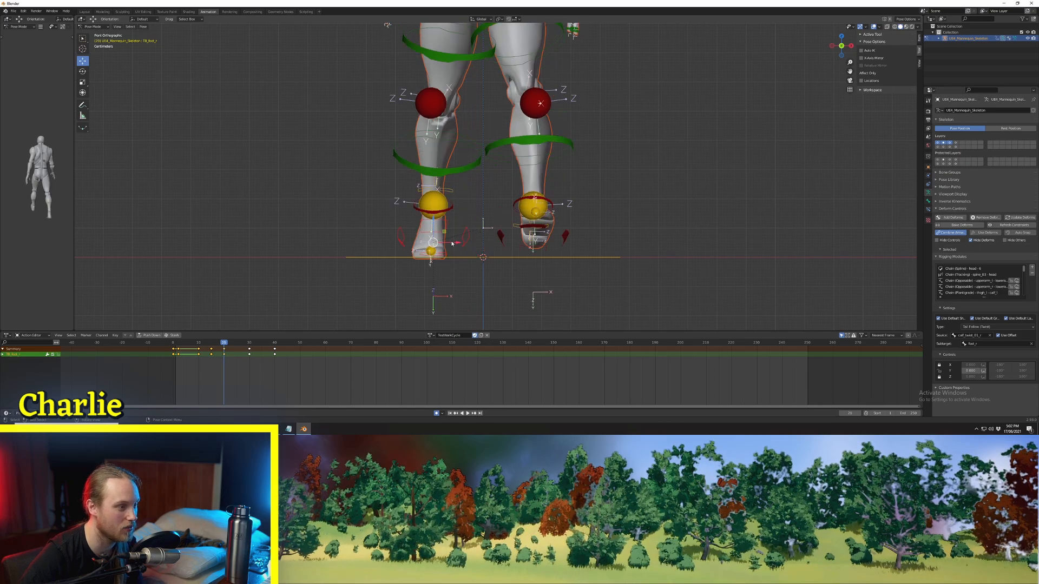
Step: At frame 20, move the right foot's control inward in line with its previous key
left_click_drag(452, 244, 480, 257)
key("Down")
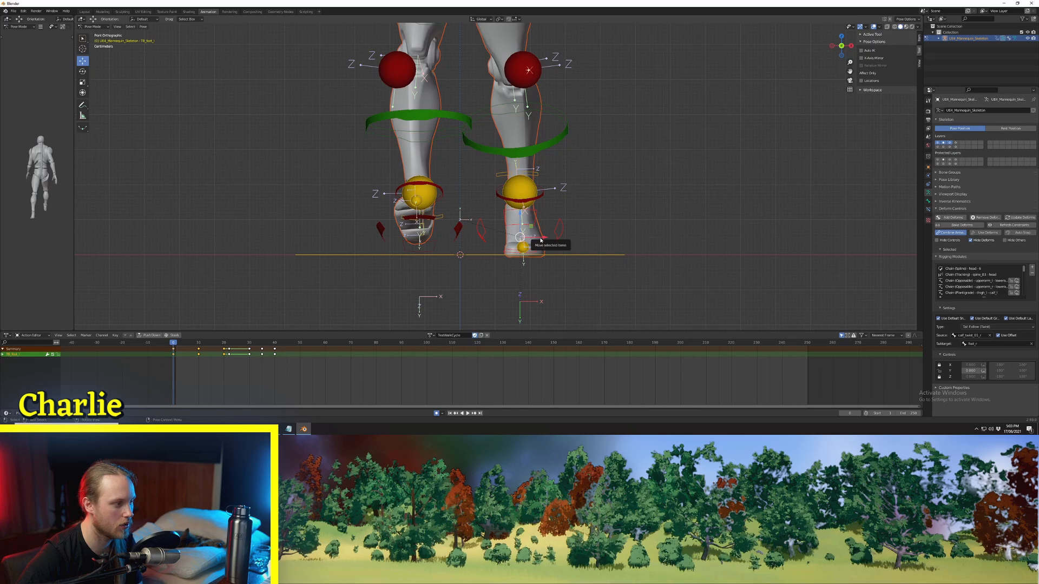
Step: Move the left foot's control inward toward the centre line at frames 0 and 10, comparing the two keys
left_click_drag(541, 240, 522, 237)
key("Up")
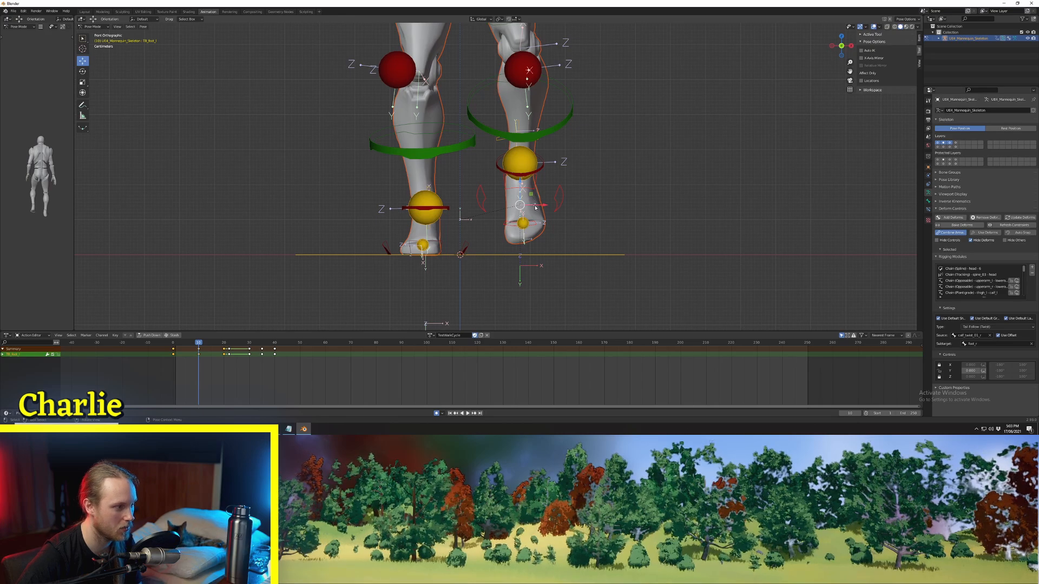
left_click_drag(535, 207, 517, 206)
key("Down")
key("Up")
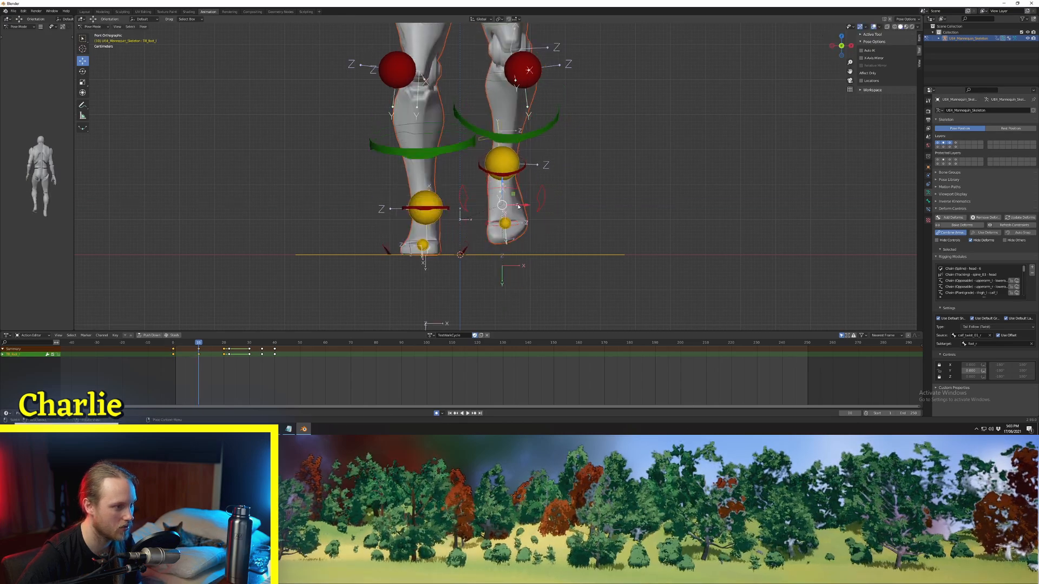
Step: At frame 20, move the left foot's control inward, and paste the first-half keyframes of all controls mirrored from frame 20 onward
key("Up")
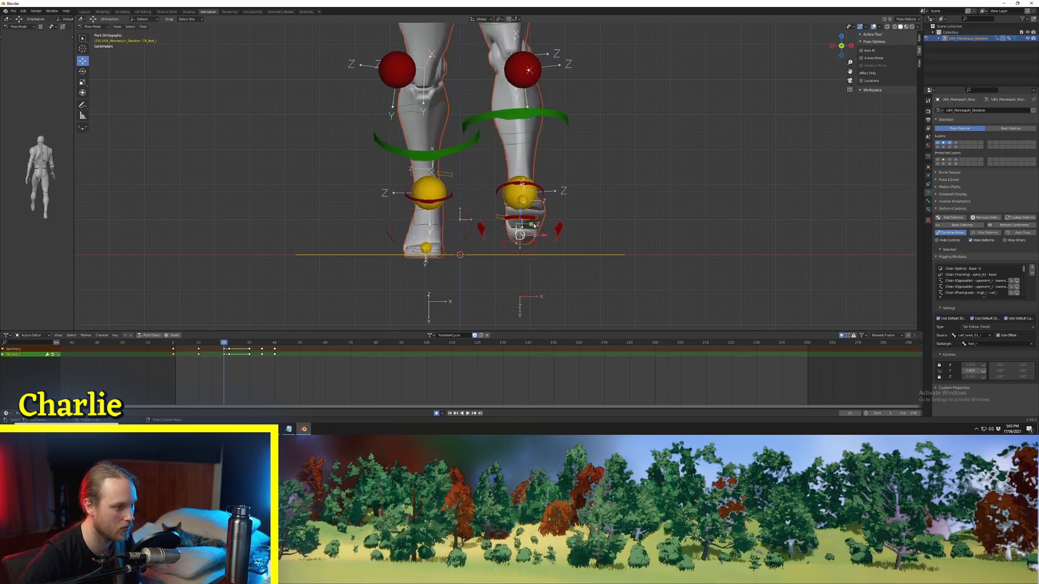
left_click_drag(538, 238, 521, 238)
key("a")
left_click(163, 351)
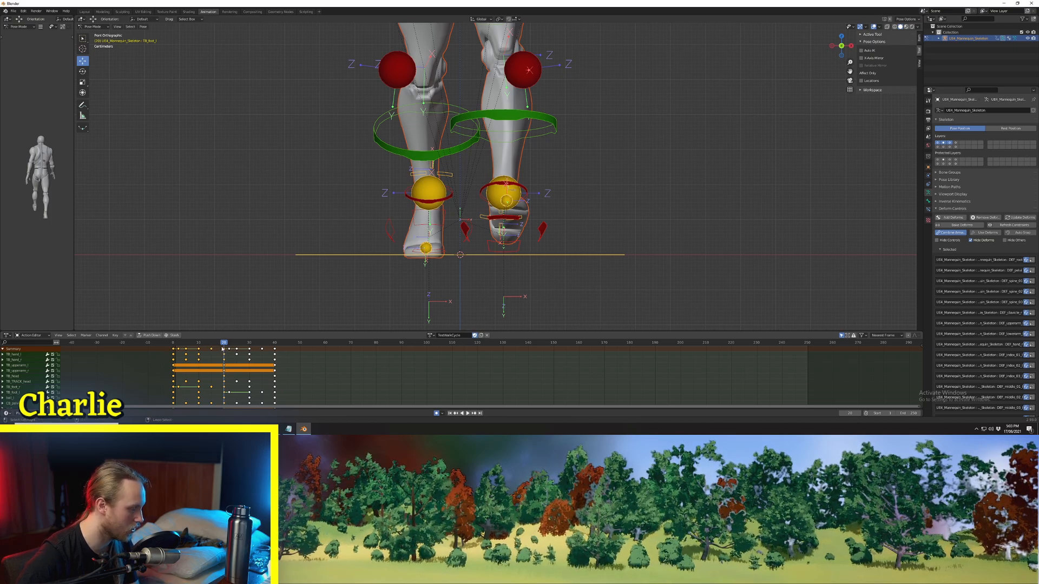
key("ctrl+shift+v")
key("space")
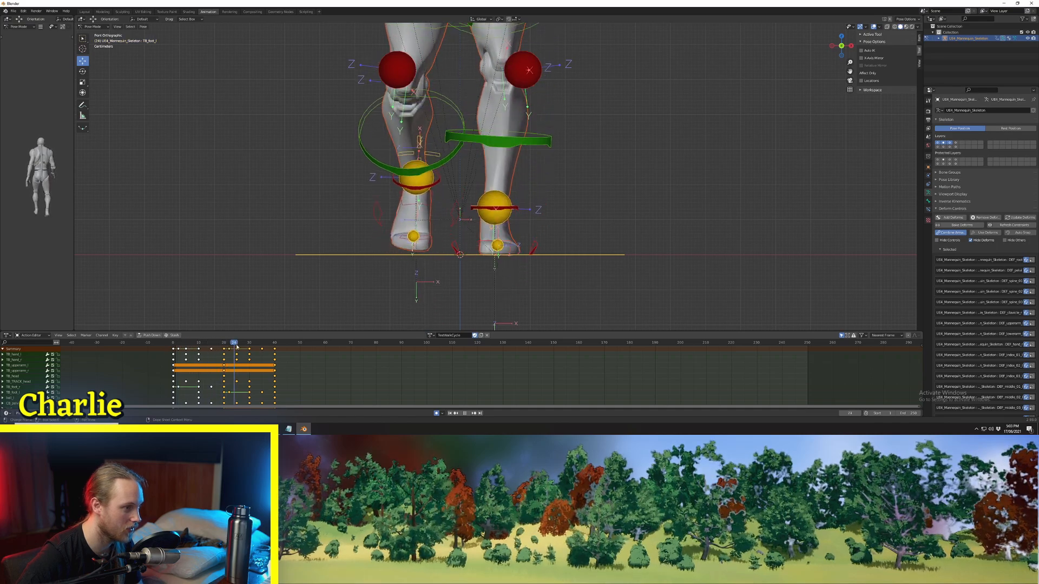
key("Escape")
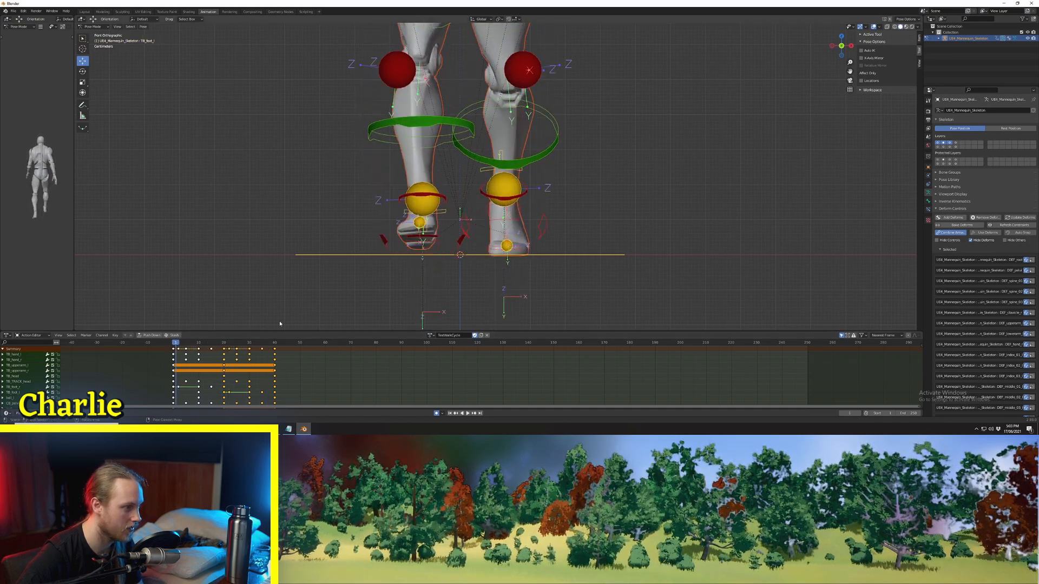
Step: Select the left foot's control and compare its sideways position between the start of the cycle and frame 20
left_click(543, 226)
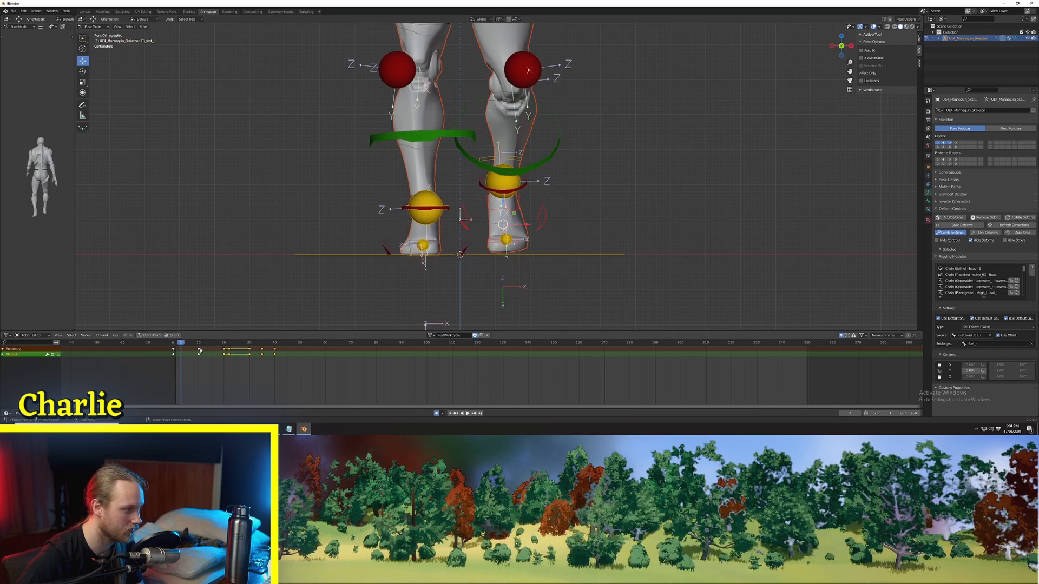
key("space")
key("space")
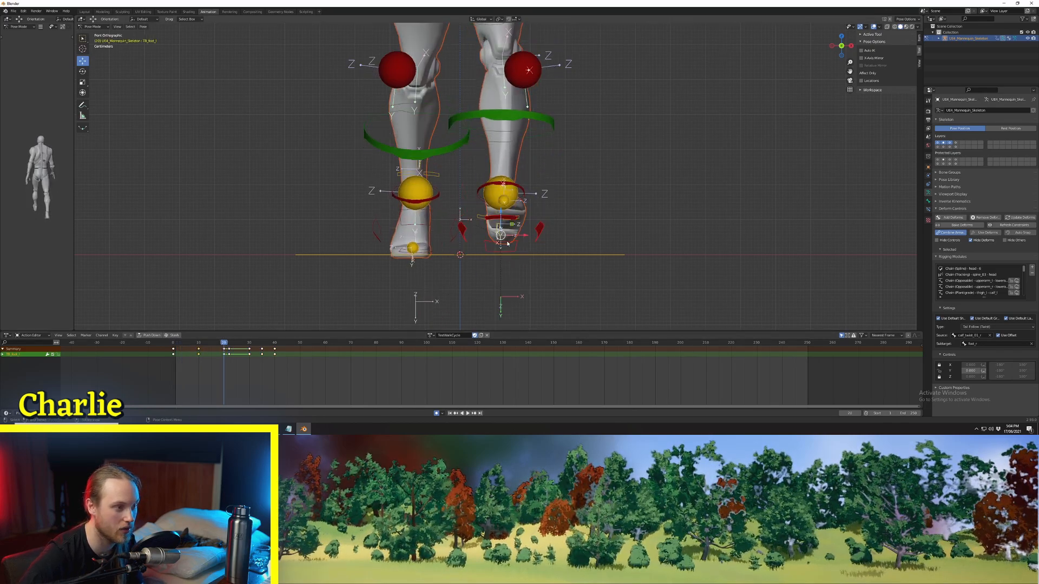
key("Up")
key("Up")
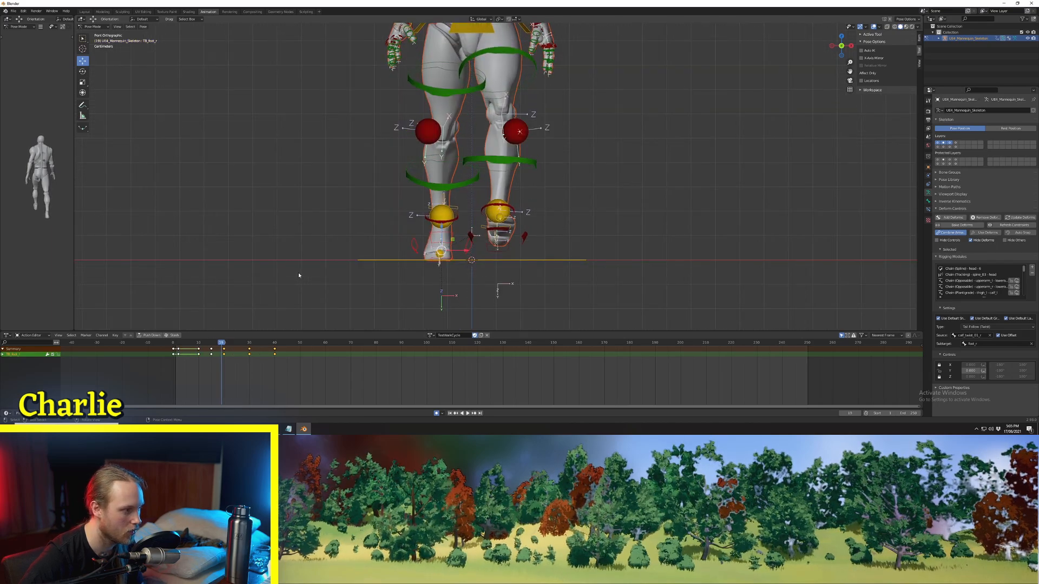
Step: At frame 20, move the right foot's control slightly inward and line it up with its frame 19 position
key("Right")
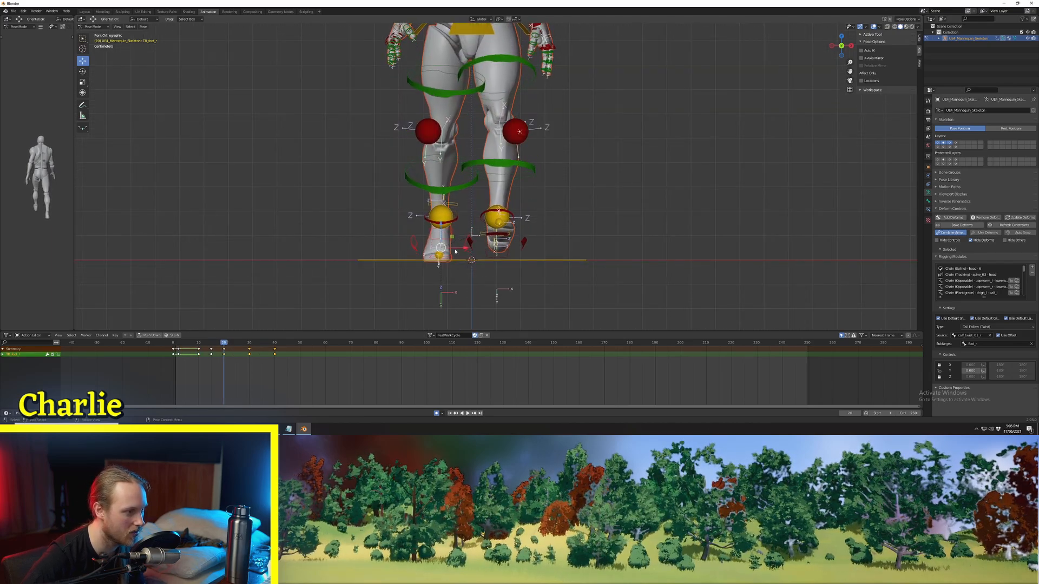
left_click_drag(457, 249, 465, 248)
key("Left")
key("Right")
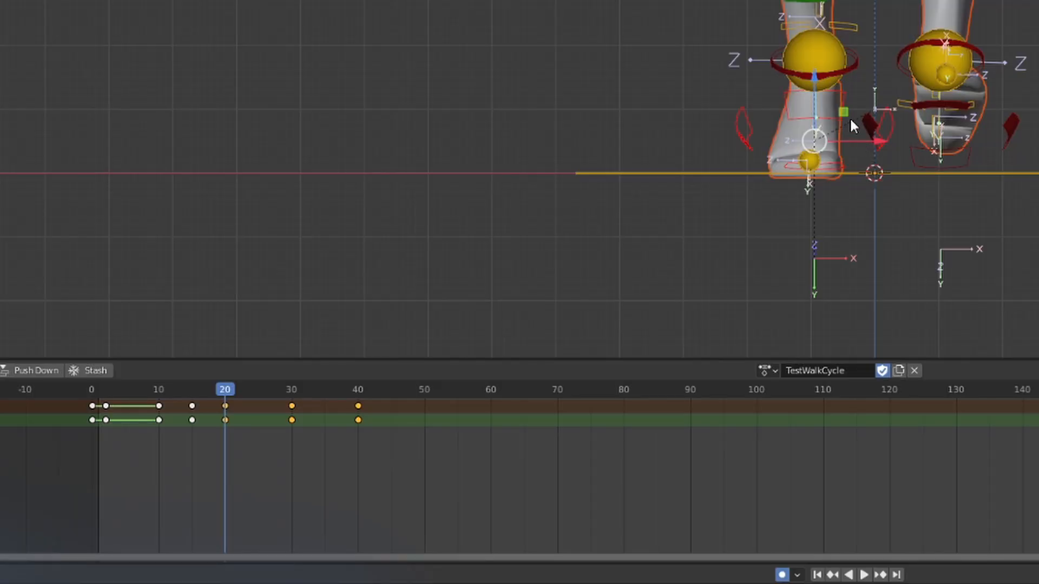
Step: Select all controls and their keyframes from frame 0 to frame 20
key("a")
left_click(67, 410)
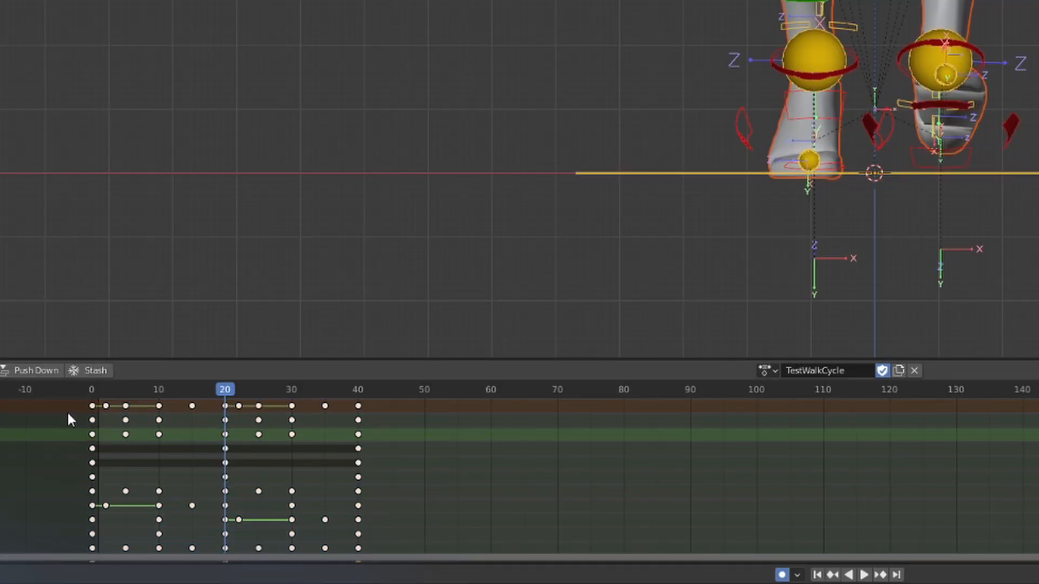
left_click_drag(67, 398, 229, 406)
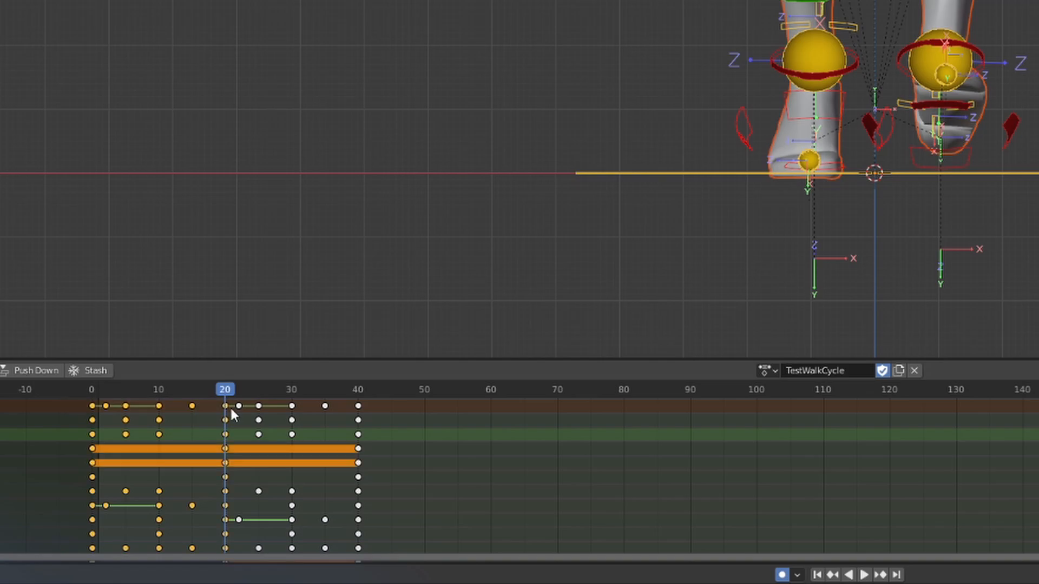
Step: Key the head control's position at frame 5 while viewing the mannequin from the side
middle_click_drag(375, 225, 518, 211)
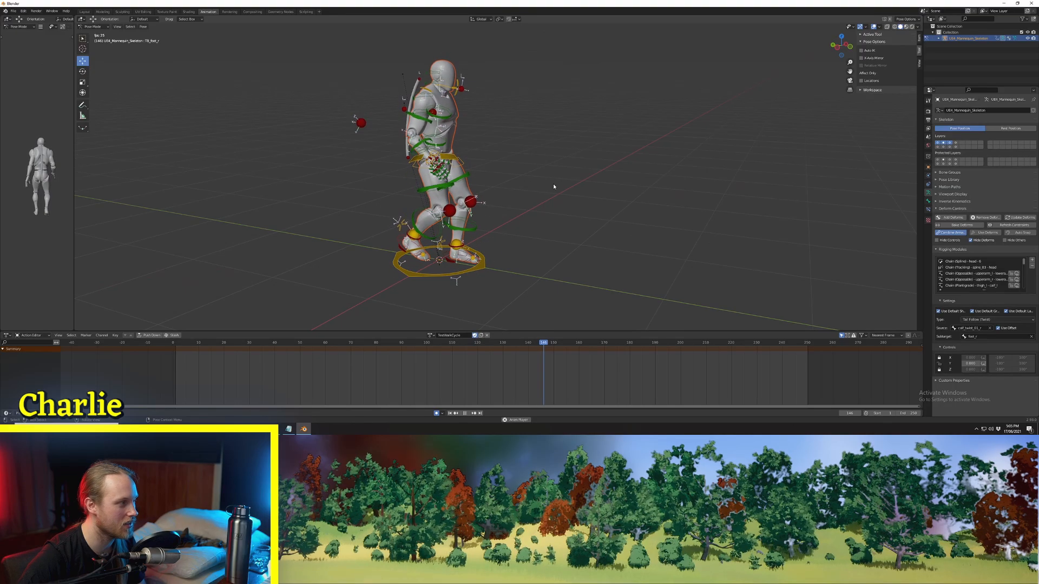
middle_click_drag(86, 228, 222, 229)
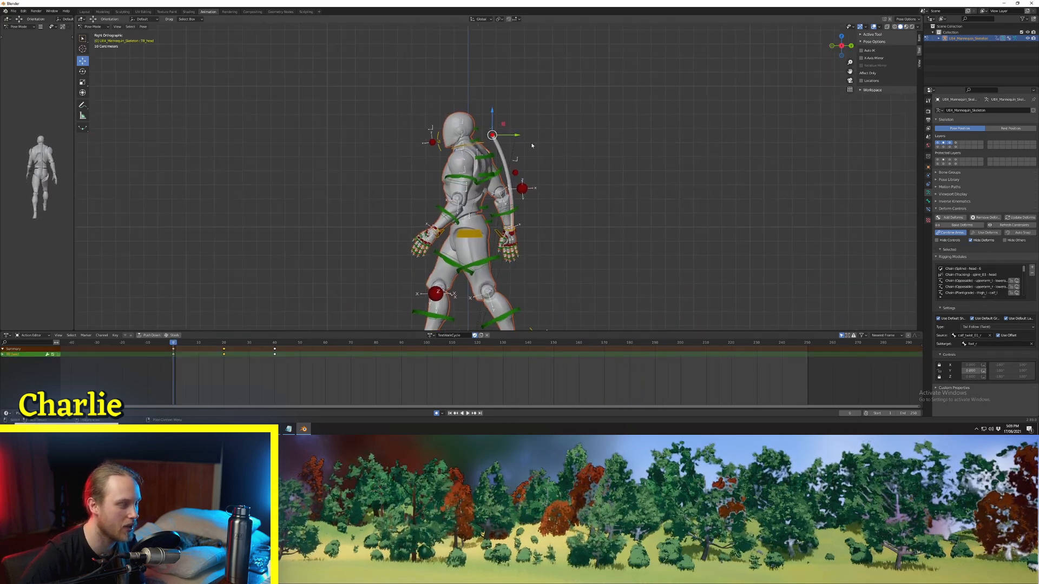
key("Right")
key("Right")
key("Right")
key("Right")
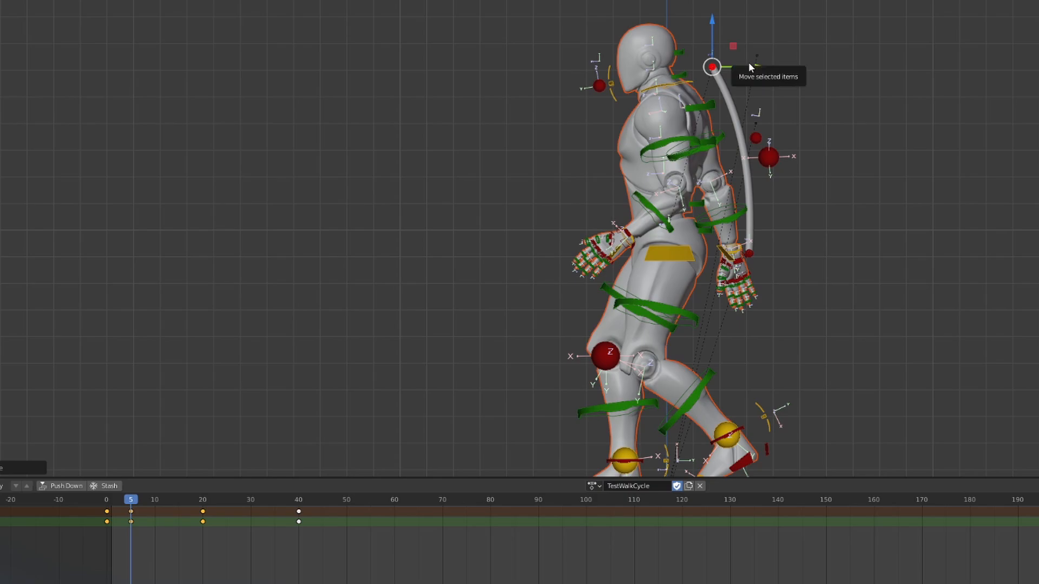
Step: At frame 10, move the head control slightly forward
key("Right")
key("Right")
key("Right")
key("Right")
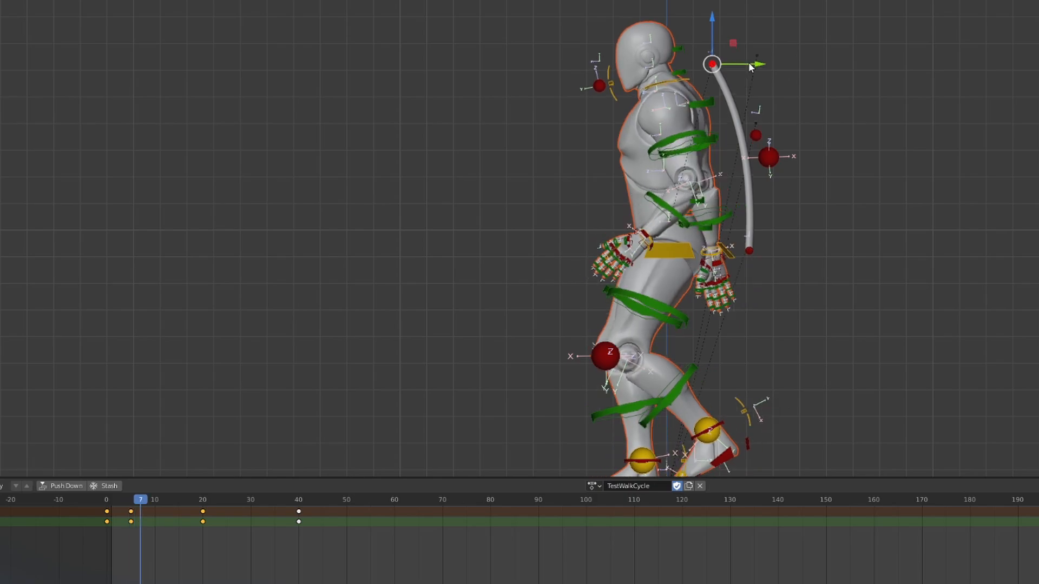
key("Right")
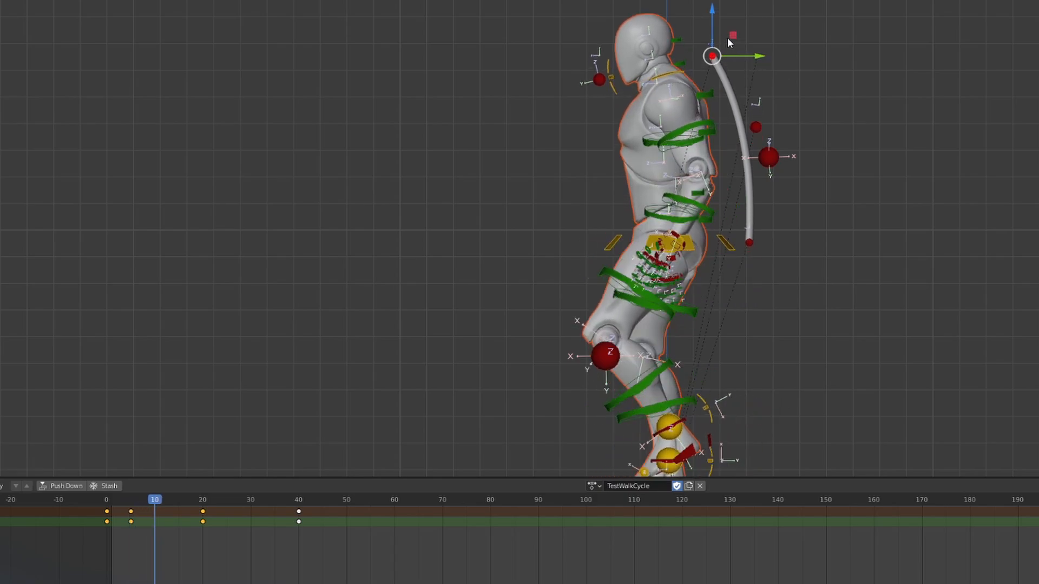
left_click_drag(729, 36, 714, 36)
left_click(594, 84)
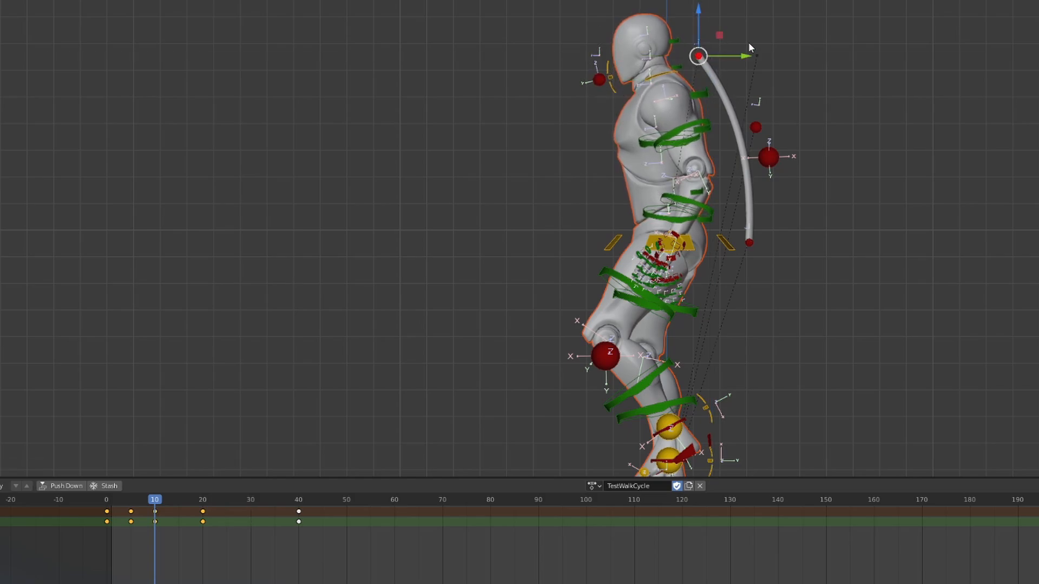
Step: Play back the walk cycle and review the motion from both sides and the front
key("space")
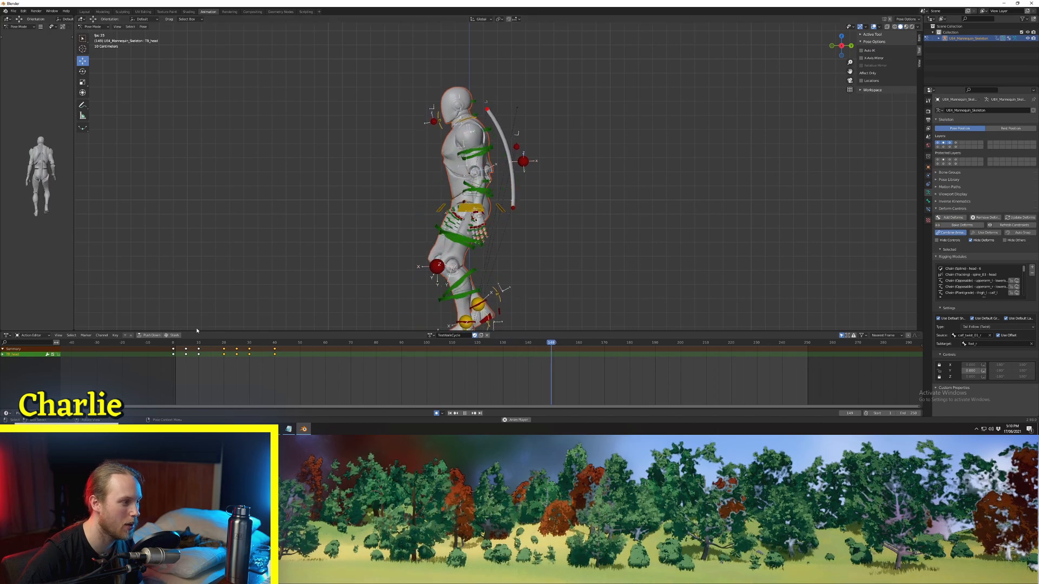
middle_click_drag(303, 230, 435, 236)
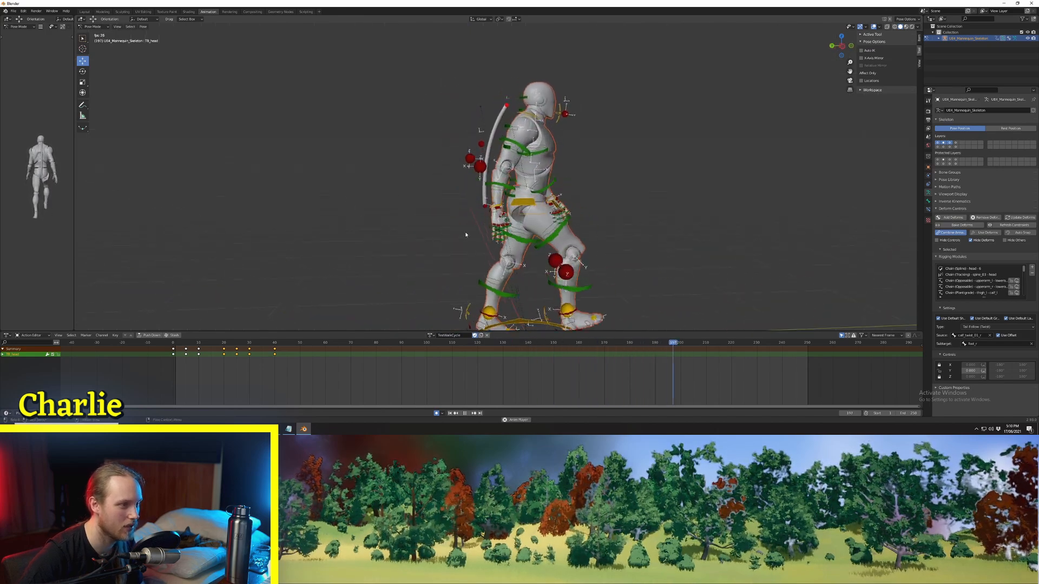
scroll(465, 234, "down", 2)
middle_click_drag(579, 229, 518, 212, "shift")
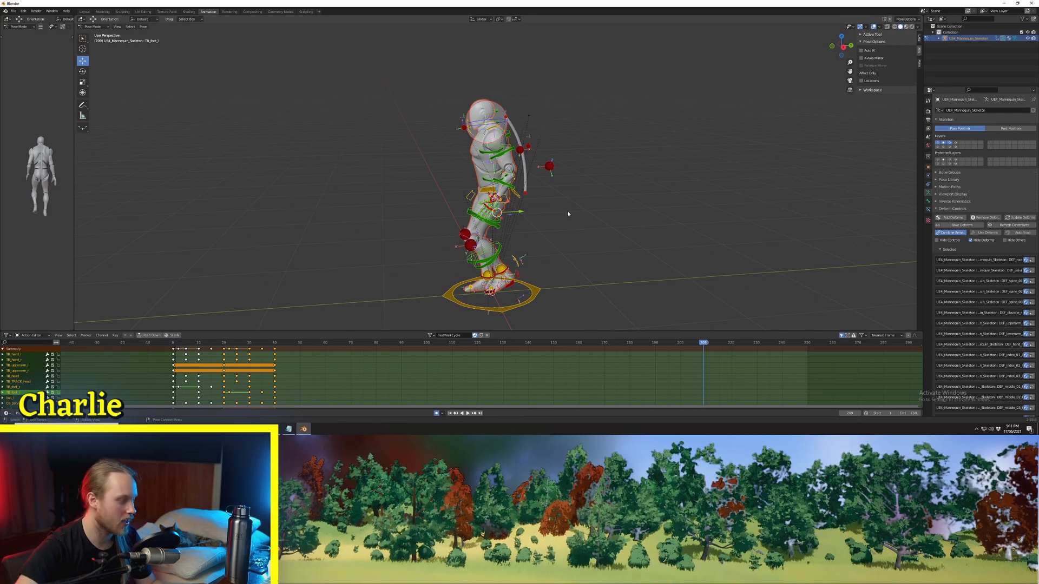
key("space")
mouse_move(506, 217)
middle_mouse_down()
mouse_move(479, 219)
mouse_move(511, 217)
middle_mouse_up()
middle_click_drag(471, 217, 486, 177, "shift")
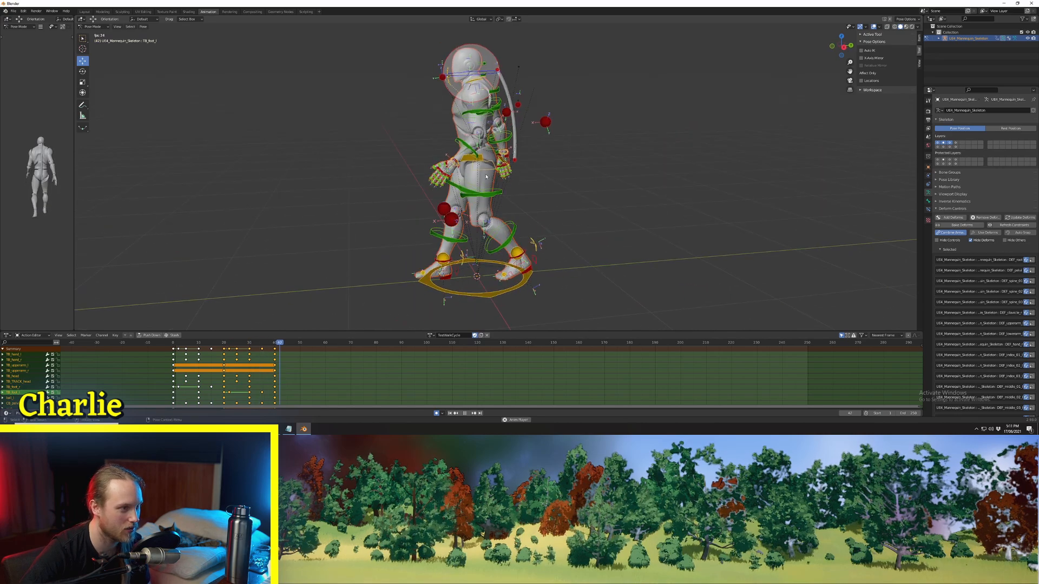
left_click(540, 223)
middle_click_drag(540, 223, 570, 231)
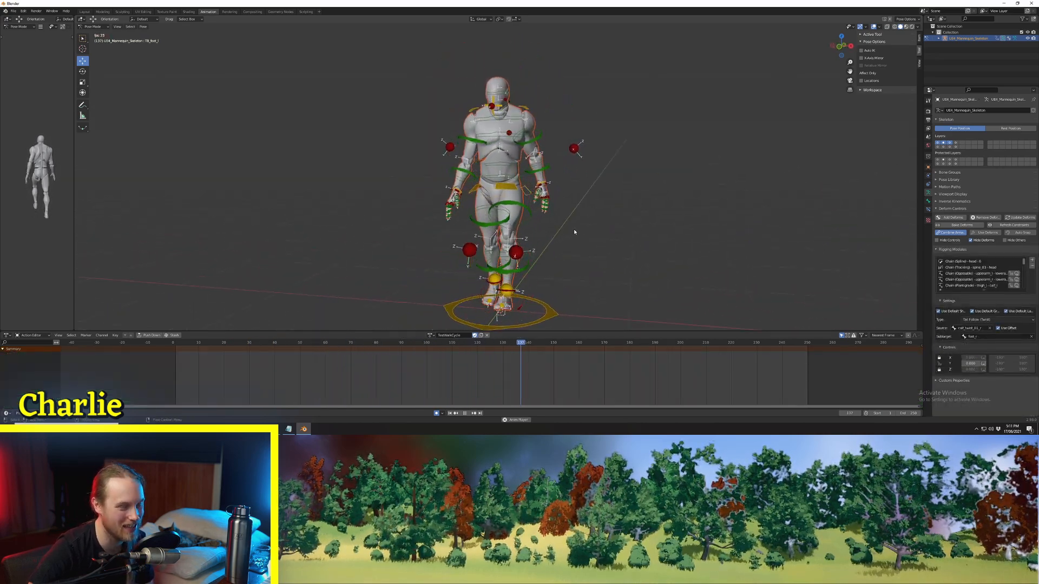
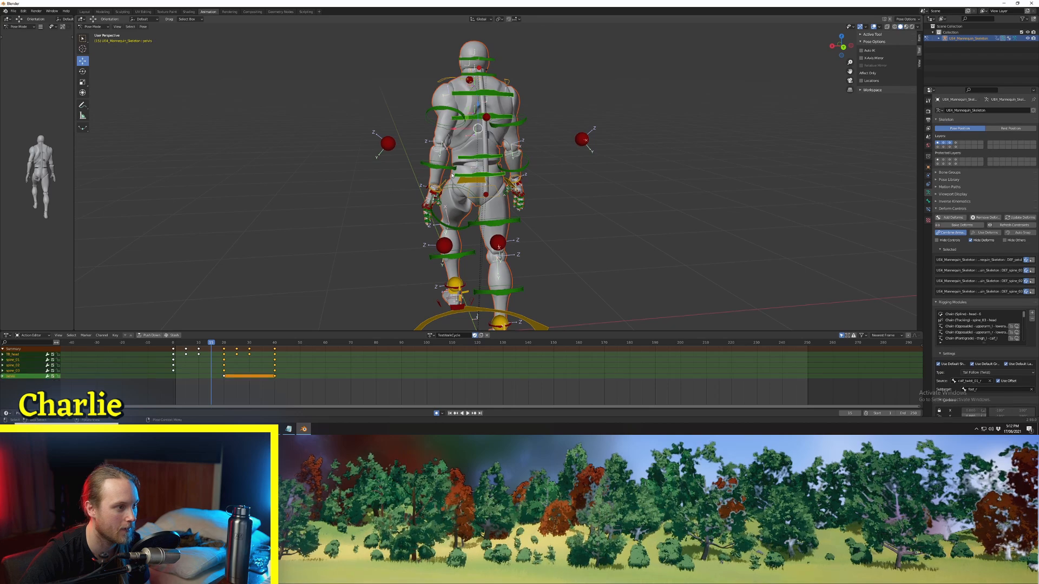
Step: Add the head tracking controls to the selection, set their keyframes' handle type to Auto Clamped, and play back from the side
middle_click_drag(476, 177, 505, 174)
left_click(430, 81, "shift")
scroll(431, 79, "up", 2)
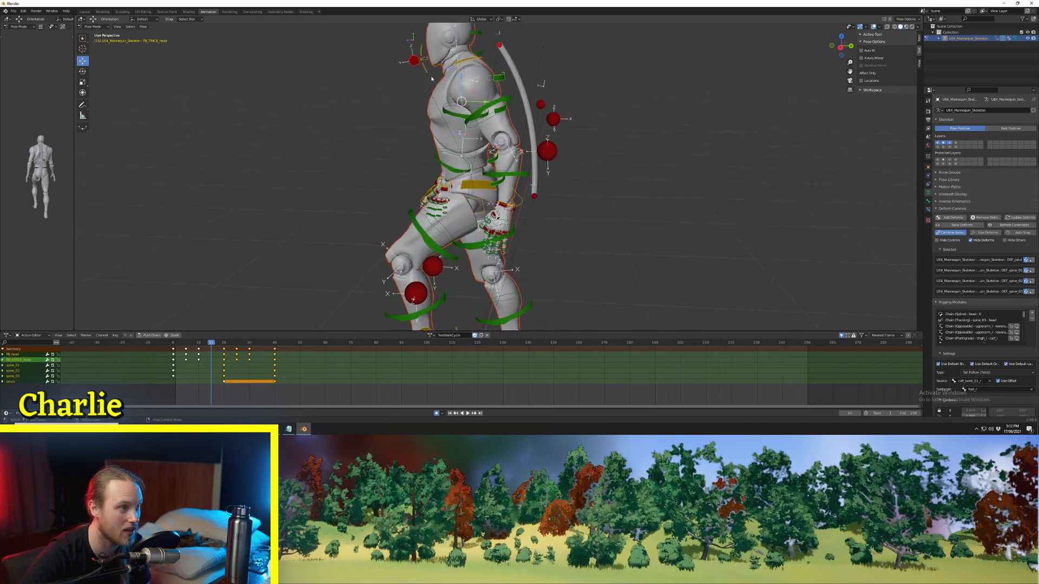
left_click(421, 55, "shift")
scroll(422, 55, "down", 1)
middle_click_drag(335, 300, 347, 284)
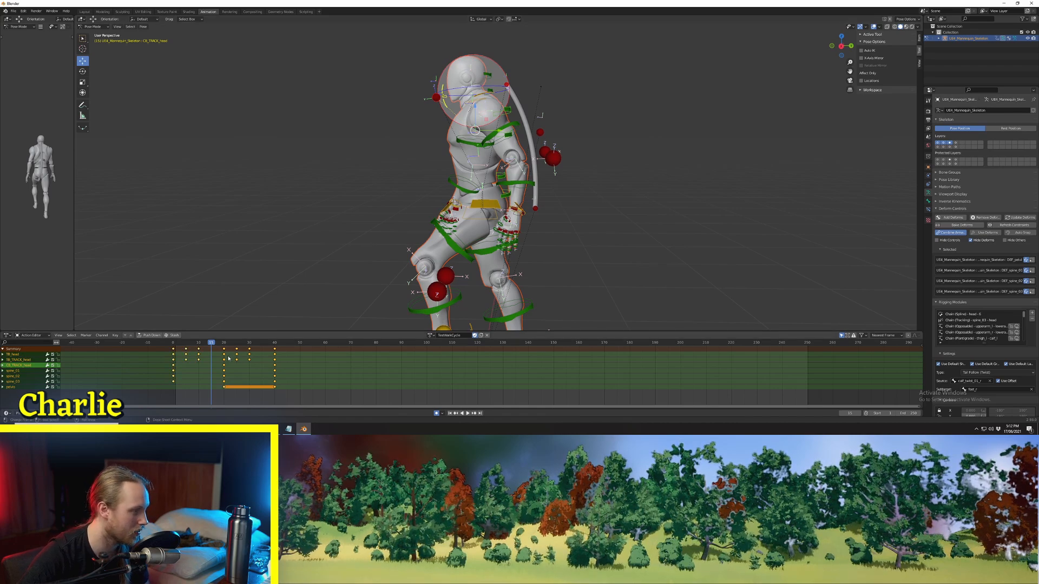
right_click(177, 355)
mouse_move(172, 350)
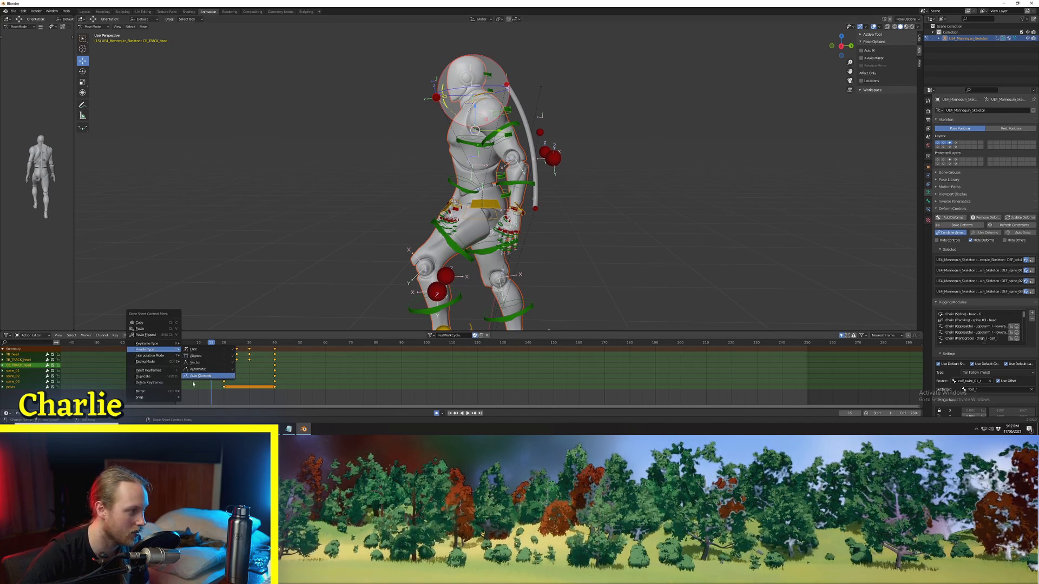
left_click(193, 369)
key("space")
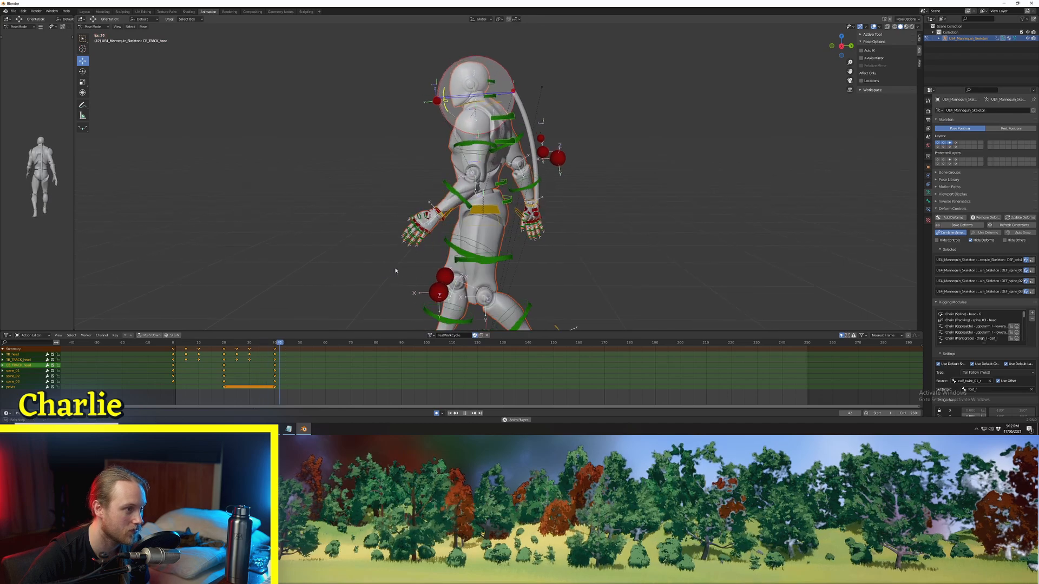
scroll(406, 197, "up", 2)
scroll(405, 197, "down", 2)
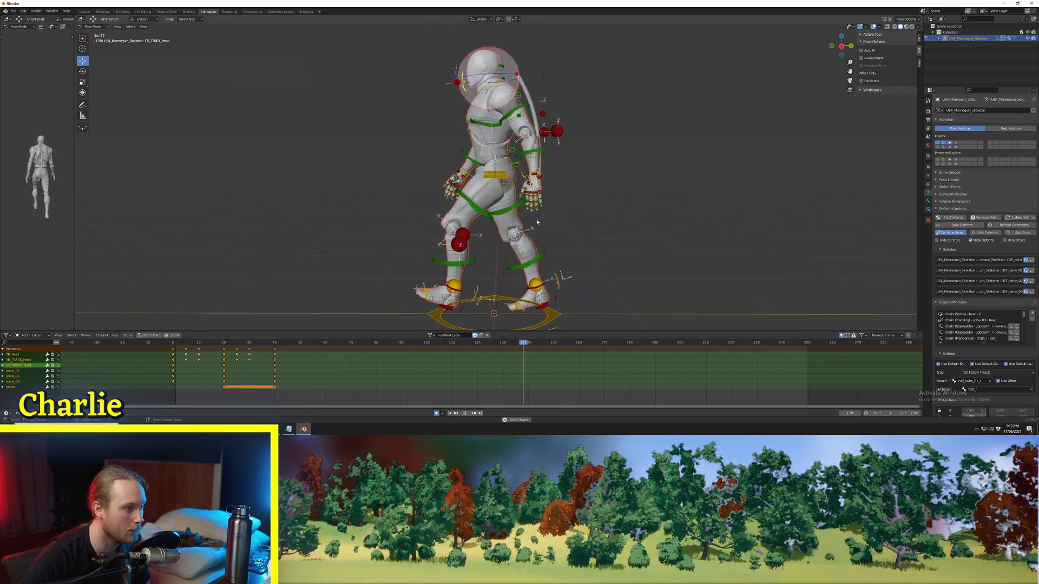
key("space")
Step: Set the handle type of the pelvis control's keyframes to Auto Clamped and play back the walk cycle
middle_click_drag(546, 98, 472, 141)
scroll(473, 141, "up", 2)
left_click(472, 141)
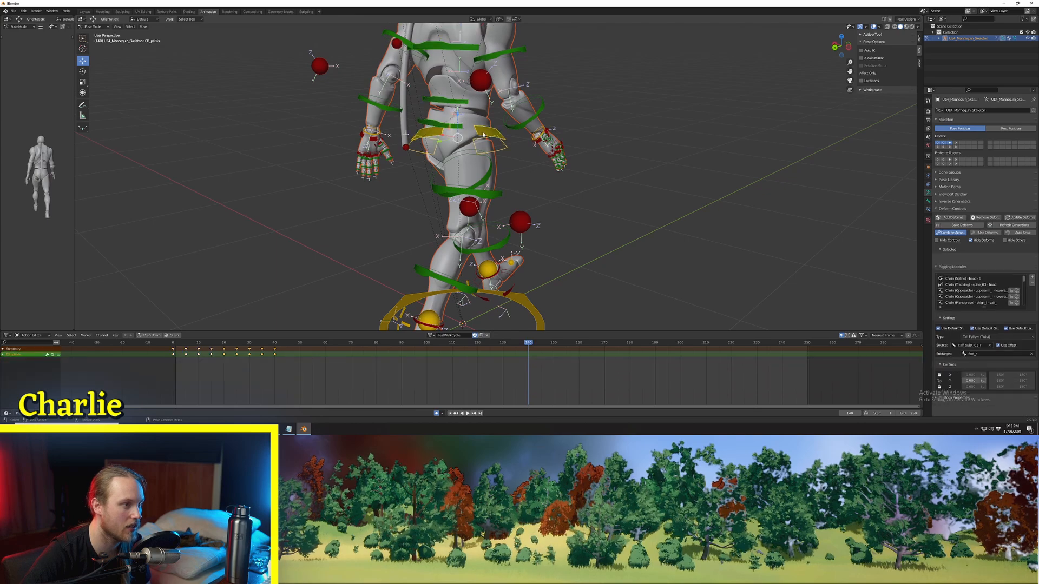
right_click(218, 355)
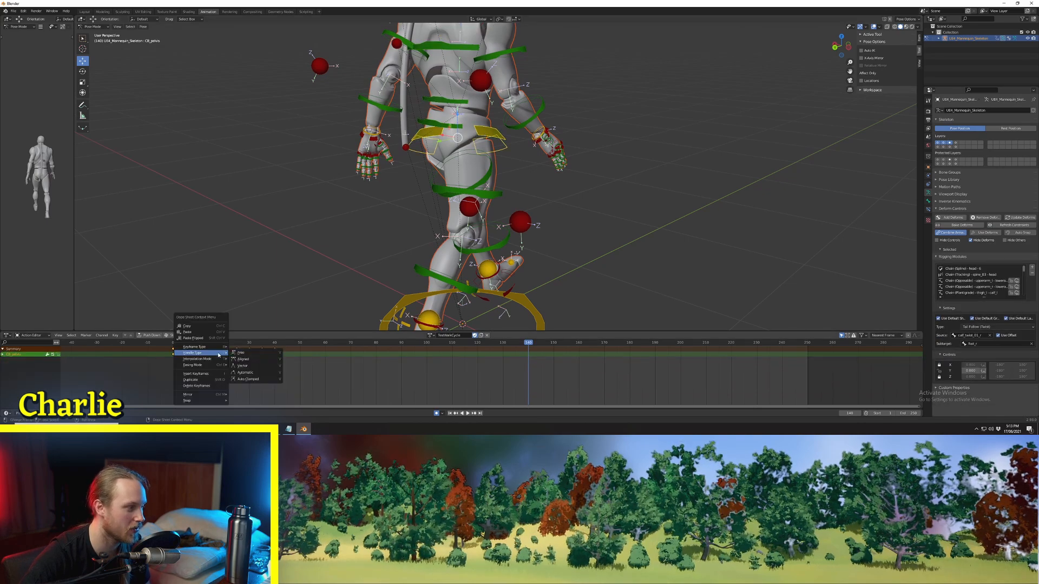
left_click(248, 380)
middle_click_drag(411, 151, 476, 147)
key("space")
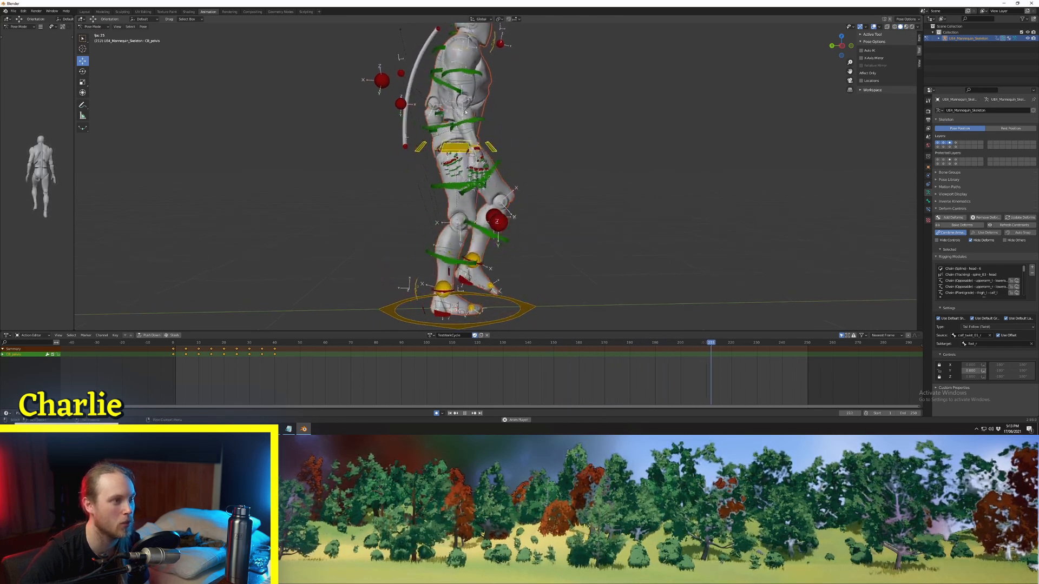
middle_click_drag(465, 111, 560, 195)
left_click(569, 199)
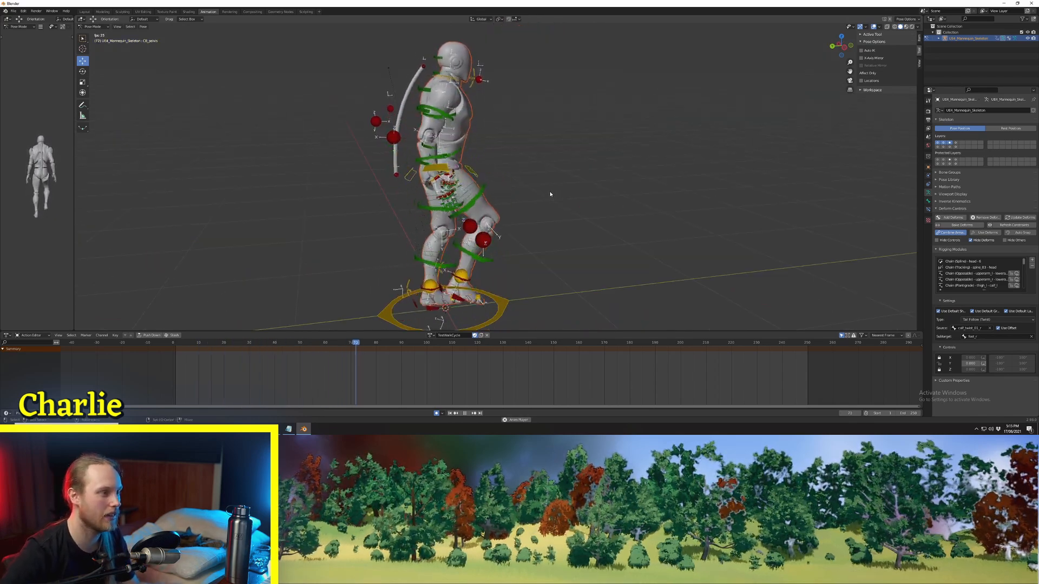
mouse_move(568, 197)
middle_mouse_down()
mouse_move(626, 197)
mouse_move(566, 193)
middle_mouse_up()
Step: Select all controls with their keyframes and go to frame 0
key("a")
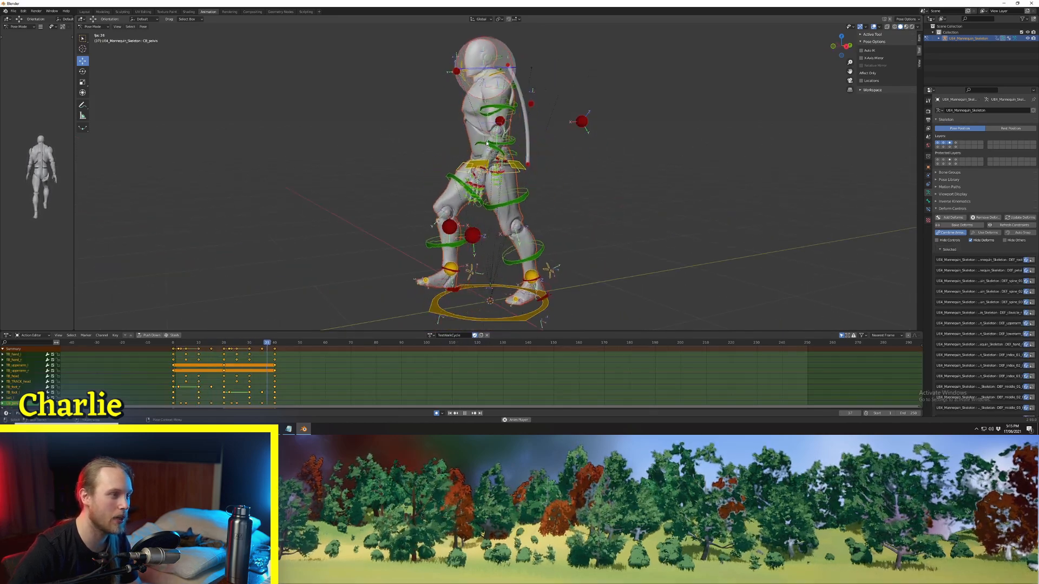
key("space")
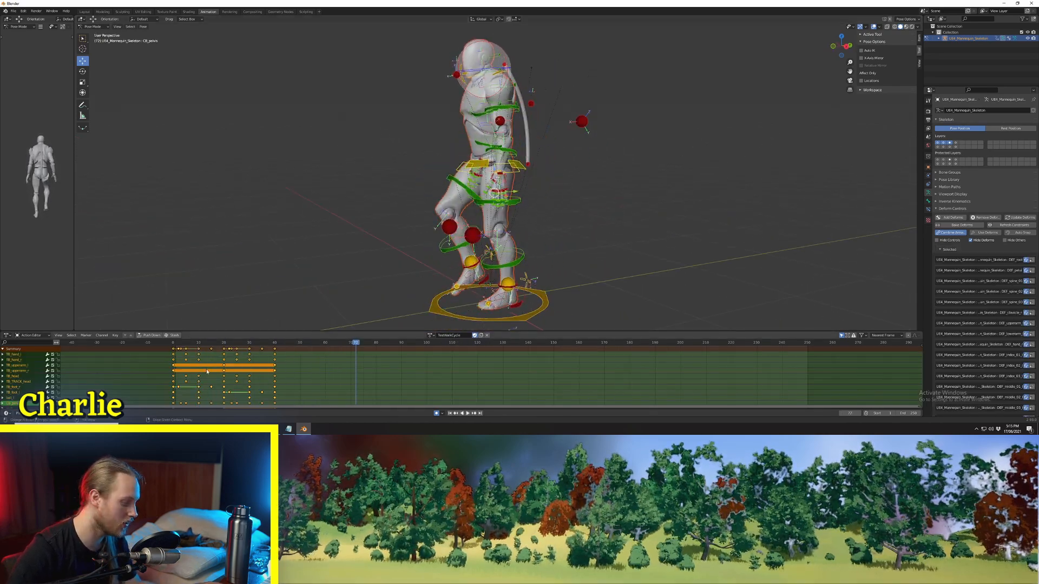
key("a")
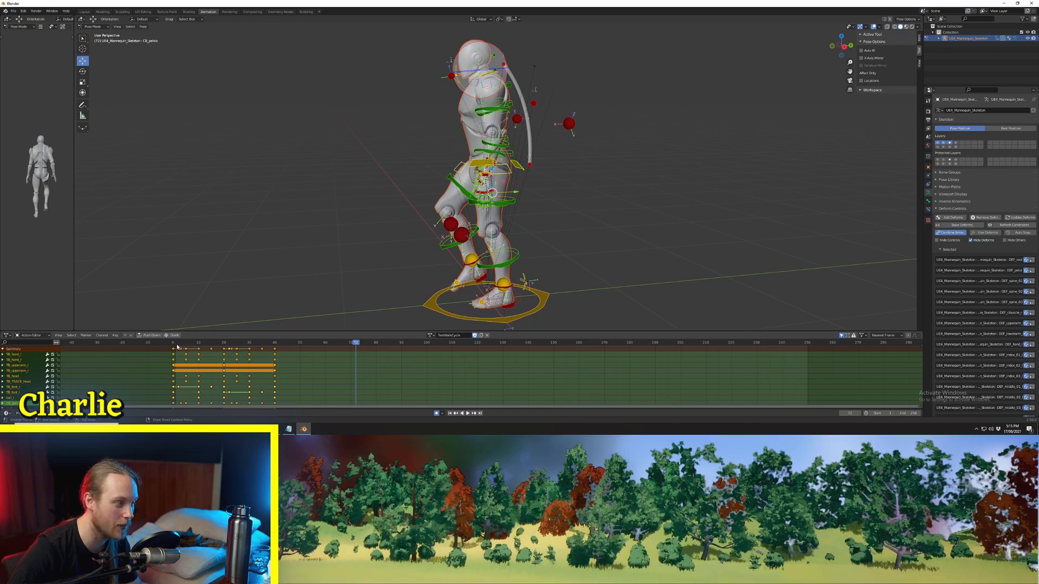
left_click(177, 344)
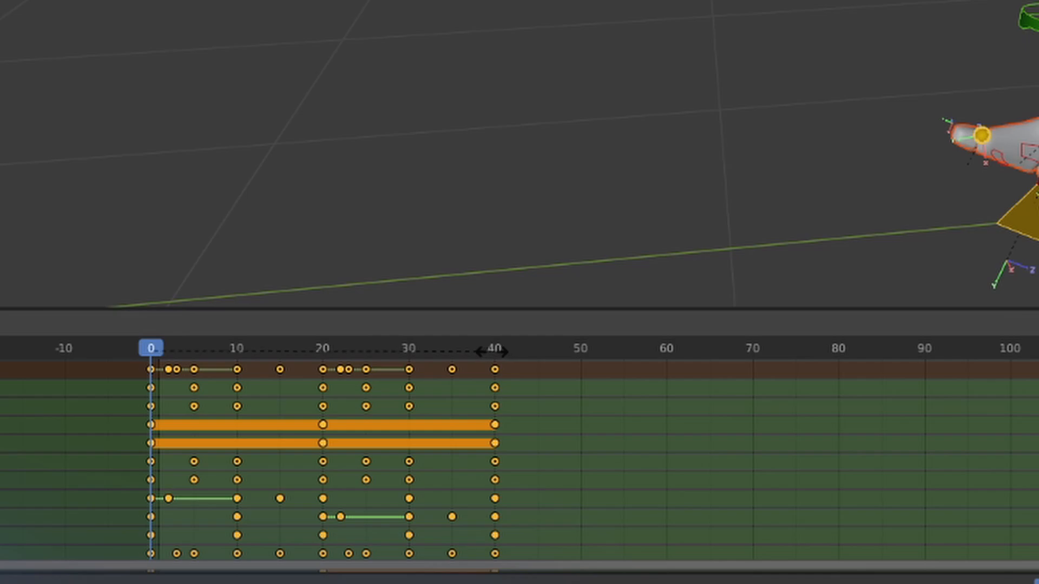
Step: Scale all keyframes in time about frame 0 so the cycle ends at frame 30, and play it back
left_click(410, 347)
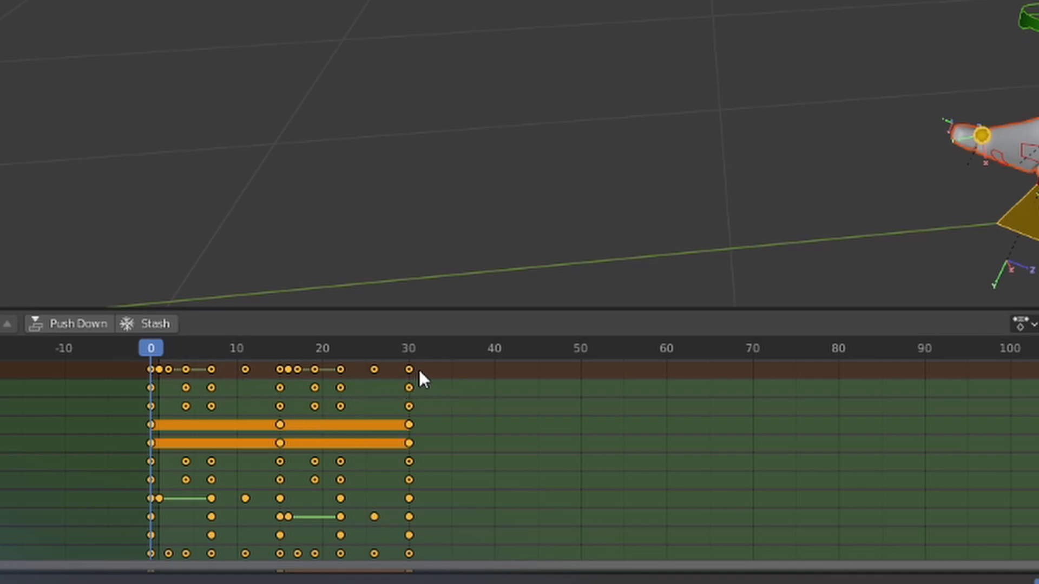
key("s")
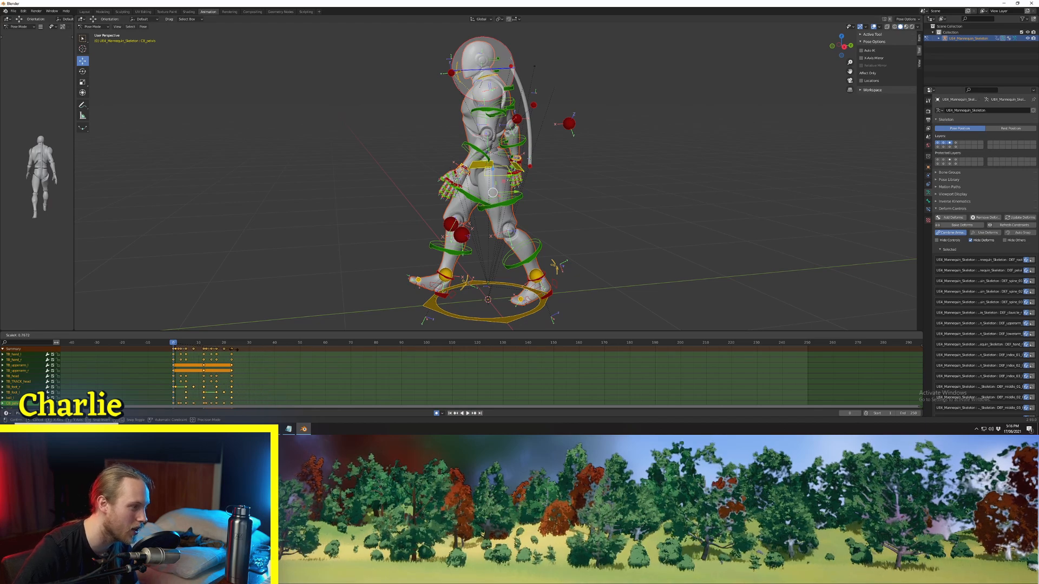
left_click(267, 351)
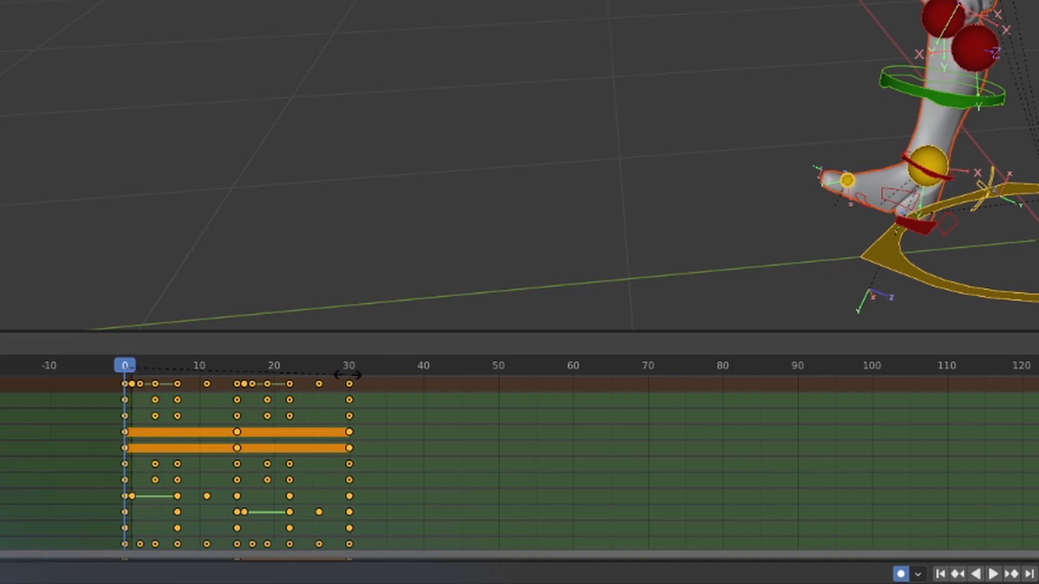
left_click_drag(347, 374, 346, 374)
left_click(346, 373)
key("space")
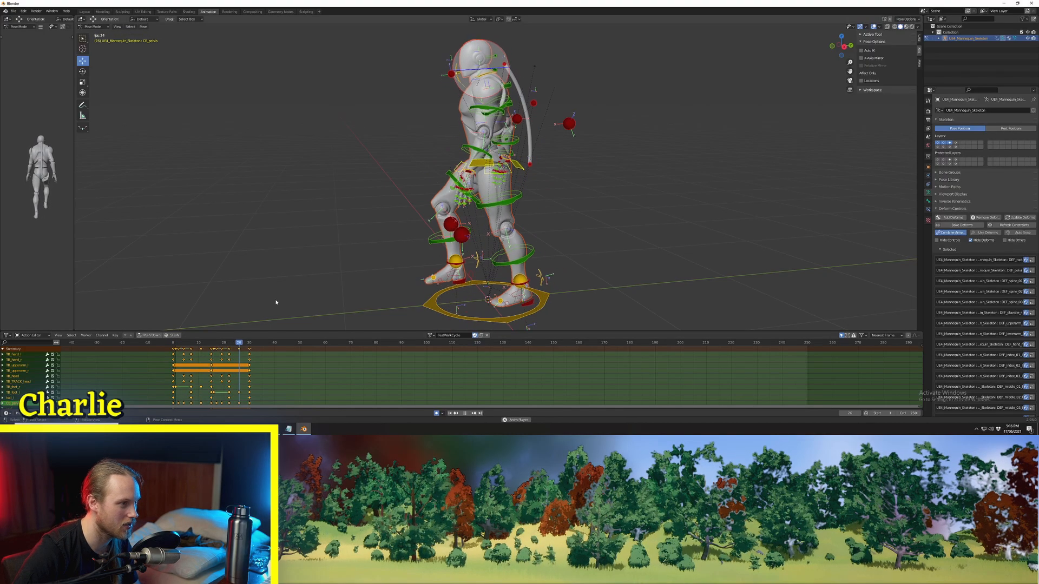
left_click(297, 285)
middle_click_drag(297, 286, 443, 246)
key("space")
scroll(445, 290, "up", 1)
key("a")
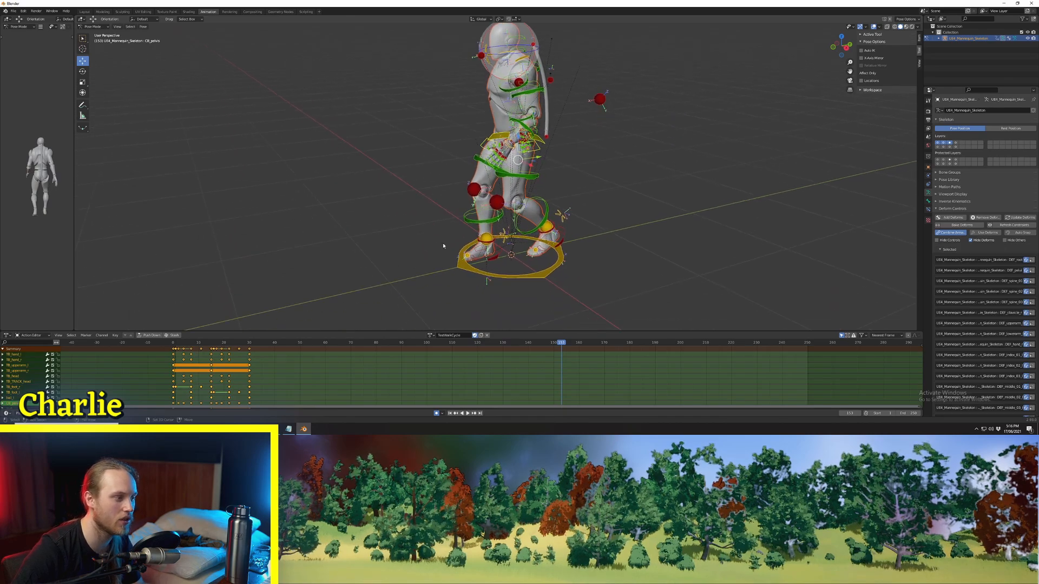
Step: Undo the time scaling of the keyframes
left_click(282, 350)
key("ctrl+z")
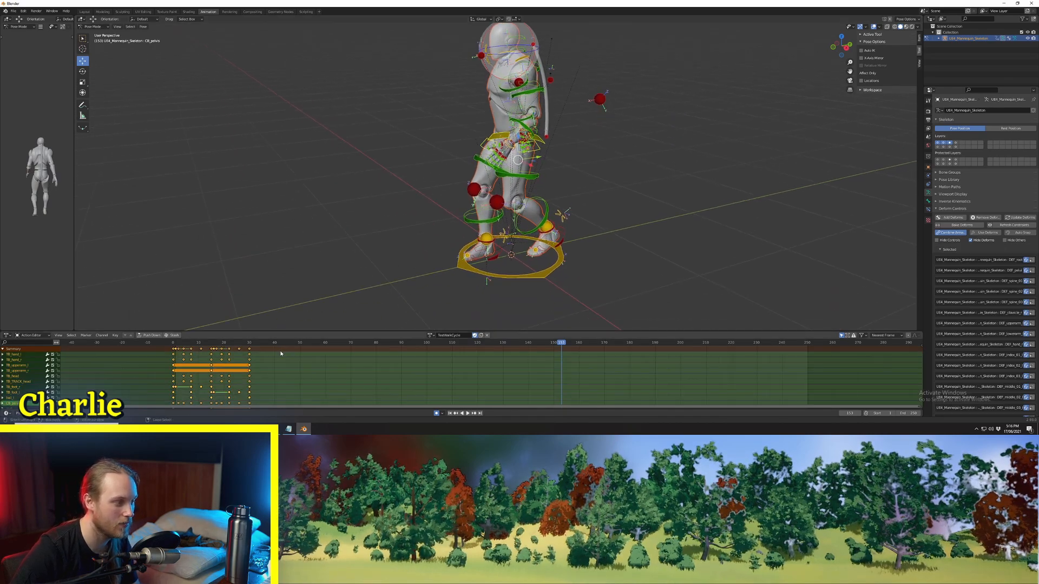
key("ctrl+z")
key("ctrl+z")
key("ctrl+z")
key("ctrl+z")
Step: Delete all keyframes after frame 20, up to and including frame 40
left_click(287, 354)
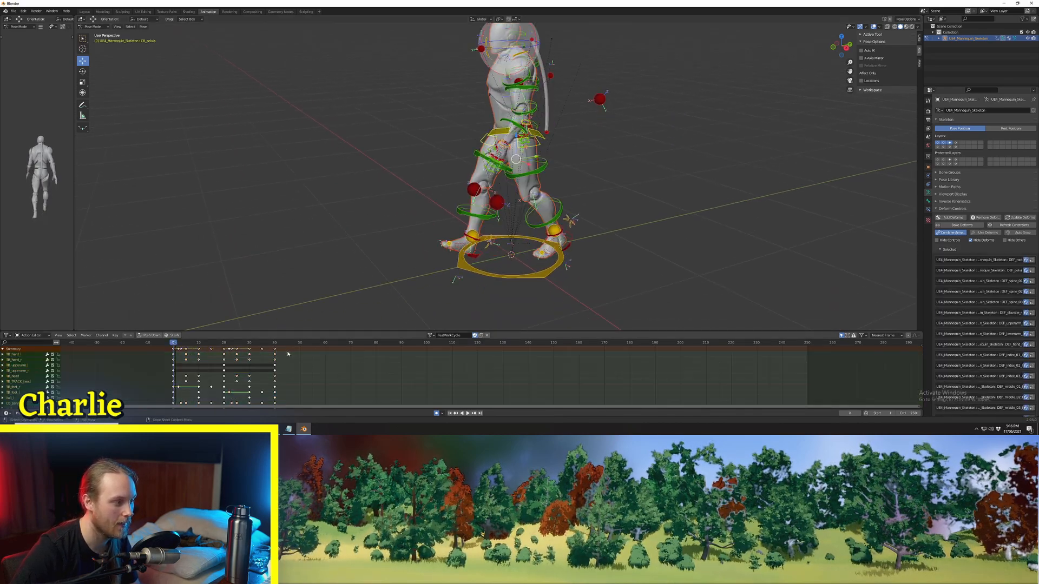
left_click_drag(288, 350, 226, 349)
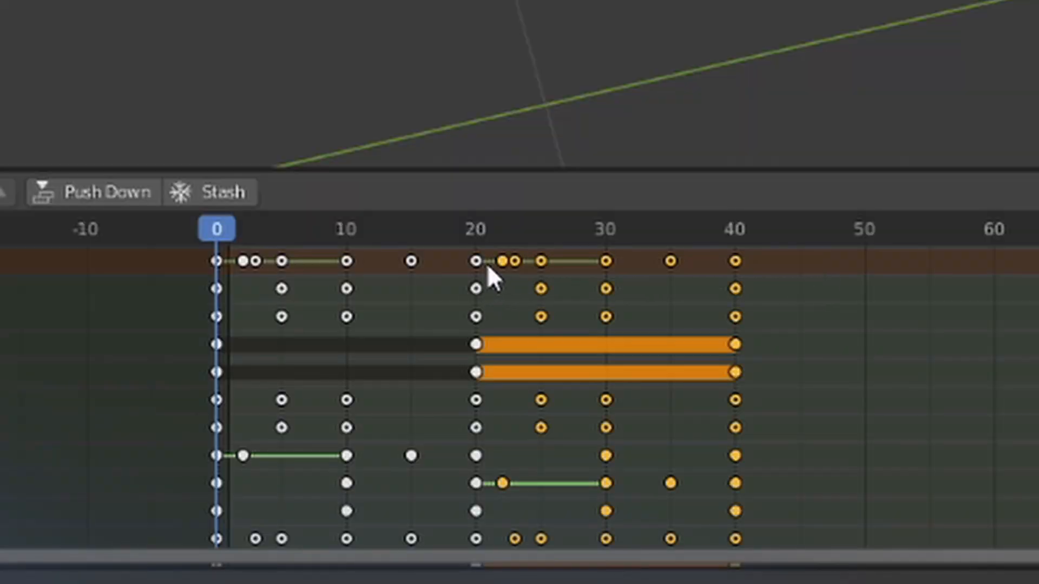
key("Delete")
Step: Scale the remaining keyframes about frame 0 so the last one lands on frame 15
key("a")
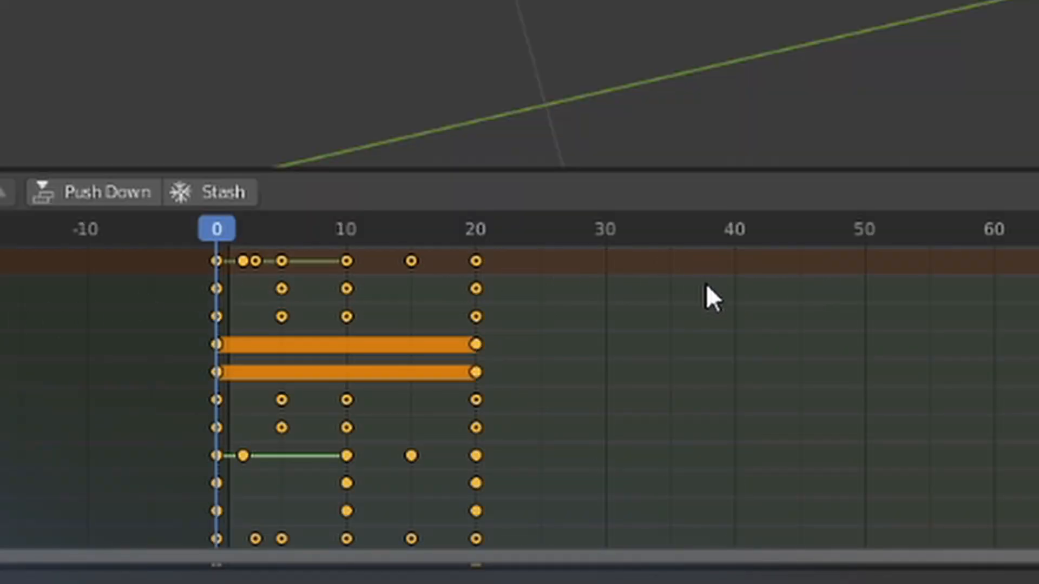
key("s")
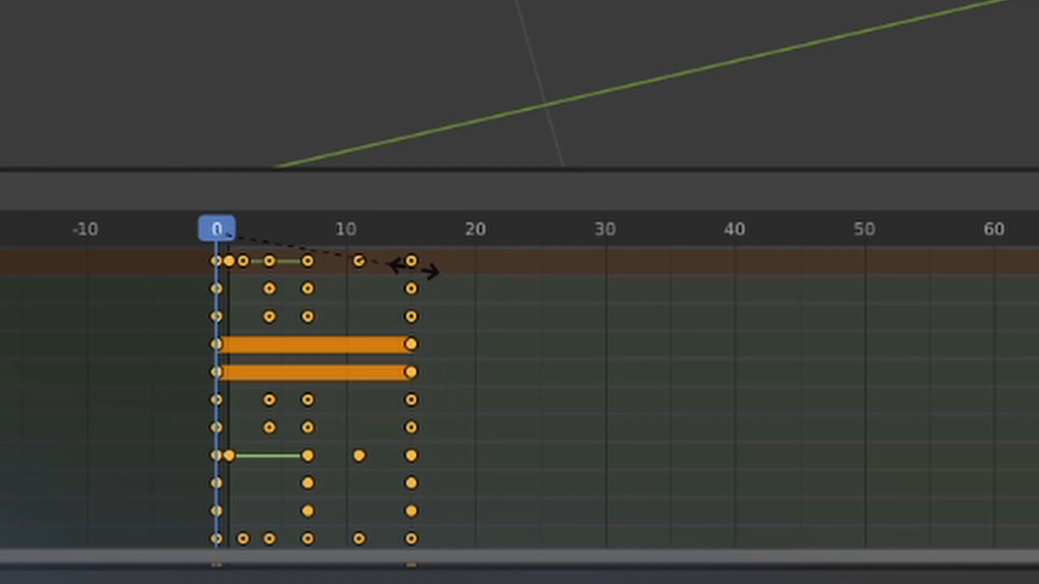
left_click(414, 266)
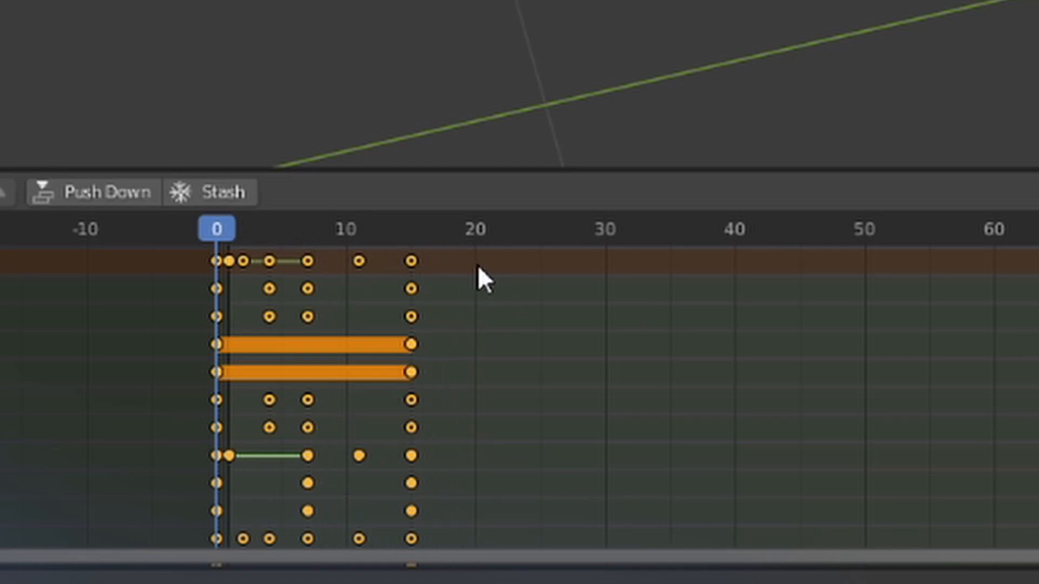
Step: Paste a flipped copy of the half-cycle keyframes at frame 15 to fill the cycle up to frame 30
left_click(409, 232)
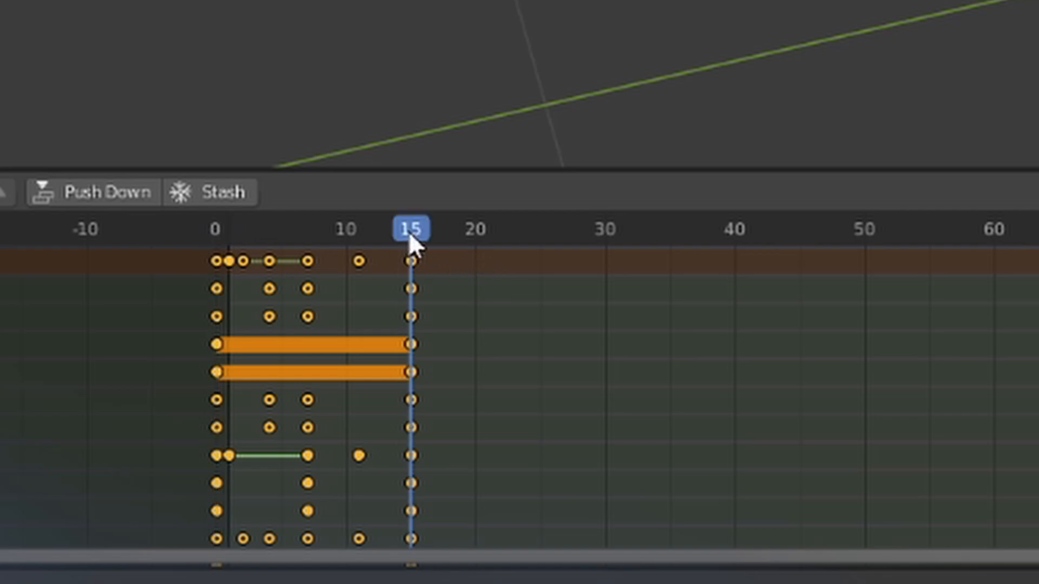
key("ctrl+v")
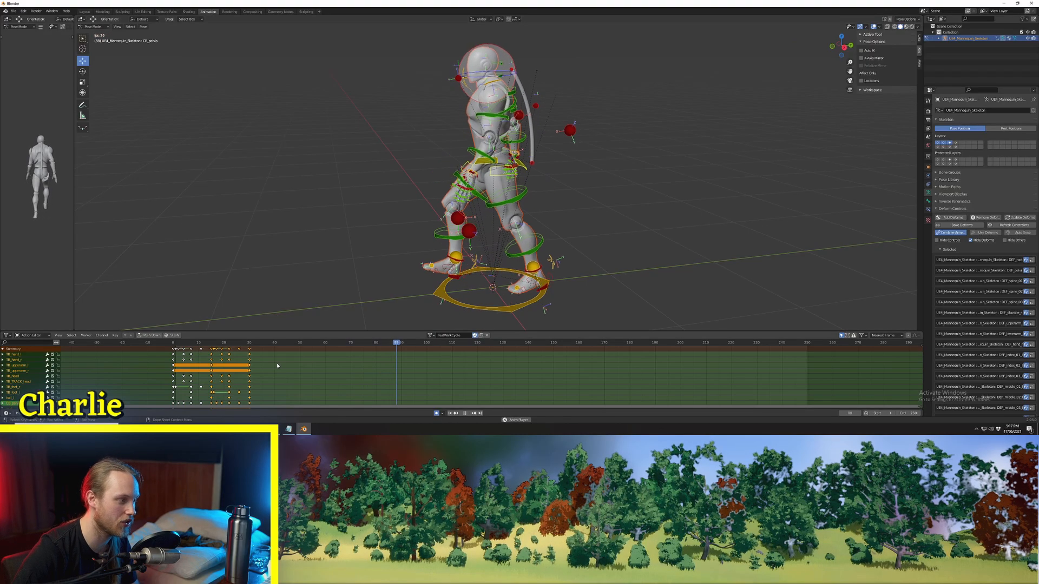
left_click(277, 366)
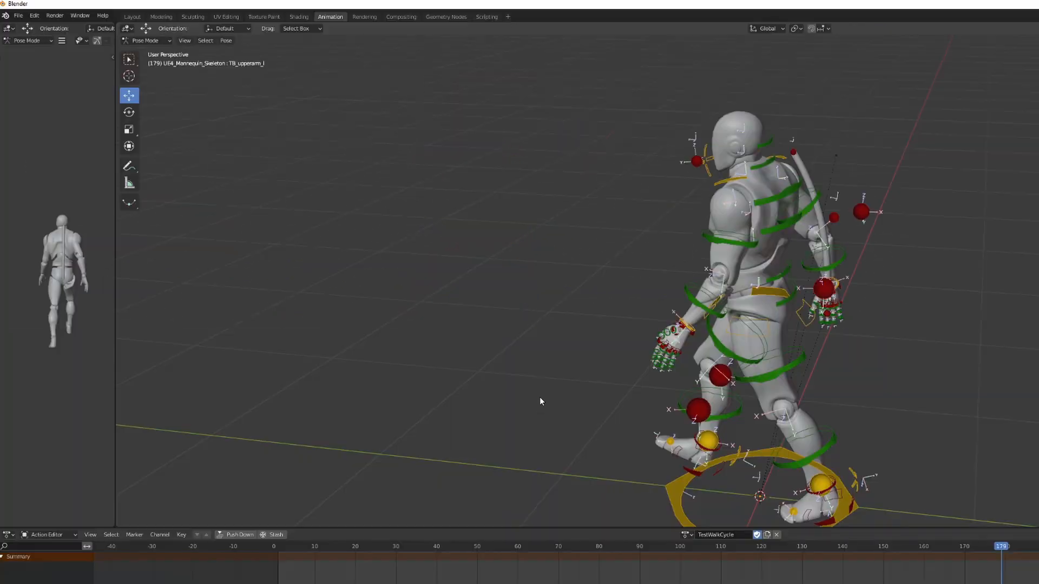
Step: Start a Mr Mannequins FBX export and set its action folder to the Animations folder in Prismatica External Assets
key("a")
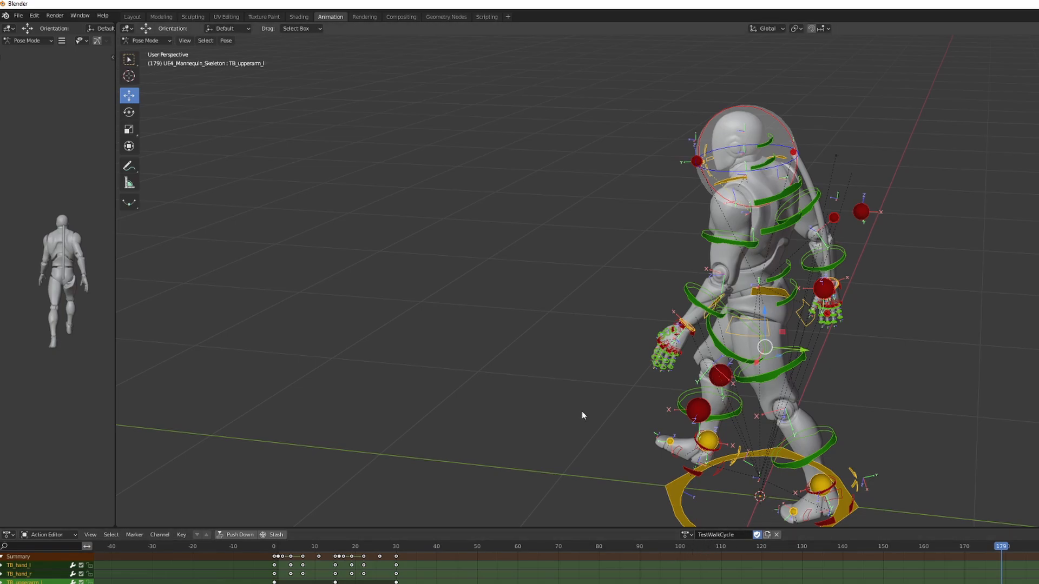
left_click(20, 16)
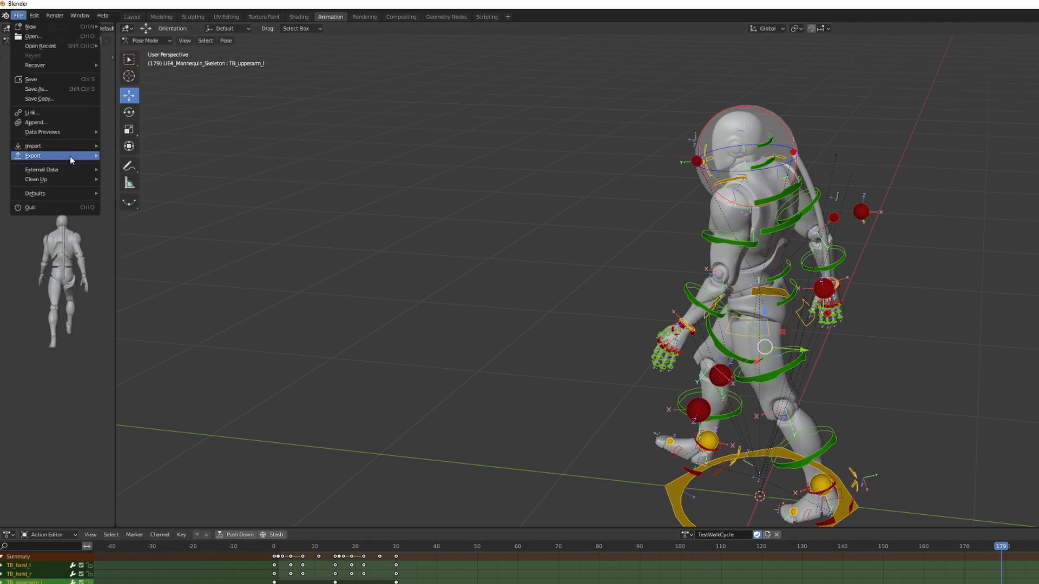
mouse_move(79, 155)
left_click(125, 272)
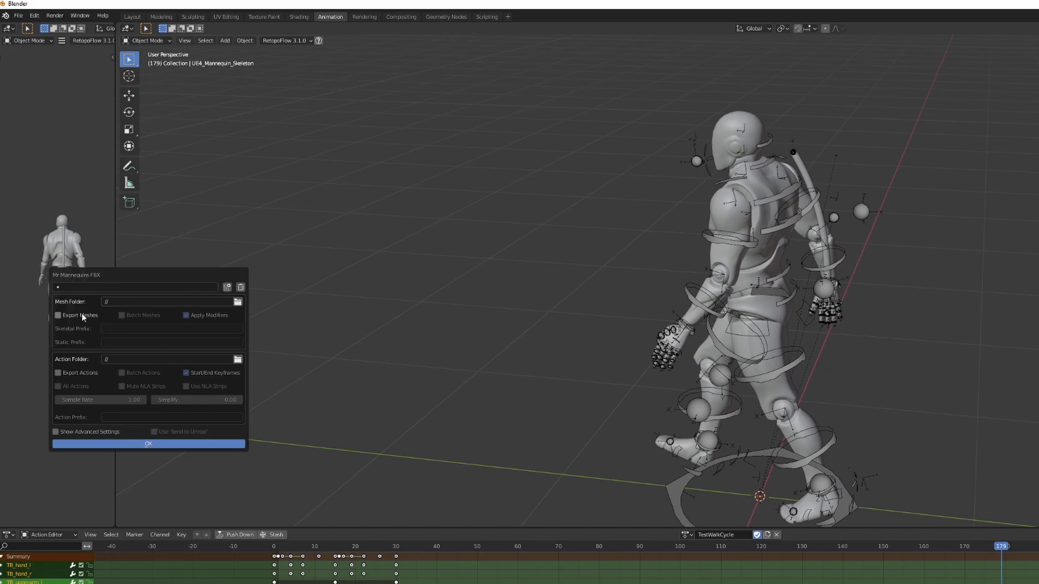
left_click(393, 266)
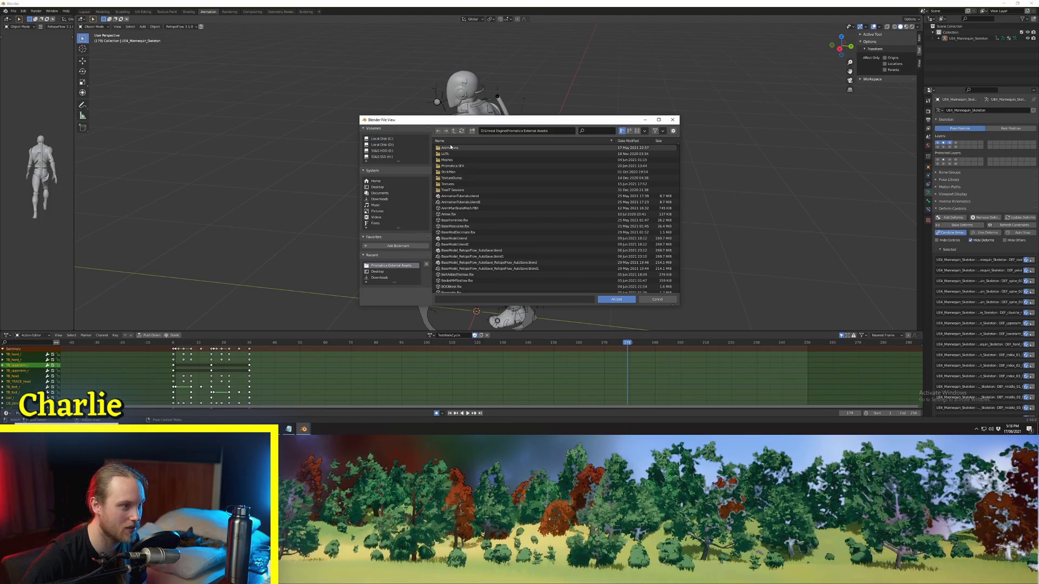
double_click(451, 147)
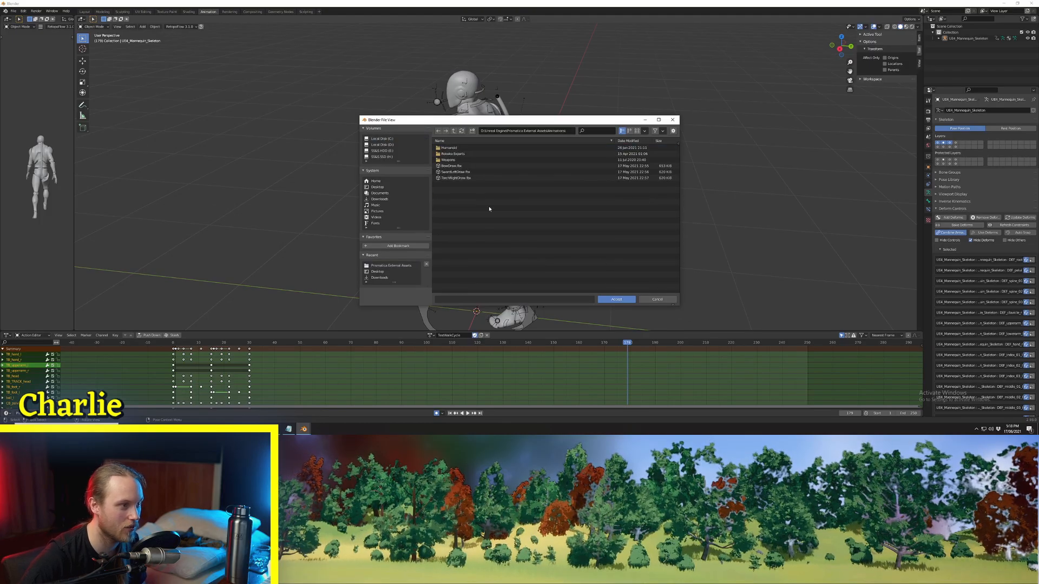
left_click(617, 299)
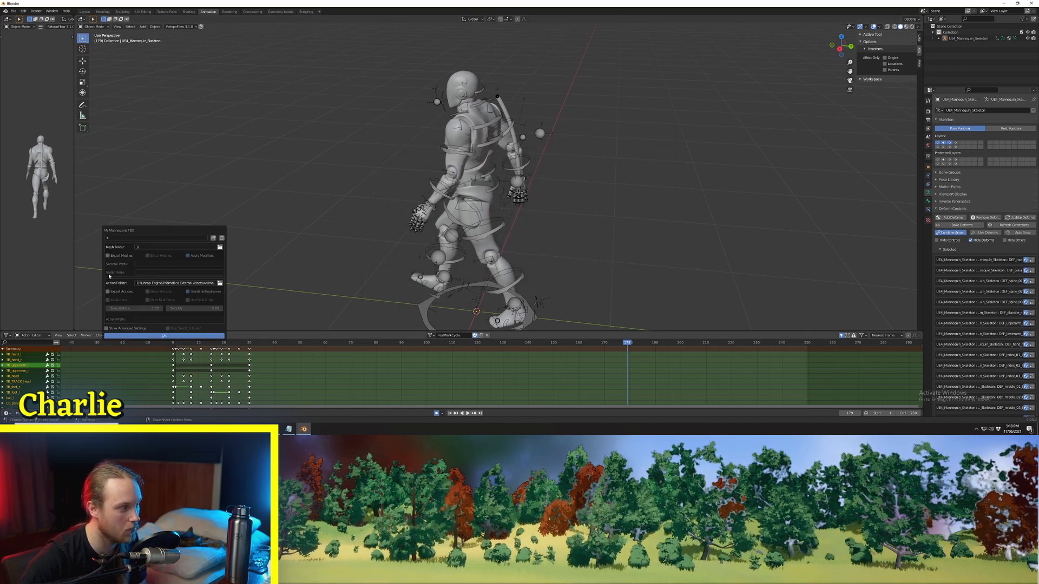
Step: Export the action without start/end keyframes, using the action prefix TEST
left_click(110, 291)
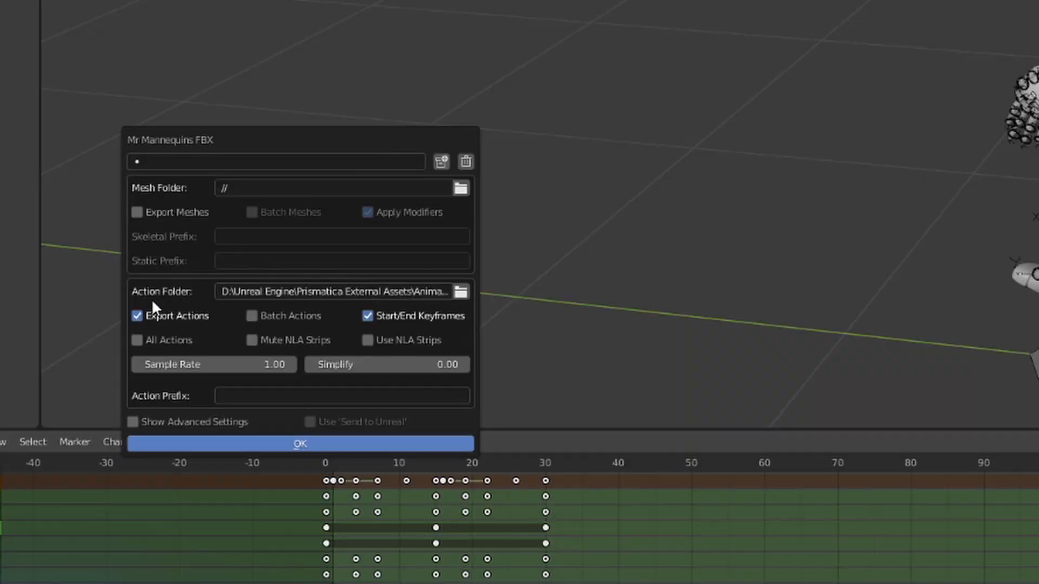
left_click(403, 319)
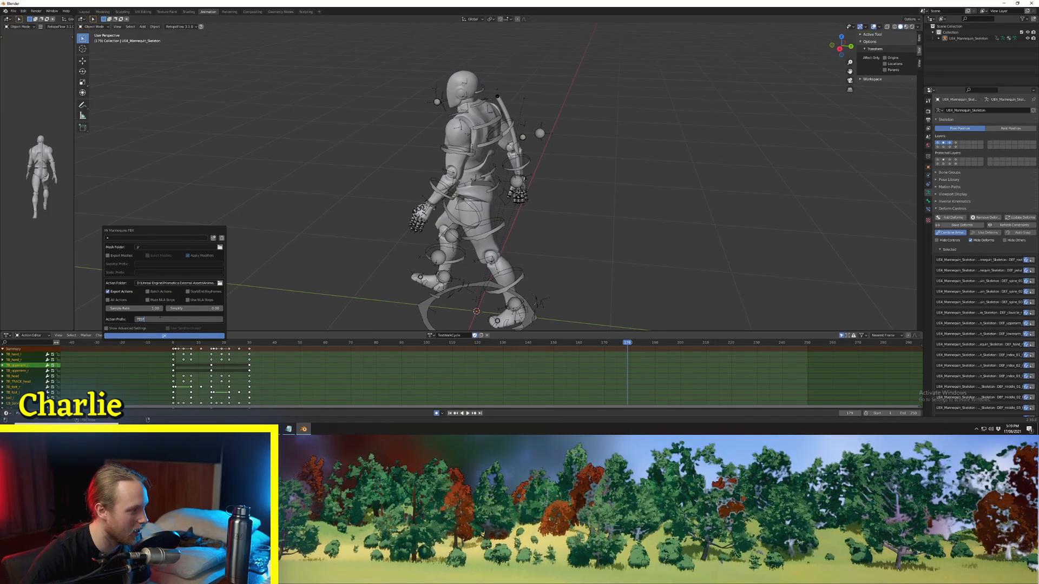
left_click(126, 336)
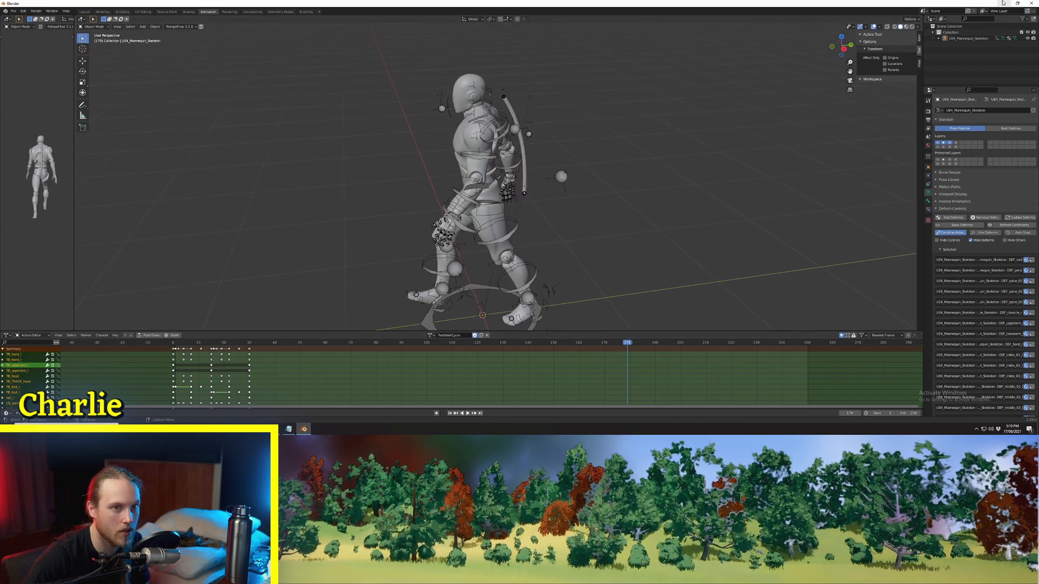
Step: Switch to the Prismatica project in Unreal Engine and import TESTTestWalkCycle.fbx using UE4_Mannequin_Skeleton as its skeleton
left_click(1002, 3)
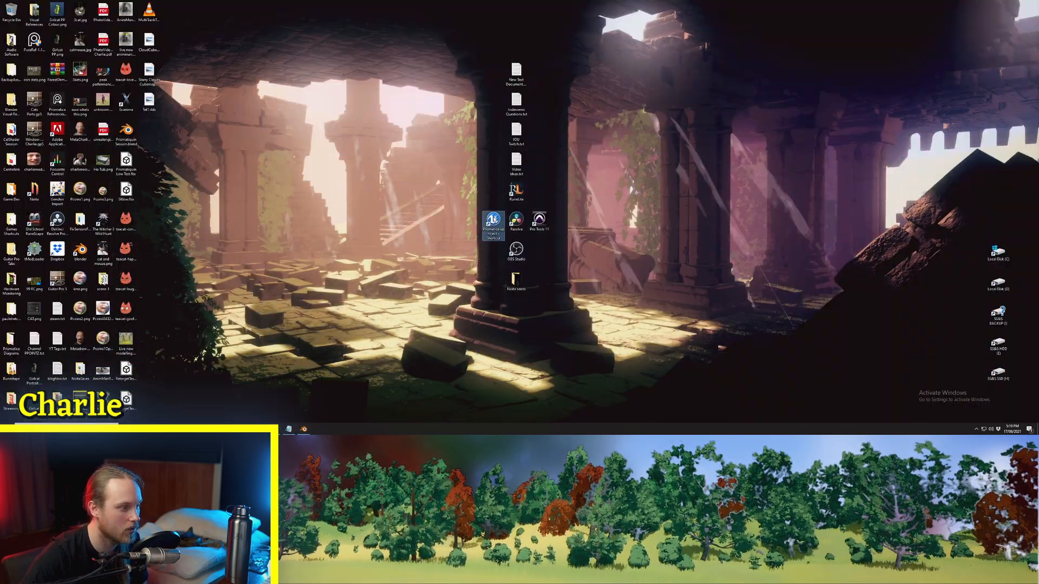
double_click(493, 220)
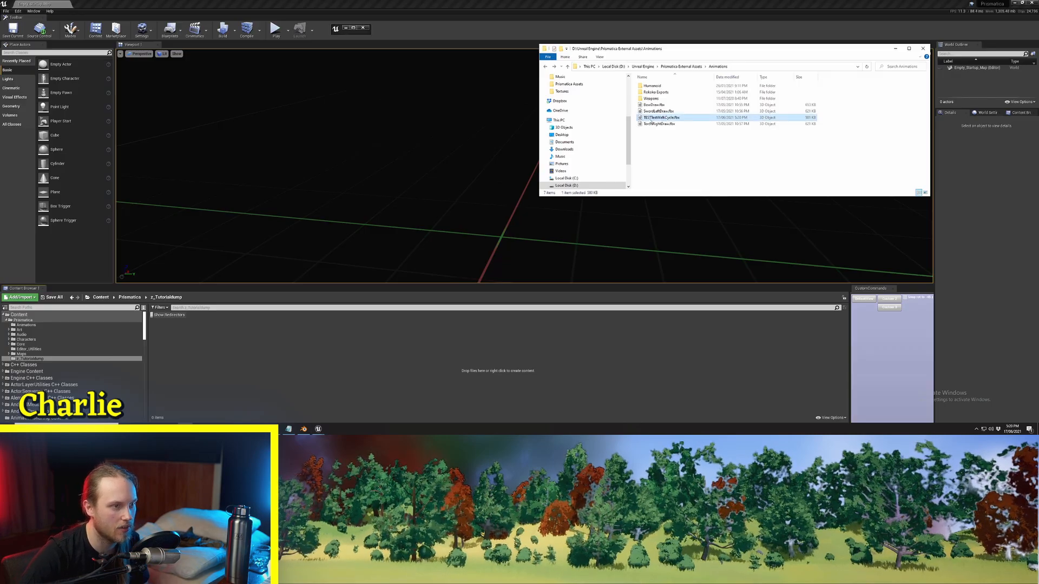
left_click_drag(215, 380, 258, 370)
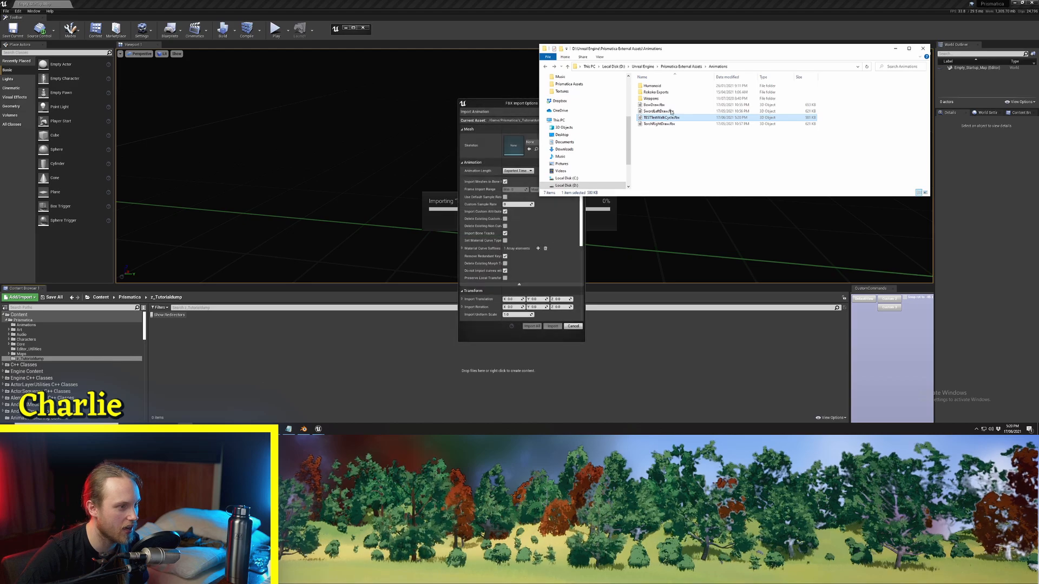
left_click(550, 142)
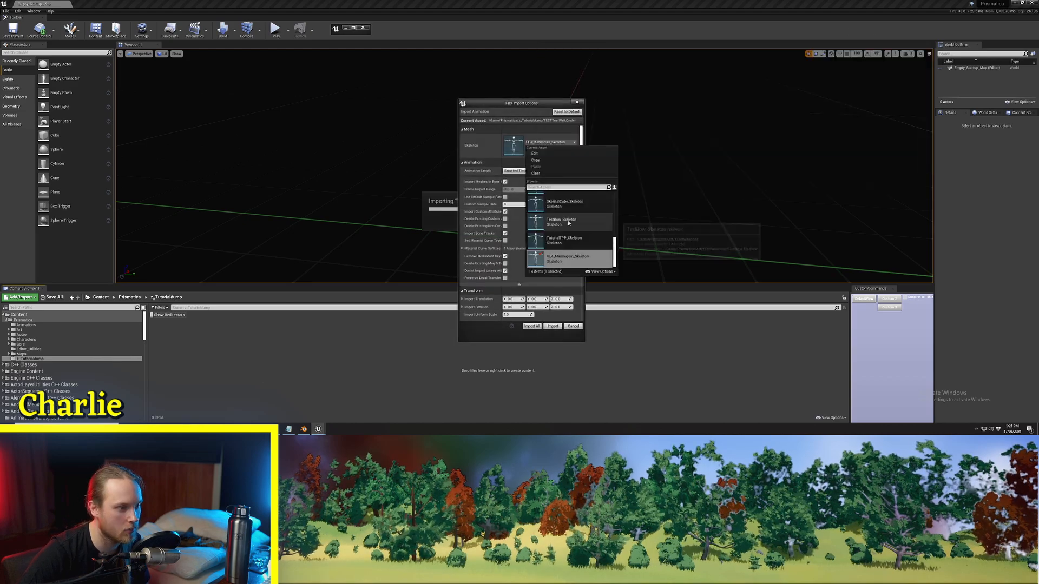
left_click(573, 260)
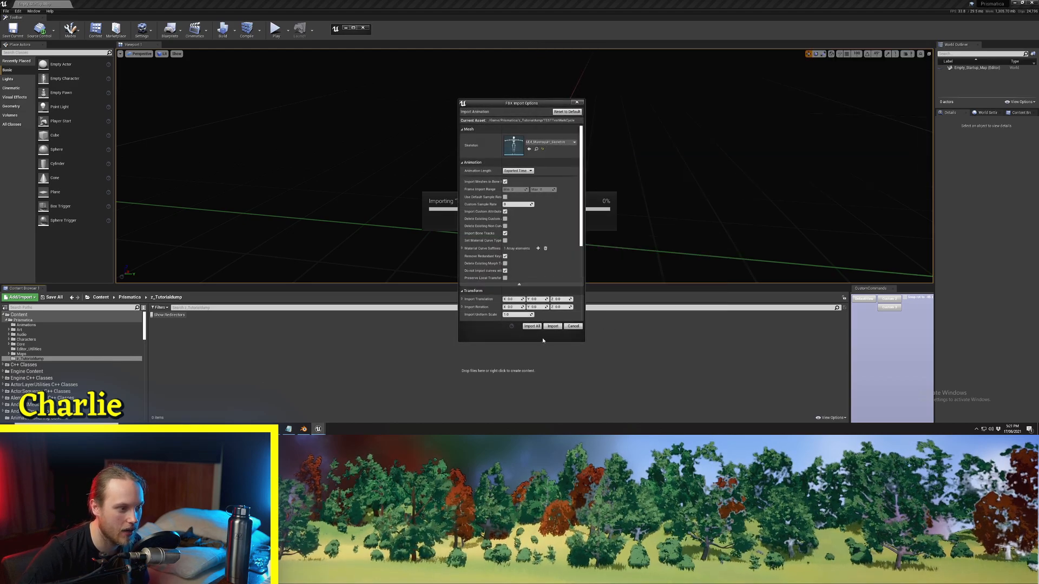
left_click(553, 326)
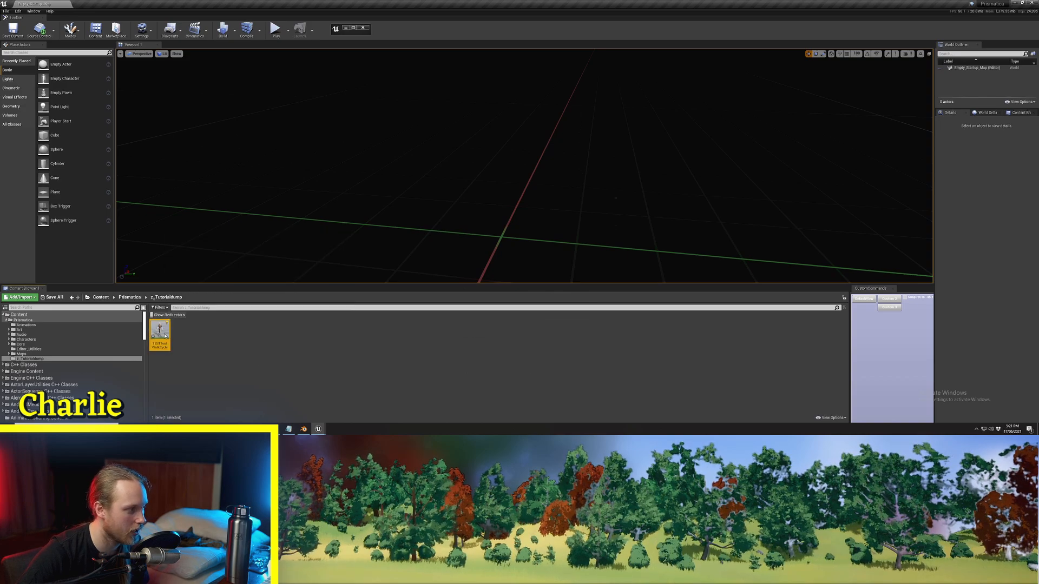
Step: Open the imported walk cycle and examine its looping motion on the character from several angles and close up
double_click(160, 334)
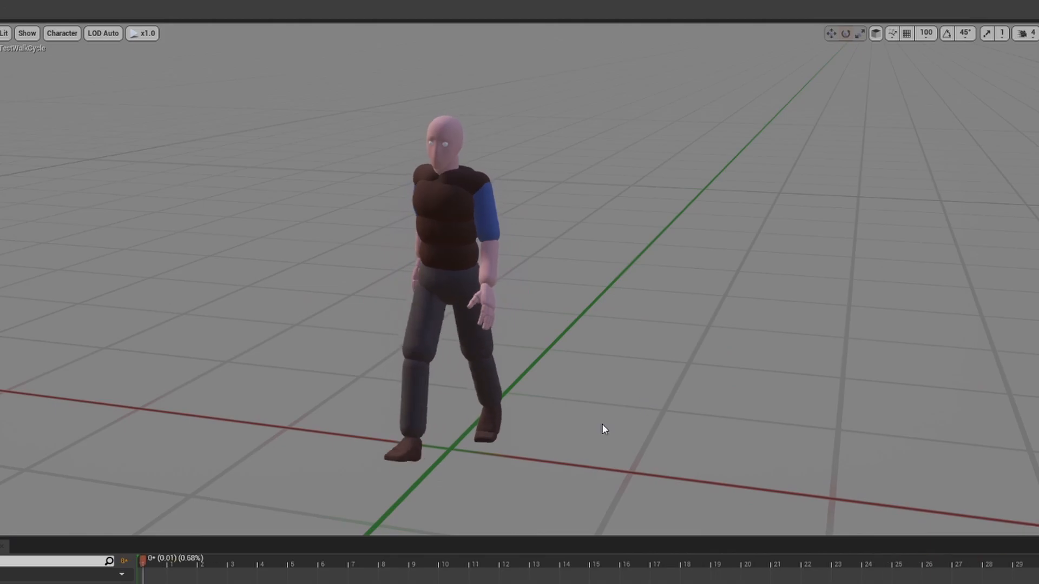
right_click_drag(602, 423, 504, 375)
right_click_drag(595, 460, 509, 428)
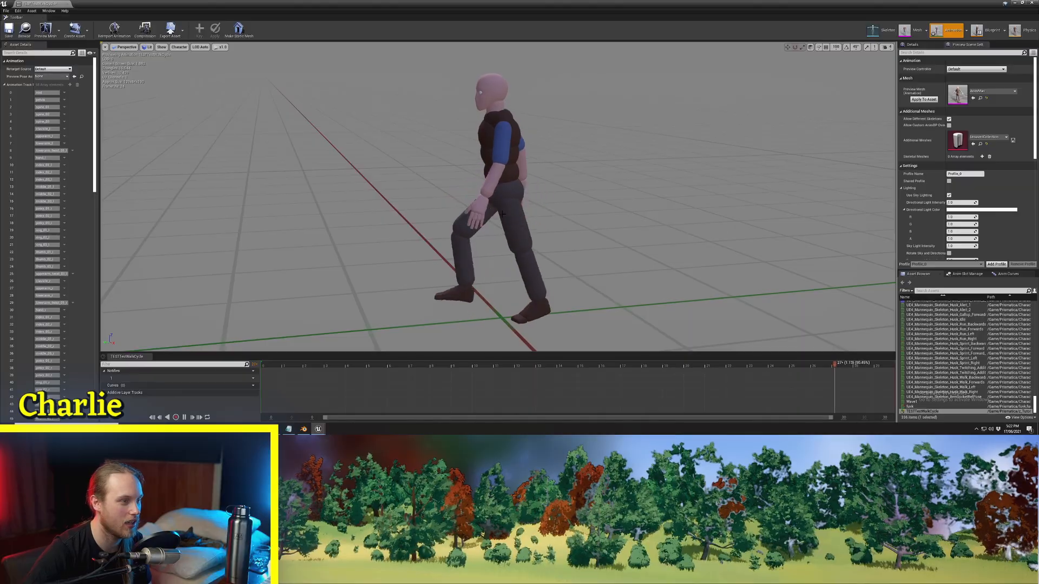
key("d")
mouse_move(502, 214)
right_mouse_down()
mouse_move(422, 214)
mouse_move(505, 209)
right_mouse_up()
key("w")
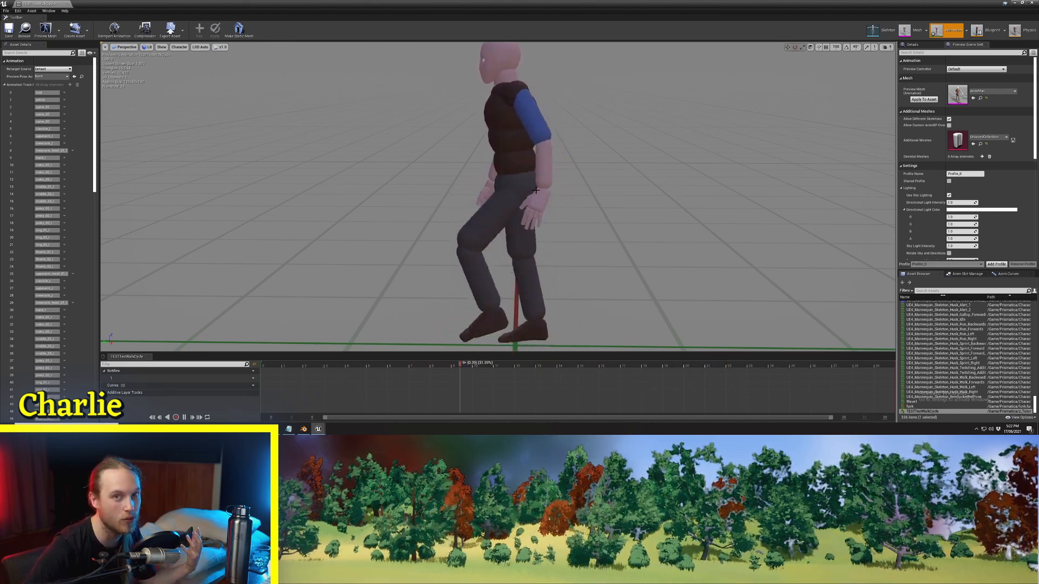
right_click_drag(529, 191, 467, 166)
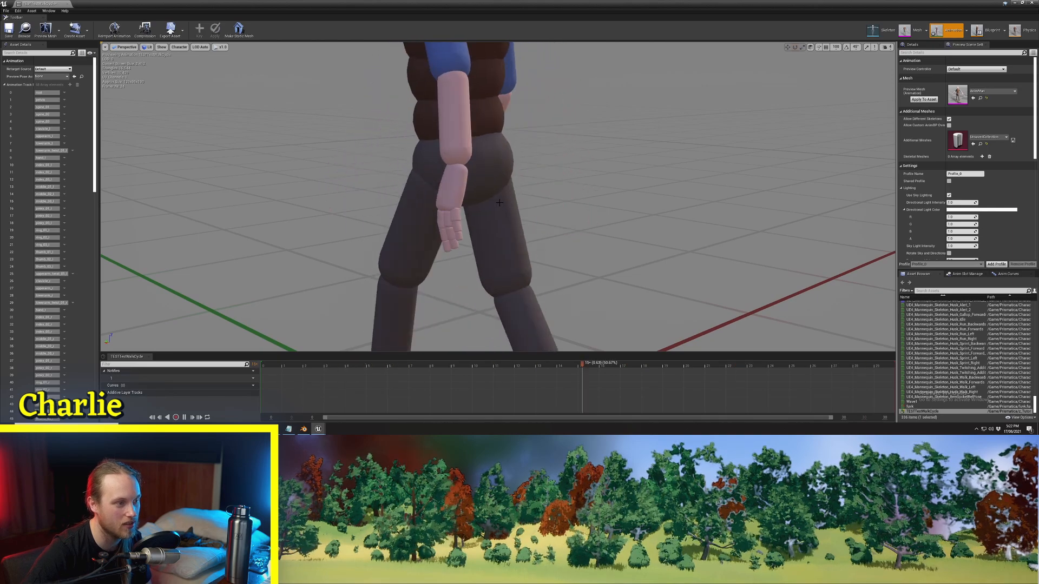
left_click_drag(498, 200, 541, 199, "alt")
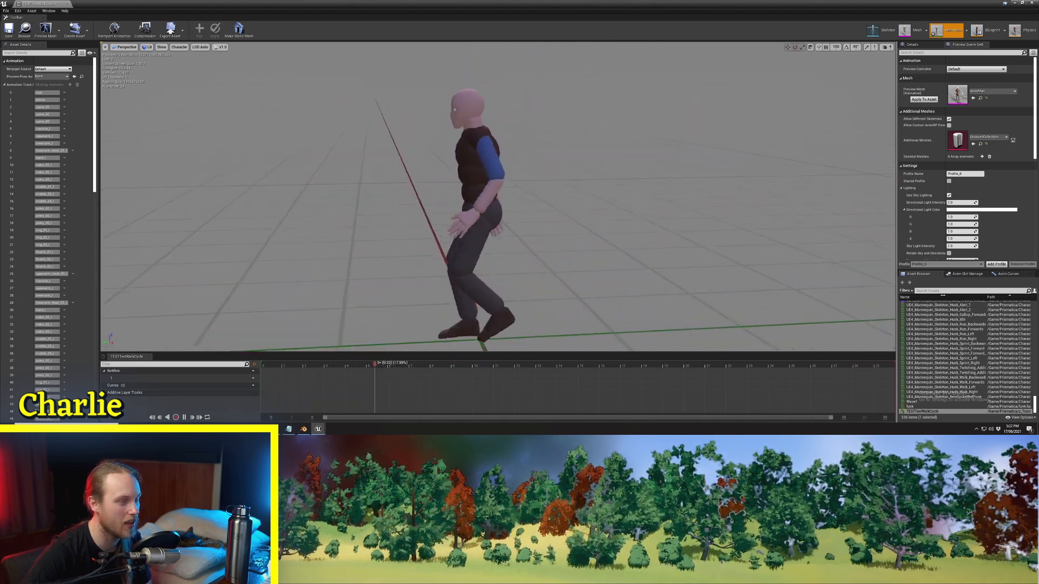
right_click_drag(498, 198, 524, 195)
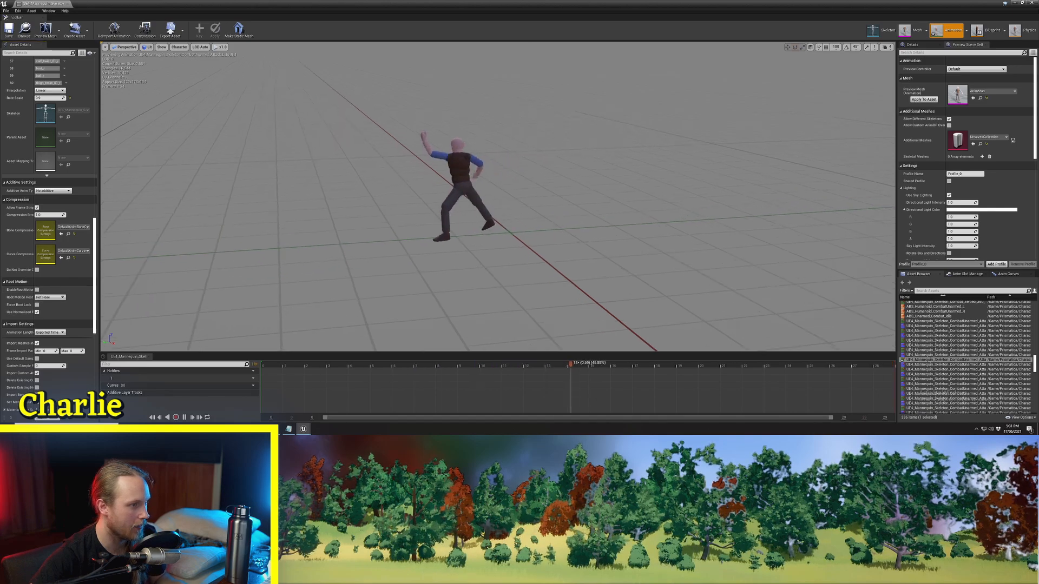
Step: Compare the unarmed combat attack animation's movement with root motion enabled and disabled
right_click_drag(498, 197, 452, 180)
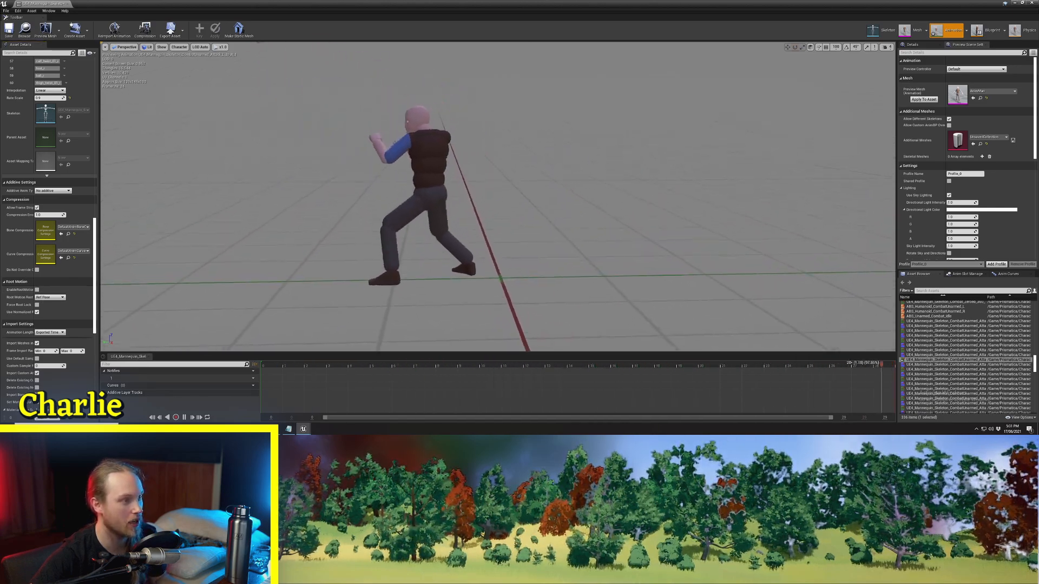
right_click_drag(487, 229, 504, 232)
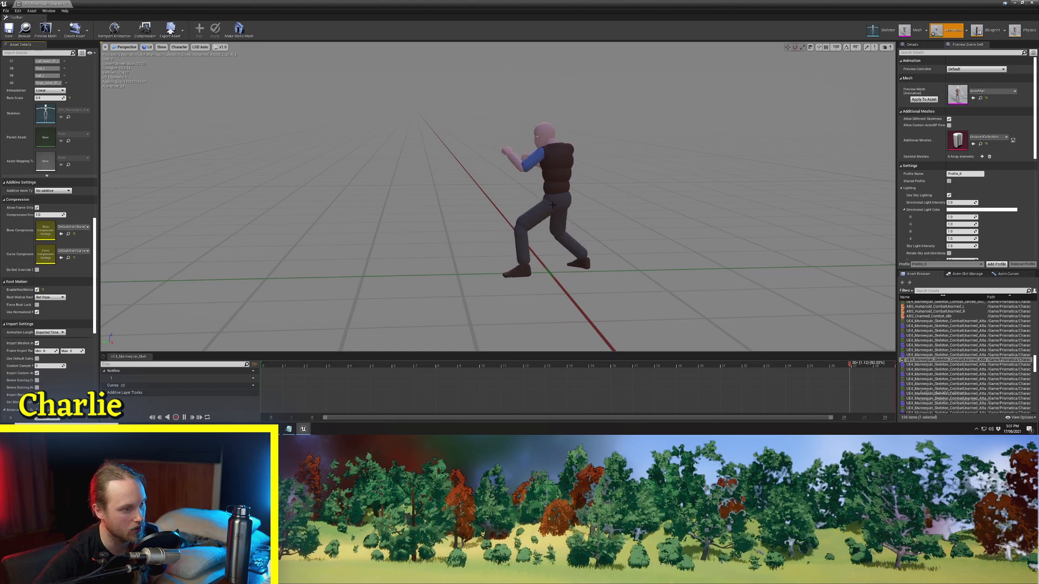
left_click(39, 282)
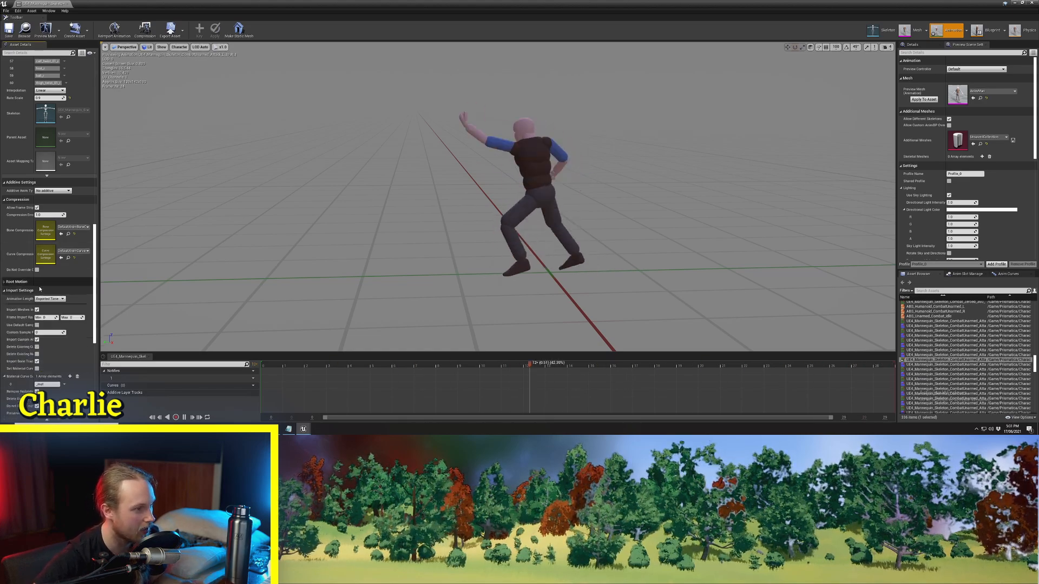
left_click(4, 282)
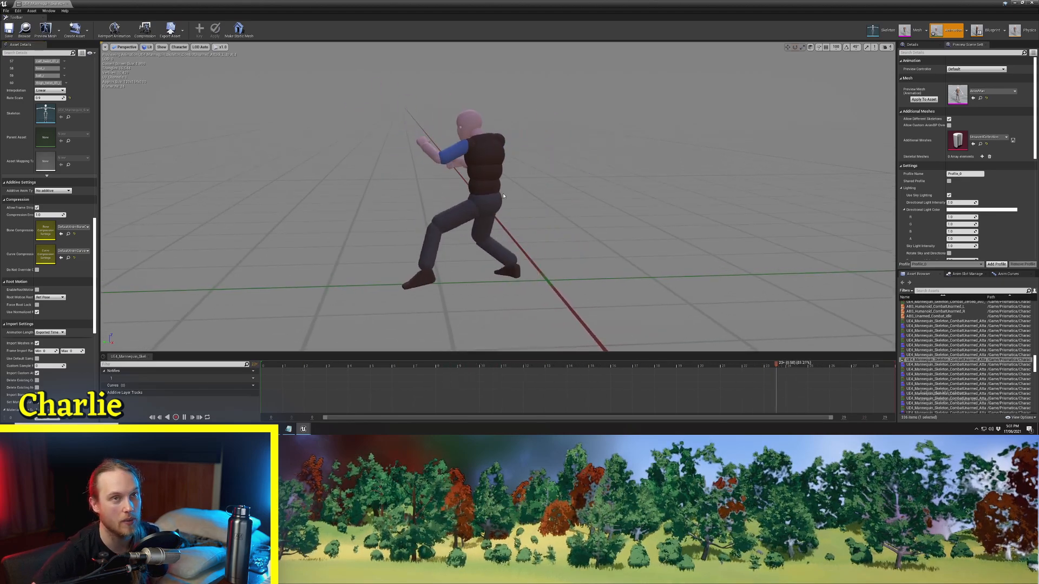
Step: Examine the feet and body travel relative to the origin by scrubbing and replaying the unarmed attack from different angles
mouse_move(523, 204)
right_mouse_down()
mouse_move(516, 196)
mouse_move(526, 223)
mouse_move(516, 188)
right_mouse_up()
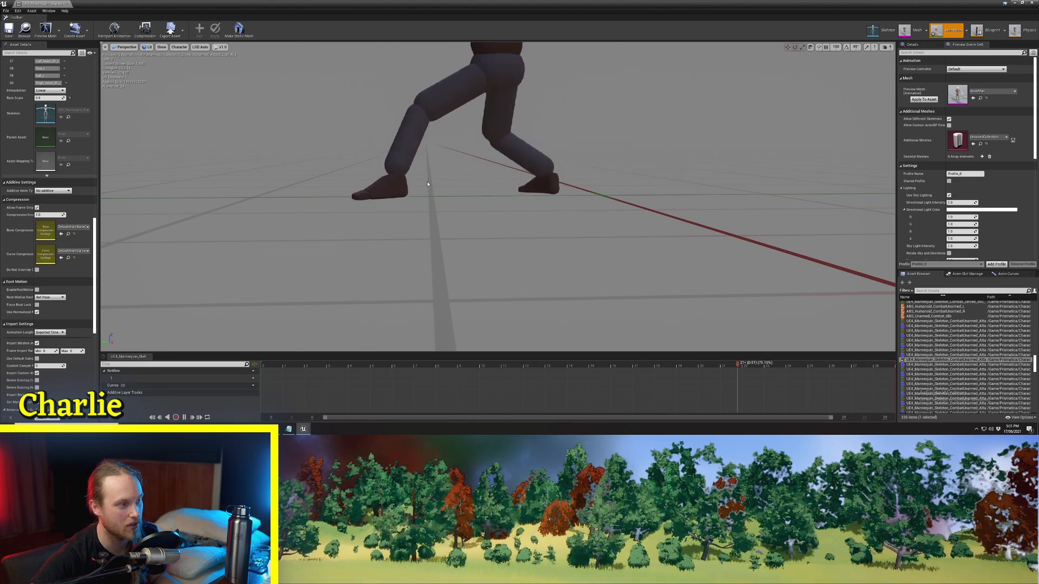
right_click_drag(444, 191, 428, 211)
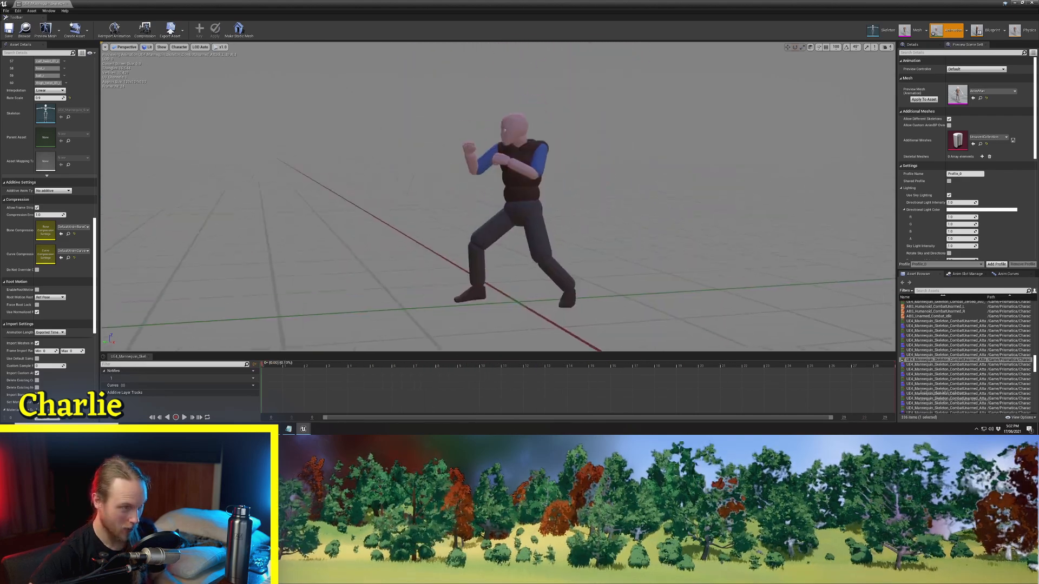
right_click_drag(465, 197, 500, 251)
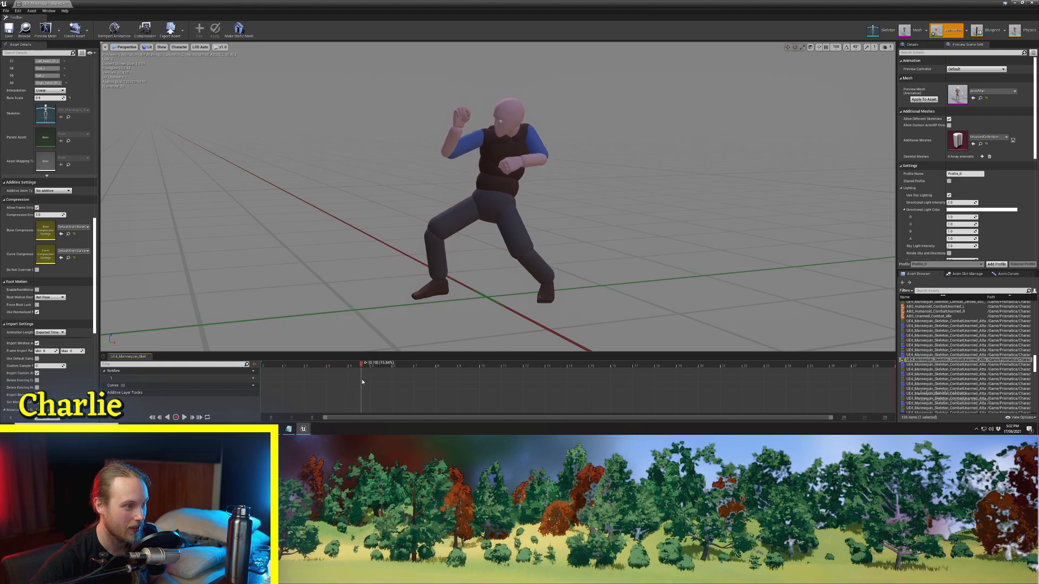
left_click_drag(429, 386, 552, 398)
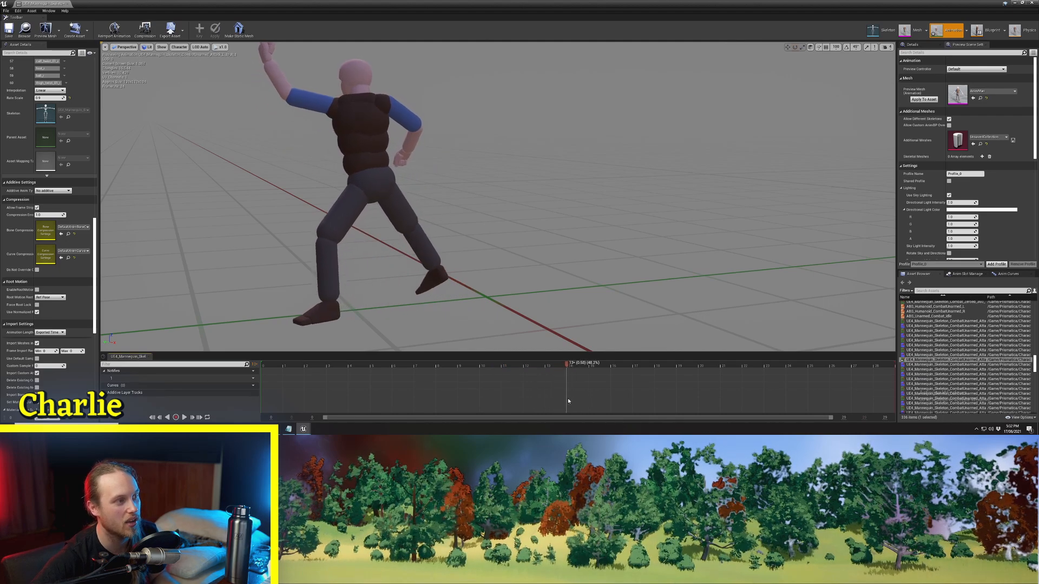
key("space")
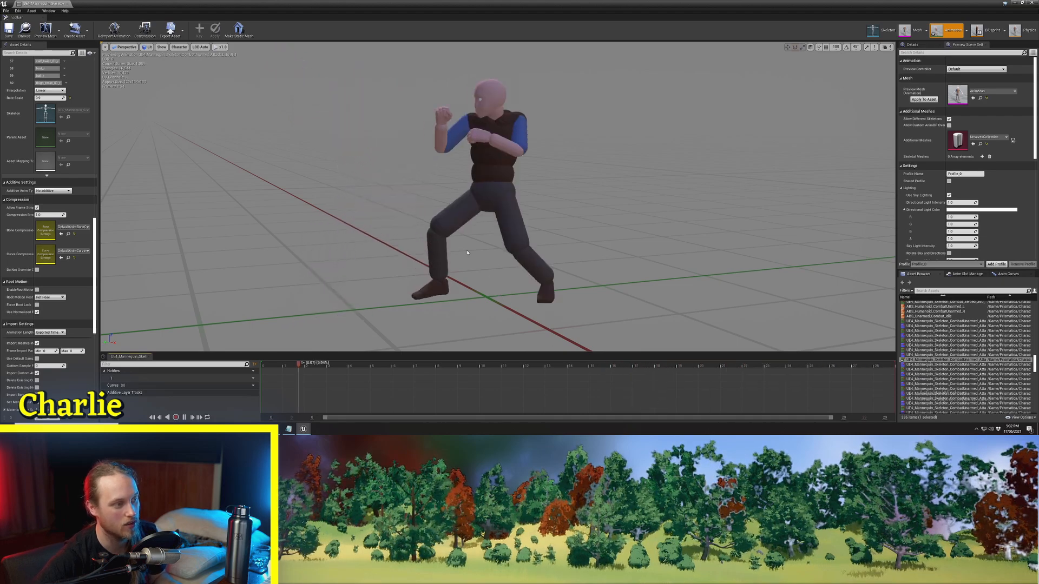
key("space")
key("space")
right_click_drag(445, 227, 422, 238)
key("space")
key("space")
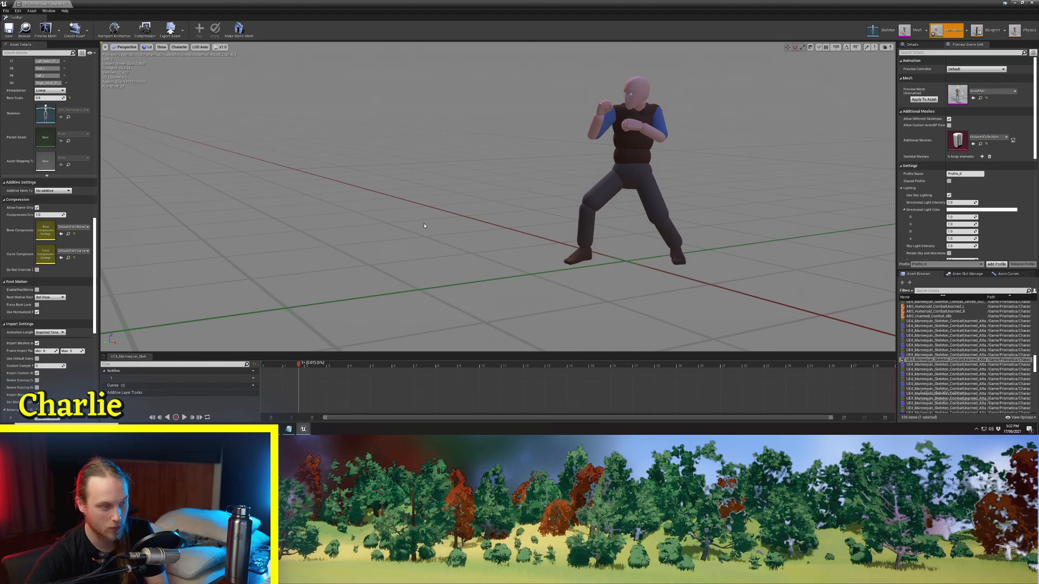